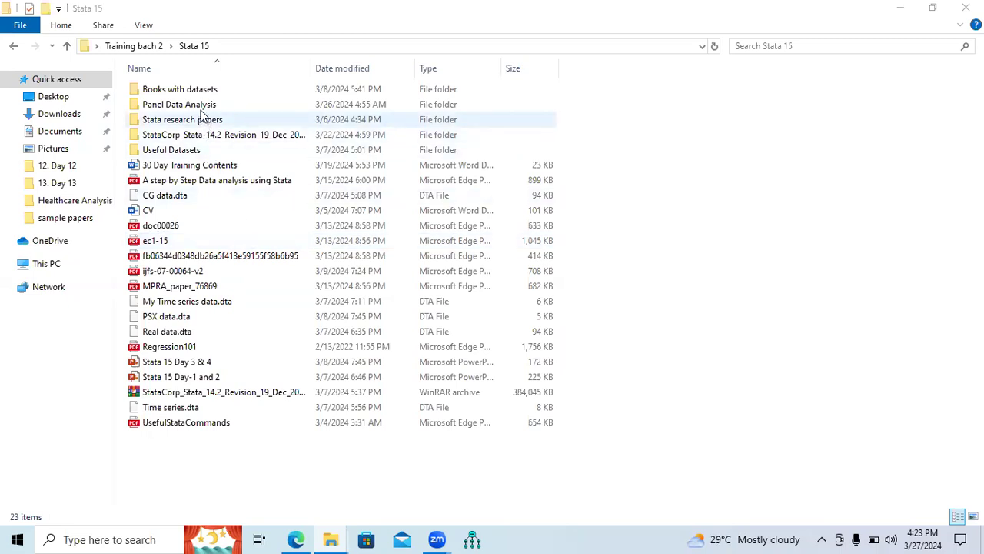
# Open the Word document "Panel data estimation using stata" from the Panel Data Analysis folder
pyautogui.doubleClick(202, 110)
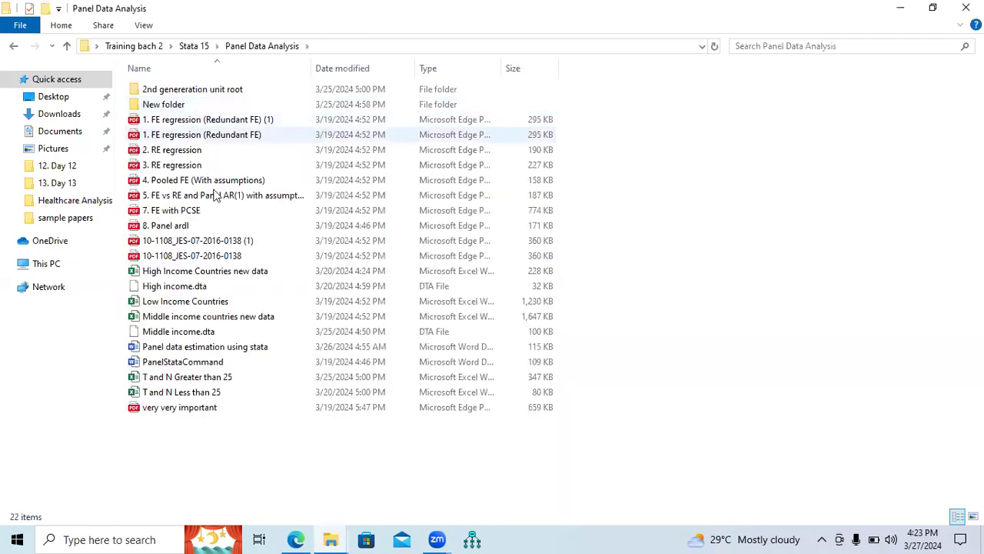
pyautogui.doubleClick(199, 348)
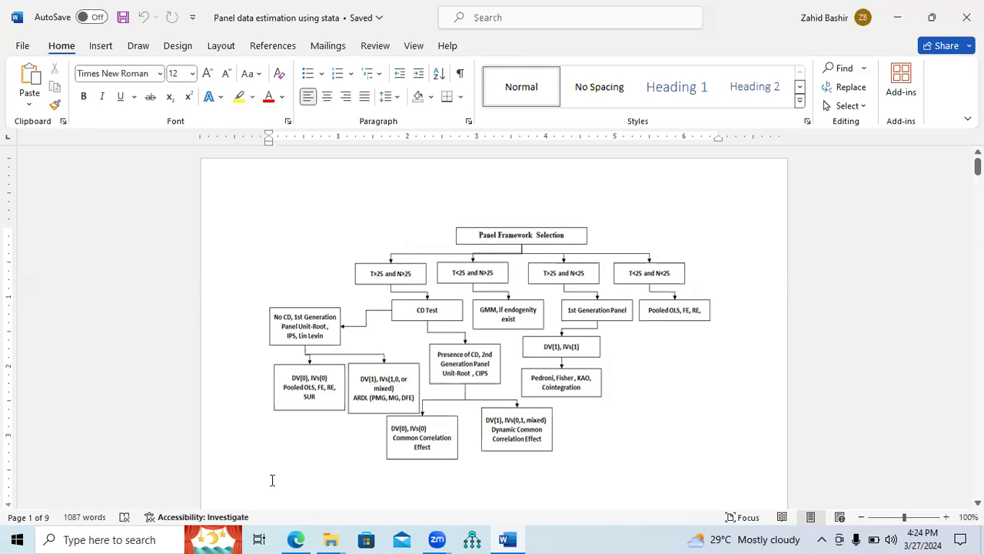
# Switch to the Panel Data Analysis folder, select the workbook "T and N Greater than 25", and return to the Word document
pyautogui.click(330, 539)
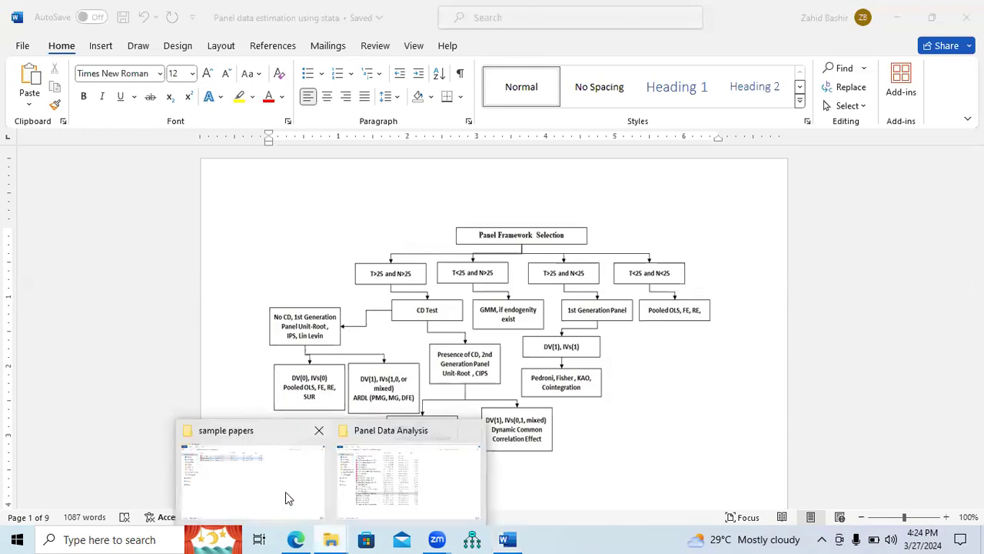
pyautogui.click(400, 477)
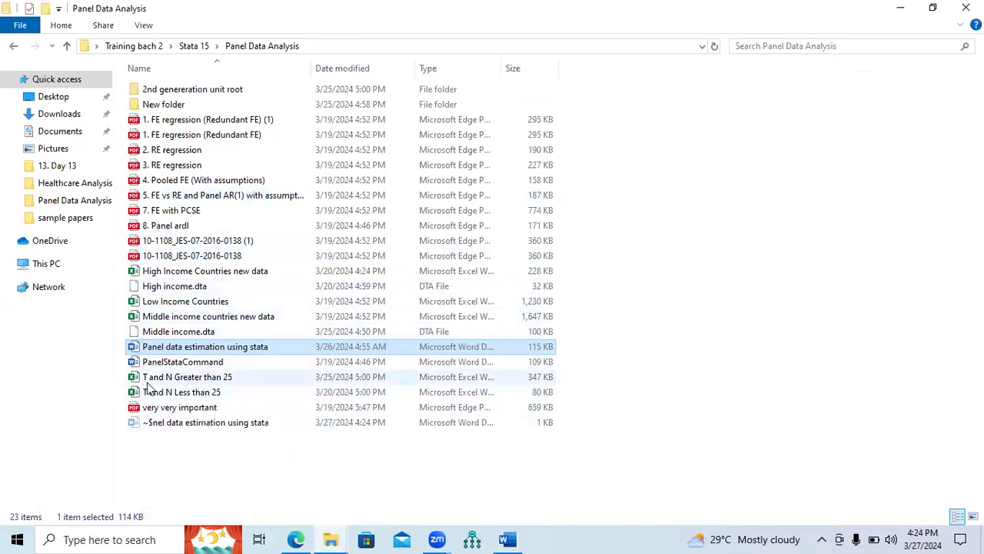
pyautogui.click(215, 379)
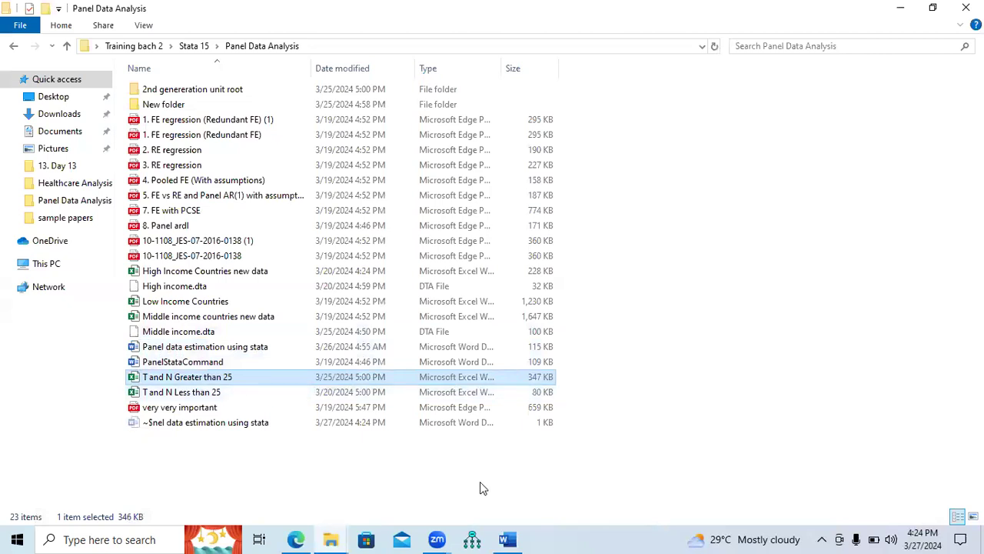
pyautogui.moveTo(437, 539)
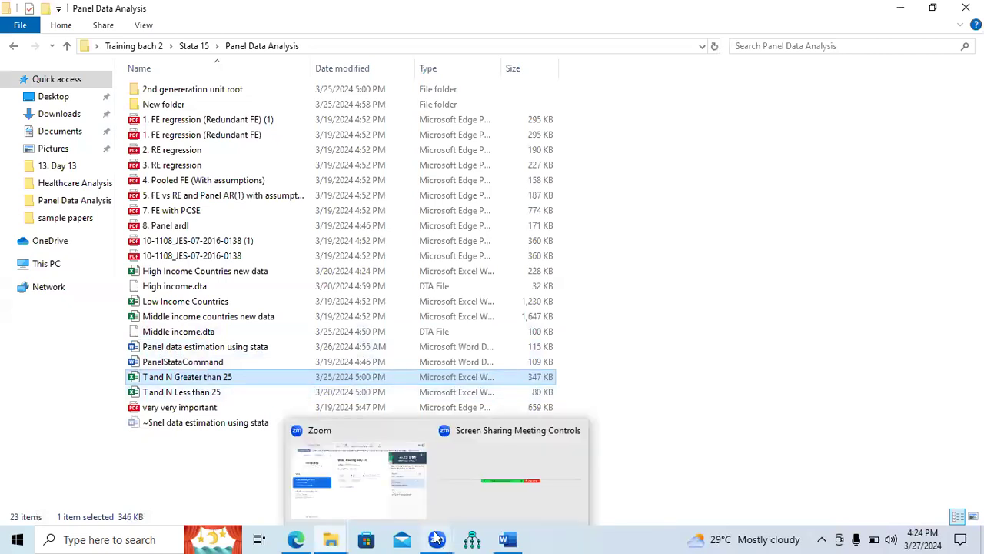
pyautogui.click(507, 539)
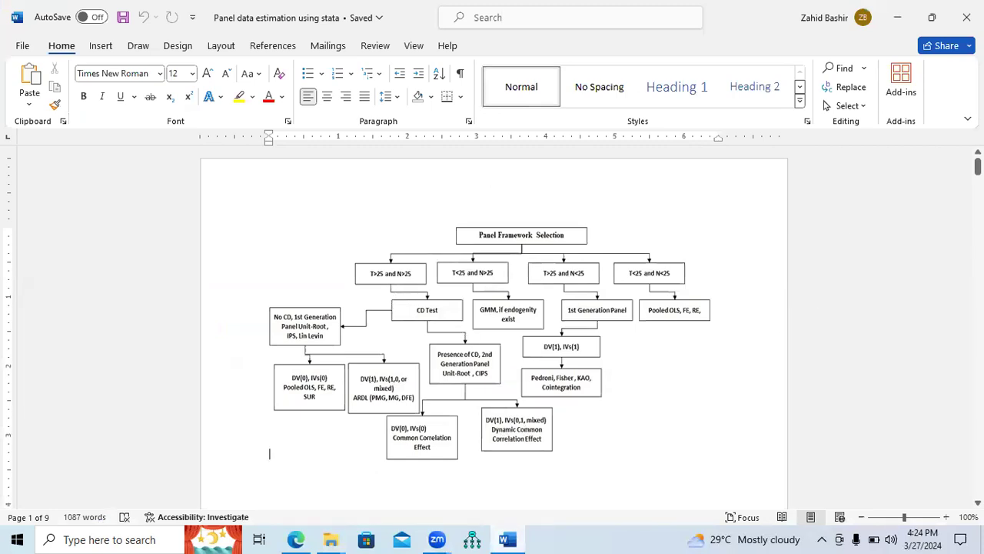
# Find the section "When N>25, T > 25" in the document and select its condition on the number of countries, companies or individuals
pyautogui.scroll(-15, 493, 323)
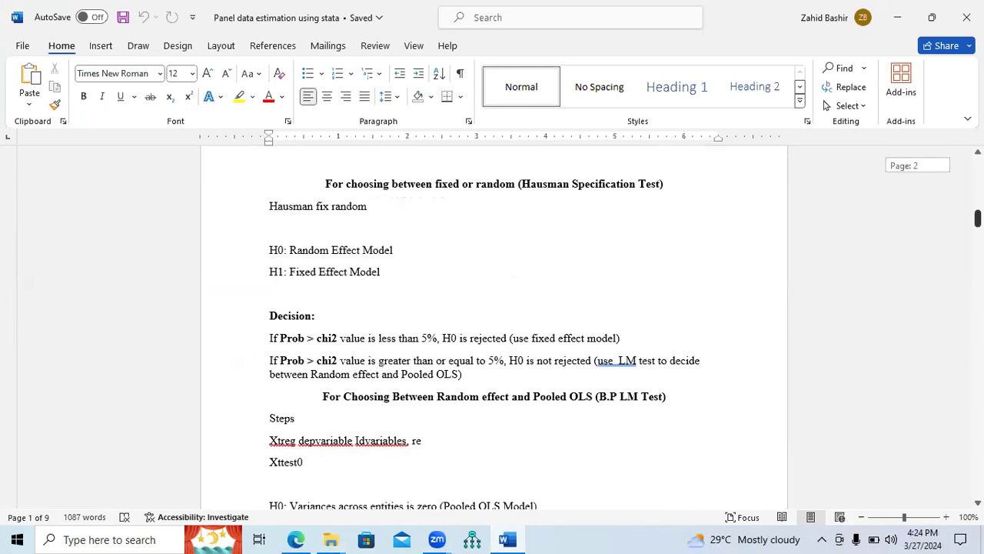
pyautogui.scroll(-15, 493, 323)
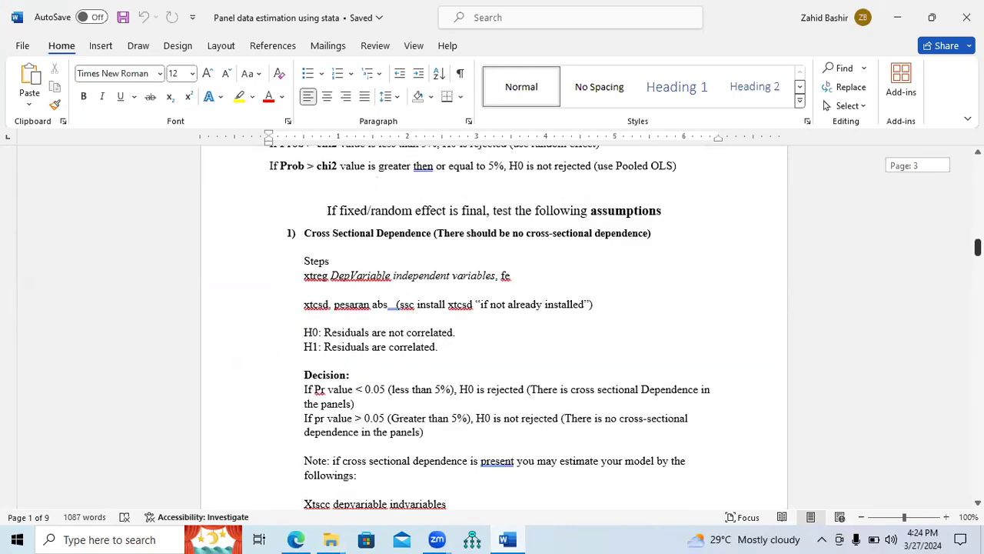
pyautogui.scroll(-15, 493, 323)
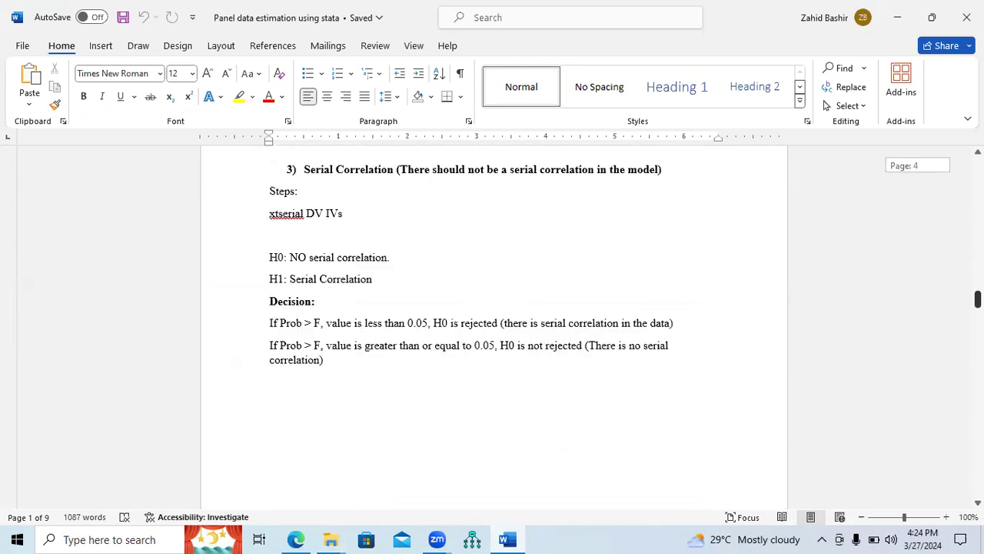
pyautogui.scroll(-15, 493, 323)
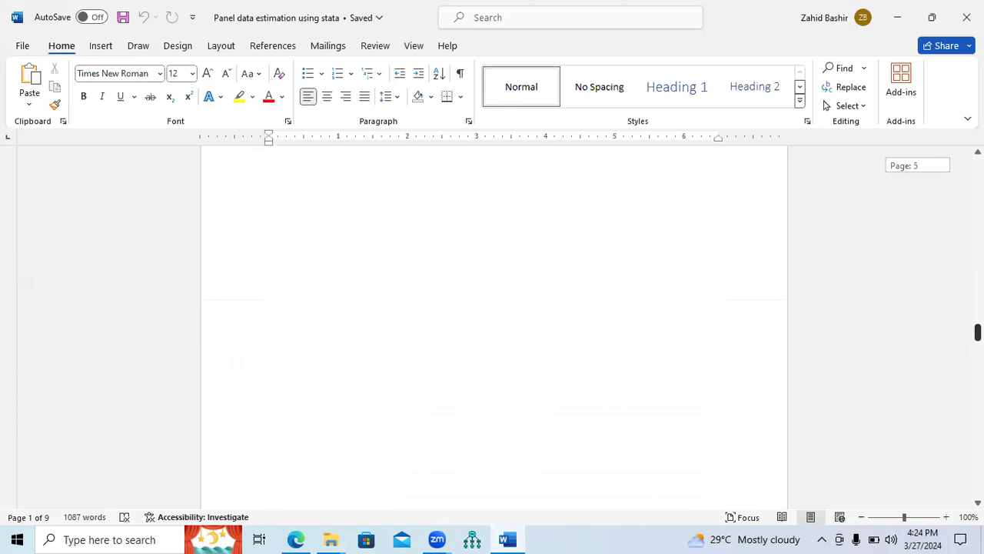
pyautogui.scroll(-5, 595, 325)
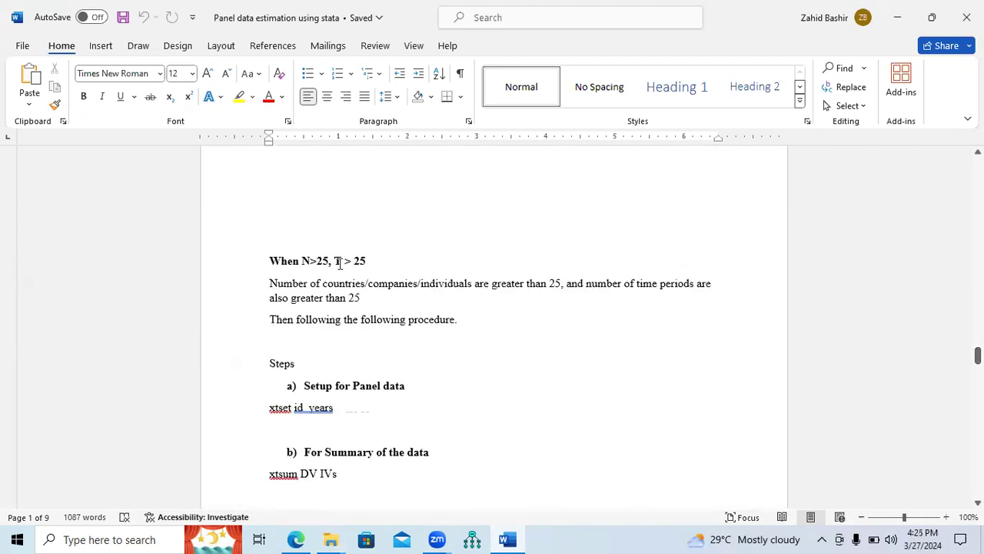
pyautogui.moveTo(307, 262); pyautogui.dragTo(370, 264)
pyautogui.moveTo(270, 284); pyautogui.dragTo(552, 288)
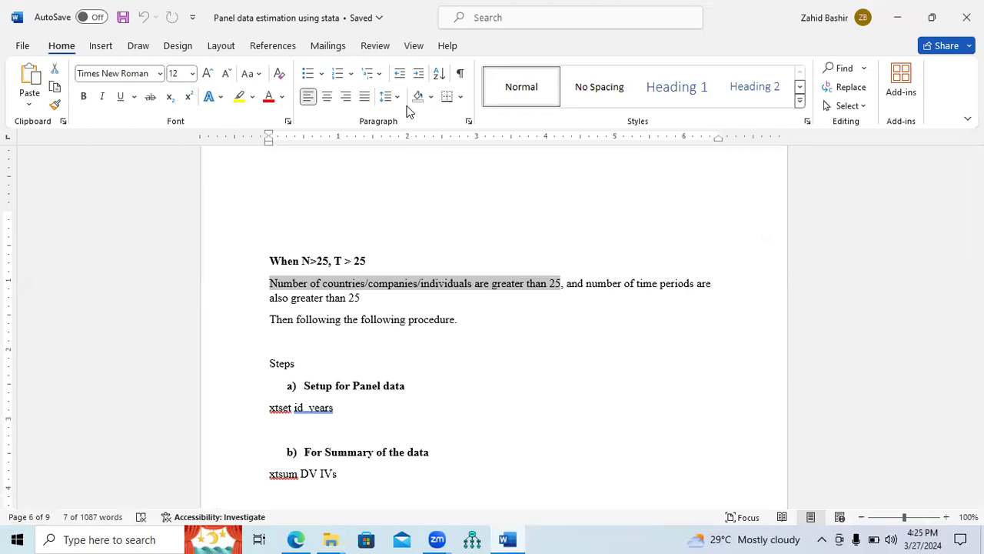
pyautogui.click(407, 106)
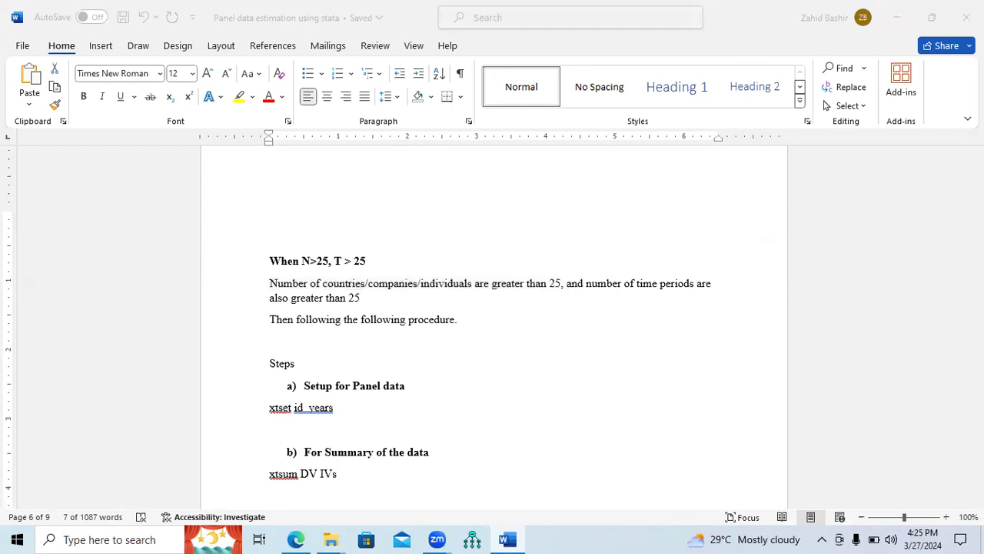
pyautogui.click(422, 374)
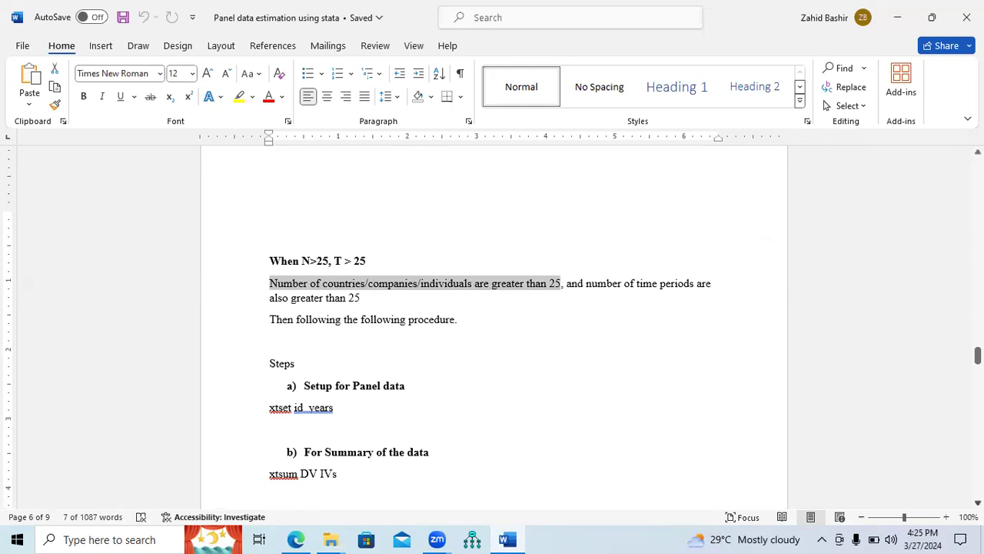
# Read the procedure from panel setup to the cross-sectional dependency test, selecting the random and Pooled OLS model options in item d
pyautogui.scroll(-3, 492, 323)
pyautogui.scroll(-4, 492, 323)
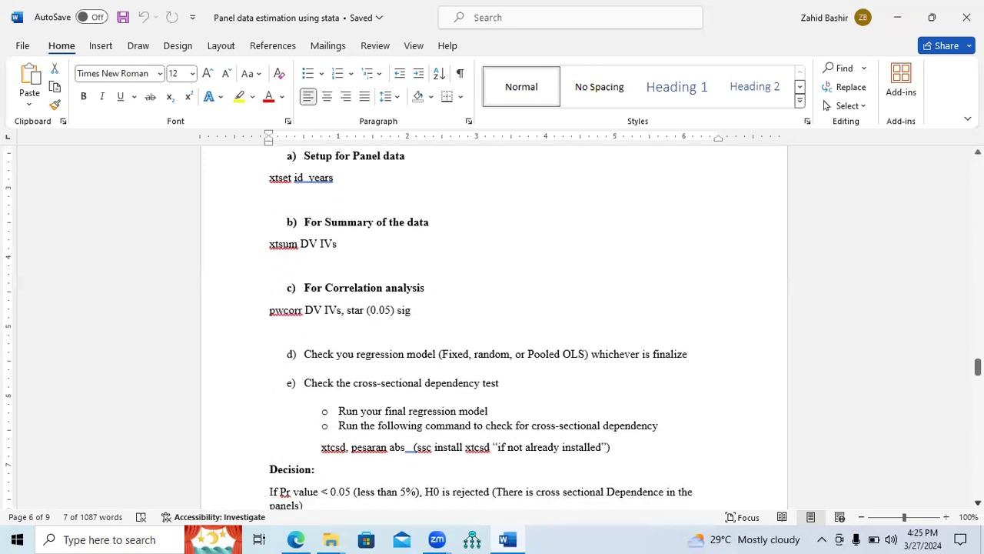
pyautogui.scroll(-1, 403, 221)
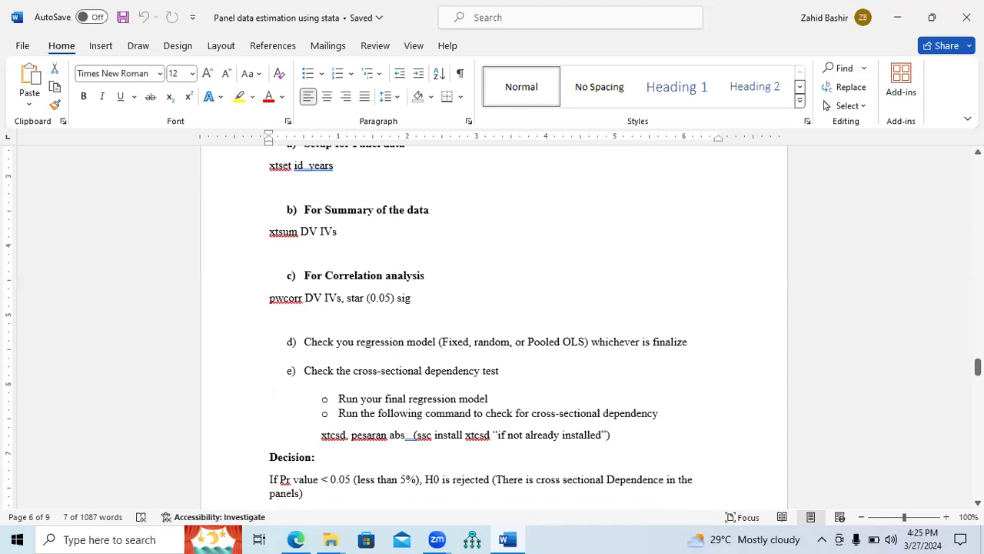
pyautogui.scroll(-3, 452, 166)
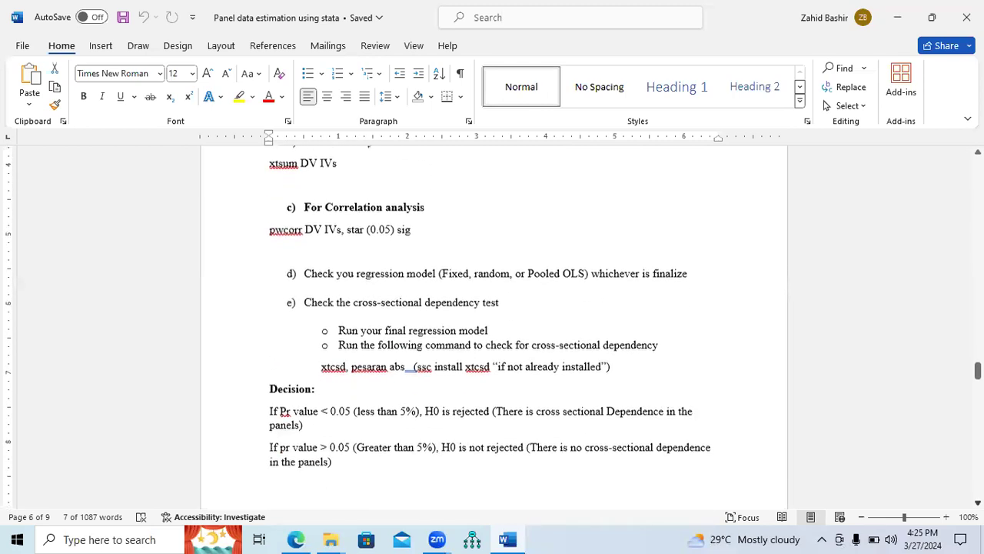
pyautogui.doubleClick(457, 237)
pyautogui.doubleClick(502, 240)
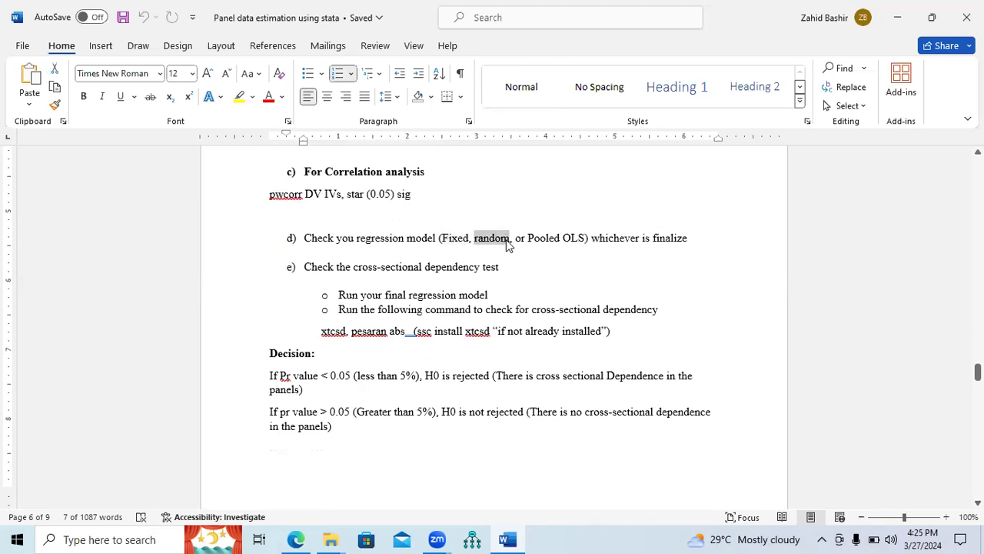
pyautogui.moveTo(517, 239); pyautogui.dragTo(573, 240)
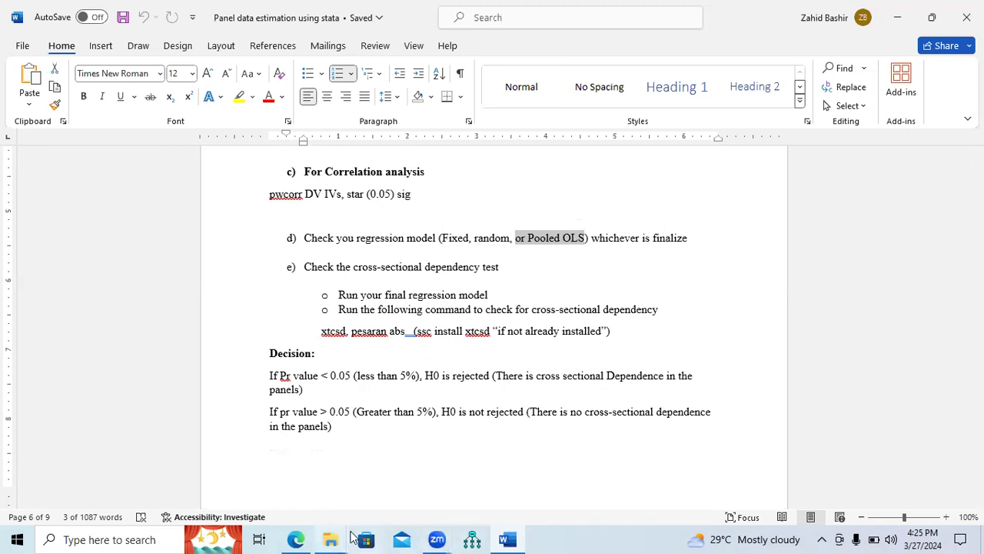
pyautogui.click(332, 538)
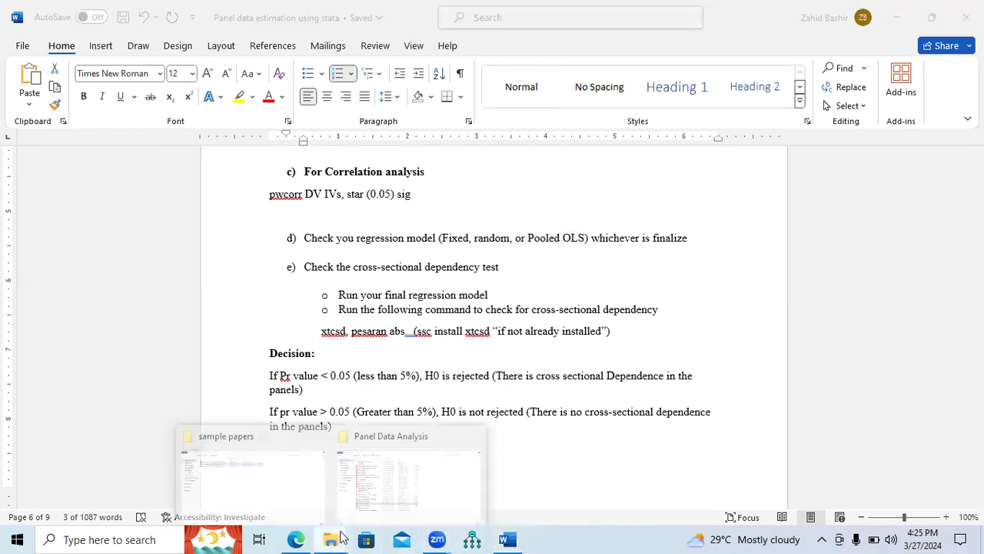
pyautogui.click(507, 332)
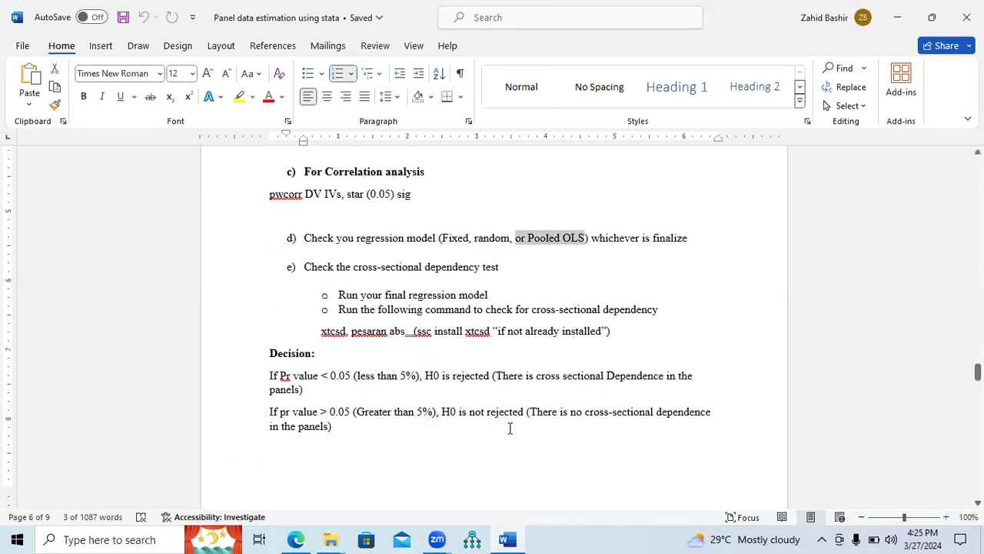
# Launch StataMP from the StataCorp_Stata_14.2_Revision_19_Dec_2017_Windows folder inside the Stata 15 folder
pyautogui.click(330, 539)
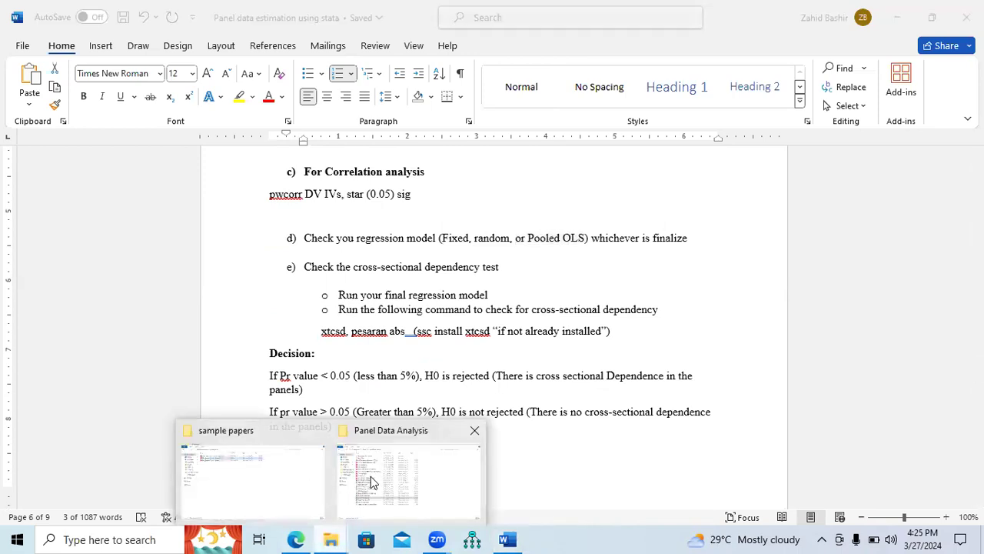
pyautogui.click(373, 482)
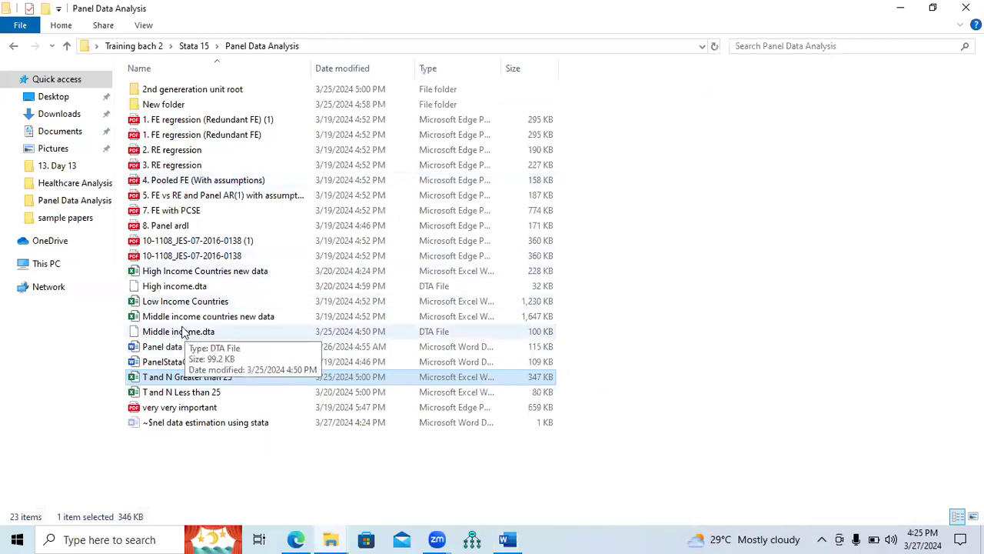
pyautogui.click(67, 46)
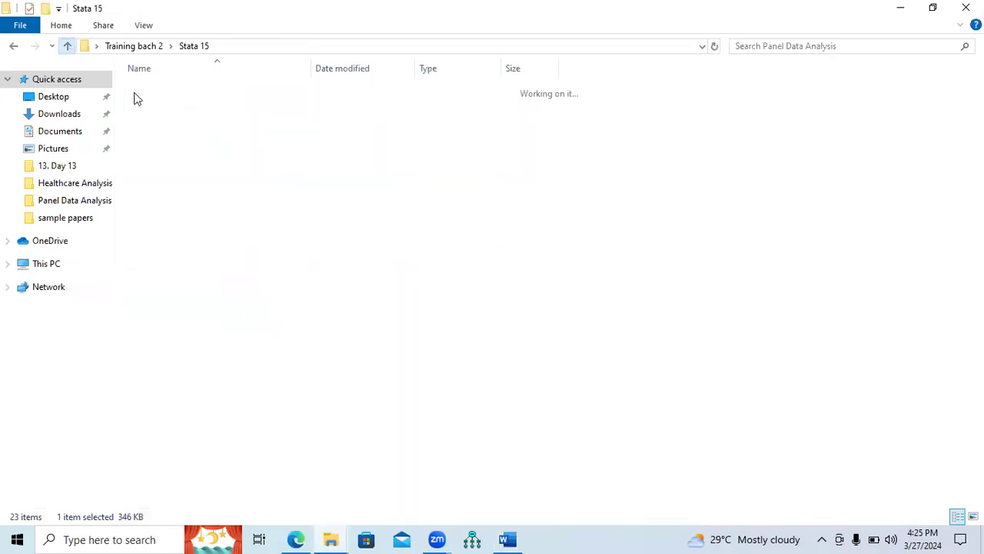
pyautogui.doubleClick(196, 137)
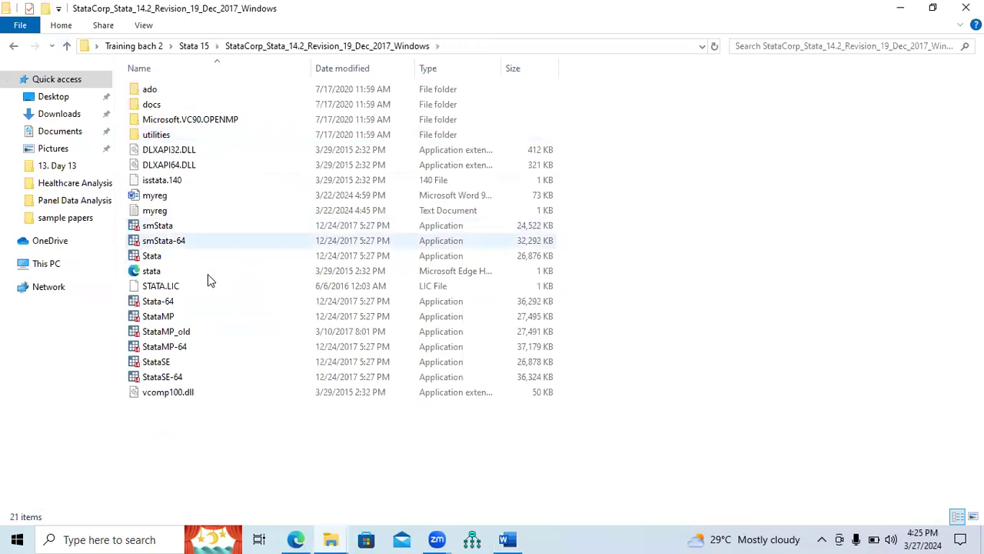
pyautogui.doubleClick(184, 321)
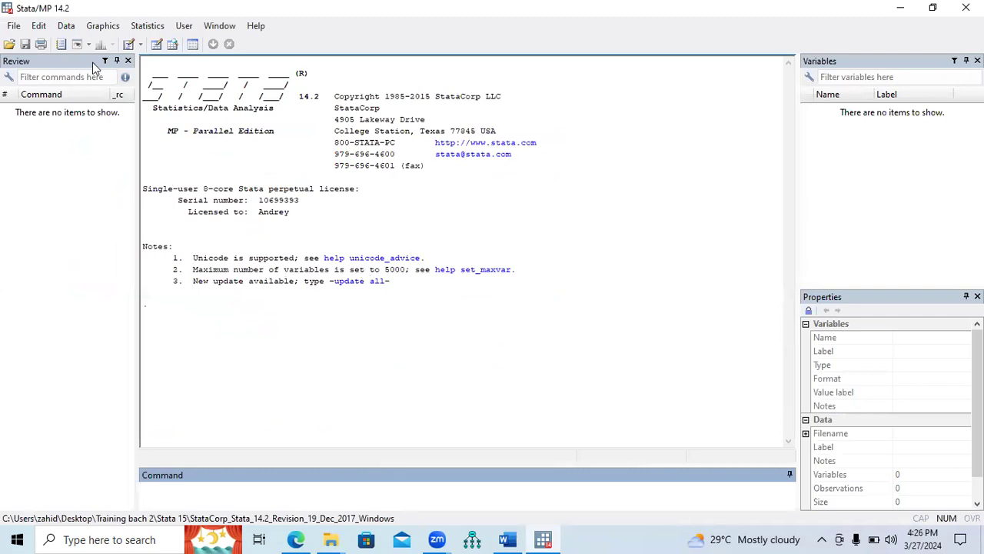
# Open the dataset Middle income.dta from the Panel Data Analysis folder in Stata
pyautogui.click(14, 25)
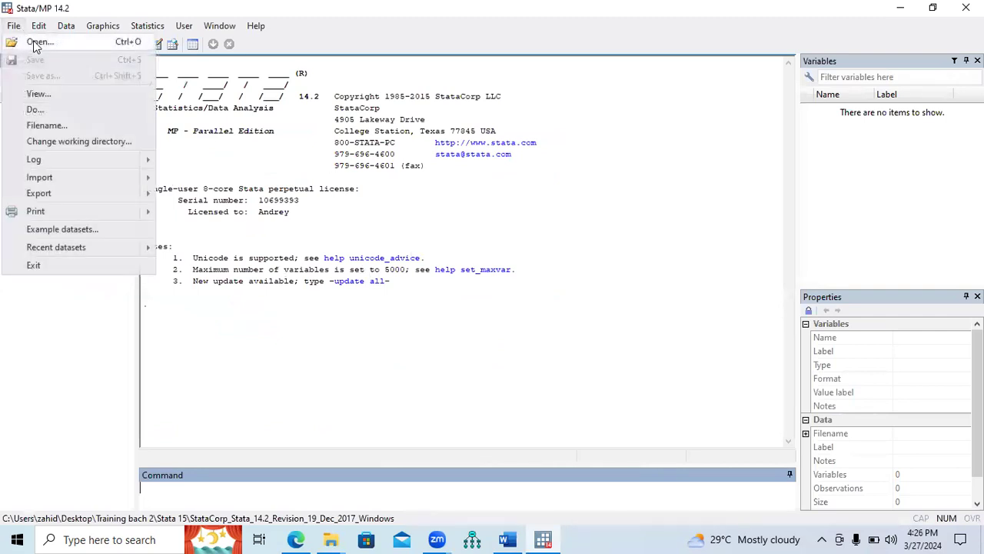
pyautogui.click(37, 42)
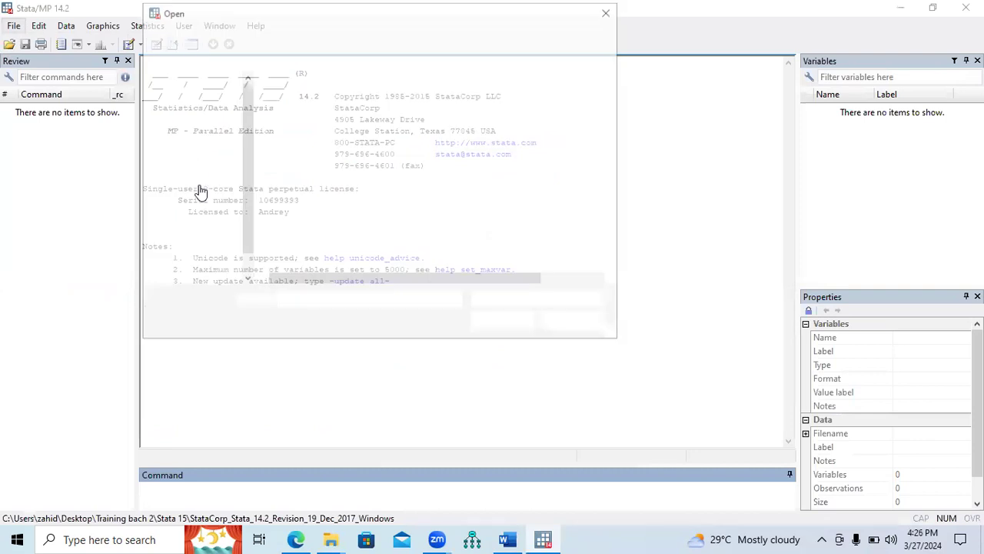
pyautogui.doubleClick(304, 148)
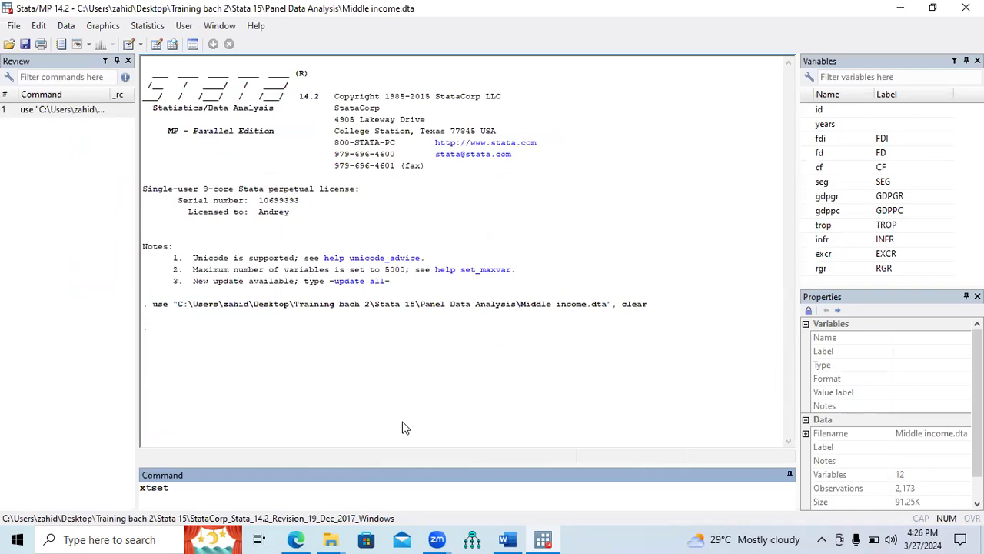
# Declare the dataset as panel data with the command xtset id years
pyautogui.click(809, 110)
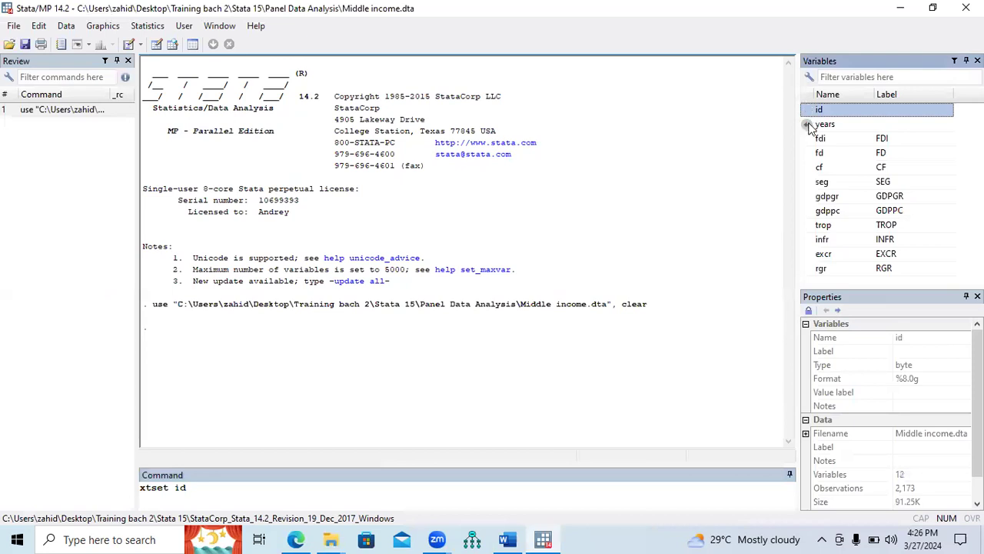
pyautogui.click(808, 125)
pyautogui.press('Return')
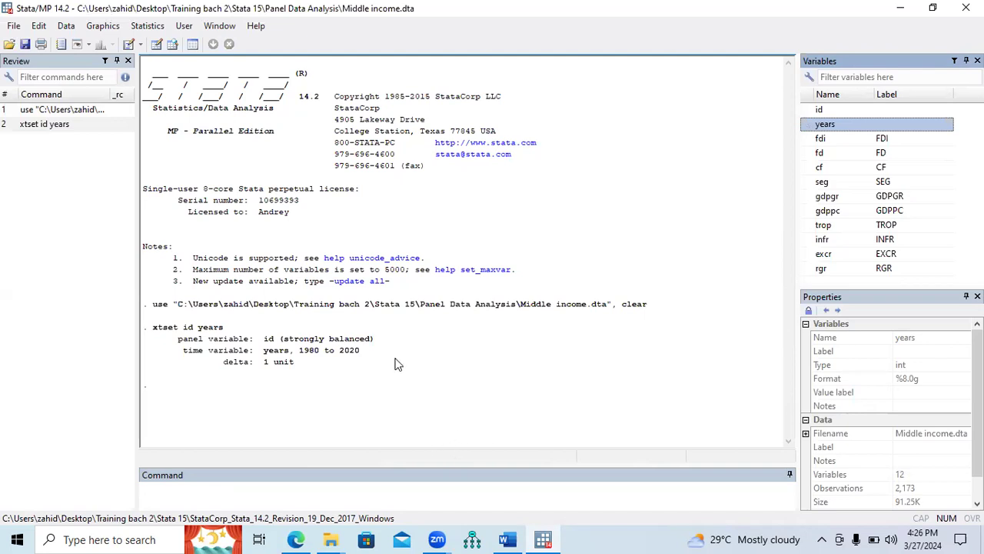
# Show the dataset in the Data Editor and check the id of its last observation
pyautogui.click(156, 44)
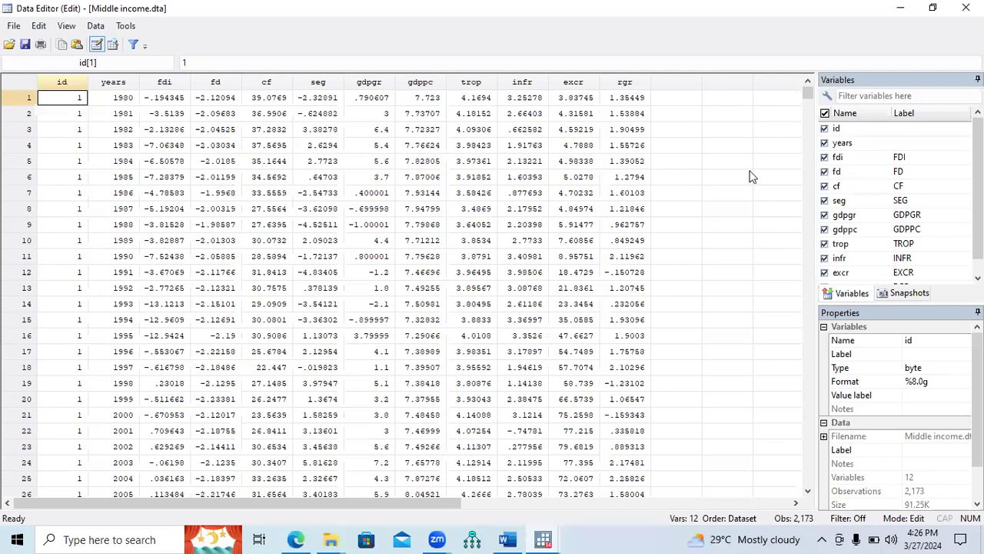
pyautogui.moveTo(806, 98); pyautogui.dragTo(804, 219)
pyautogui.moveTo(820, 373); pyautogui.dragTo(812, 486)
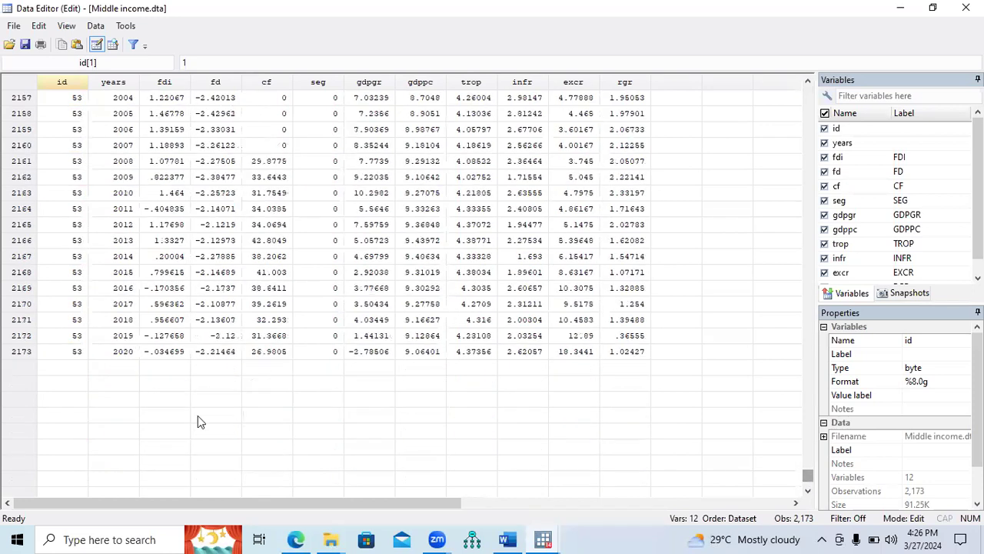
pyautogui.click(77, 353)
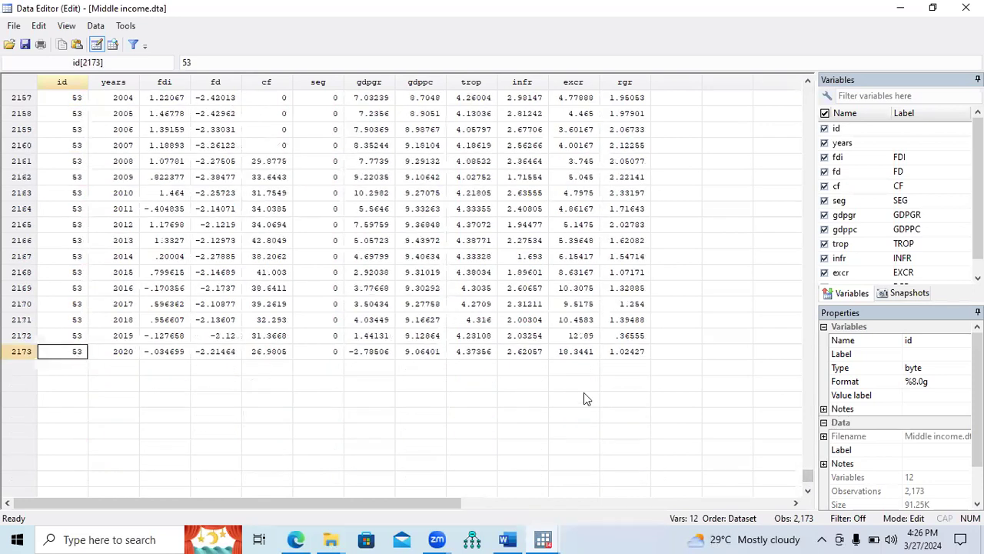
# Check the first and last year recorded for the panel with id 53 in the Data Editor
pyautogui.click(809, 81)
pyautogui.click(808, 81)
pyautogui.click(808, 81)
pyautogui.click(808, 85)
pyautogui.click(808, 85)
pyautogui.click(808, 85)
pyautogui.click(809, 84)
pyautogui.click(808, 84)
pyautogui.click(809, 85)
pyautogui.click(808, 85)
pyautogui.click(808, 85)
pyautogui.click(808, 82)
pyautogui.click(808, 82)
pyautogui.click(809, 81)
pyautogui.click(808, 82)
pyautogui.click(808, 82)
pyautogui.click(808, 81)
pyautogui.click(808, 82)
pyautogui.click(809, 81)
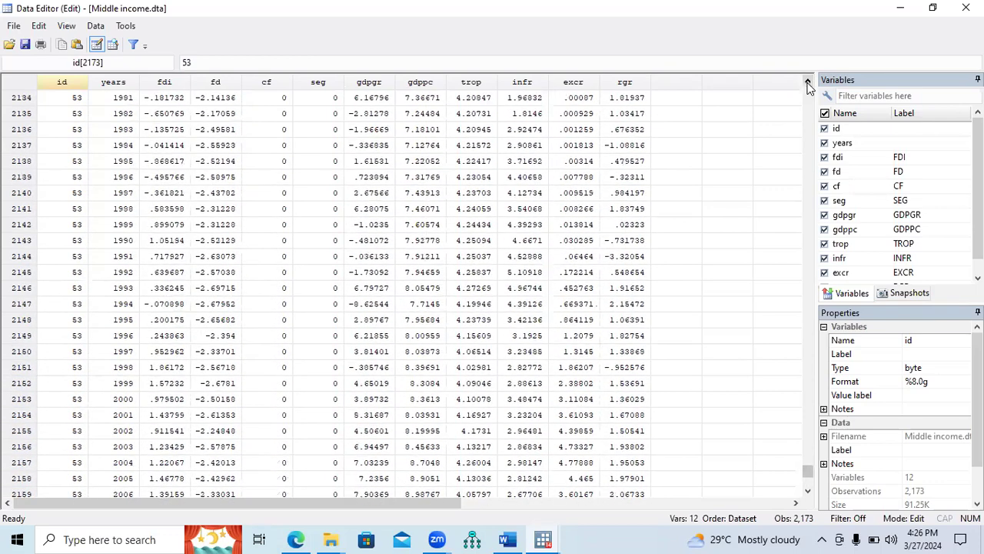
pyautogui.click(809, 81)
pyautogui.click(126, 97)
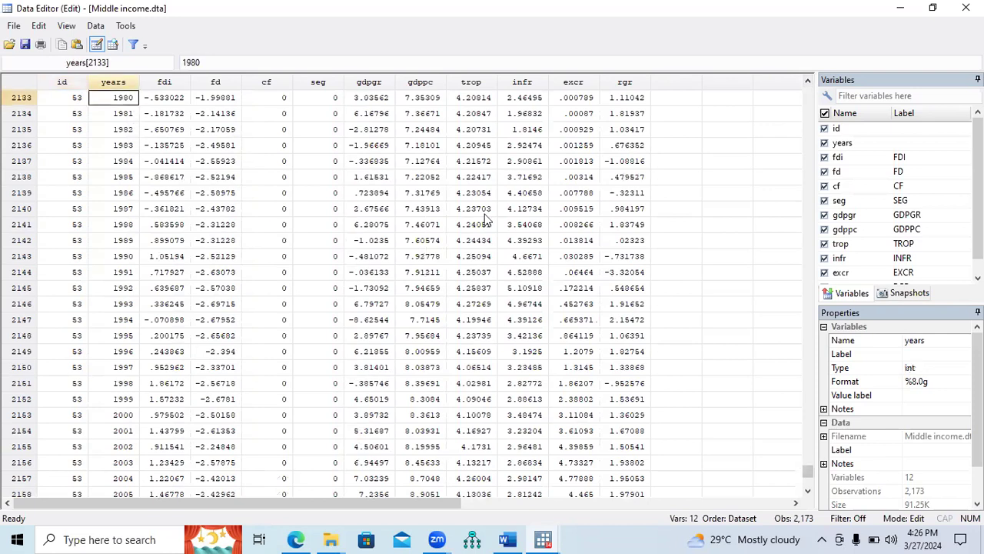
pyautogui.click(808, 488)
pyautogui.click(128, 338)
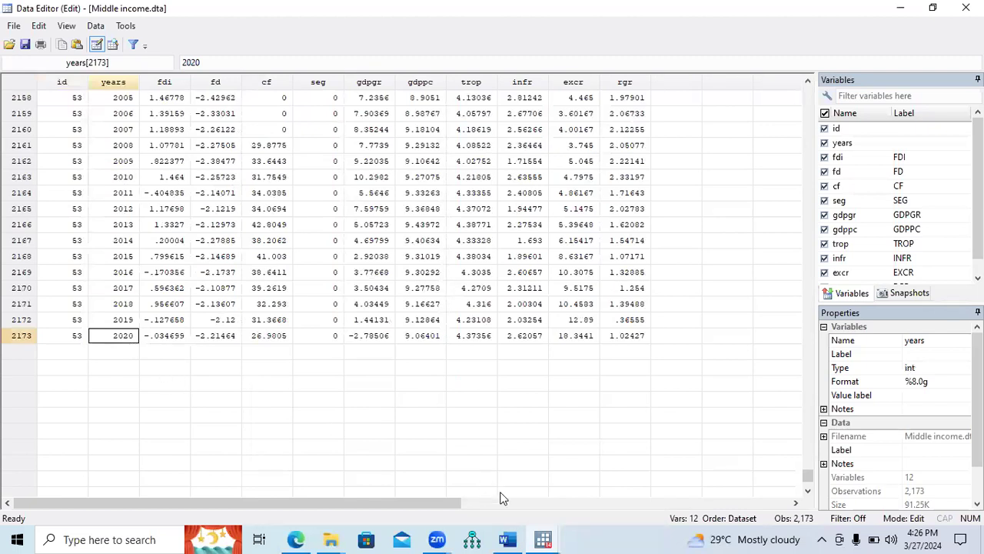
# Switch to the Word document and review the N>25, T > 25 procedure down to step d on checking the regression model
pyautogui.click(506, 539)
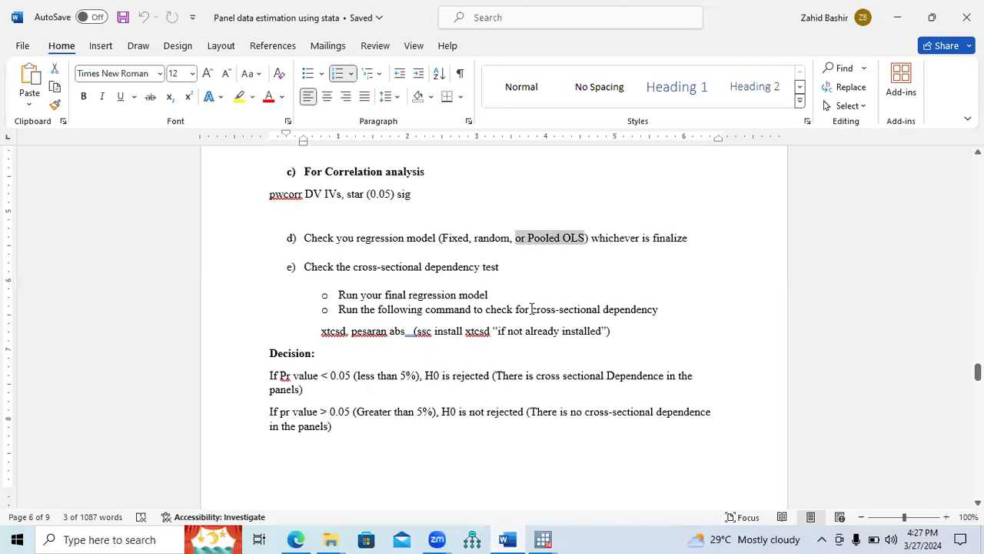
pyautogui.scroll(8, 446, 272)
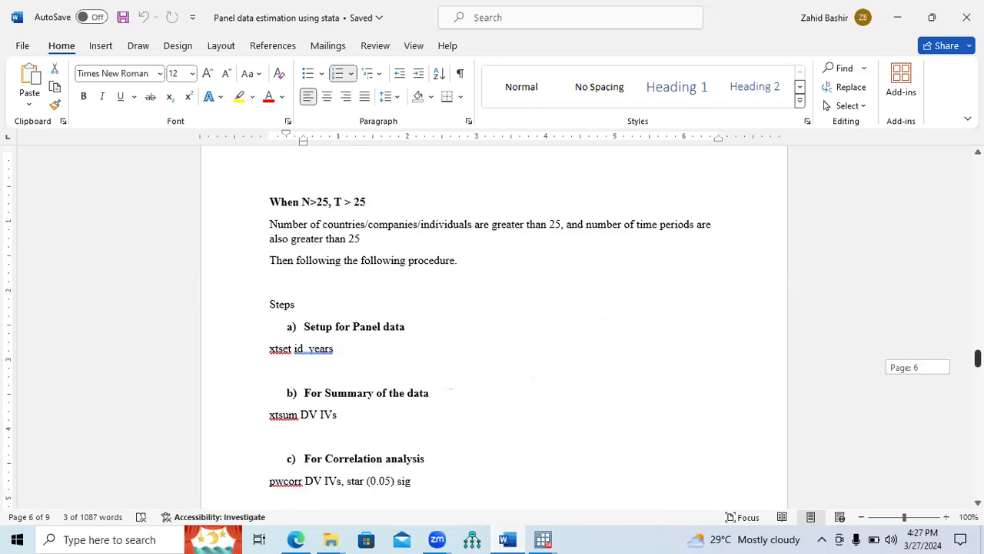
pyautogui.moveTo(303, 245); pyautogui.dragTo(369, 245)
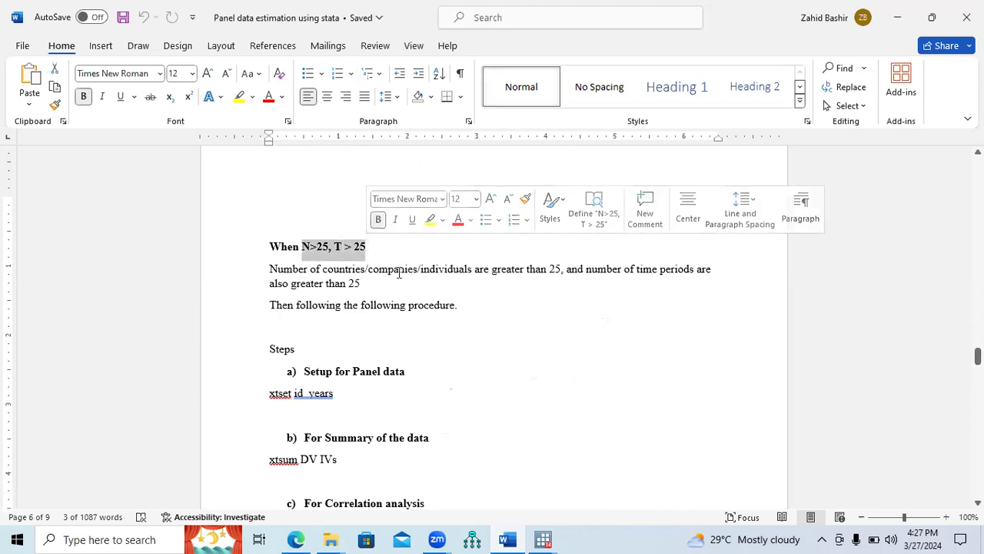
pyautogui.moveTo(978, 355); pyautogui.dragTo(978, 366)
pyautogui.scroll(-2, 669, 295)
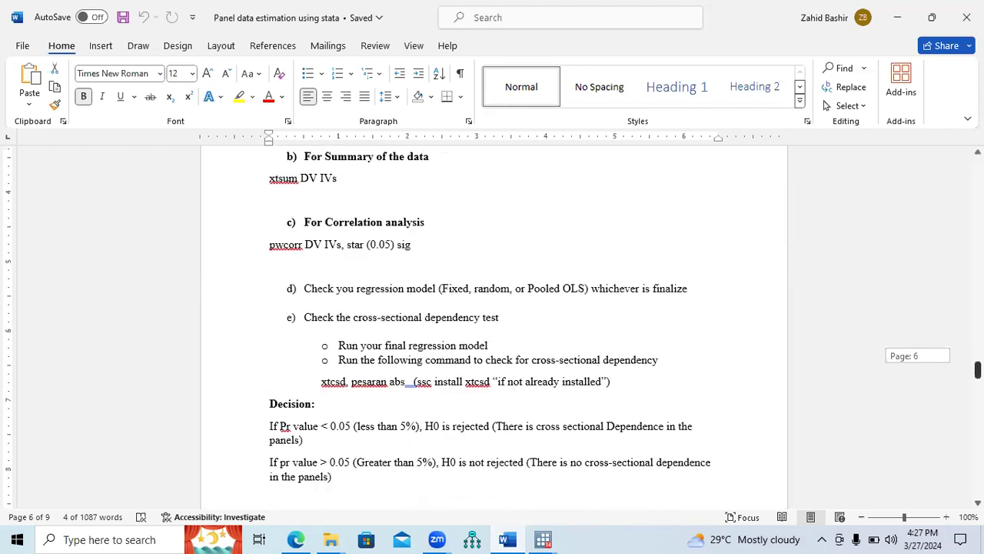
pyautogui.moveTo(305, 261); pyautogui.dragTo(654, 261)
# Switch to the main Stata window and run the fixed-effects regression xtreg fdi fd cf seg gdpgr gdppc trop infr excr rgr, fe
pyautogui.click(543, 539)
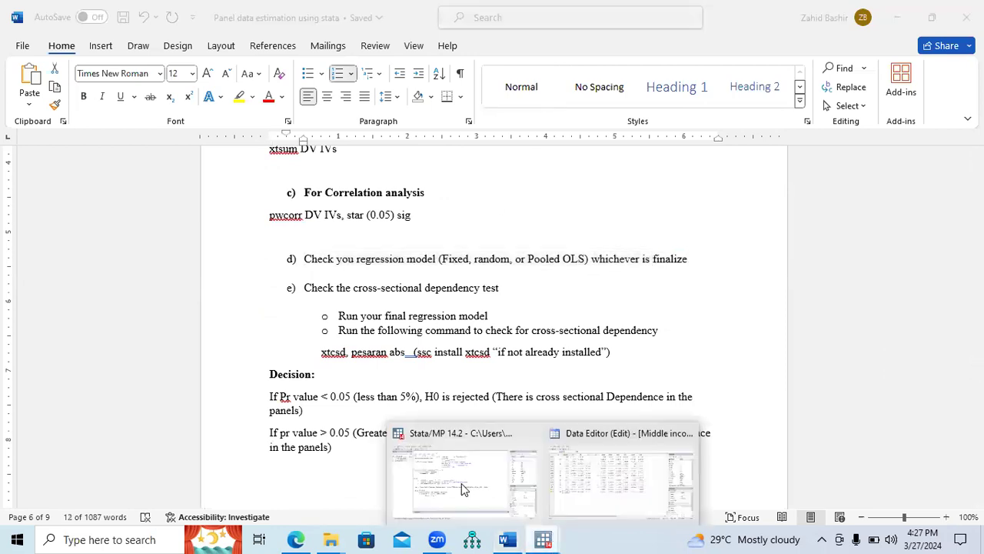
pyautogui.click(469, 484)
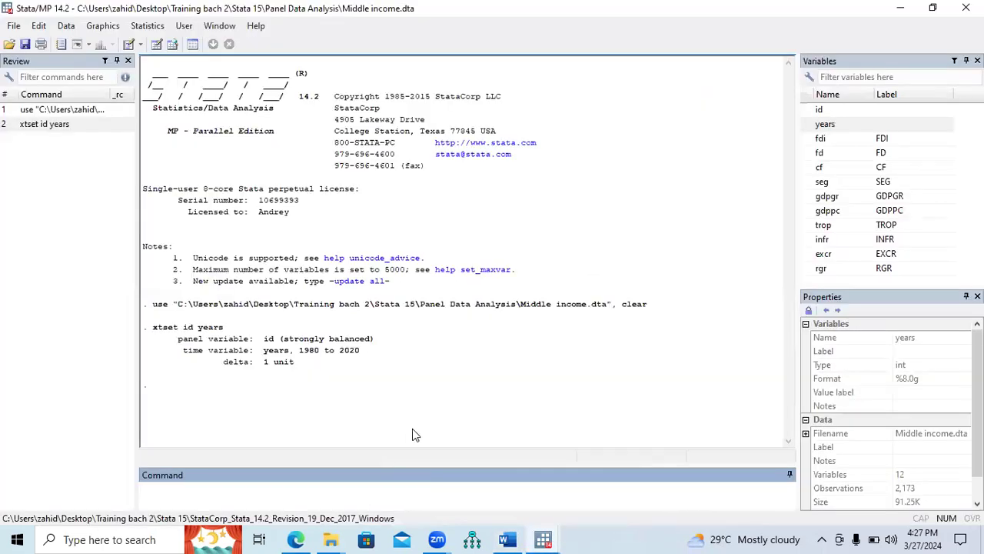
pyautogui.write('xtset')
pyautogui.press('BackSpace')
pyautogui.press('BackSpace')
pyautogui.press('BackSpace')
pyautogui.doubleClick(818, 138)
pyautogui.click(809, 154)
pyautogui.doubleClick(809, 154)
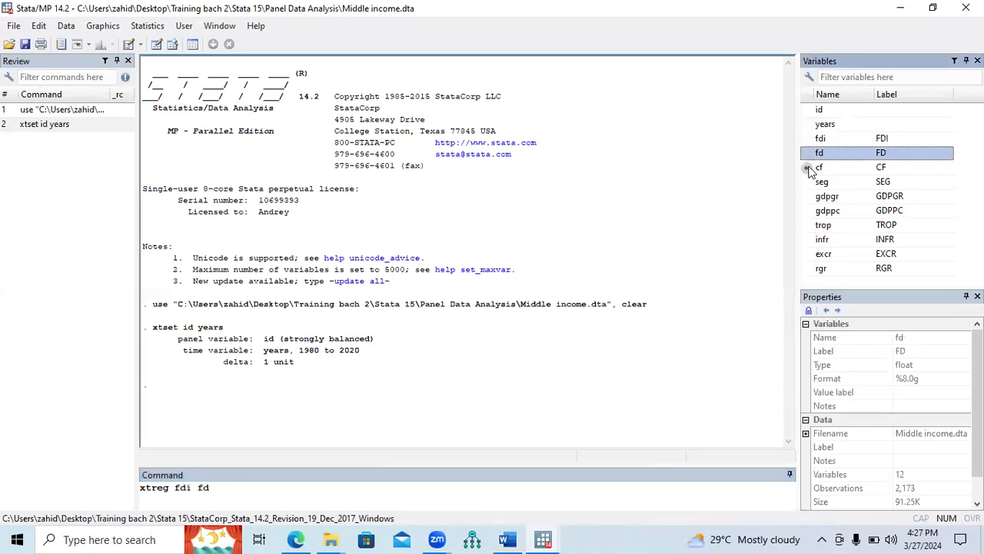
pyautogui.doubleClick(809, 167)
pyautogui.doubleClick(809, 182)
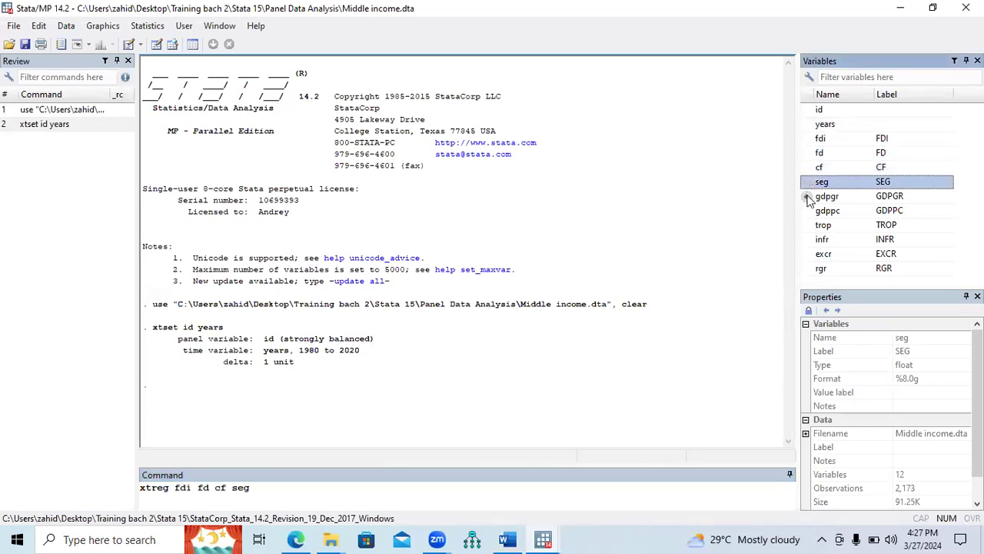
pyautogui.doubleClick(809, 196)
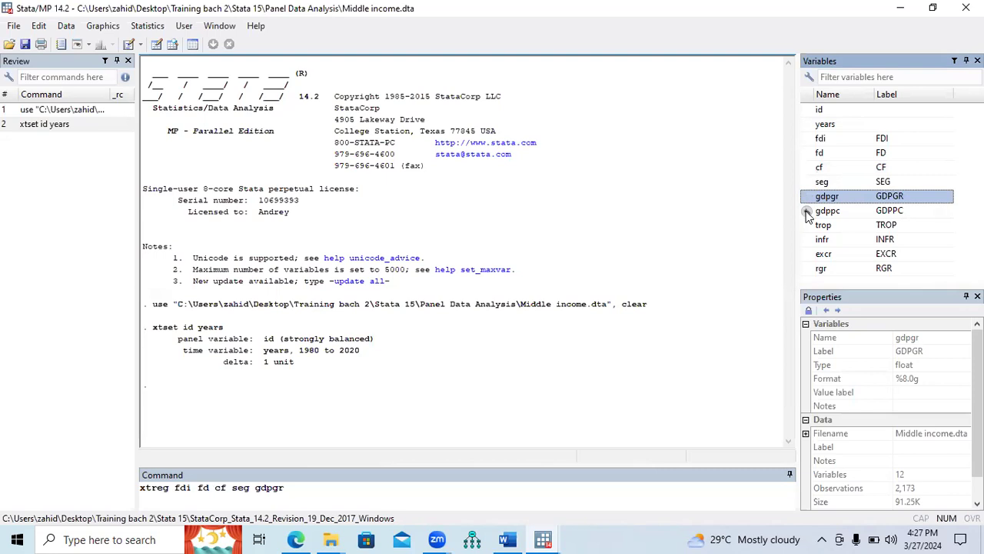
pyautogui.doubleClick(807, 212)
pyautogui.doubleClick(807, 228)
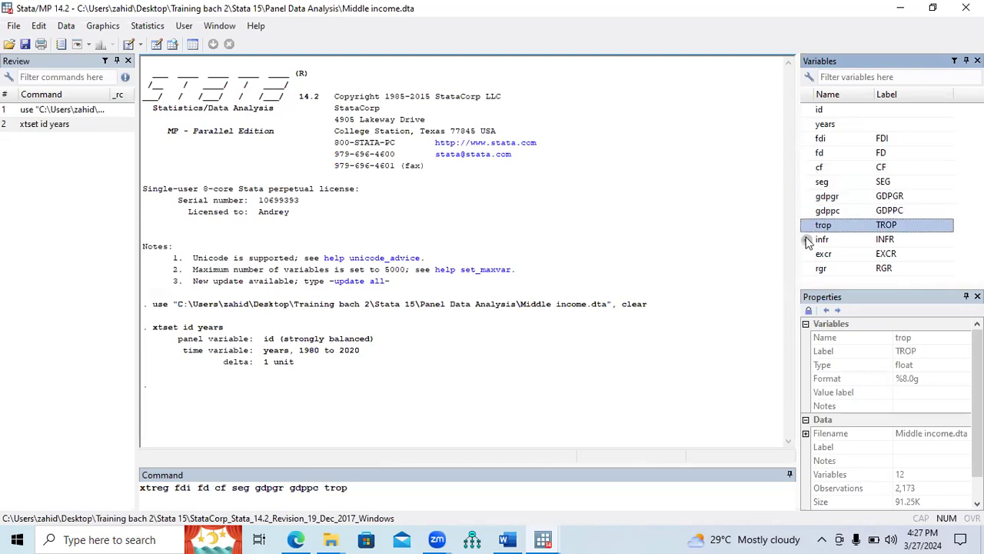
pyautogui.doubleClick(808, 240)
pyautogui.doubleClick(807, 256)
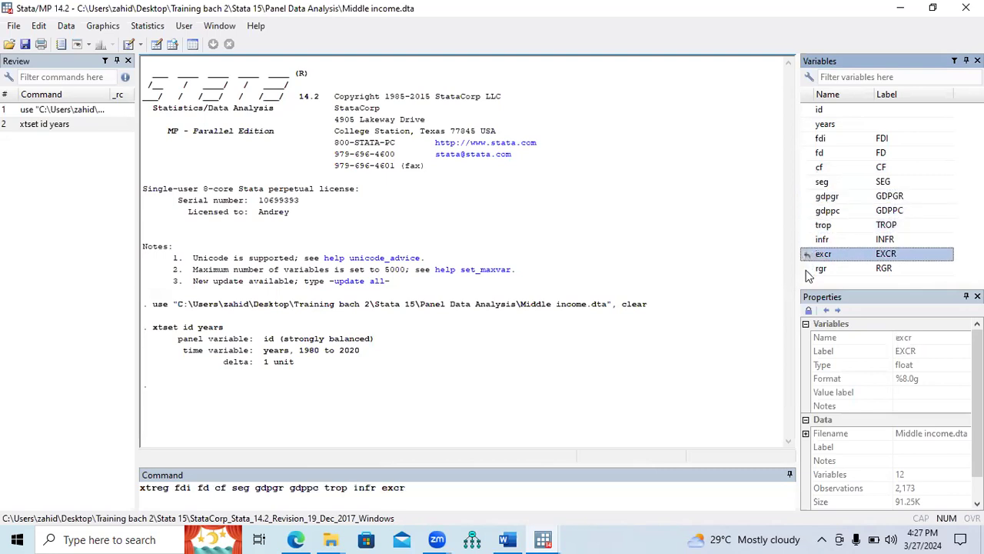
pyautogui.doubleClick(807, 270)
pyautogui.click(457, 490)
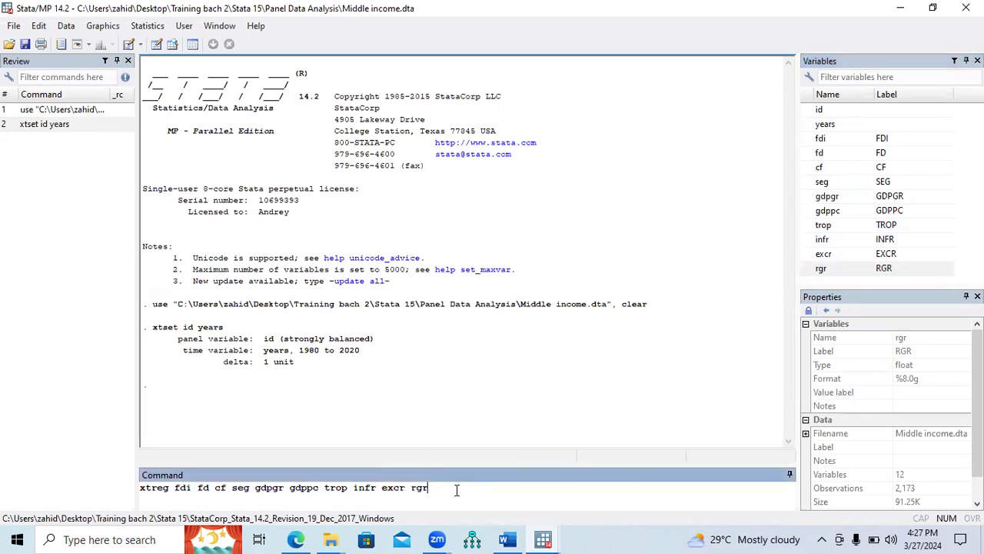
pyautogui.write(', fe')
pyautogui.press('Return')
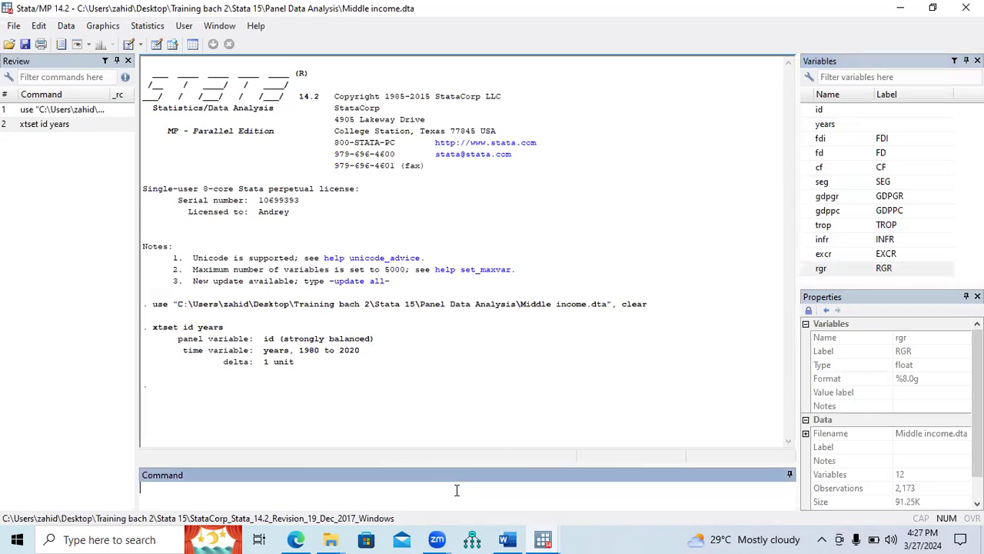
pyautogui.click(168, 432)
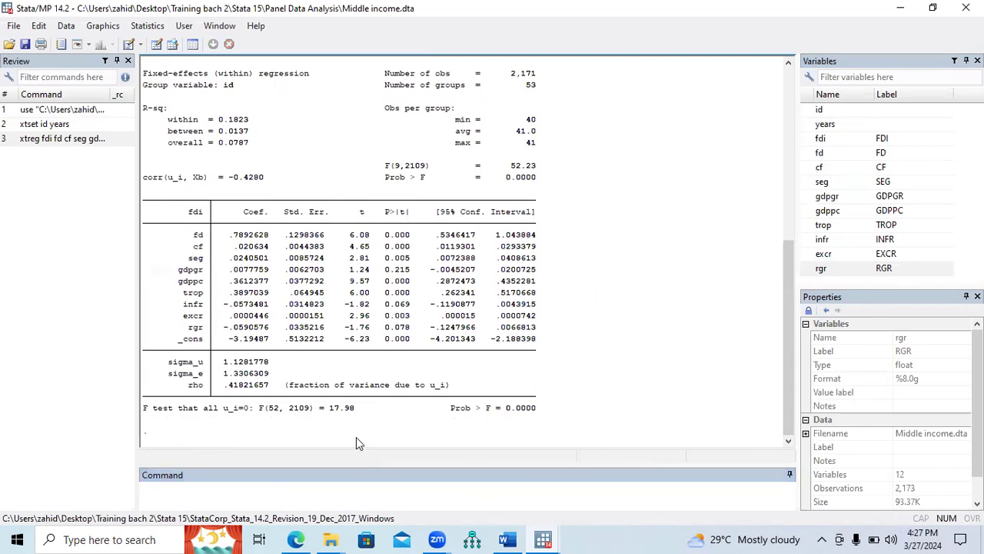
# Store the fixed-effects results with the command estimate store fix
pyautogui.write('estima')
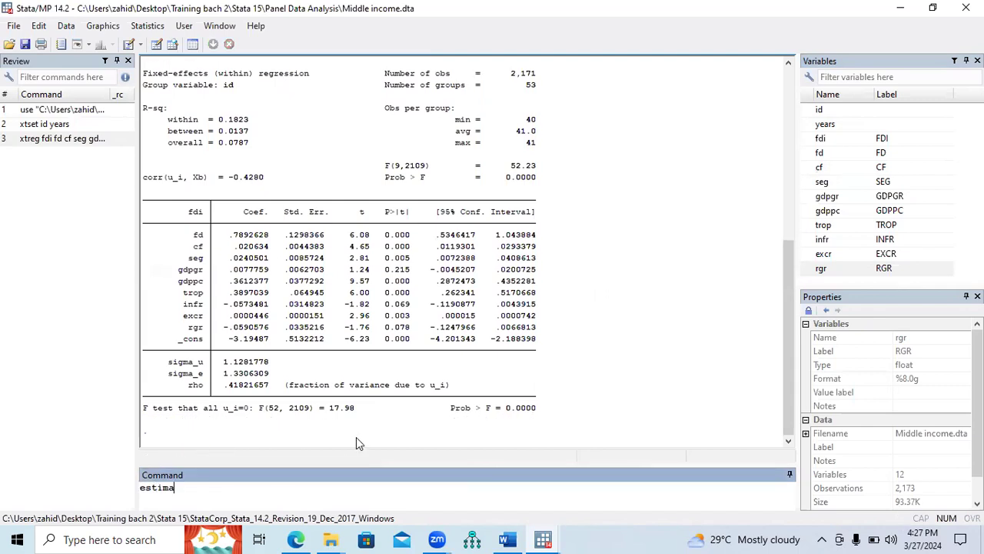
pyautogui.write('te store fix')
pyautogui.press('Return')
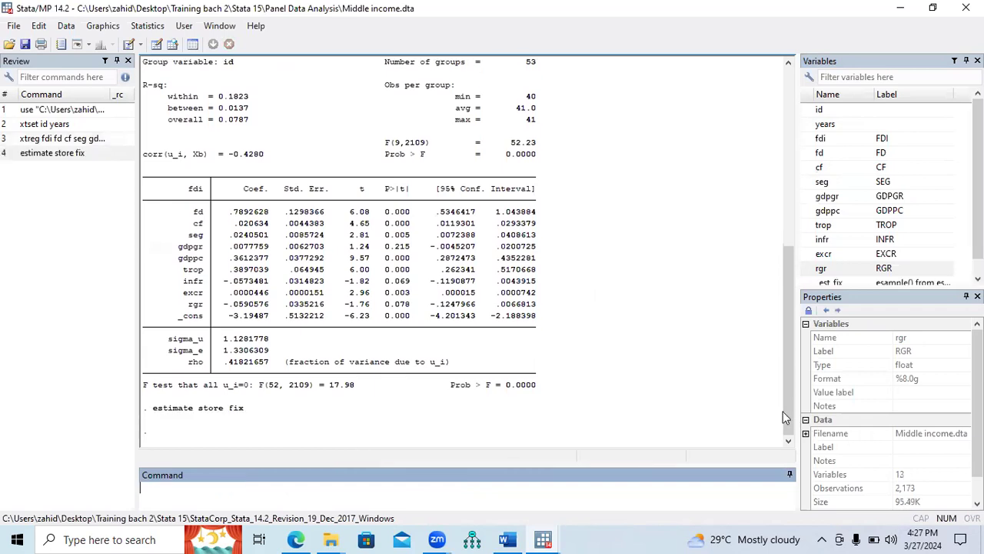
# Reuse the earlier xtreg command with the re option to run the random-effects regression of fdi on the same regressors
pyautogui.moveTo(784, 413); pyautogui.dragTo(781, 326)
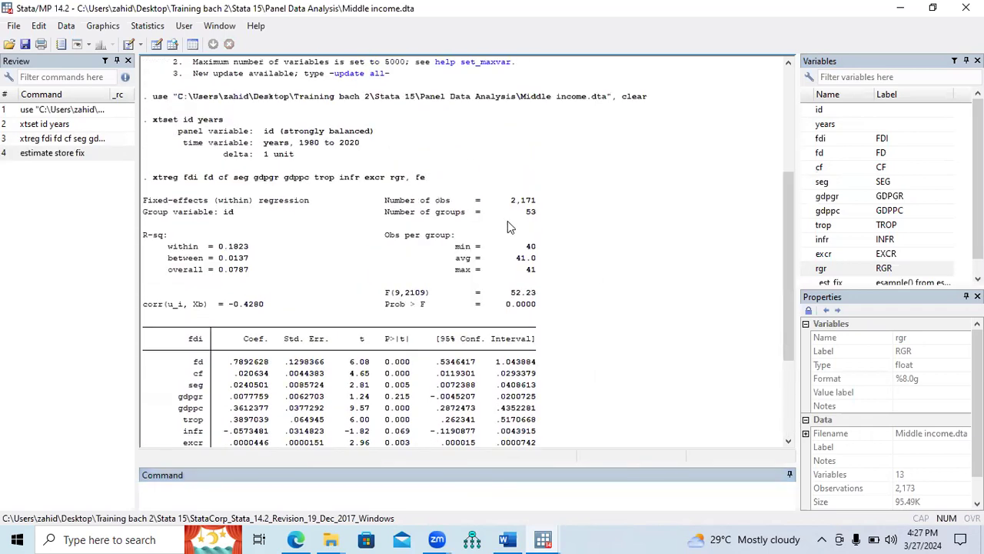
pyautogui.moveTo(442, 185); pyautogui.dragTo(156, 182)
pyautogui.hotkey('ctrl', 'c')
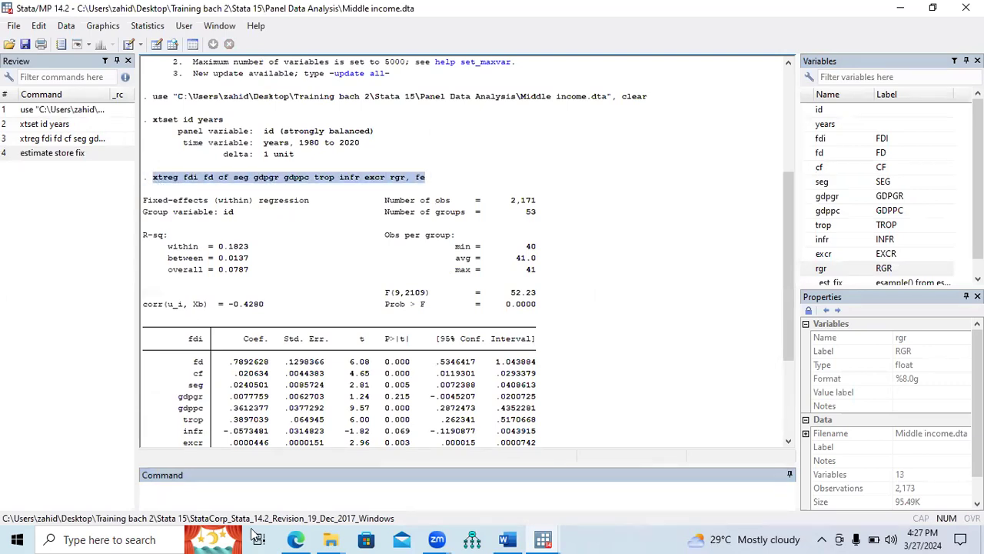
pyautogui.click(261, 488)
pyautogui.hotkey('ctrl', 'v')
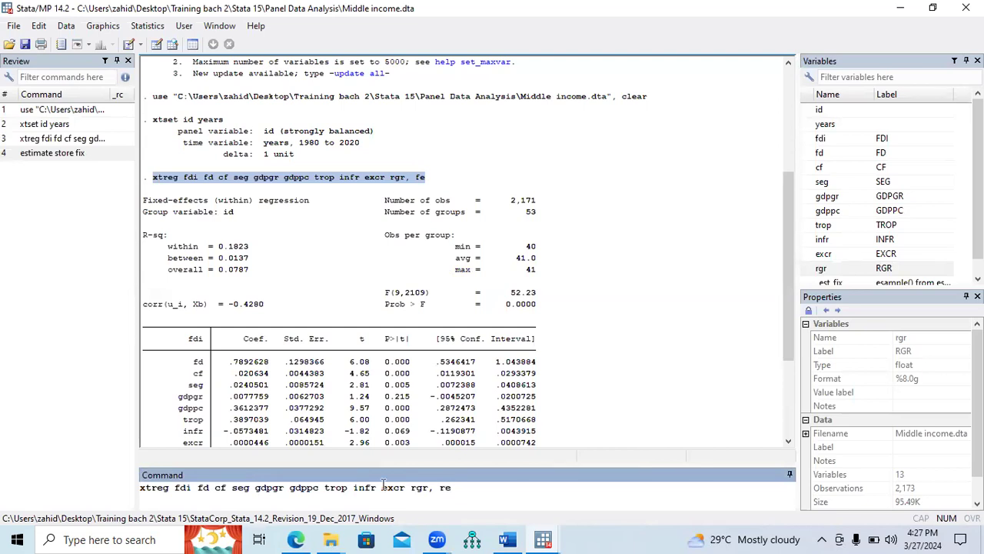
pyautogui.press('Return')
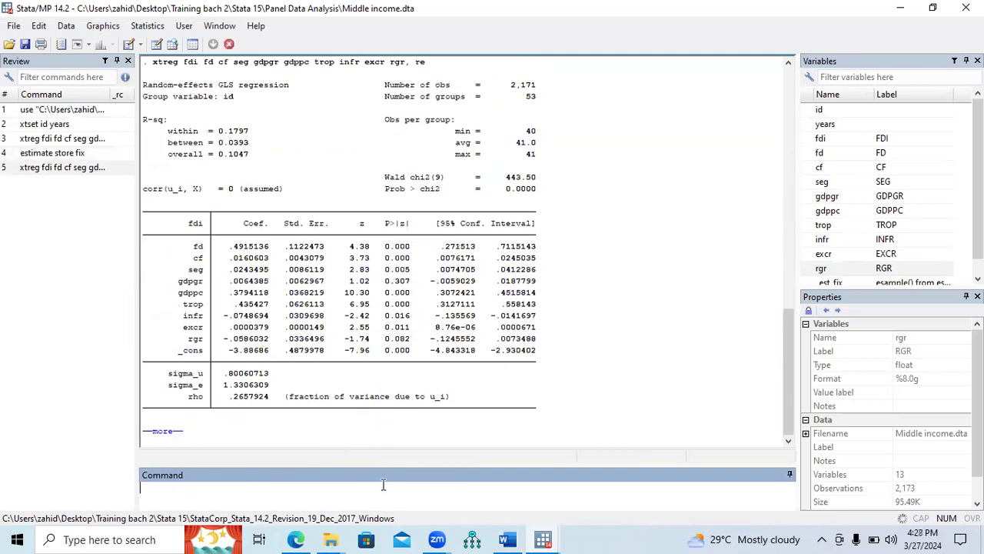
pyautogui.press('Return')
# Store the random-effects results with estimate store random, and run hausman fix random to examine its Prob>chi2
pyautogui.write('estunate ate store random')
pyautogui.press('Return')
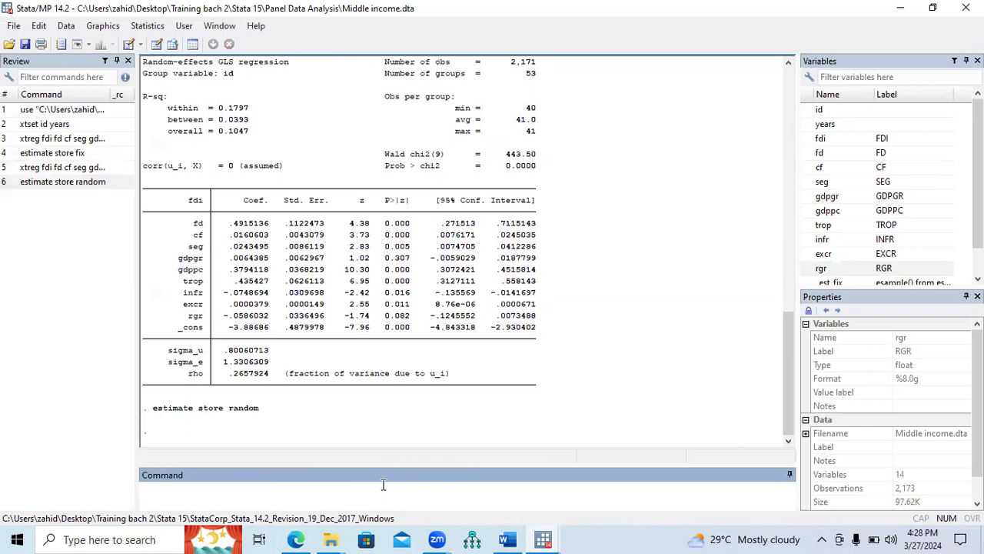
pyautogui.write('hausman fix random')
pyautogui.press('Return')
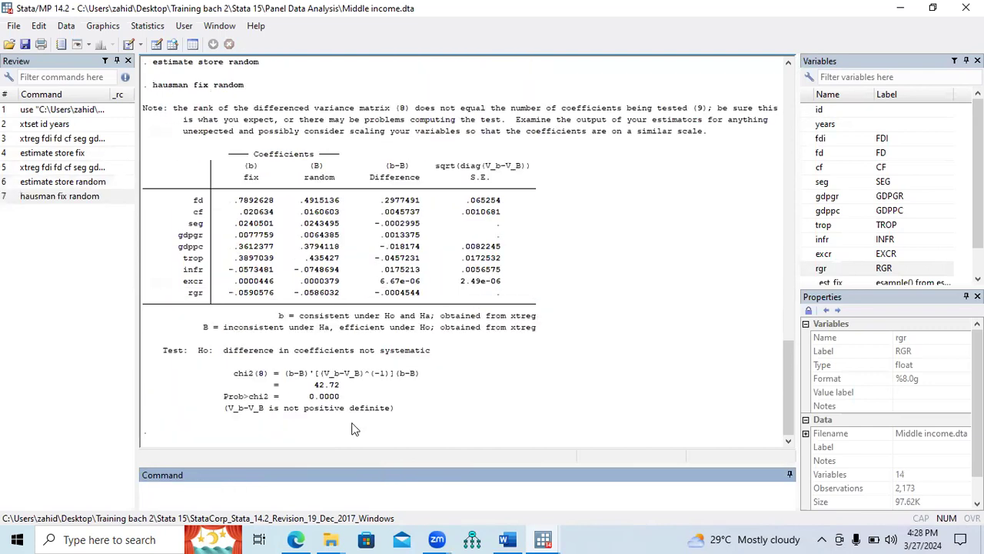
pyautogui.moveTo(224, 396); pyautogui.dragTo(331, 405)
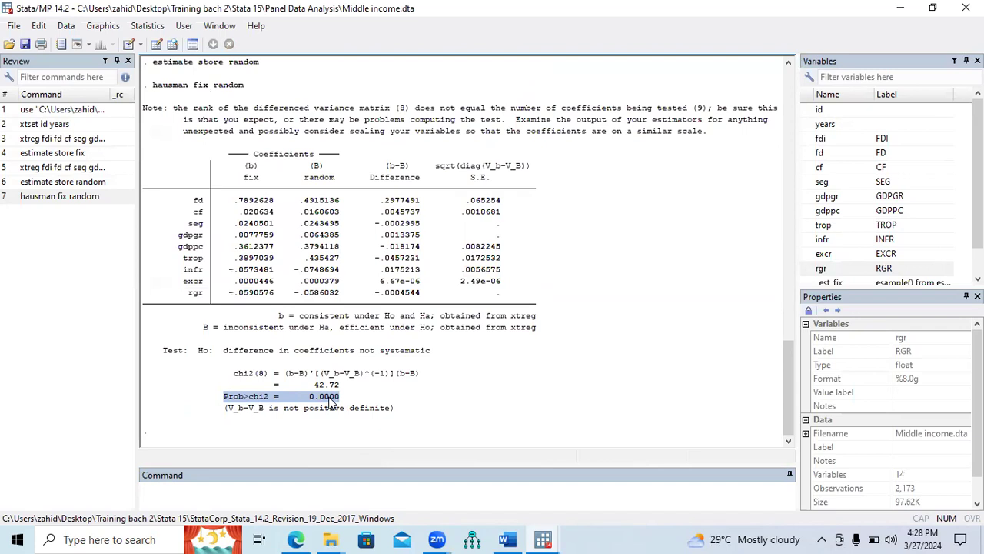
# Switch to the Word document and read steps d and e on choosing the regression model and testing cross-sectional dependency
pyautogui.click(507, 539)
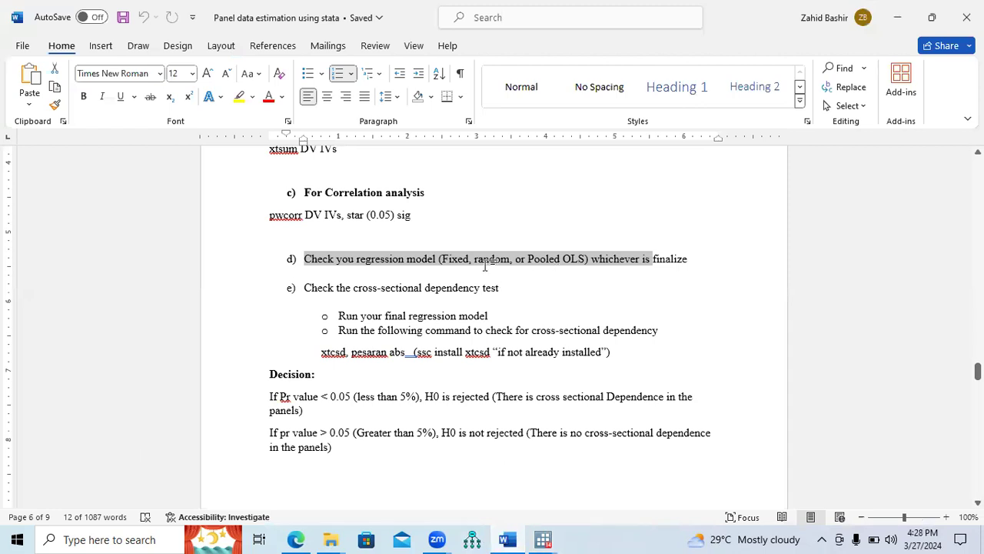
pyautogui.click(446, 259)
pyautogui.moveTo(443, 258); pyautogui.dragTo(469, 259)
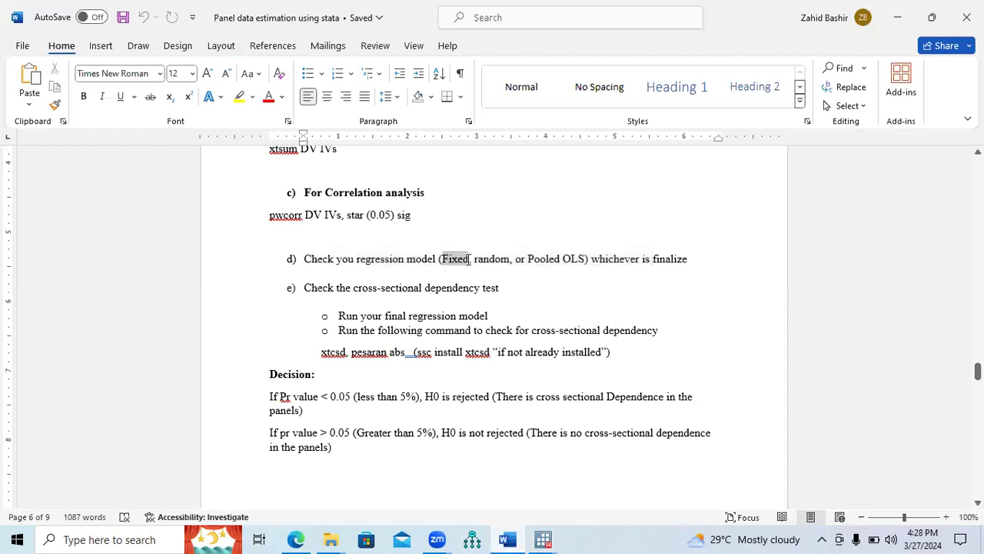
pyautogui.moveTo(303, 287); pyautogui.dragTo(469, 259)
pyautogui.click(443, 258)
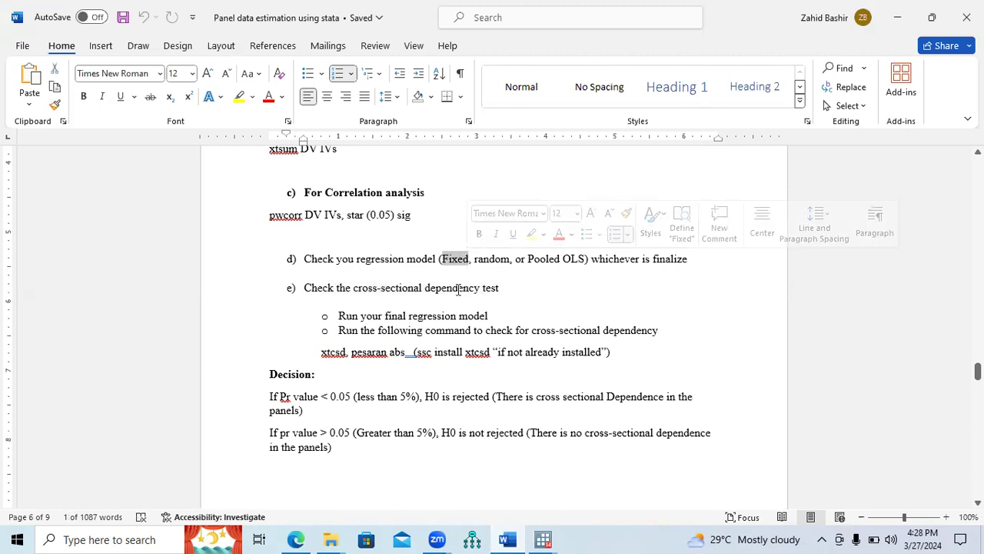
pyautogui.click(459, 288)
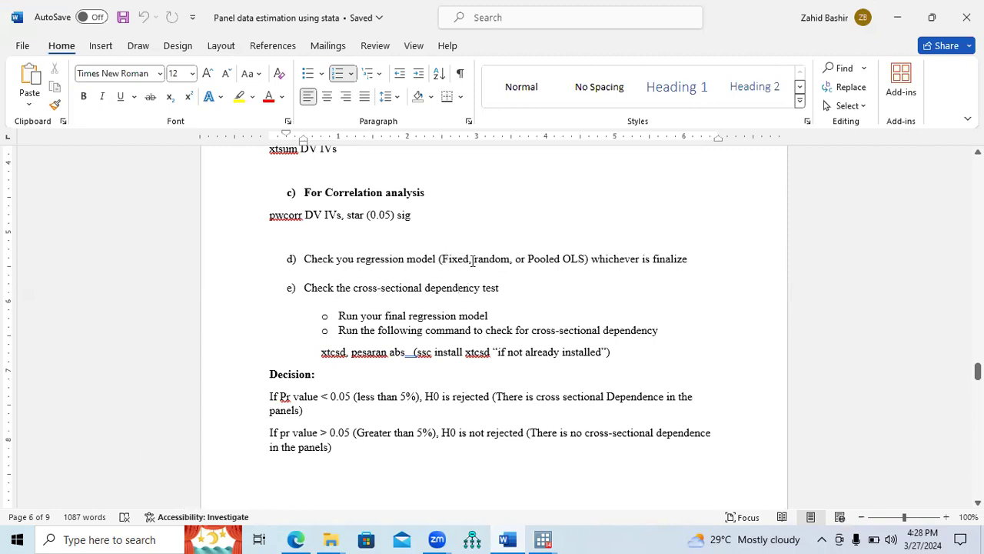
pyautogui.moveTo(472, 260); pyautogui.dragTo(505, 261)
pyautogui.click(455, 288)
pyautogui.click(529, 288)
pyautogui.moveTo(547, 264); pyautogui.dragTo(579, 271)
pyautogui.moveTo(502, 288); pyautogui.dragTo(352, 319)
# Append "with robust command" to the bullet "Run your final regression model" under step e
pyautogui.click(514, 323)
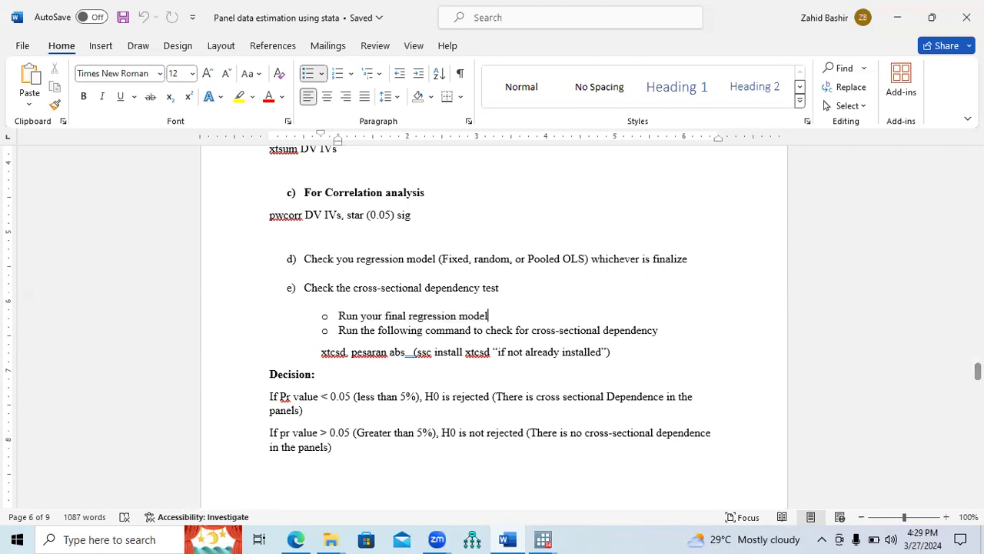
pyautogui.write('with ')
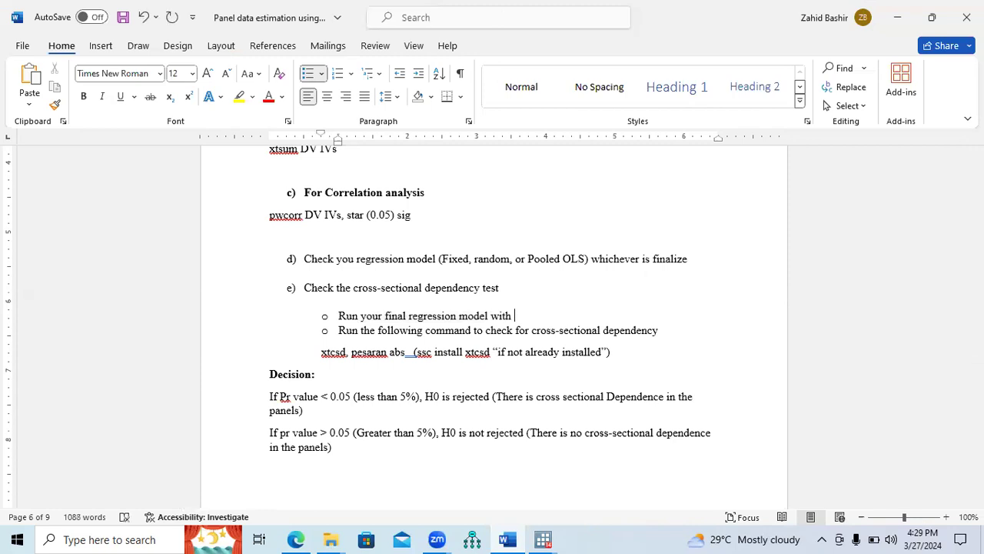
pyautogui.write('robust command')
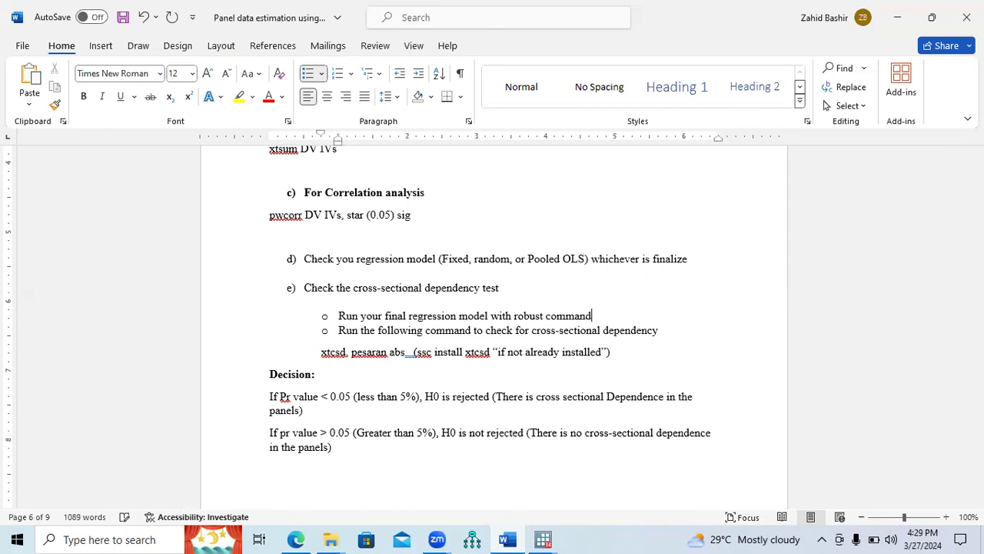
# Switch to Stata and rerun the earlier fixed-effects xtreg regression of fdi with the option vce (robust) added
pyautogui.click(543, 540)
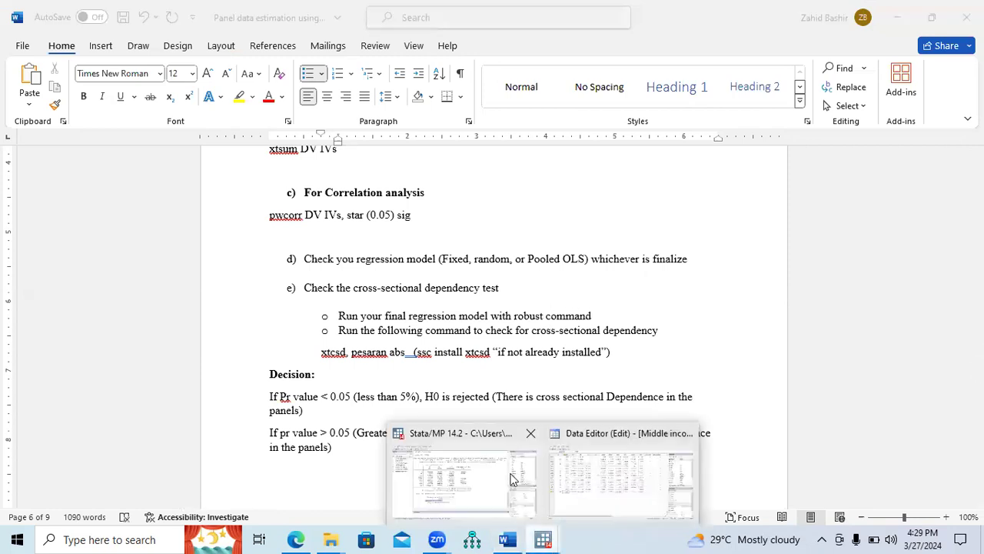
pyautogui.click(513, 479)
pyautogui.moveTo(789, 360); pyautogui.dragTo(807, 138)
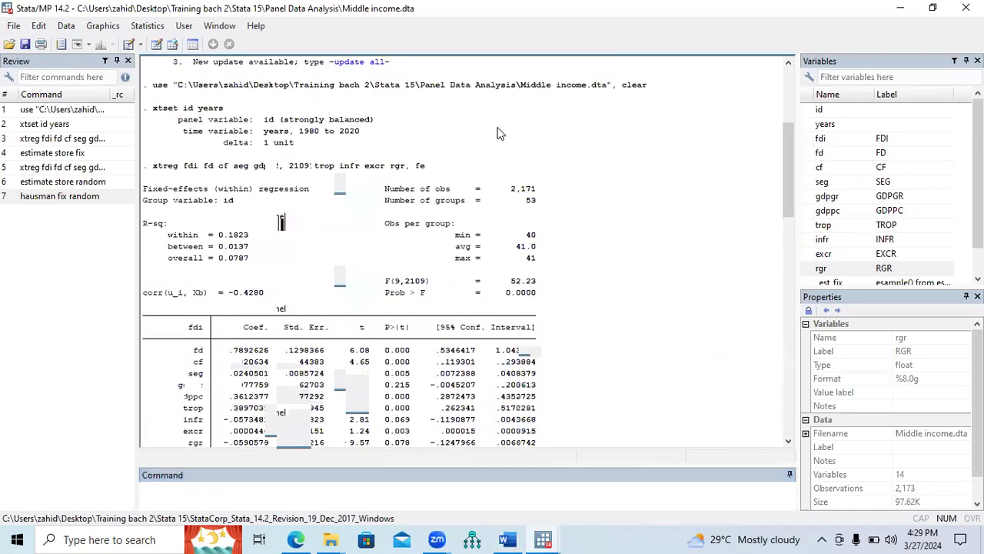
pyautogui.moveTo(435, 171); pyautogui.dragTo(154, 172)
pyautogui.hotkey('ctrl', 'c')
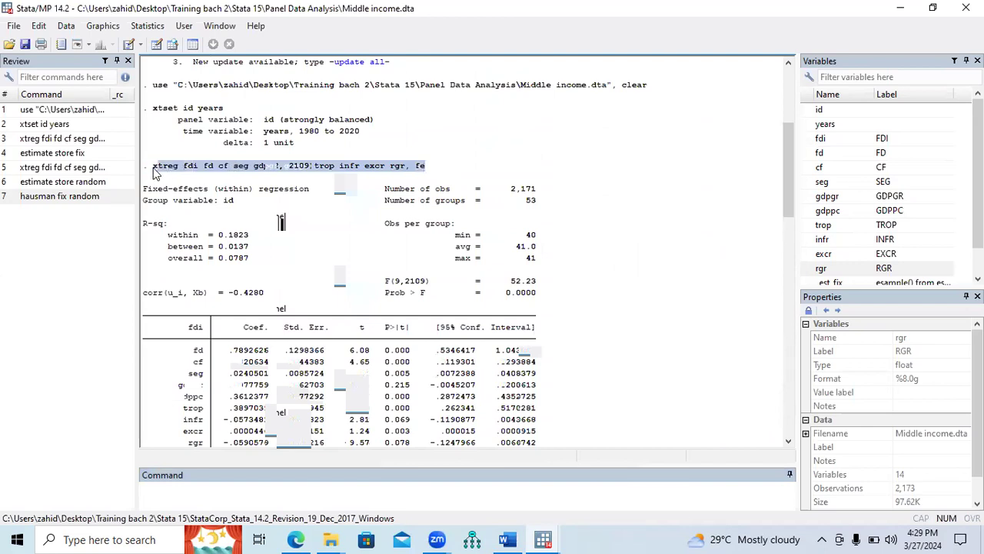
pyautogui.click(301, 484)
pyautogui.hotkey('ctrl', 'v')
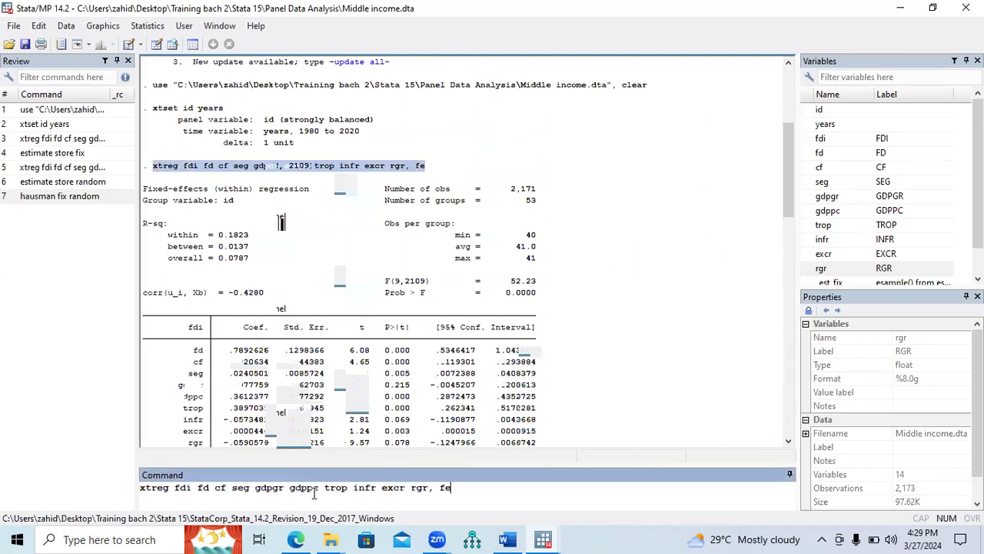
pyautogui.write('vce')
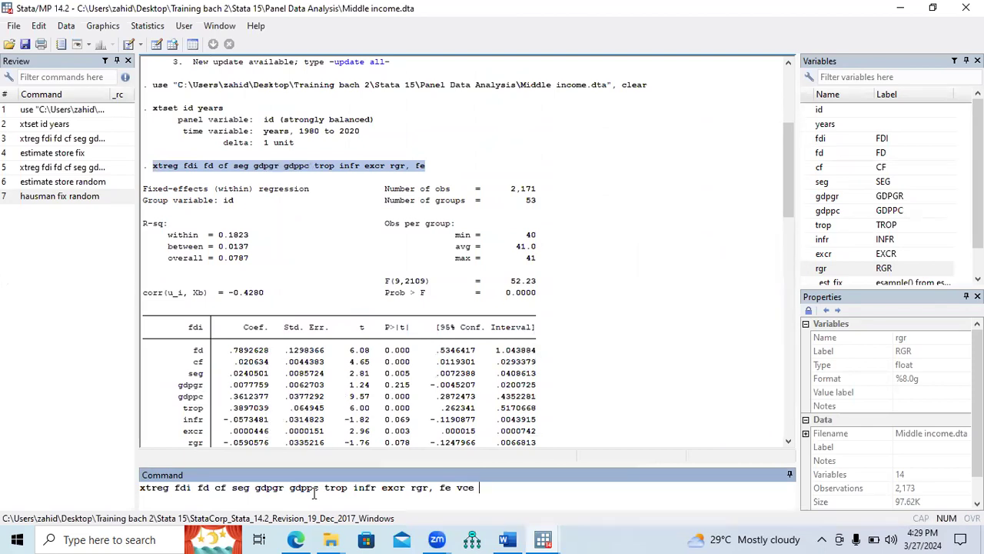
pyautogui.write(' (robust')
pyautogui.press('Return')
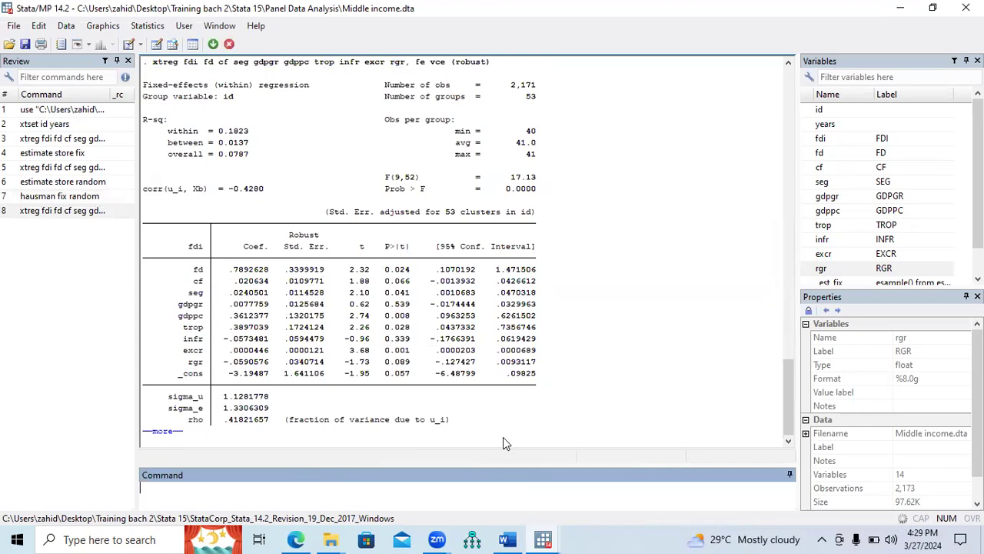
# Copy the command xtcsd, pesaran abs from step e of the Word document and run it in Stata
pyautogui.click(507, 539)
pyautogui.moveTo(592, 315); pyautogui.dragTo(648, 344)
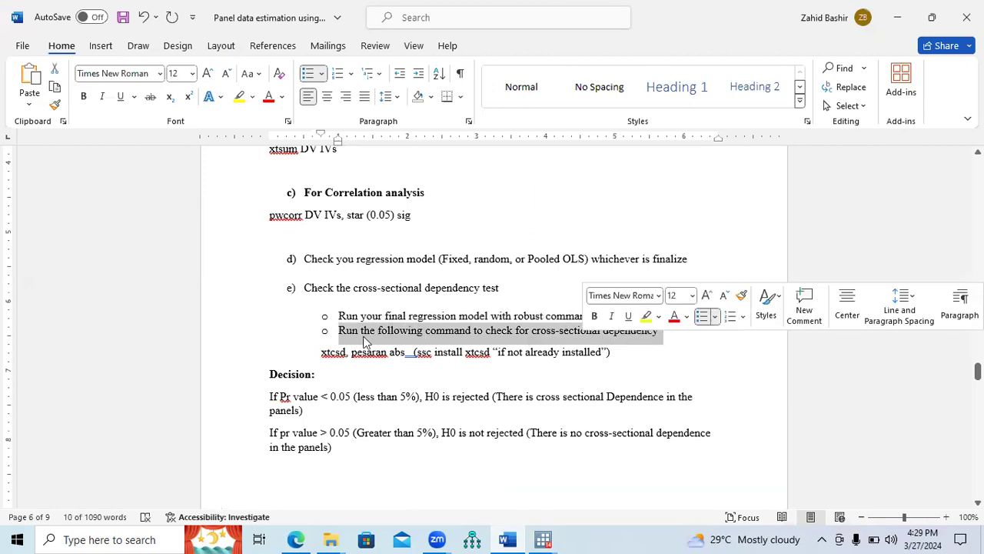
pyautogui.moveTo(322, 355); pyautogui.dragTo(413, 359)
pyautogui.hotkey('ctrl', 'c')
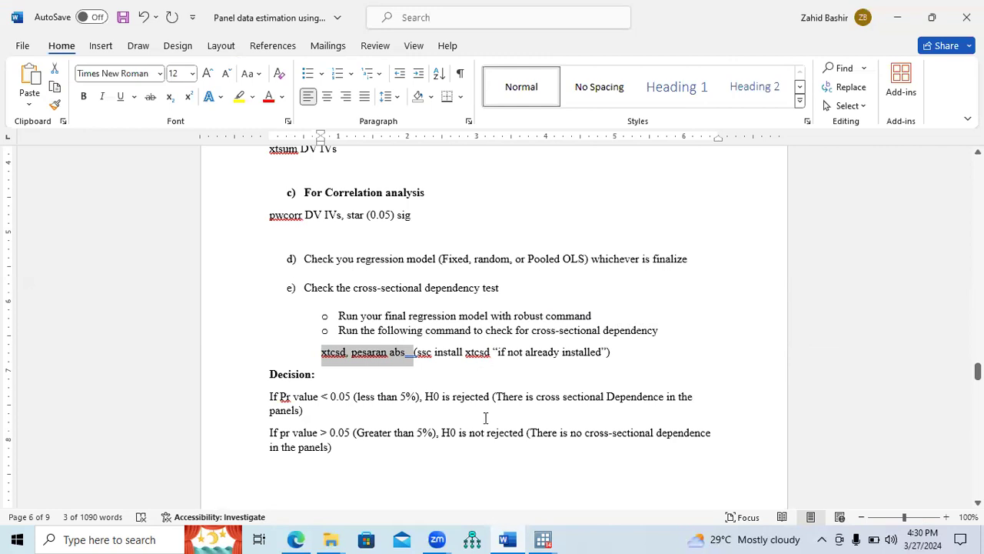
pyautogui.click(543, 539)
pyautogui.click(495, 496)
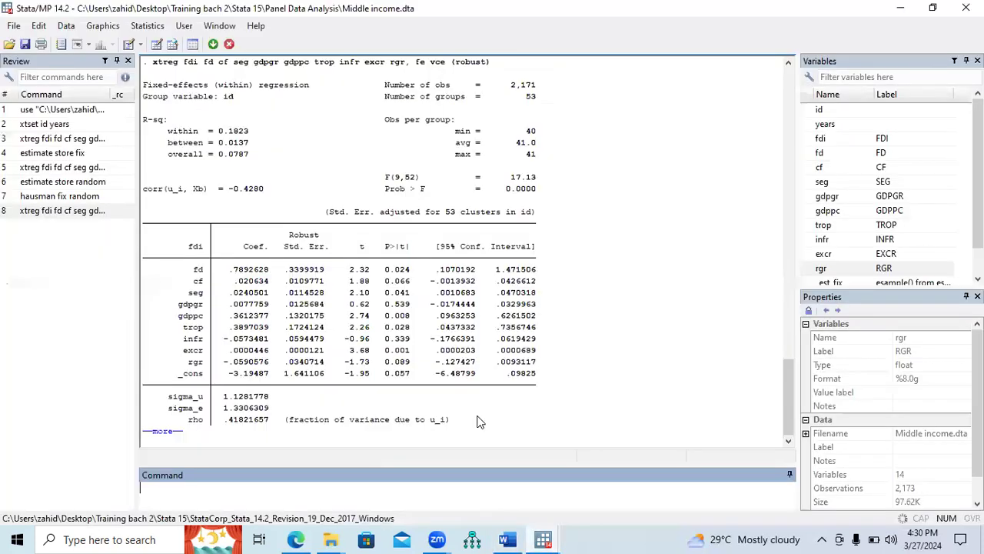
pyautogui.hotkey('ctrl', 'v')
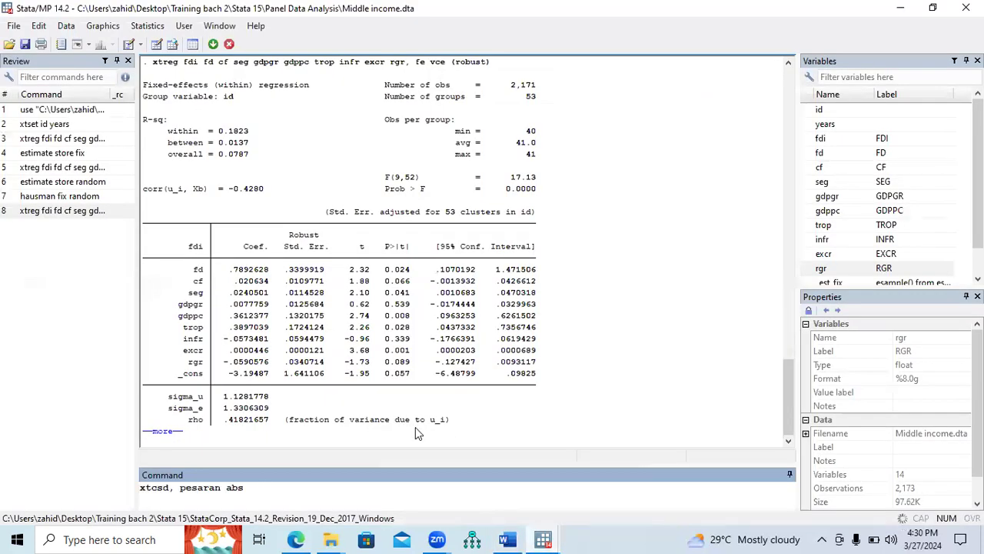
pyautogui.press('Return')
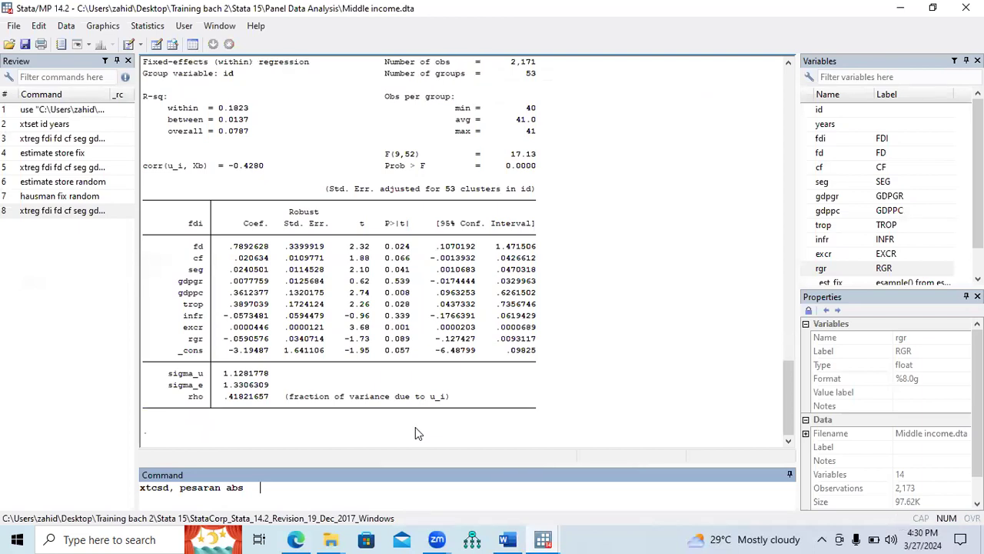
pyautogui.press('Return')
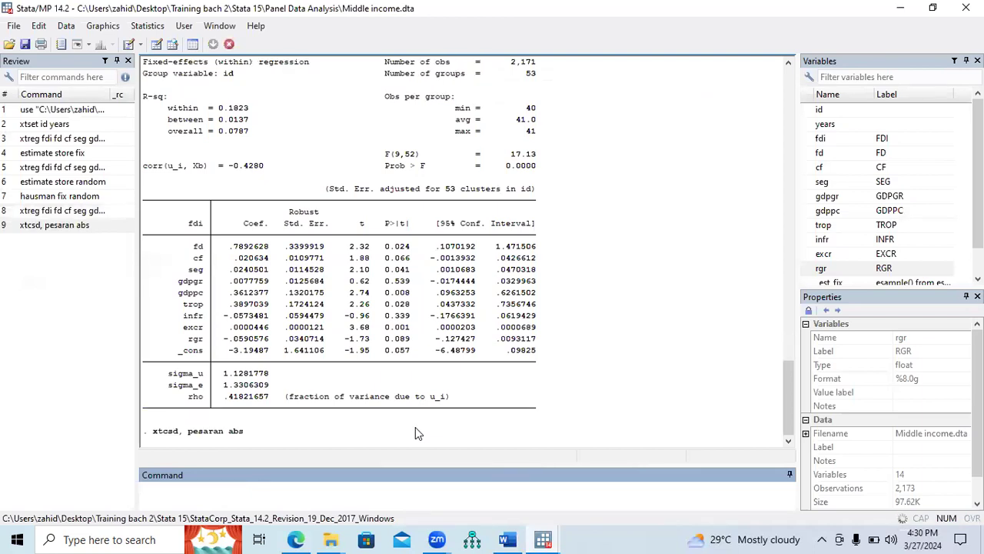
# Examine the Pr value of Pesaran's test in Stata and compare it with the 0.05 decision rules in the Word document
pyautogui.moveTo(147, 393); pyautogui.dragTo(501, 390)
pyautogui.click(483, 421)
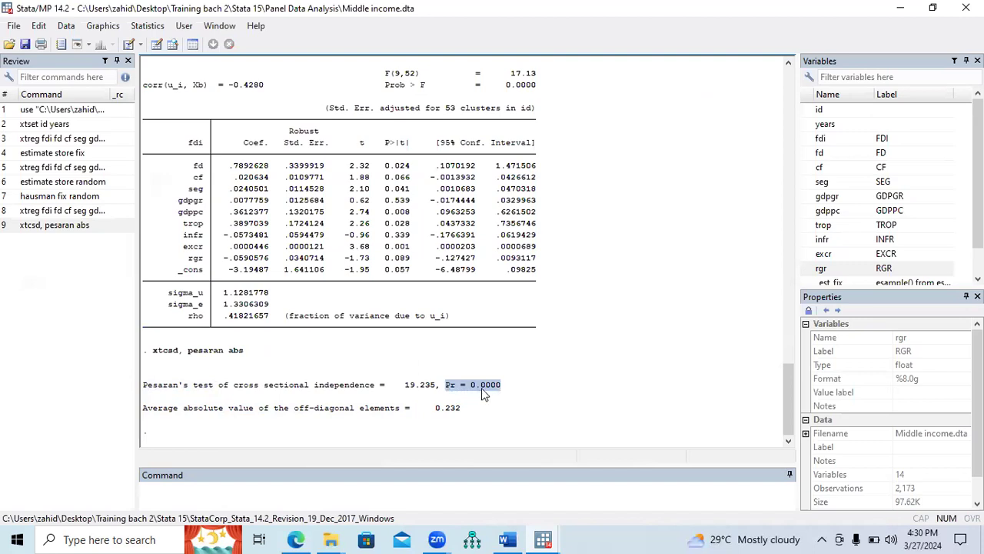
pyautogui.click(507, 539)
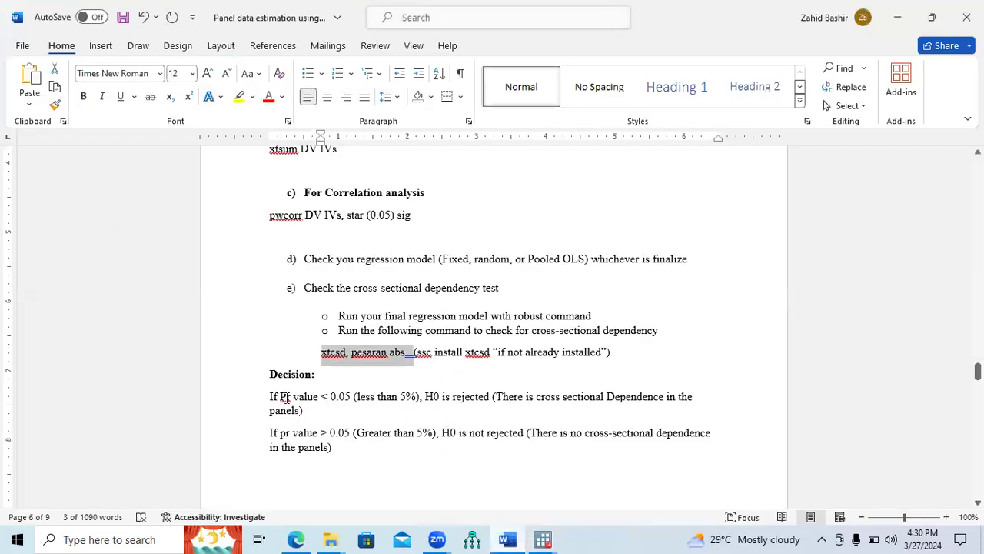
pyautogui.moveTo(281, 397); pyautogui.dragTo(350, 397)
pyautogui.moveTo(496, 397); pyautogui.dragTo(353, 438)
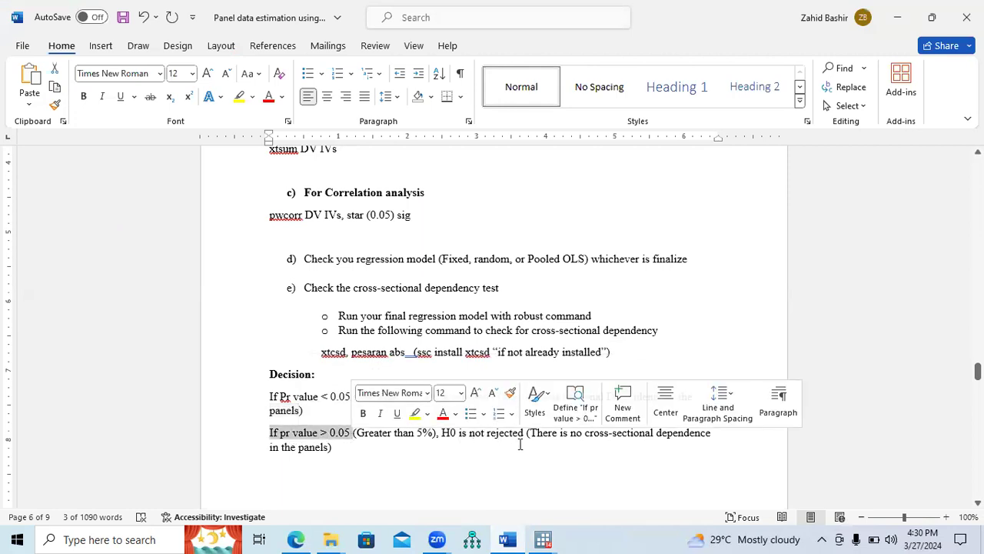
pyautogui.moveTo(529, 433); pyautogui.dragTo(572, 450)
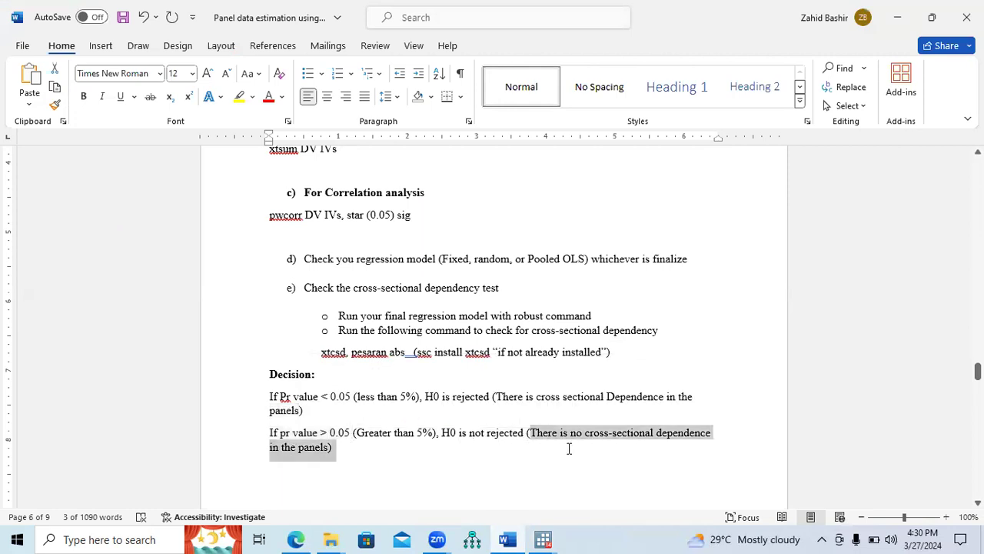
pyautogui.click(431, 425)
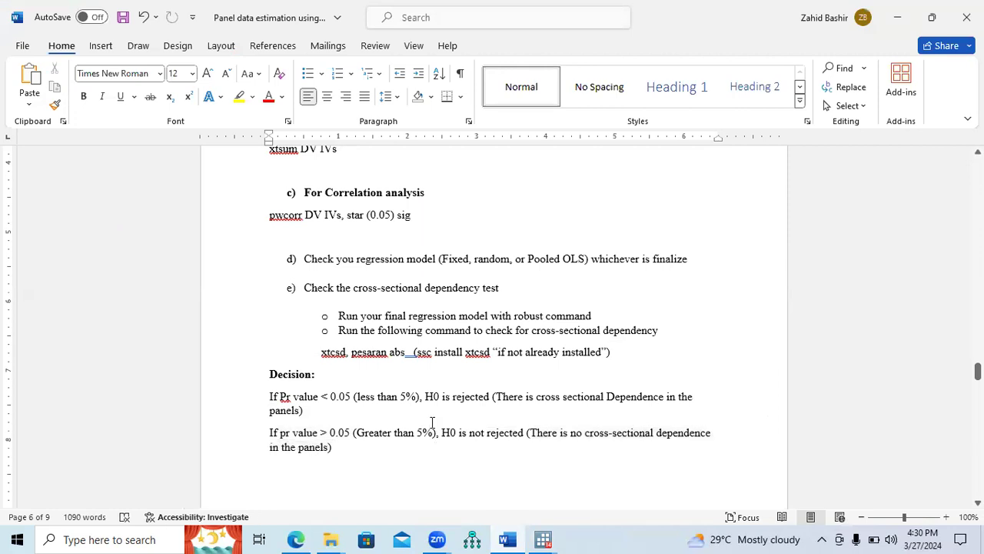
pyautogui.moveTo(498, 399); pyautogui.dragTo(694, 398)
pyautogui.moveTo(467, 422); pyautogui.dragTo(302, 413)
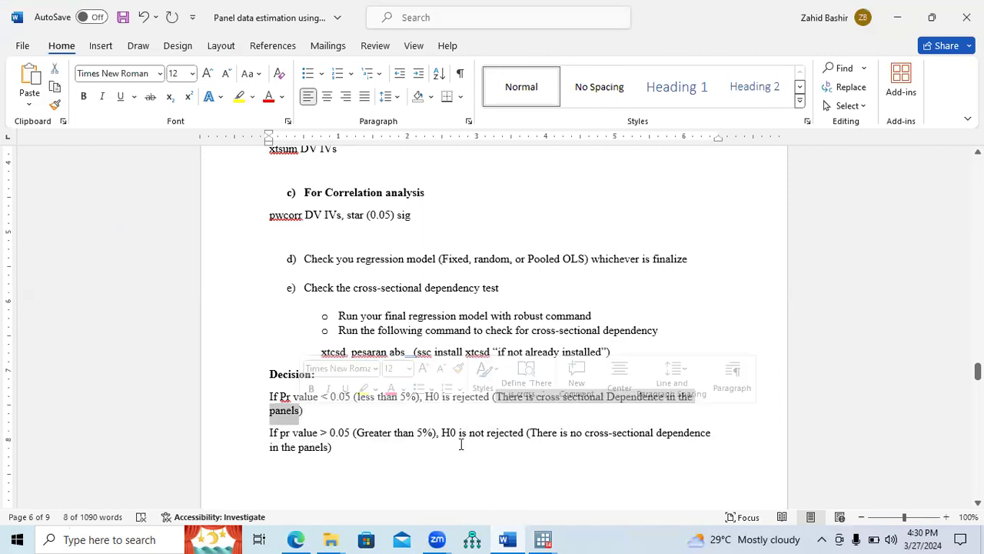
# Go back to the Panel Framework Selection flowchart on page 1 and enlarge it to 150% to examine the T>25 and N>25 branch
pyautogui.moveTo(978, 371); pyautogui.dragTo(978, 170)
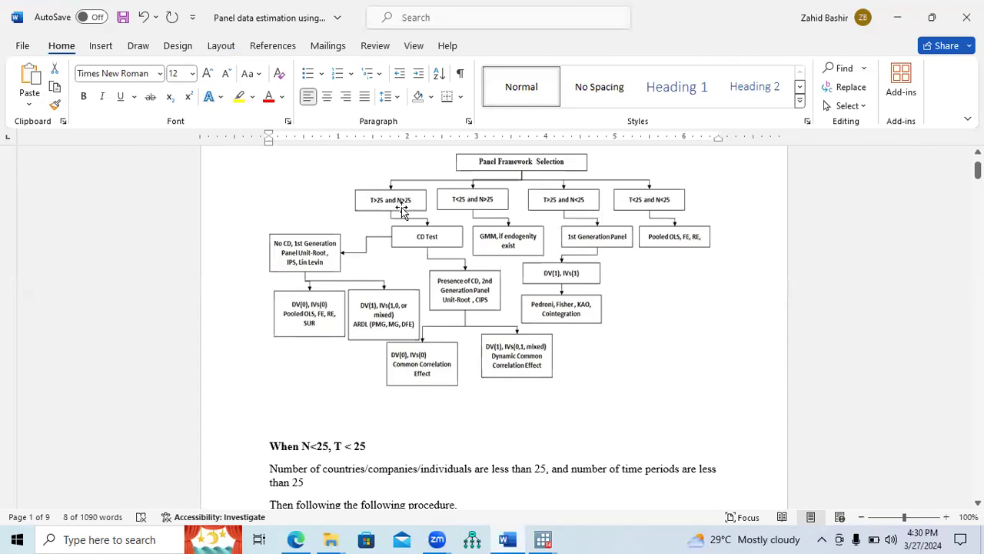
pyautogui.click(945, 518)
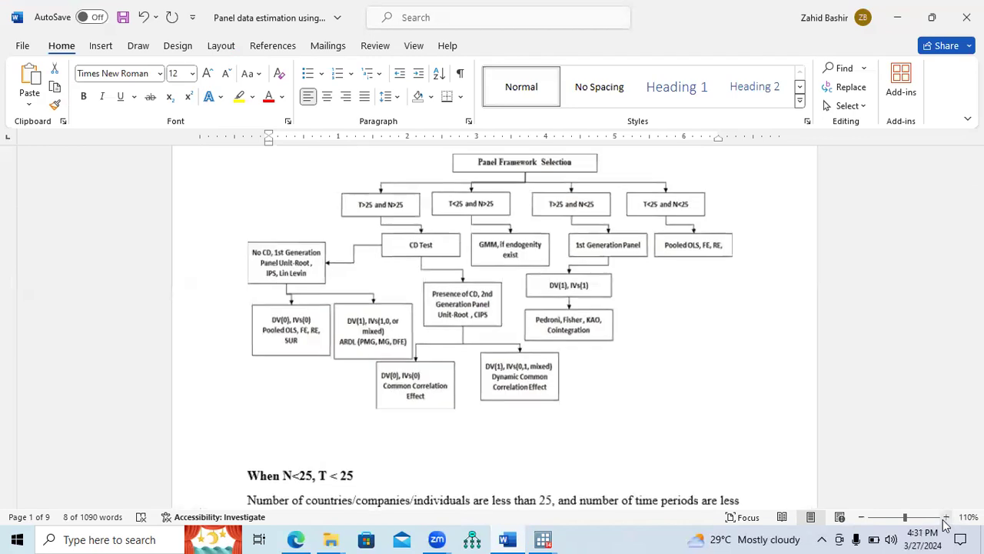
pyautogui.click(945, 518)
pyautogui.click(945, 518)
pyautogui.click(945, 518)
pyautogui.click(945, 518)
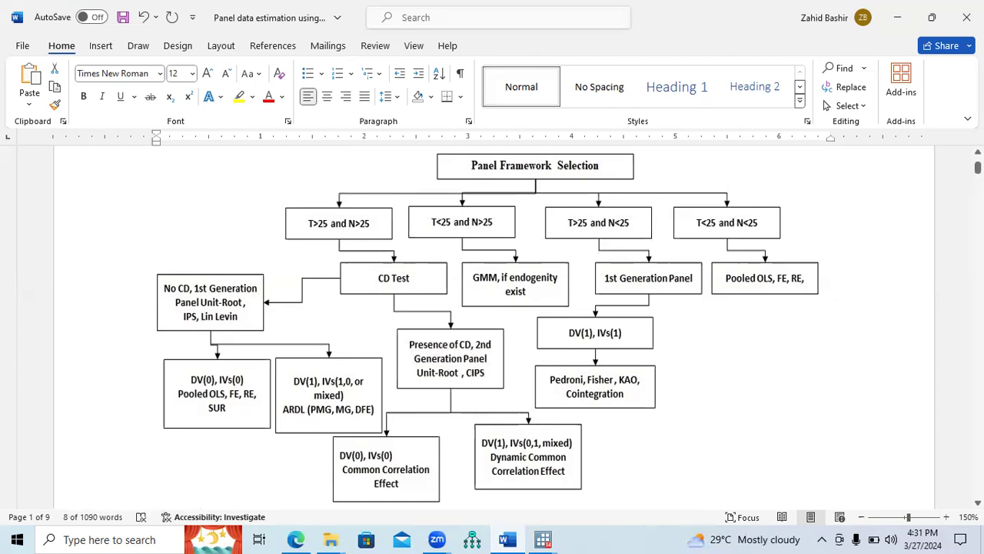
# Find step f, Panel Unit root test, on page 7 and recheck the cross-sectional dependence decision rules preceding it
pyautogui.scroll(-20, 493, 323)
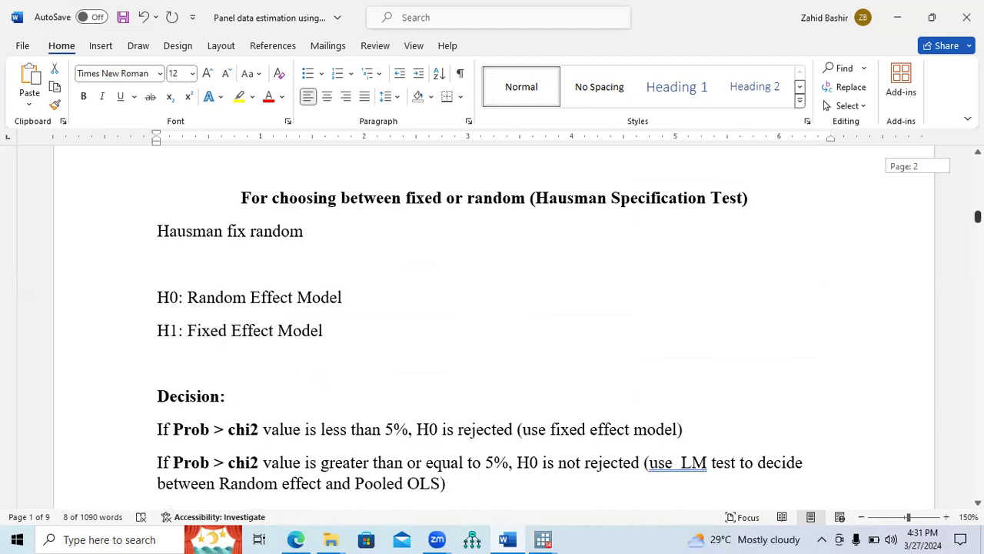
pyautogui.scroll(-20, 492, 323)
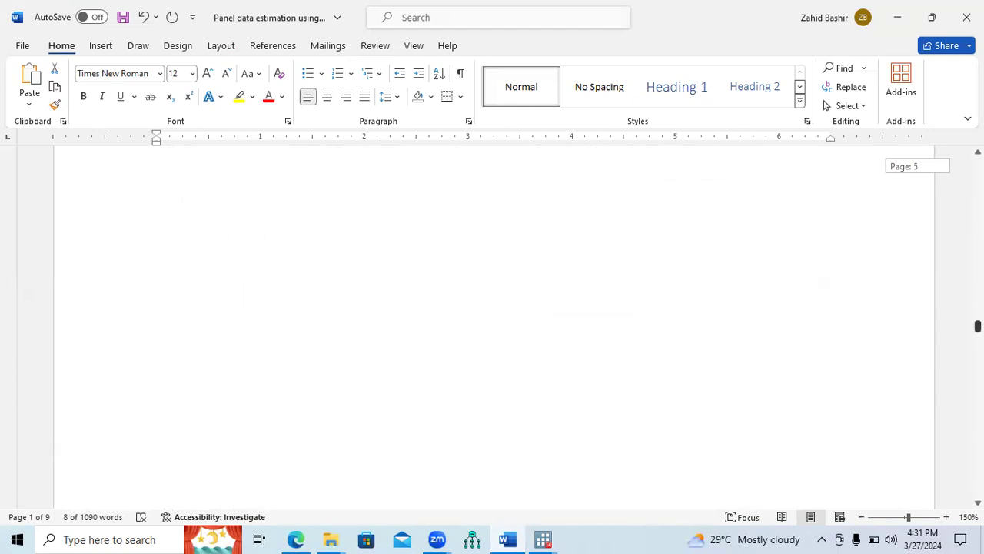
pyautogui.scroll(-20, 493, 323)
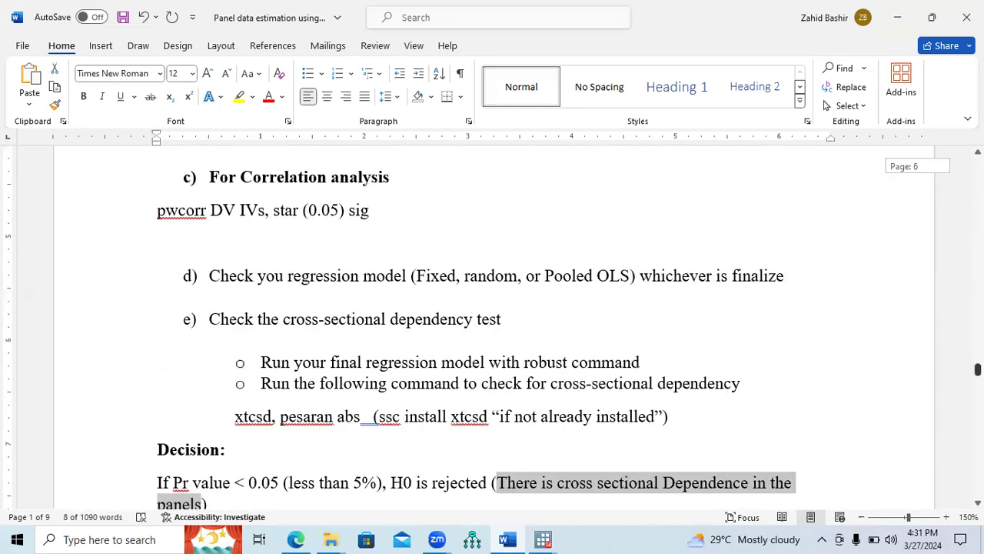
pyautogui.scroll(-5, 492, 323)
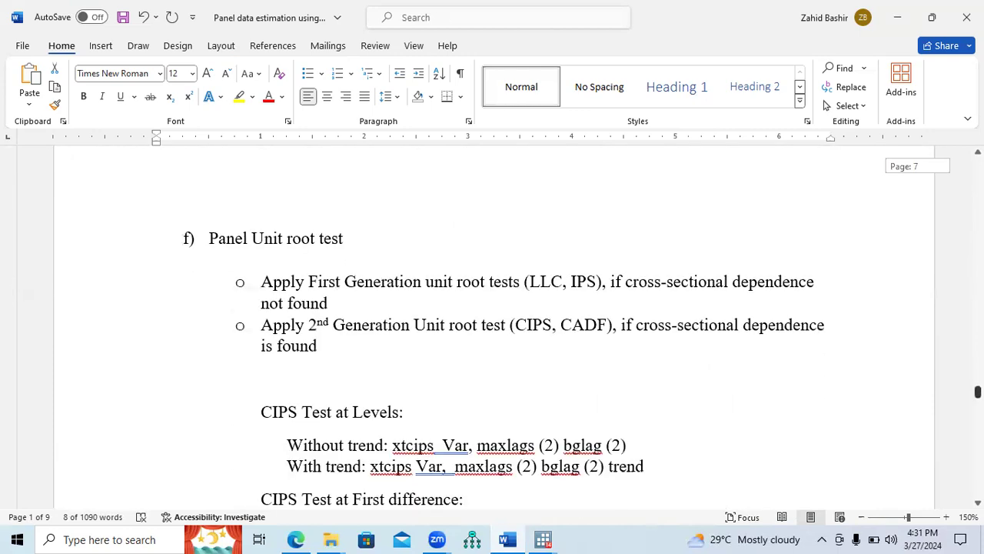
pyautogui.moveTo(347, 242); pyautogui.dragTo(236, 240)
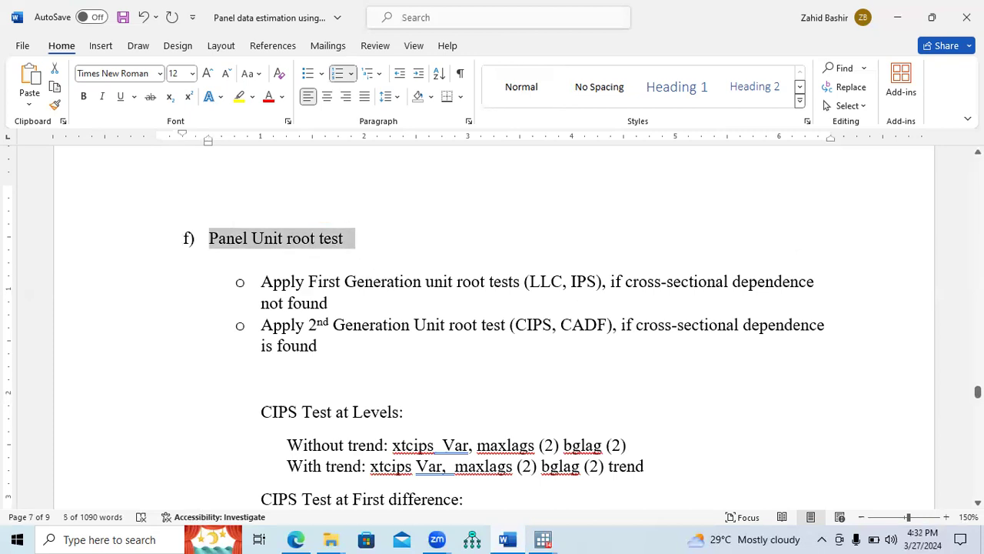
pyautogui.moveTo(978, 392); pyautogui.dragTo(978, 374)
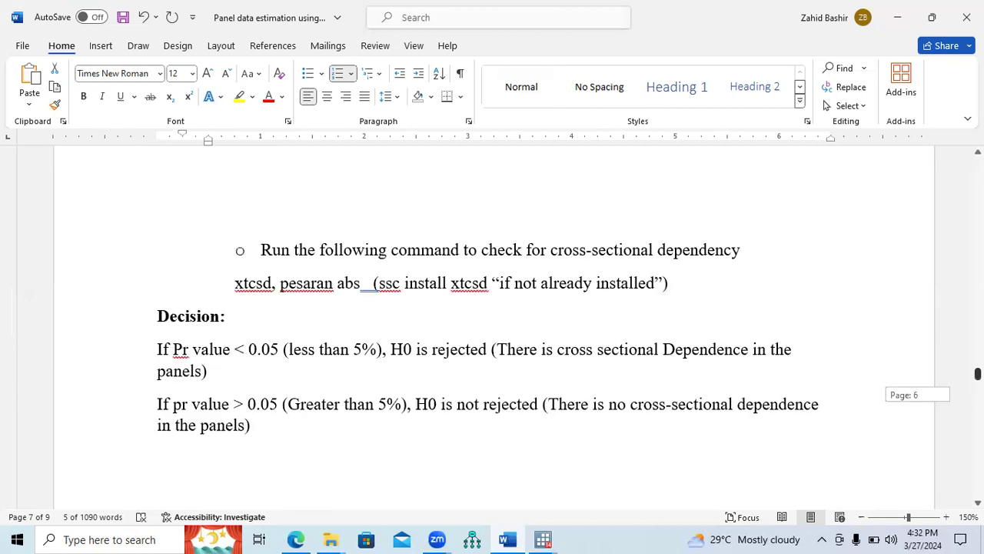
pyautogui.moveTo(978, 374); pyautogui.dragTo(978, 392)
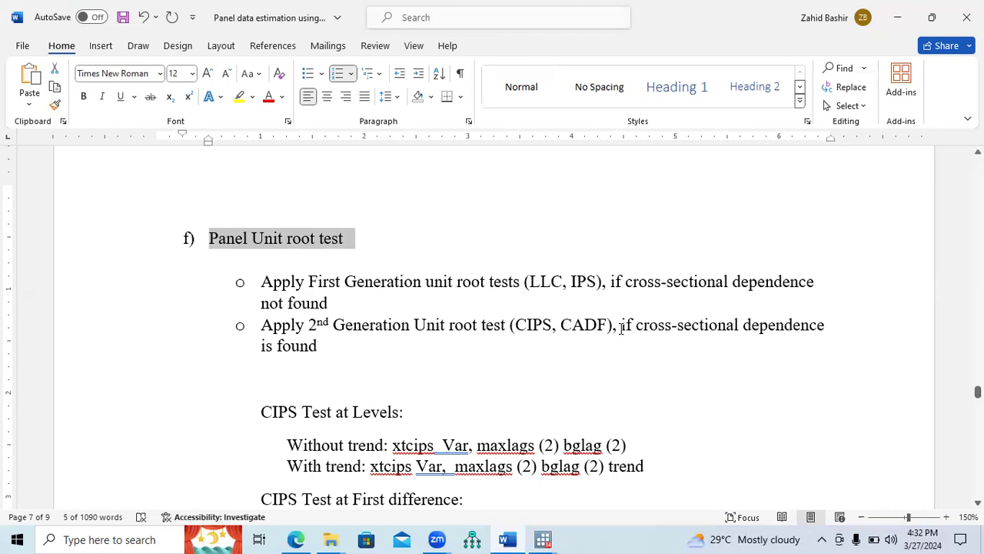
# Read the step f bullets on when to apply first-generation (LLC, IPS) or 2nd-generation (CIPS, CADF) unit root tests
pyautogui.moveTo(621, 328); pyautogui.dragTo(668, 338)
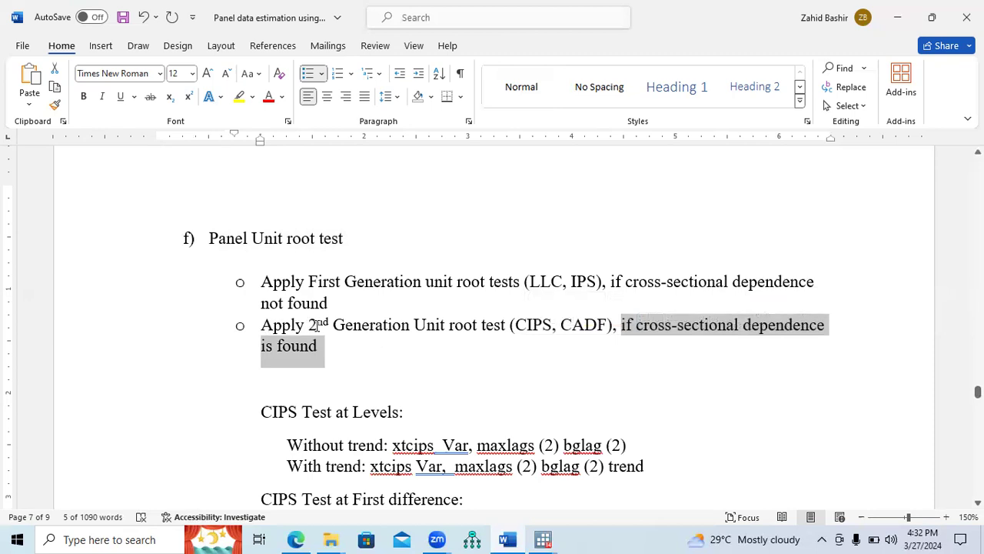
pyautogui.moveTo(262, 326); pyautogui.dragTo(356, 327)
pyautogui.moveTo(435, 329); pyautogui.dragTo(593, 331)
pyautogui.moveTo(308, 327); pyautogui.dragTo(439, 328)
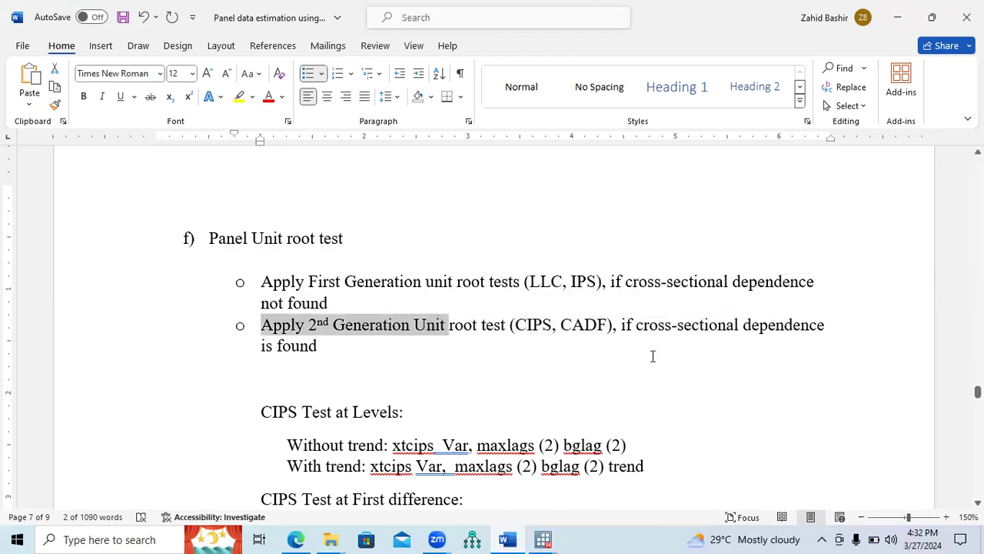
pyautogui.click(617, 283)
pyautogui.keyDown('shift'); pyautogui.click(677, 296); pyautogui.keyUp('shift')
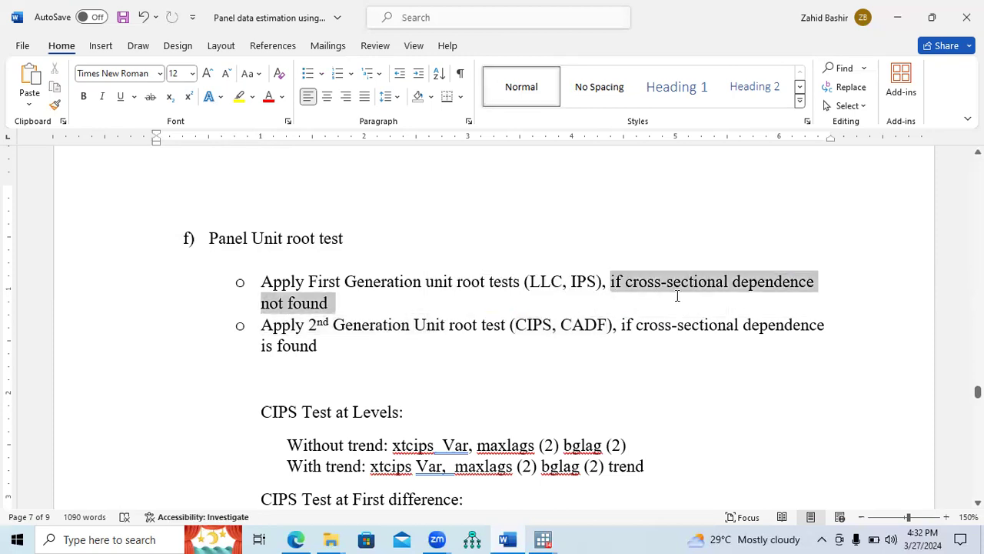
pyautogui.click(433, 309)
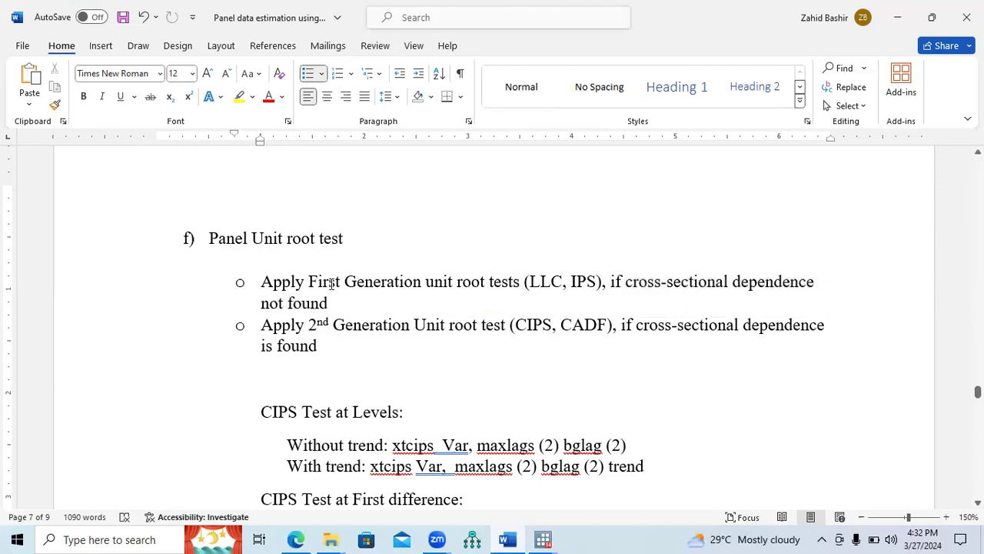
pyautogui.moveTo(331, 283); pyautogui.dragTo(416, 284)
pyautogui.moveTo(476, 282); pyautogui.dragTo(597, 282)
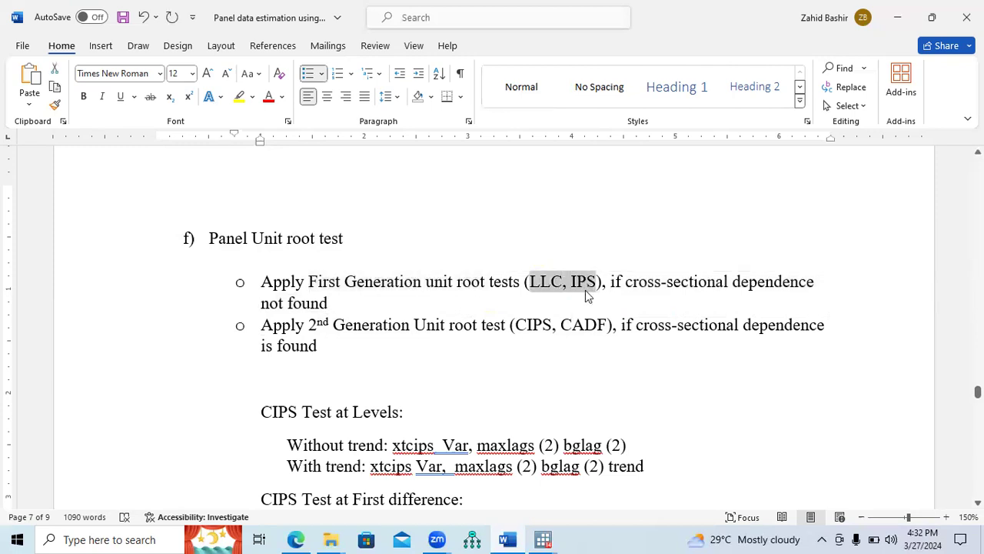
pyautogui.moveTo(623, 324); pyautogui.dragTo(730, 345)
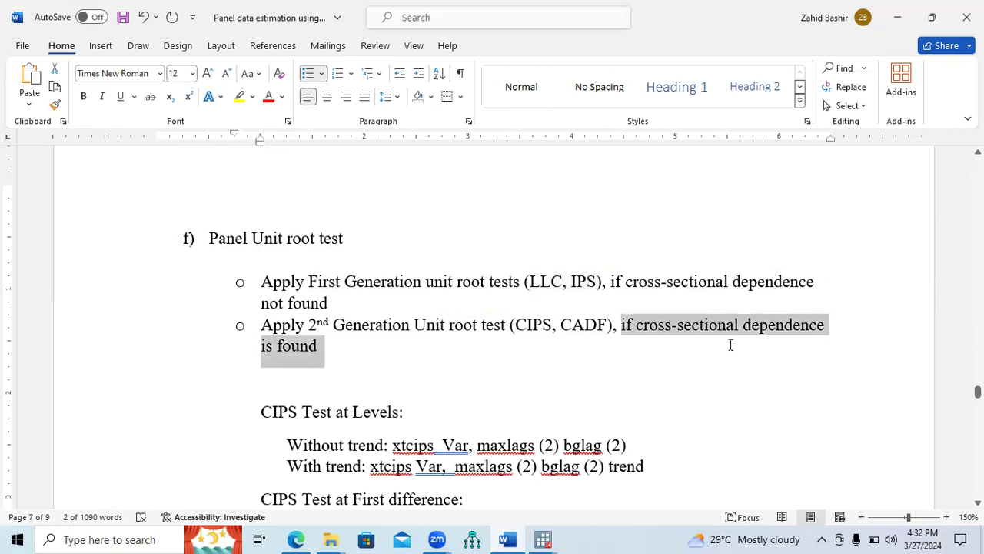
pyautogui.moveTo(515, 324); pyautogui.dragTo(606, 330)
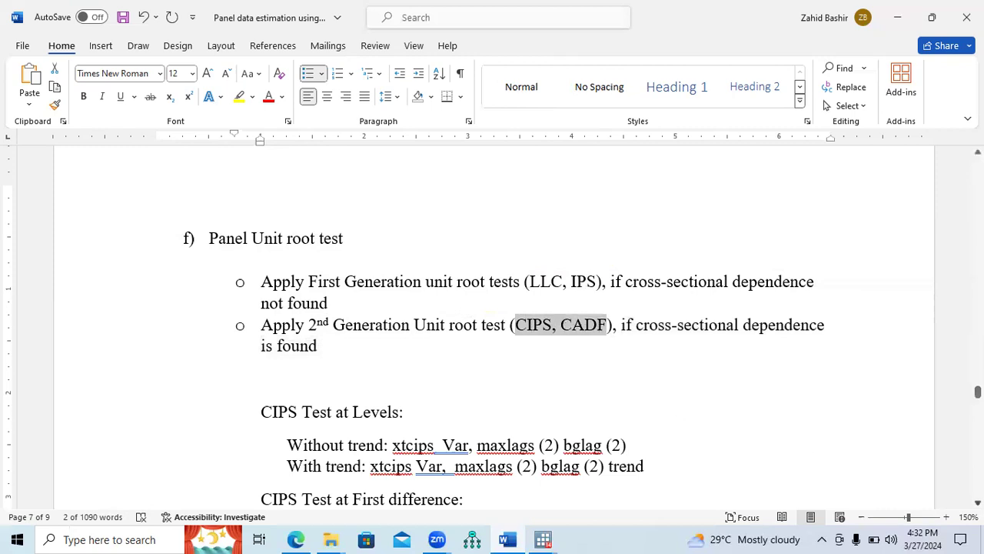
# Check the CIPS commands in the Word document, switch to Stata and try to install the cips package from SSC
pyautogui.scroll(-3, 606, 308)
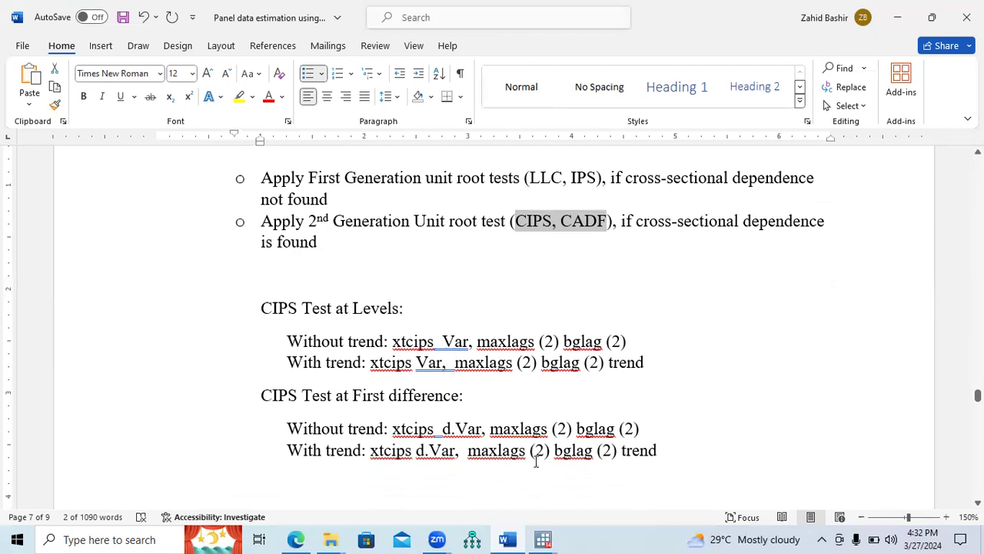
pyautogui.moveTo(543, 537)
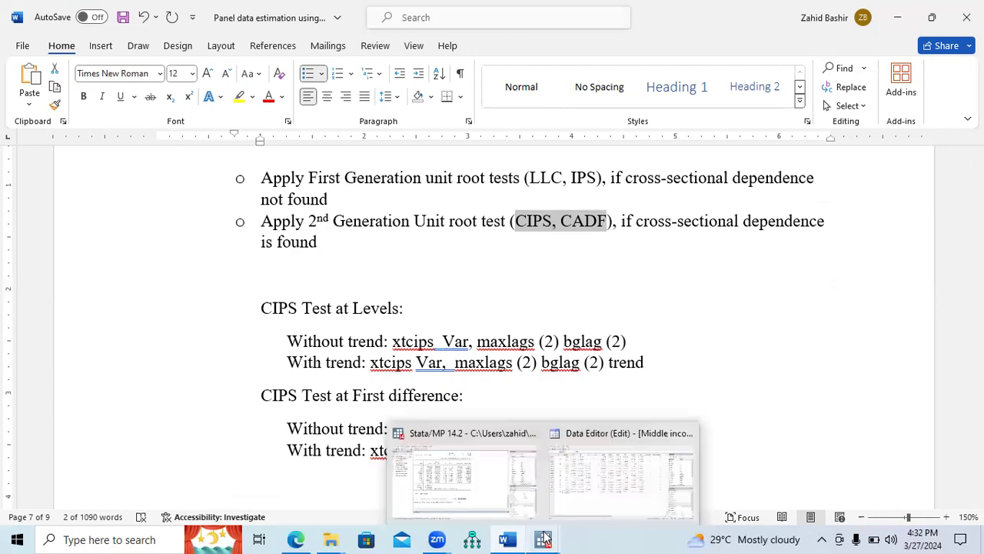
pyautogui.click(508, 498)
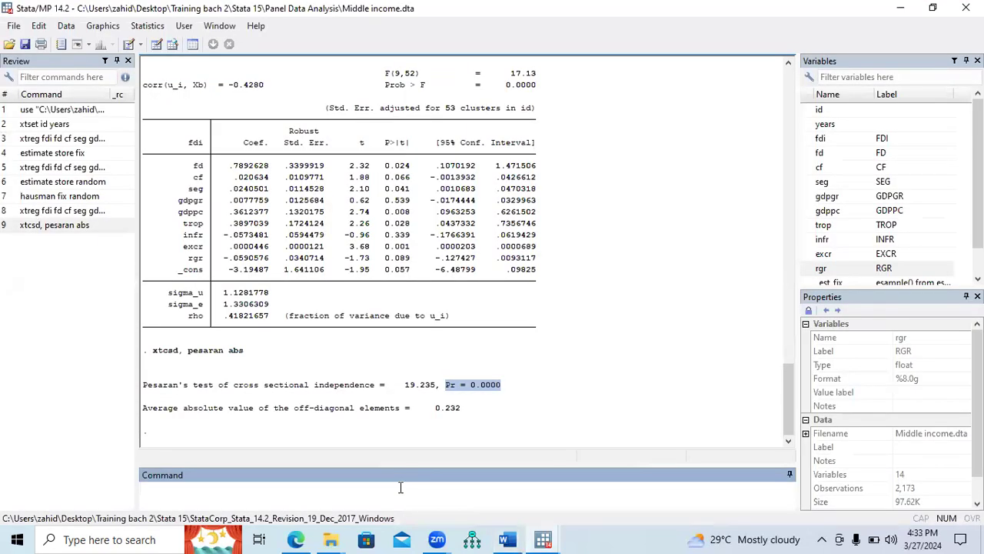
pyautogui.write('ssc install cips')
pyautogui.press('Return')
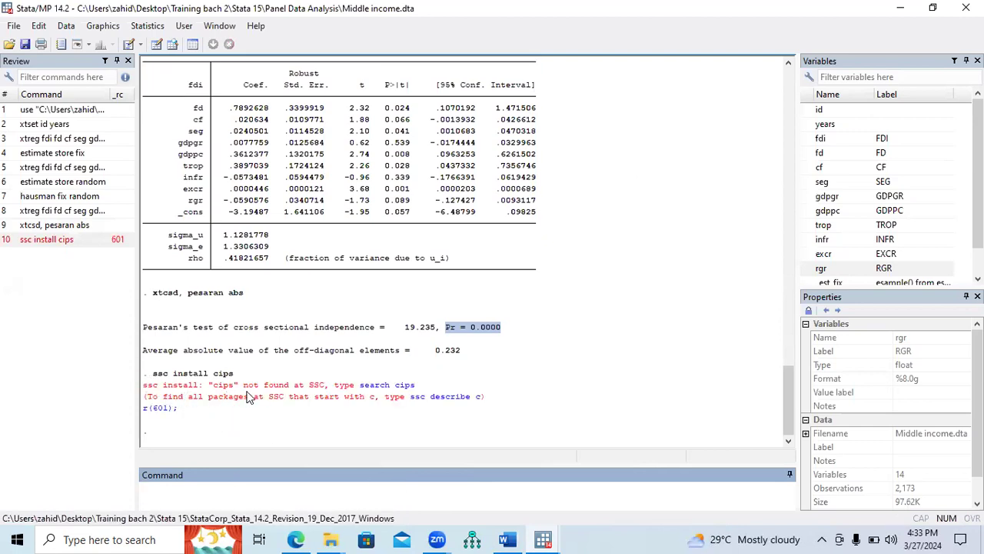
# Search for cips, read the xtcips package description, install xtcips from fmwww.bc.edu/RePEc/bocode/x, and close the Viewer
pyautogui.click(393, 387)
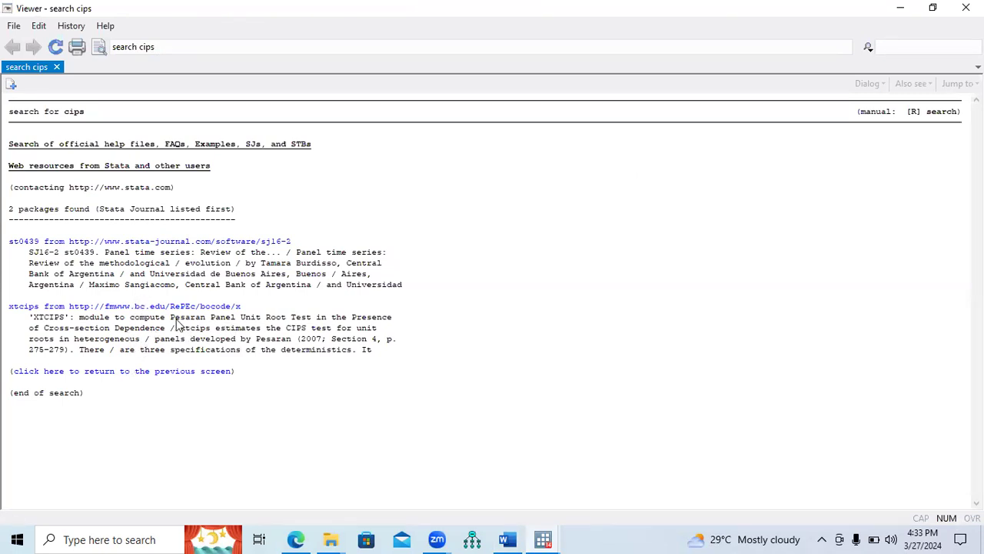
pyautogui.moveTo(170, 317); pyautogui.dragTo(213, 339)
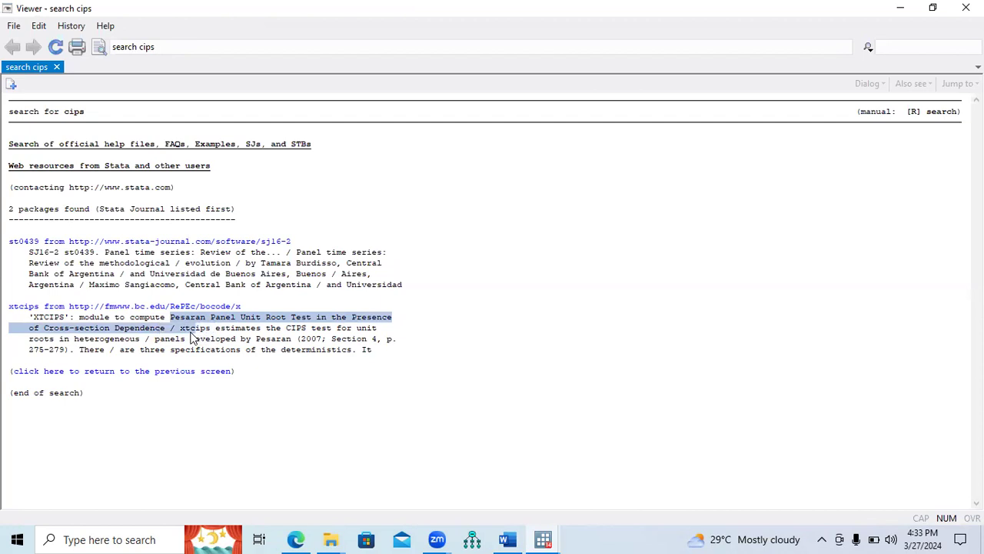
pyautogui.click(235, 341)
pyautogui.click(214, 308)
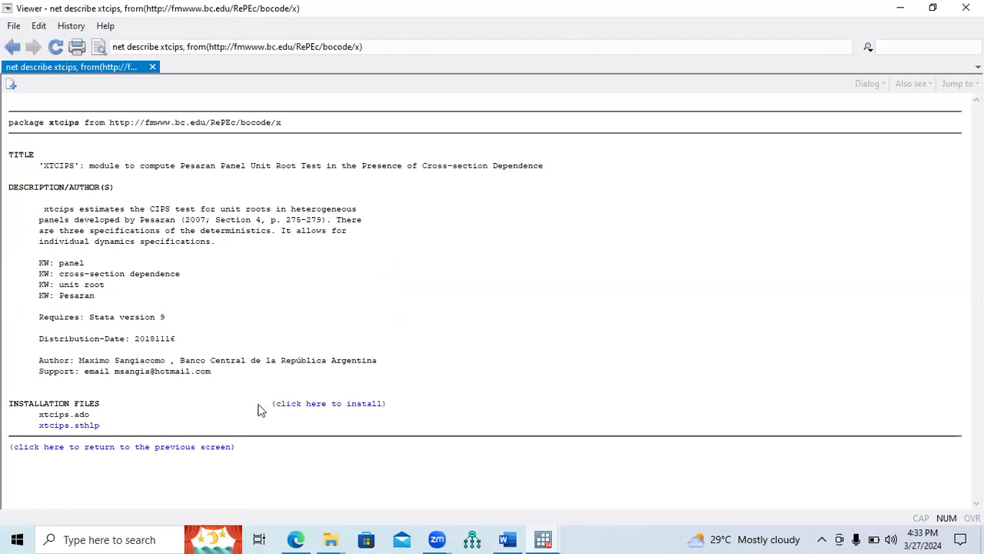
pyautogui.click(337, 407)
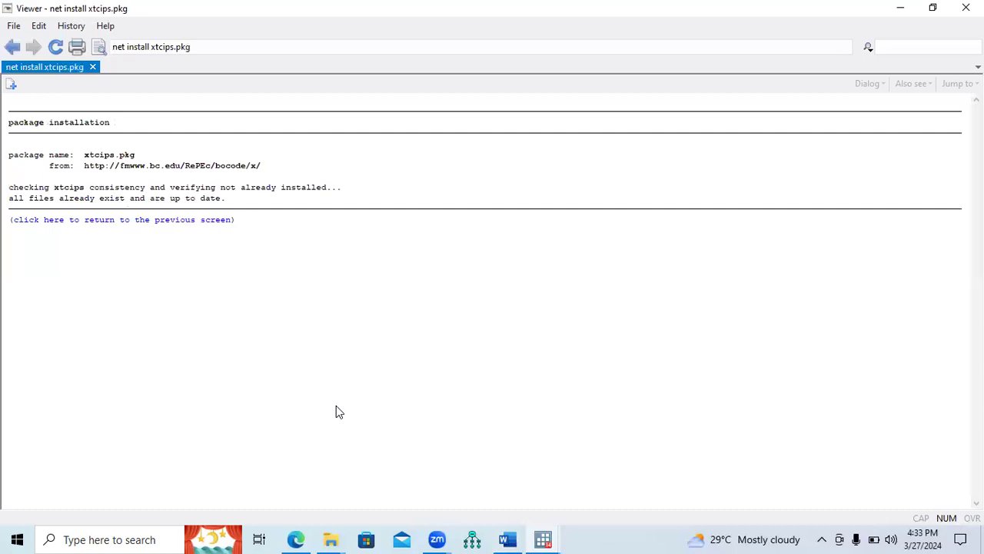
pyautogui.click(174, 220)
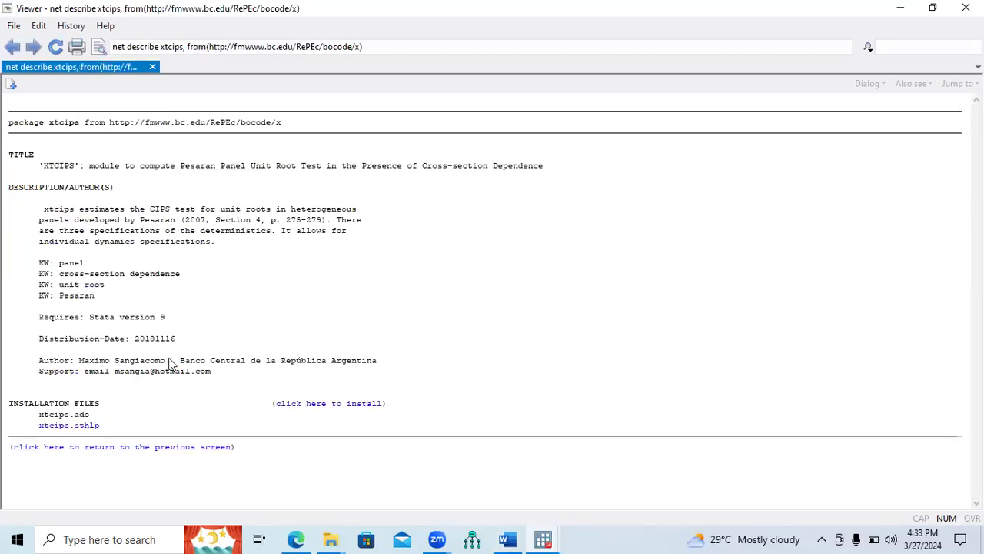
pyautogui.click(158, 449)
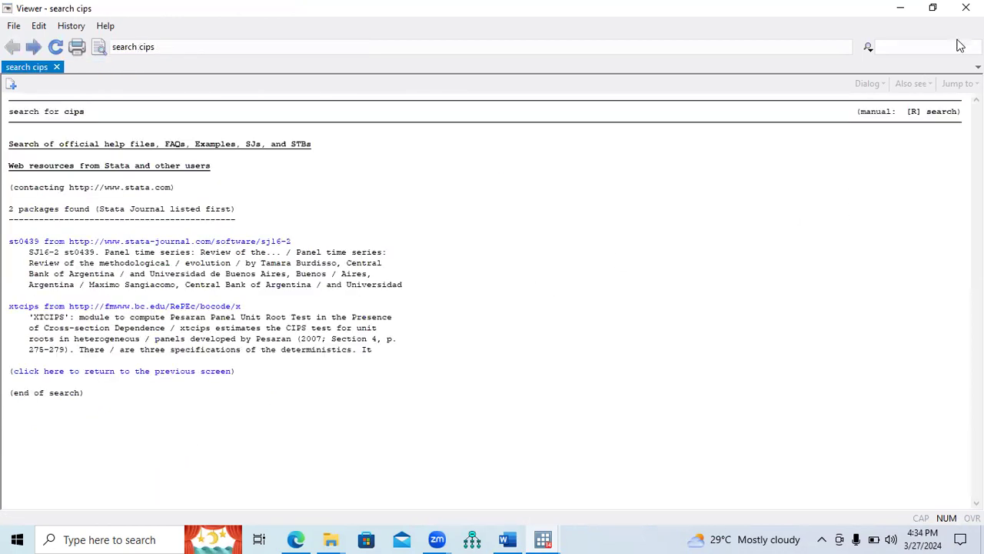
pyautogui.click(966, 8)
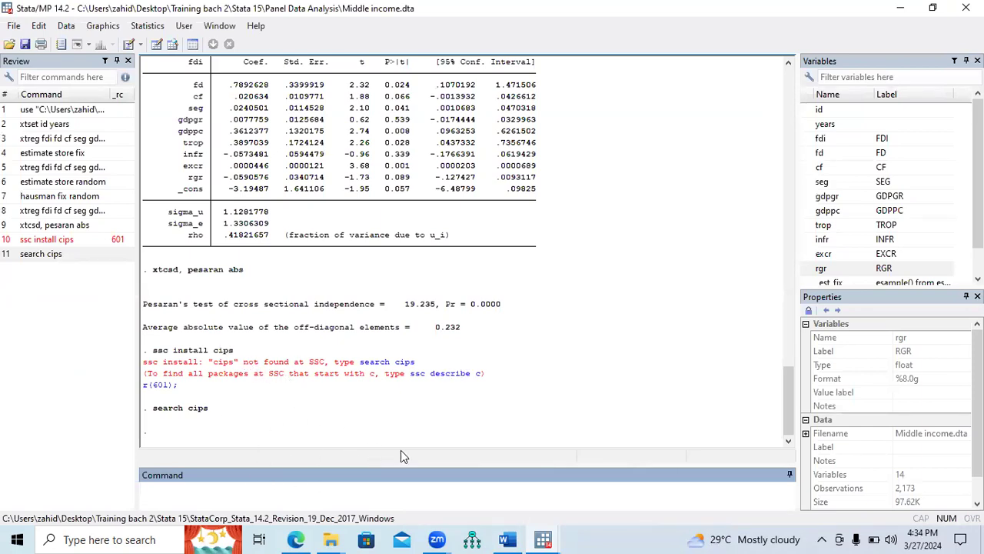
# Switch to the Word document and read the CIPS test commands at levels and at first difference
pyautogui.click(514, 539)
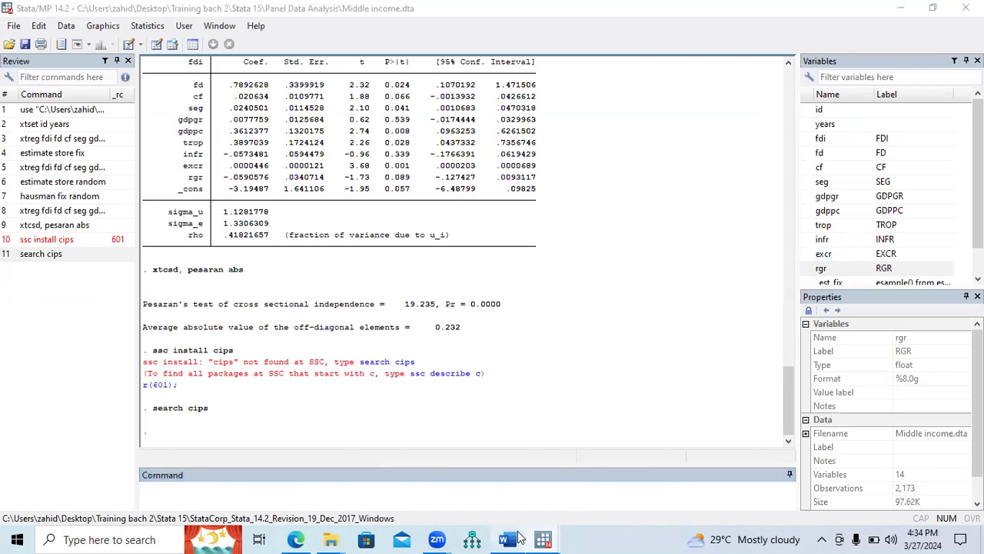
pyautogui.moveTo(408, 308); pyautogui.dragTo(280, 312)
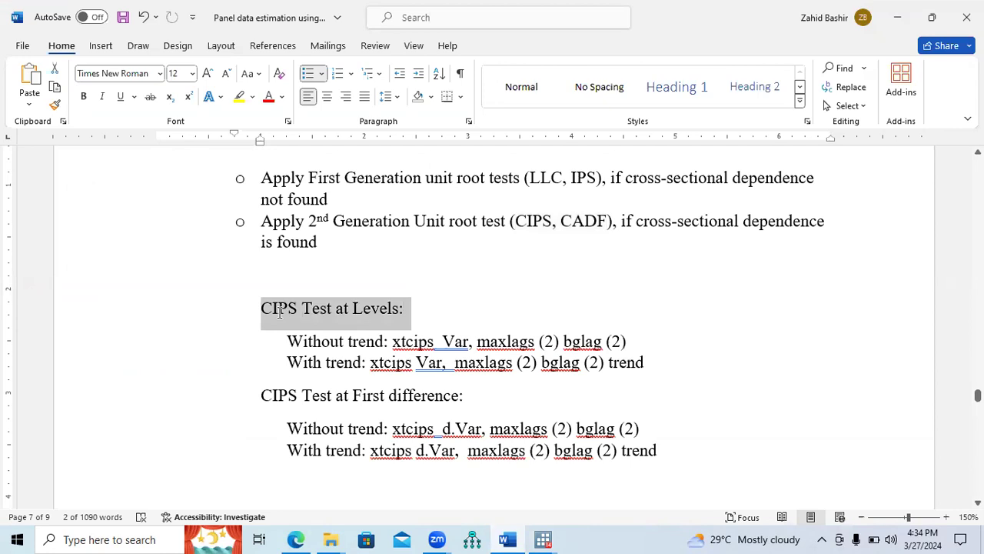
pyautogui.click(359, 311)
pyautogui.moveTo(355, 310); pyautogui.dragTo(400, 308)
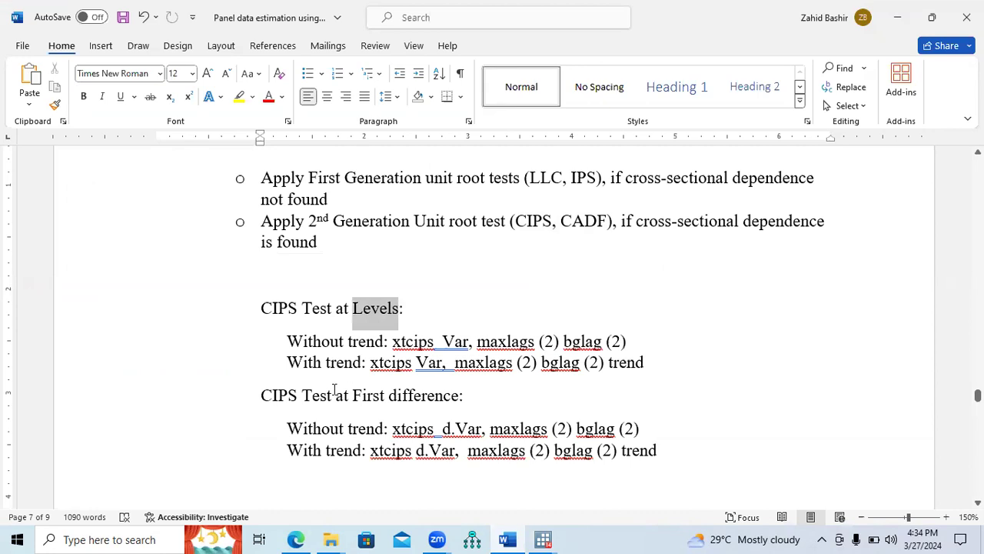
pyautogui.moveTo(294, 397); pyautogui.dragTo(466, 403)
pyautogui.click(525, 402)
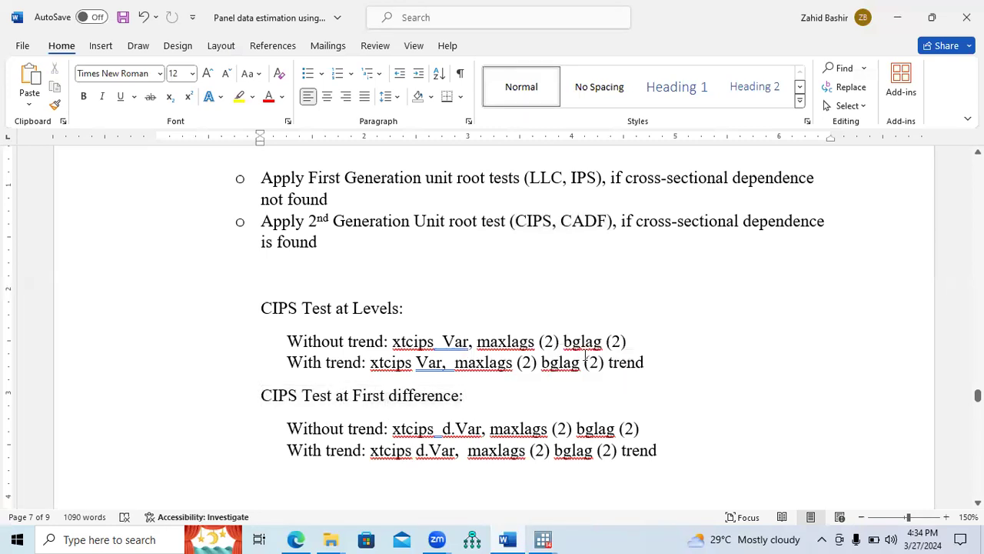
pyautogui.moveTo(571, 340); pyautogui.dragTo(409, 339)
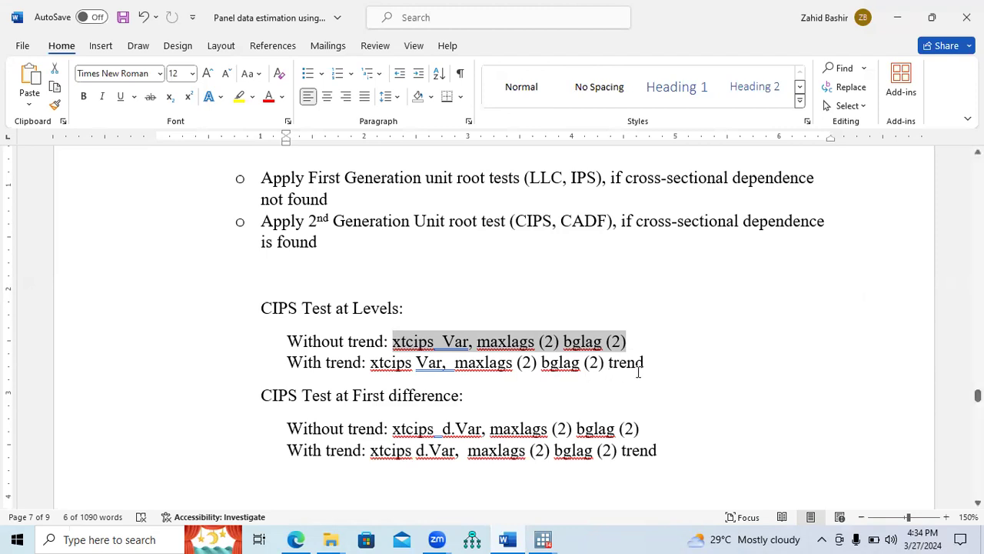
# Copy the with-trend CIPS command at levels, "xtcips Var, maxlags (2) bglag (2) trend", from Word into Stata's command line
pyautogui.moveTo(613, 362); pyautogui.dragTo(388, 370)
pyautogui.hotkey('ctrl', 'c')
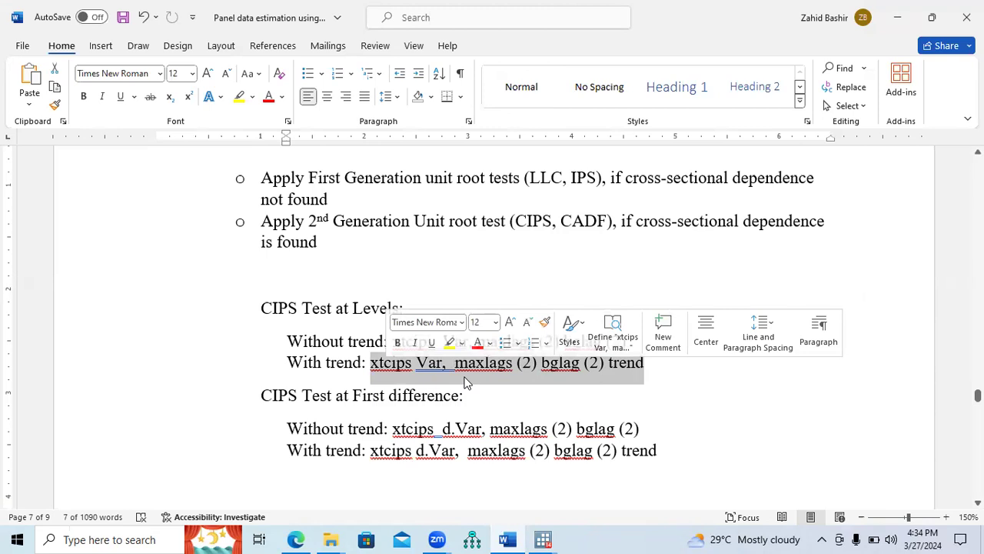
pyautogui.click(297, 539)
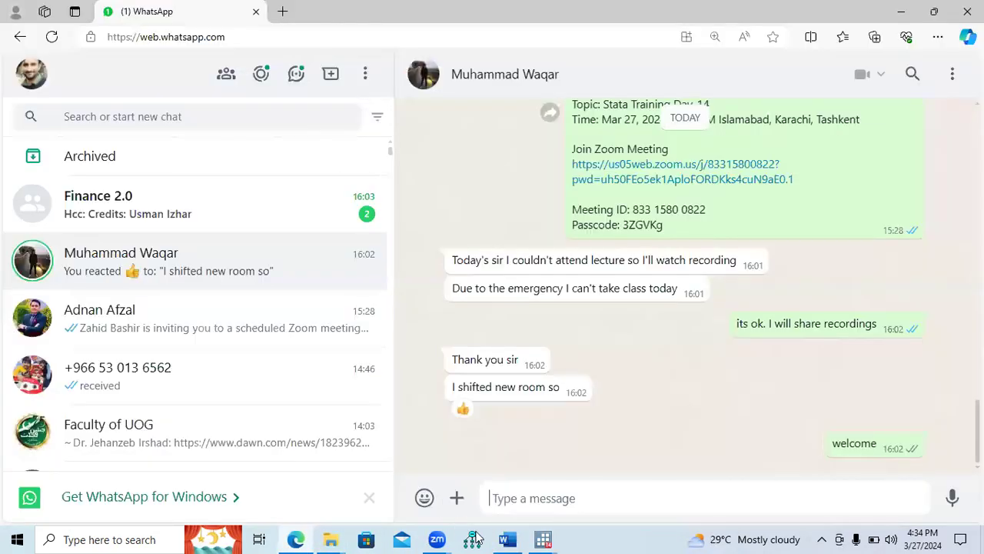
pyautogui.click(473, 538)
pyautogui.click(504, 496)
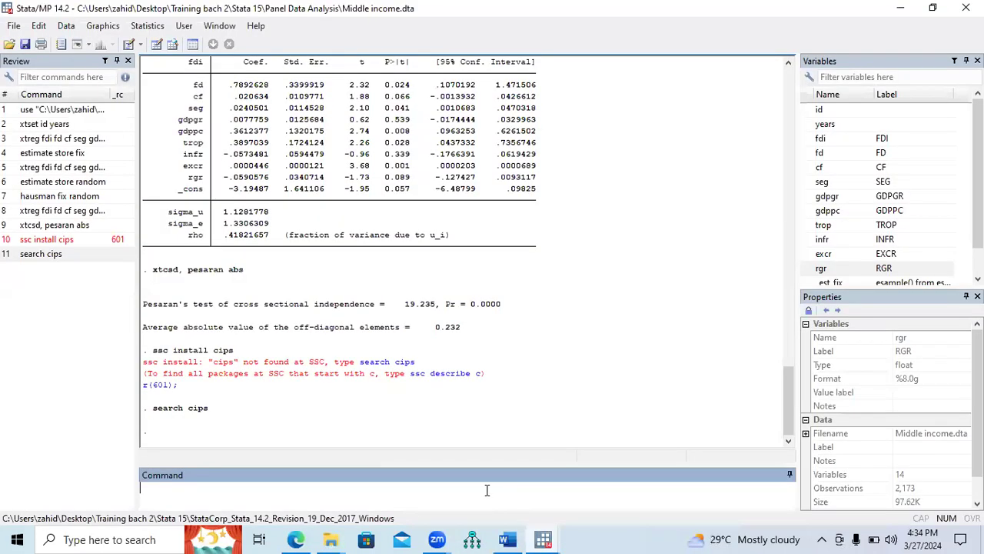
pyautogui.hotkey('ctrl', 'v')
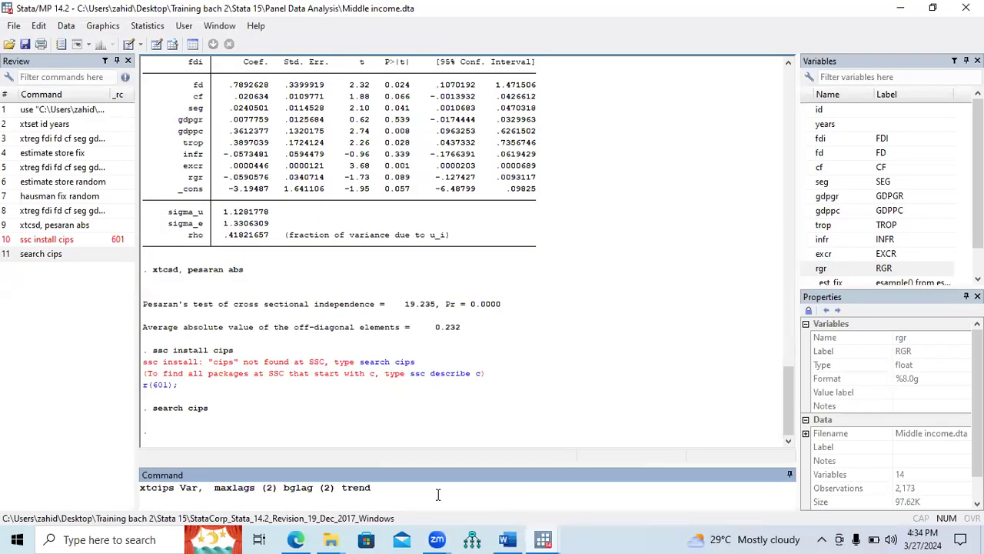
# Replace Var with fdi, remove the extra spaces, and run "xtcips fdi, maxlags (2) bglag (2) trend"
pyautogui.moveTo(140, 491); pyautogui.dragTo(198, 492)
pyautogui.moveTo(807, 139)
pyautogui.click(807, 140)
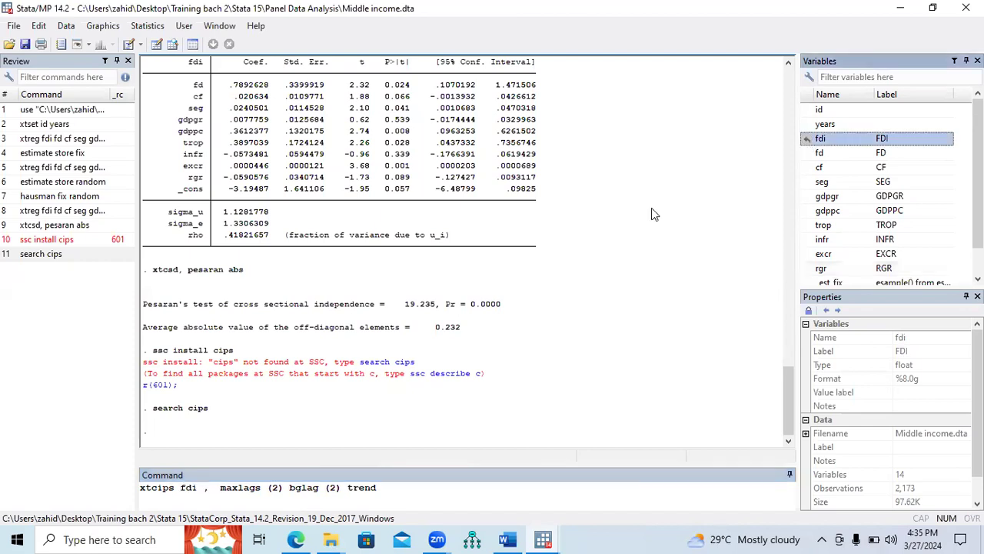
pyautogui.click(206, 488)
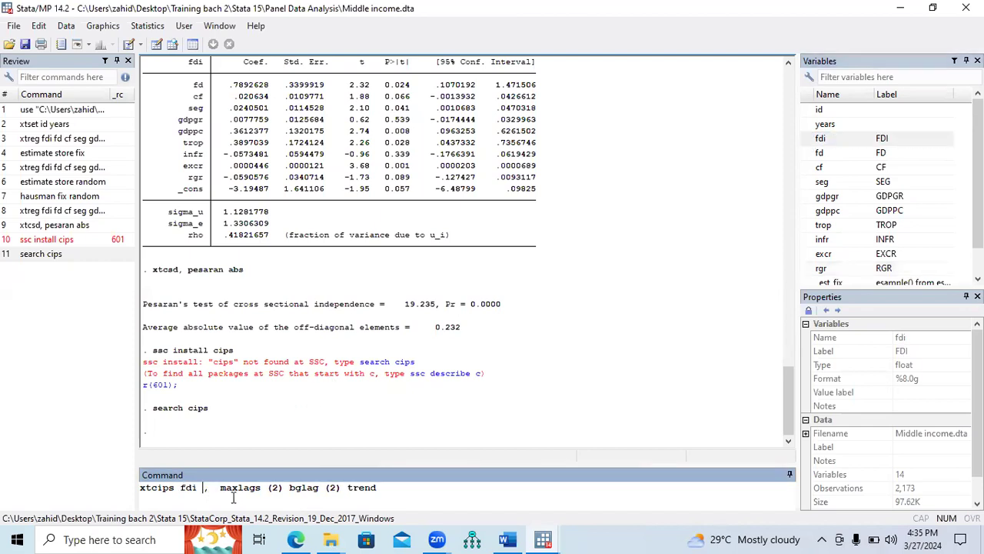
pyautogui.press('BackSpace')
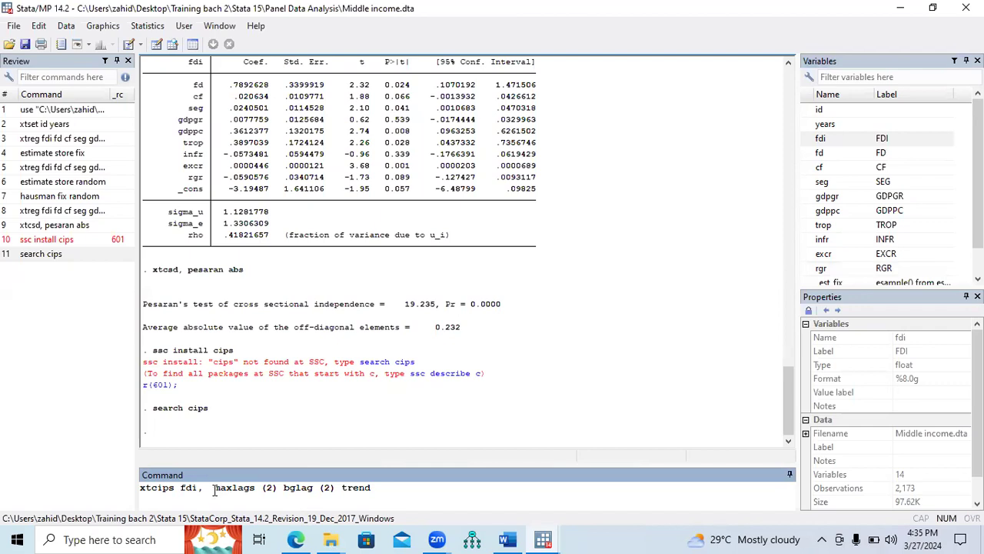
pyautogui.moveTo(212, 487); pyautogui.dragTo(329, 489)
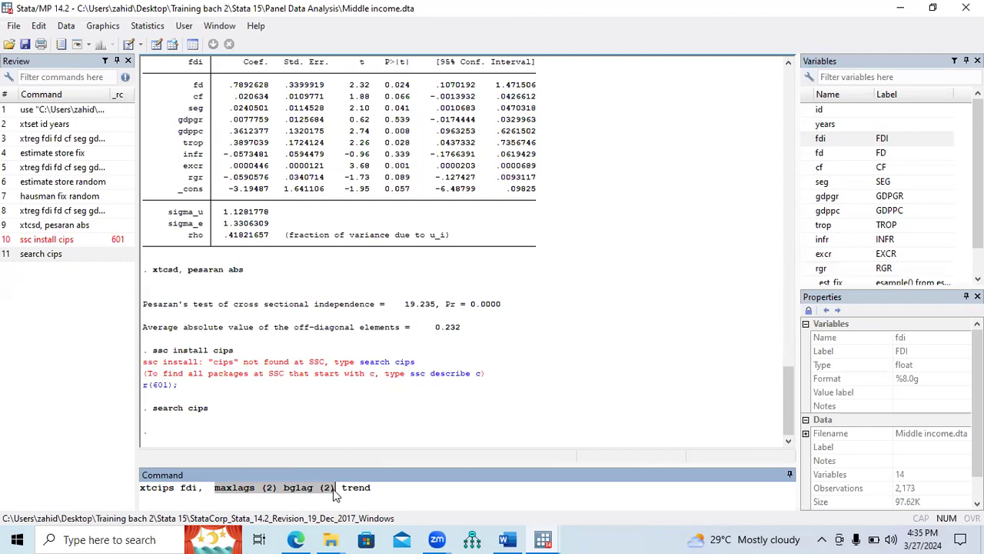
pyautogui.click(215, 488)
pyautogui.press('BackSpace')
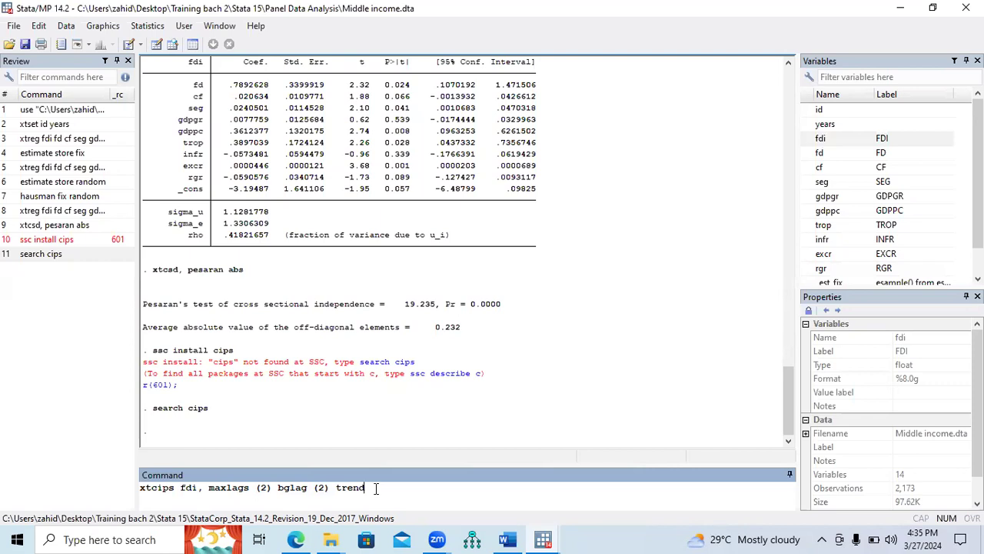
pyautogui.press('Return')
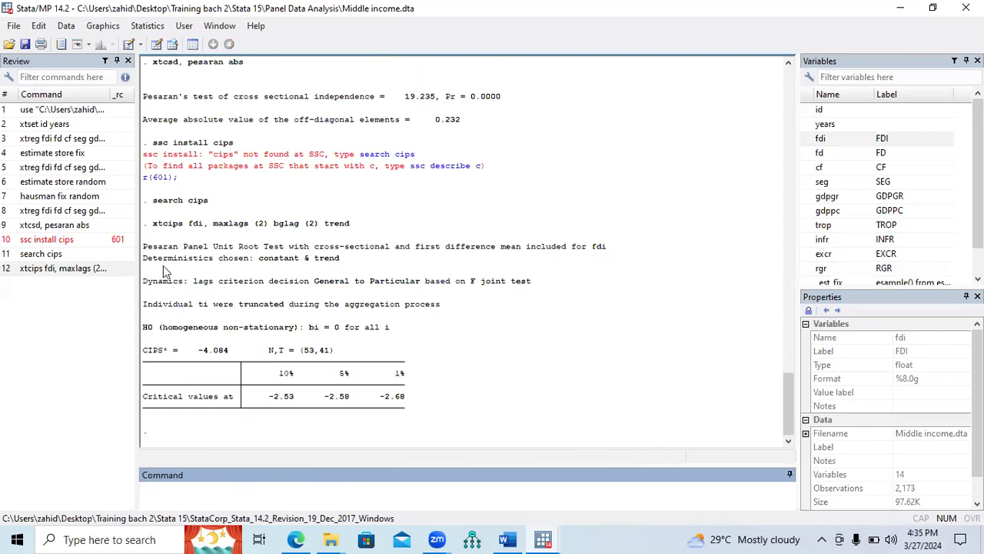
# Compare the CIPS statistic for fdi with the critical values at 10%, 5% and 1% in the test output
pyautogui.moveTo(144, 248); pyautogui.dragTo(391, 253)
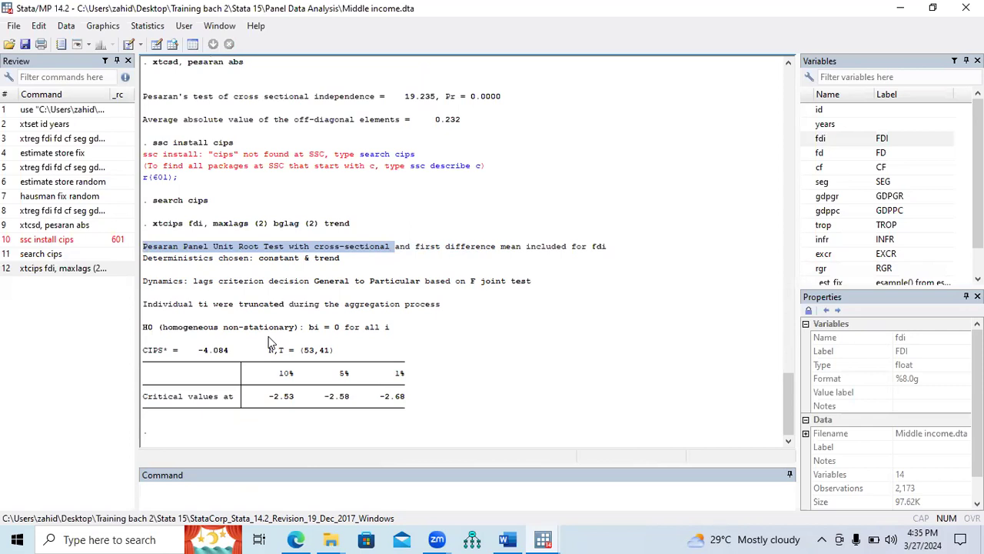
pyautogui.moveTo(144, 355); pyautogui.dragTo(227, 353)
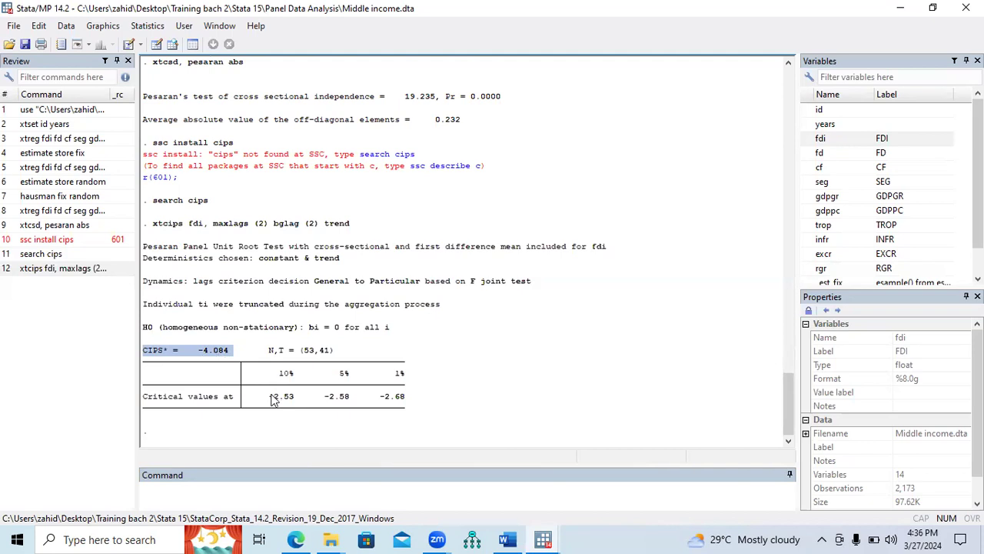
pyautogui.moveTo(150, 404); pyautogui.dragTo(406, 403)
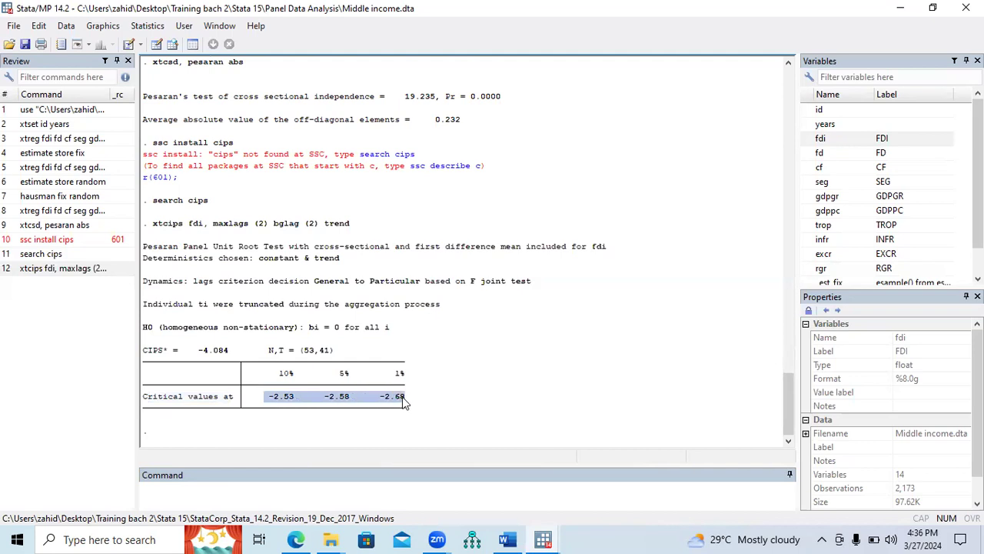
pyautogui.moveTo(144, 352); pyautogui.dragTo(228, 353)
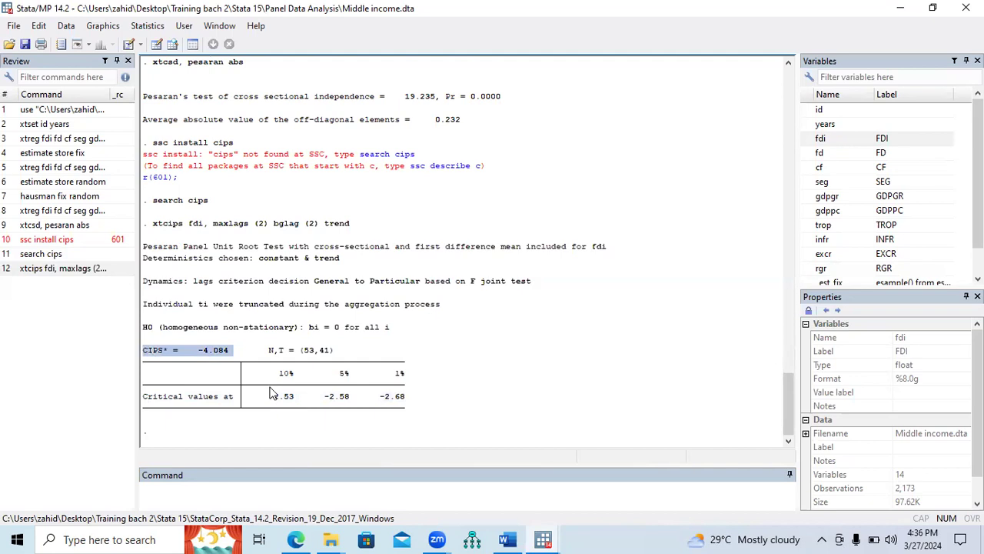
pyautogui.moveTo(269, 400); pyautogui.dragTo(383, 403)
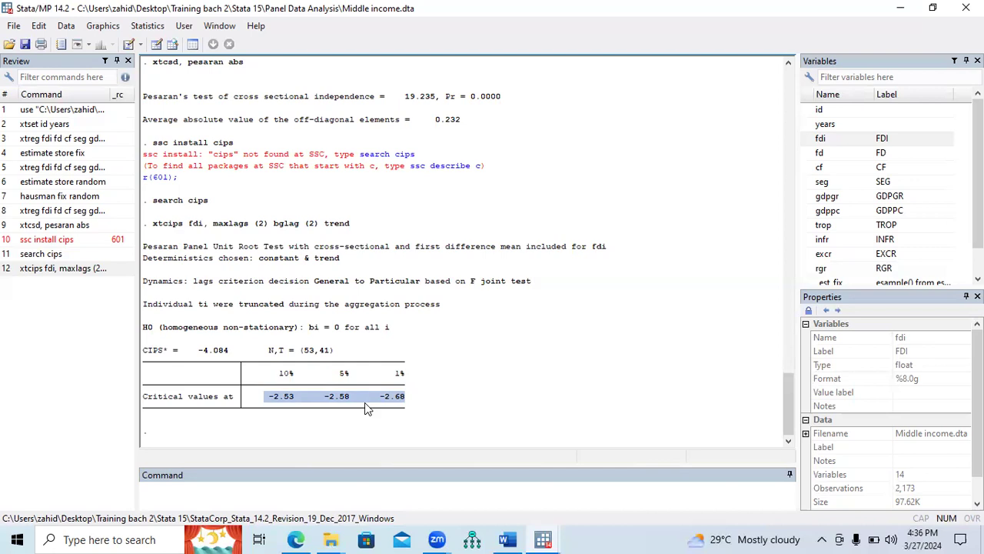
# Return to the Word document and read the CIPS stationarity decision rule below the first-difference commands
pyautogui.click(507, 539)
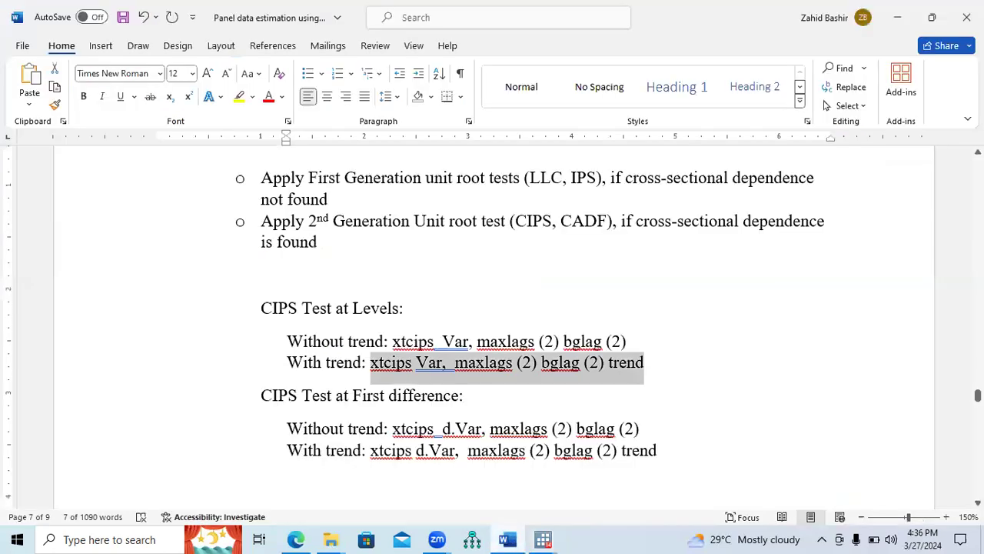
pyautogui.moveTo(978, 394); pyautogui.dragTo(978, 400)
pyautogui.moveTo(262, 376); pyautogui.dragTo(823, 377)
pyautogui.moveTo(625, 394); pyautogui.dragTo(652, 407)
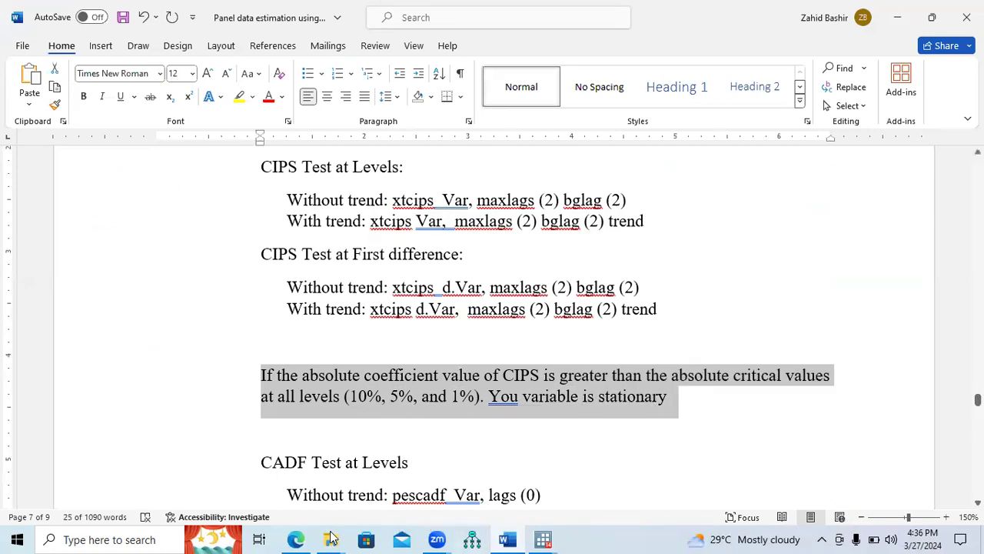
# Switch to File Explorer and open the "2nd genereration unit root" folder inside Stata 15's Panel Data Analysis folder
pyautogui.click(331, 538)
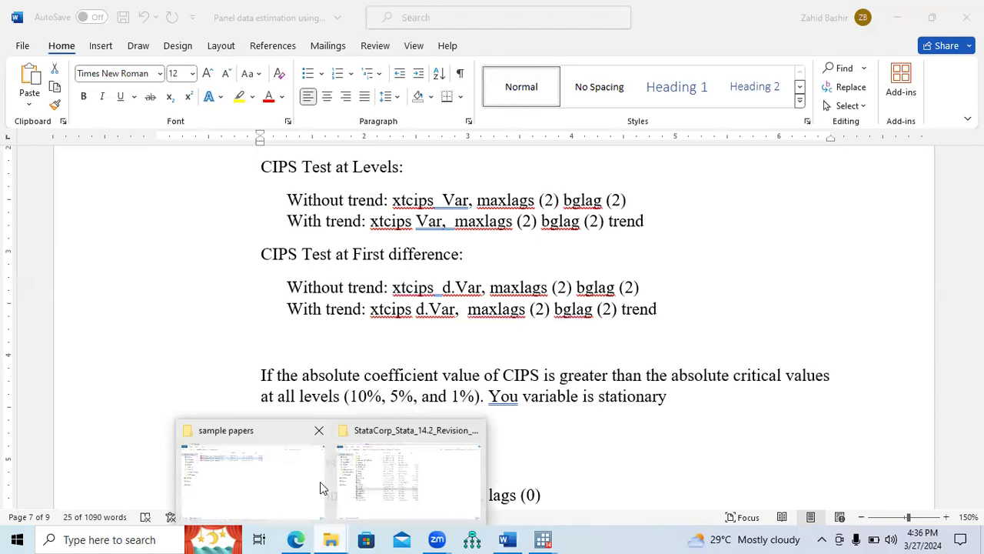
pyautogui.click(381, 466)
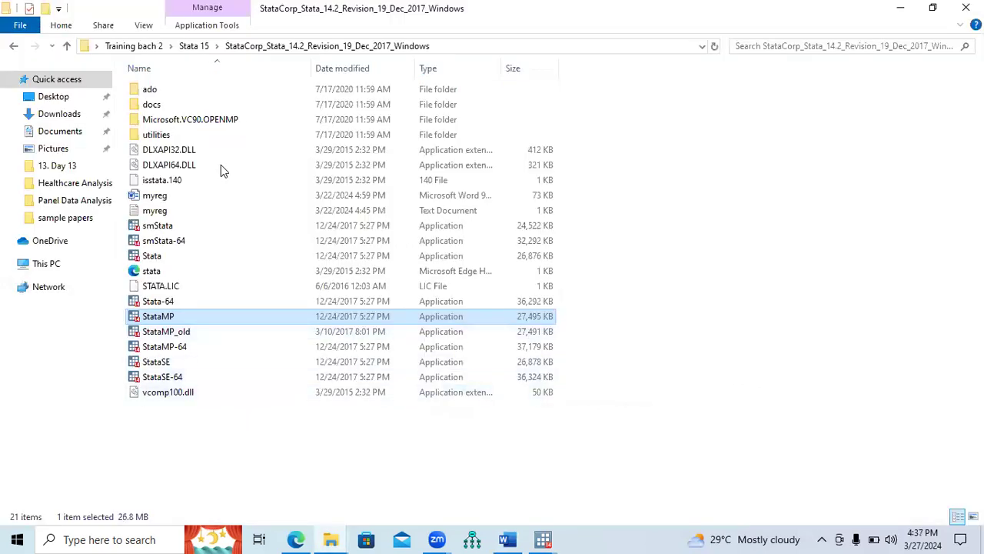
pyautogui.click(67, 47)
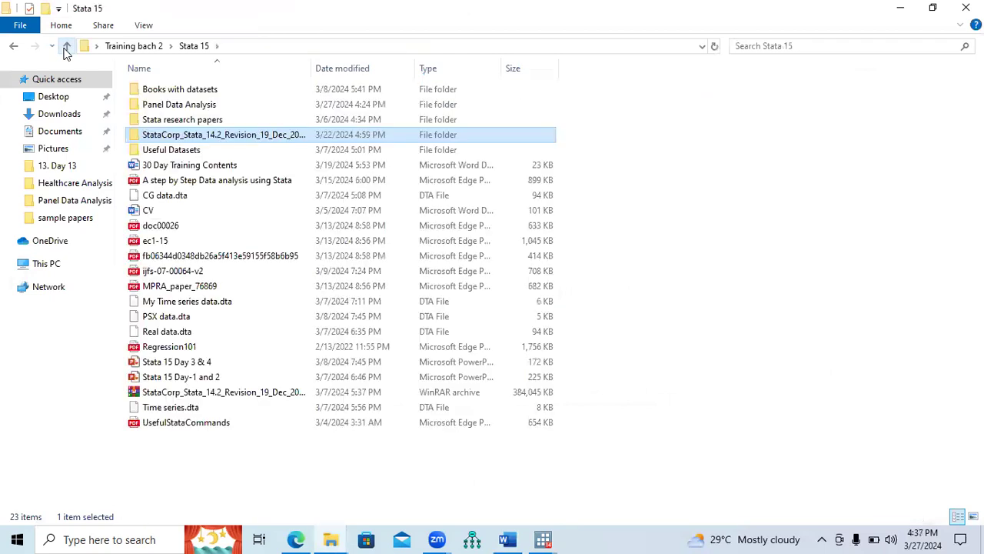
pyautogui.click(197, 110)
pyautogui.doubleClick(198, 110)
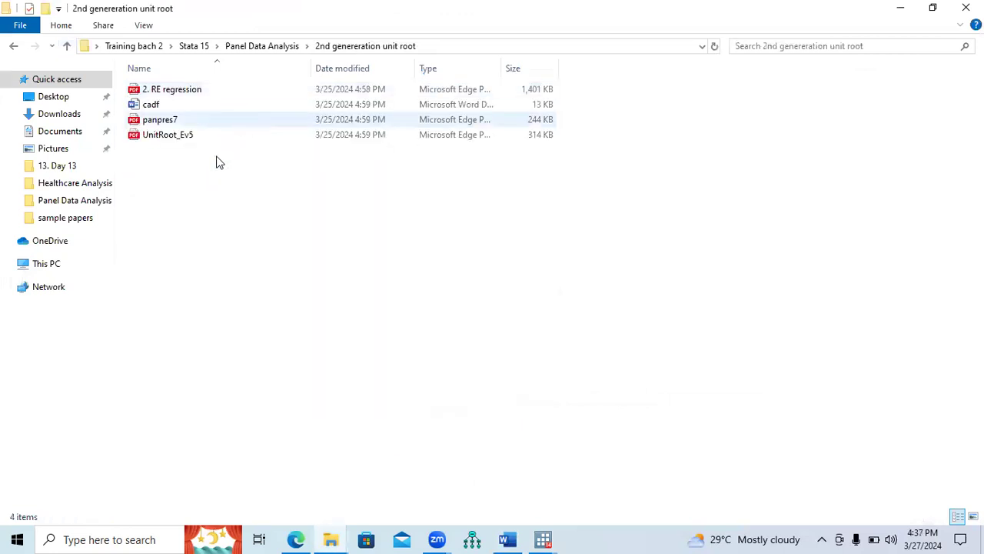
# Create a Word document named "Panel Unit Root output table" in this folder and open it
pyautogui.rightClick(184, 197)
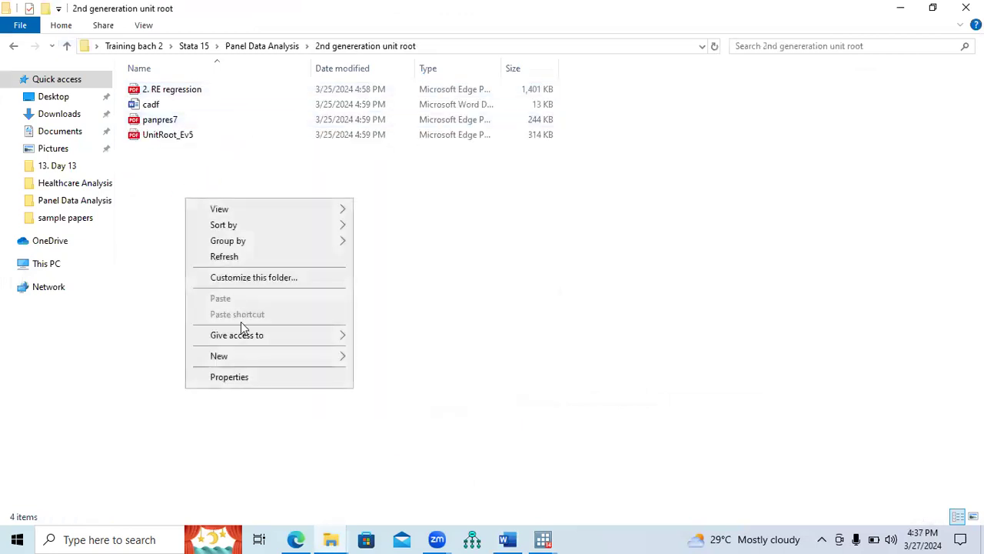
pyautogui.moveTo(248, 363)
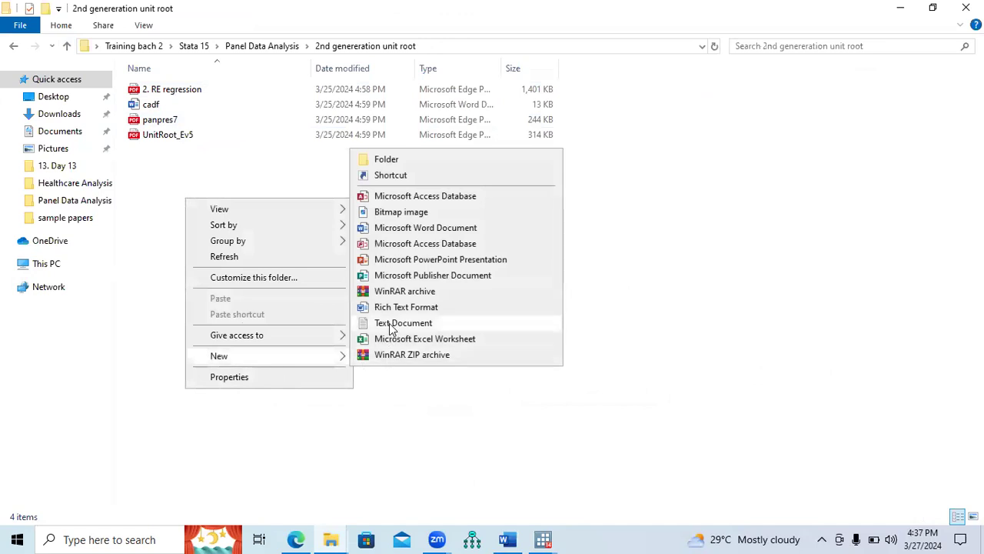
pyautogui.click(406, 227)
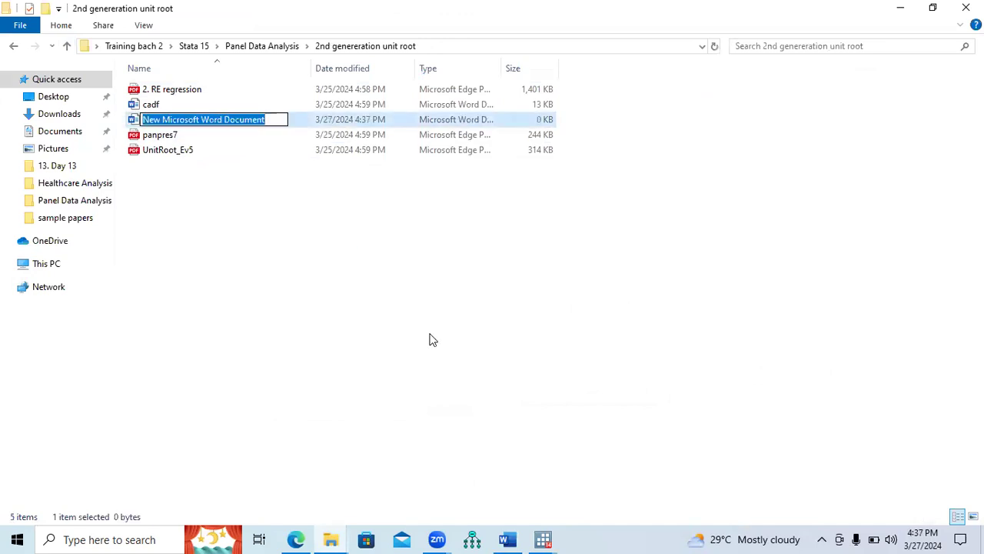
pyautogui.write('Panel U')
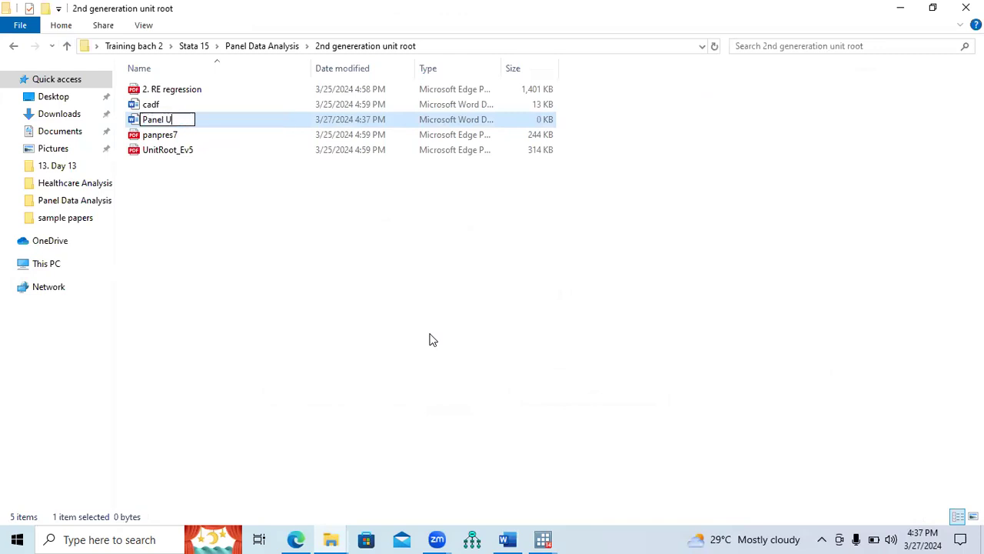
pyautogui.write('nit Root')
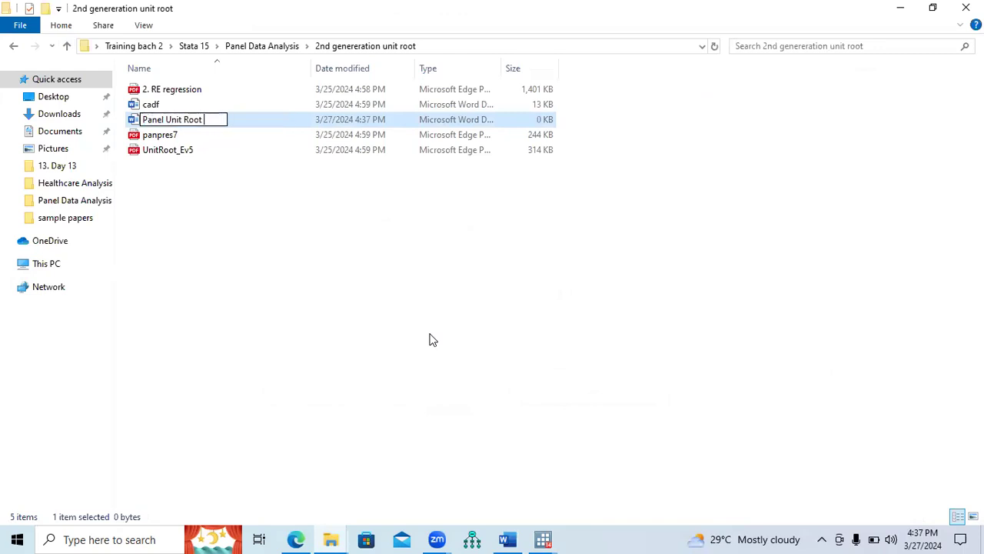
pyautogui.write(' output table')
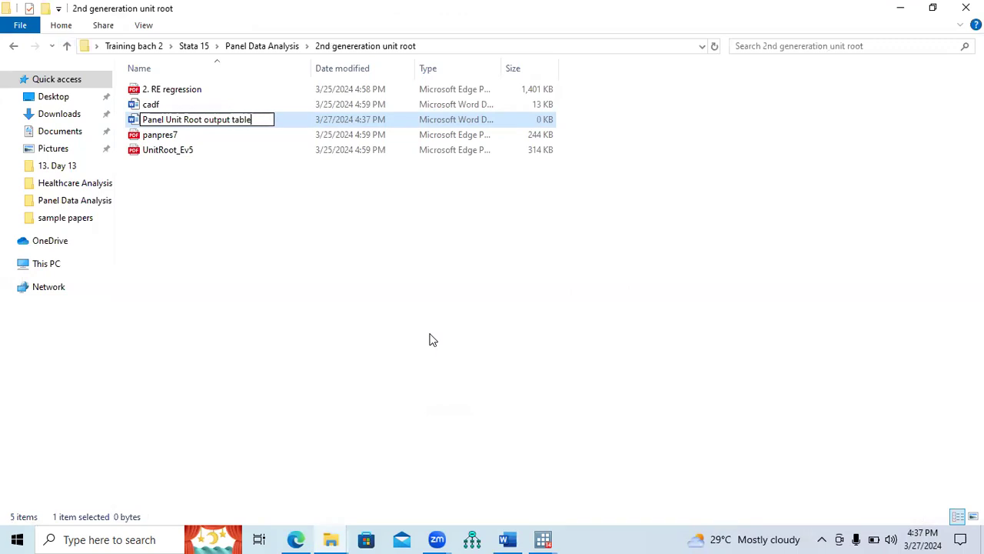
pyautogui.press('Return')
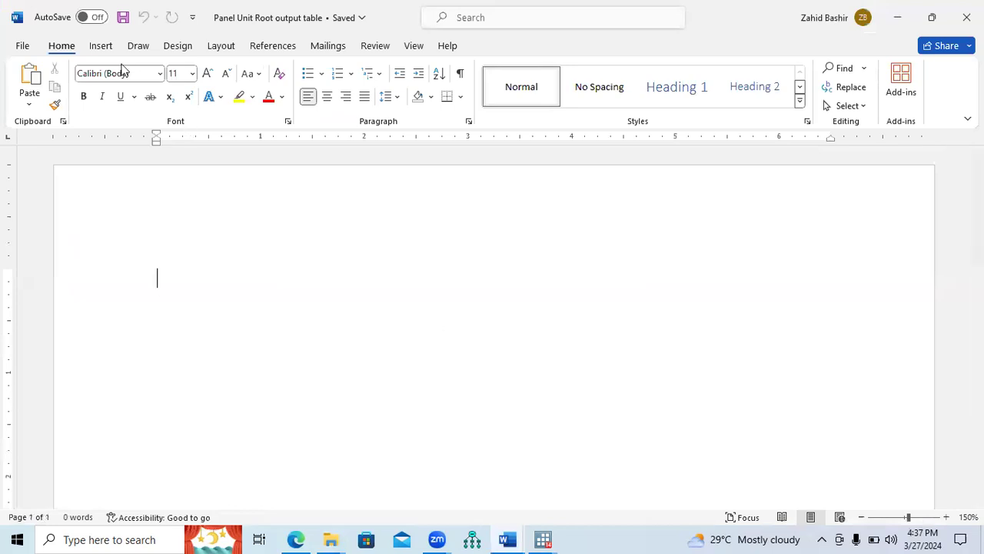
# Insert a table of three columns and eight rows, and narrow its first column to about 1 inch
pyautogui.click(101, 46)
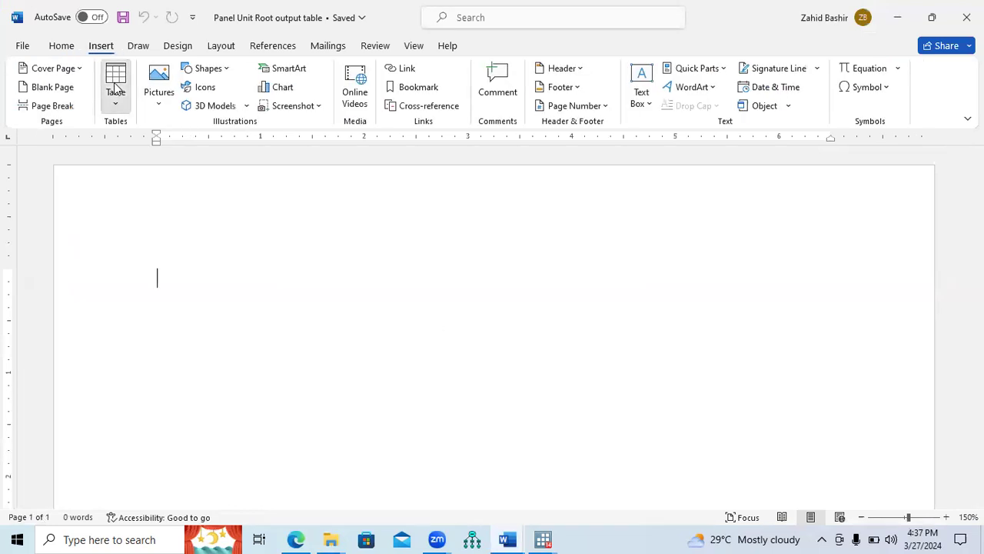
pyautogui.click(116, 88)
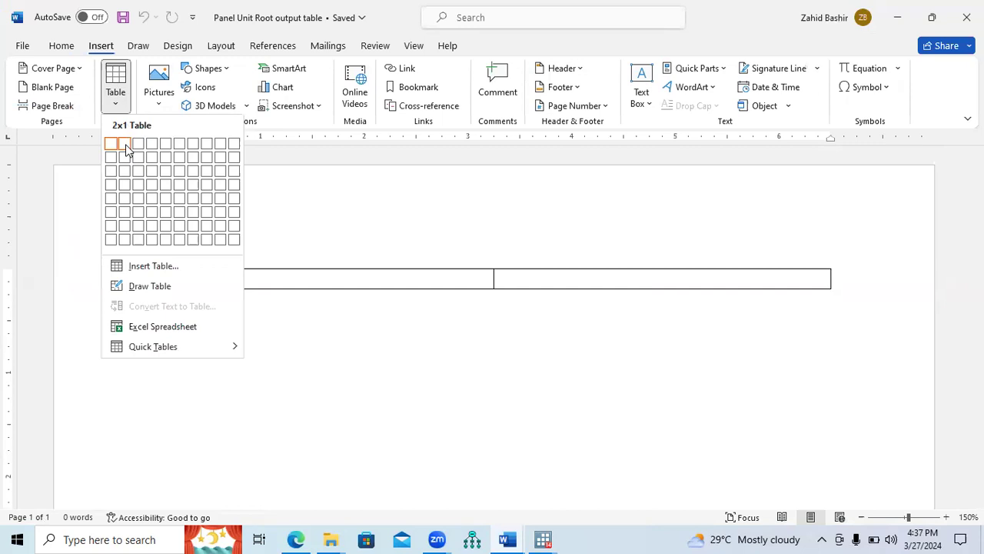
pyautogui.click(139, 239)
pyautogui.moveTo(380, 343); pyautogui.dragTo(261, 330)
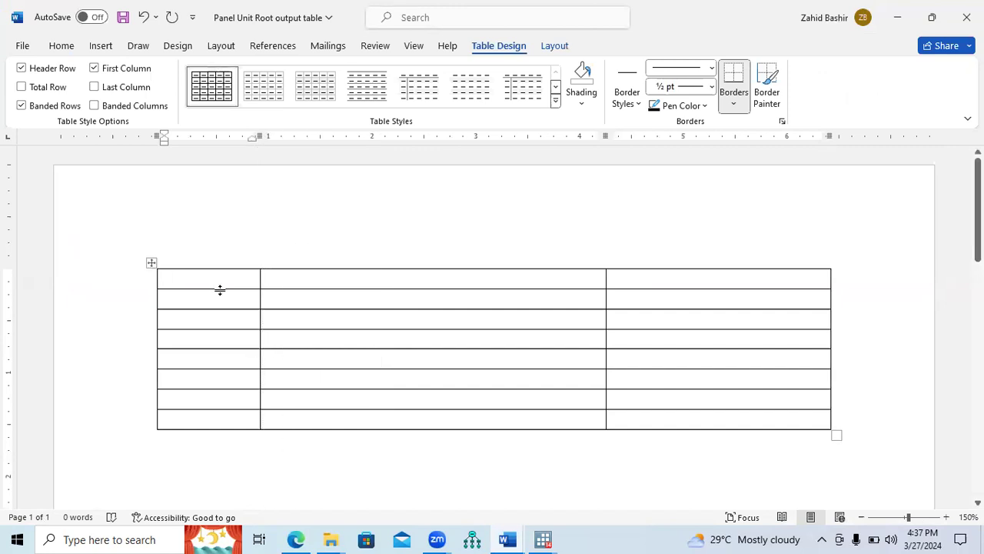
# Enter the table headers "Variables", "At Levels" and "At First Difference", and narrow the second column to about 2.25 inches
pyautogui.write('Variables')
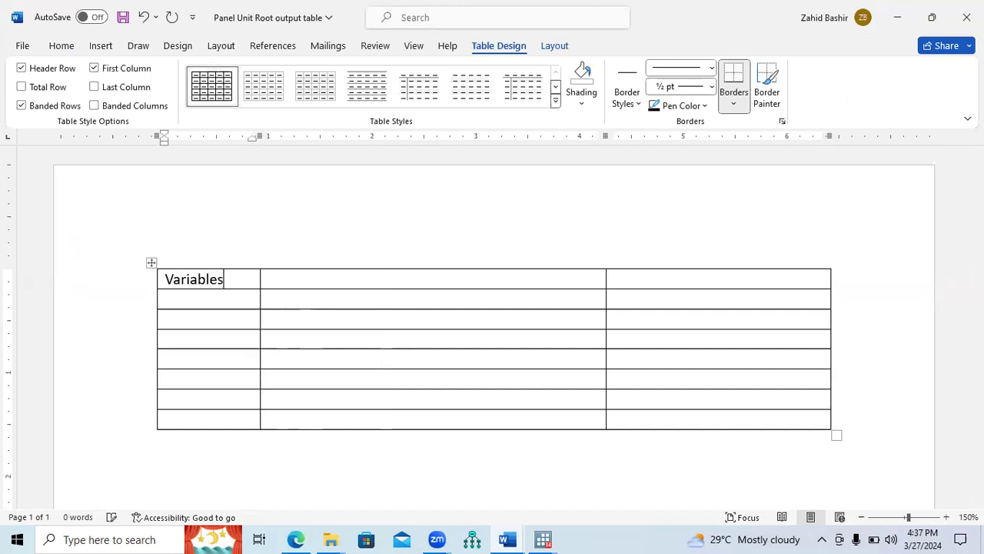
pyautogui.click(304, 280)
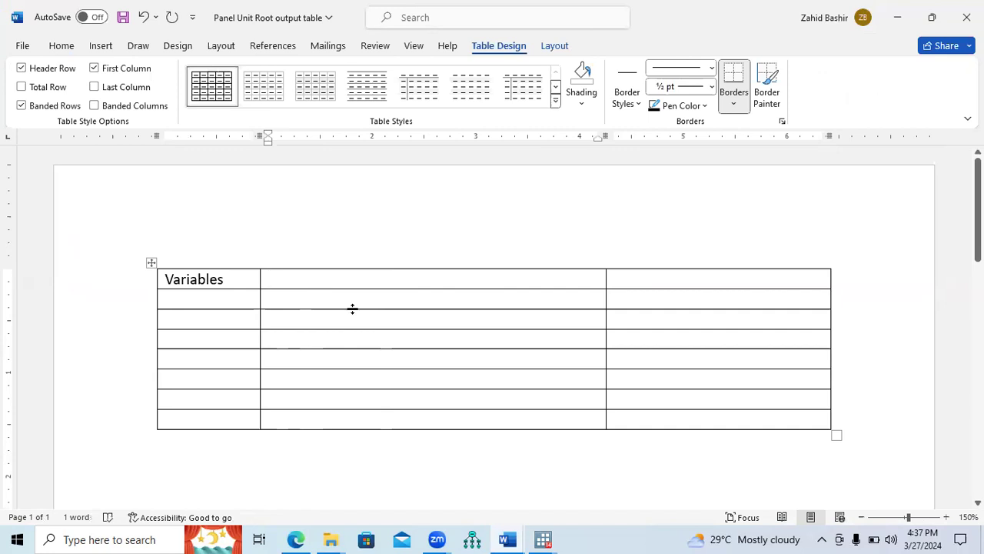
pyautogui.write('At')
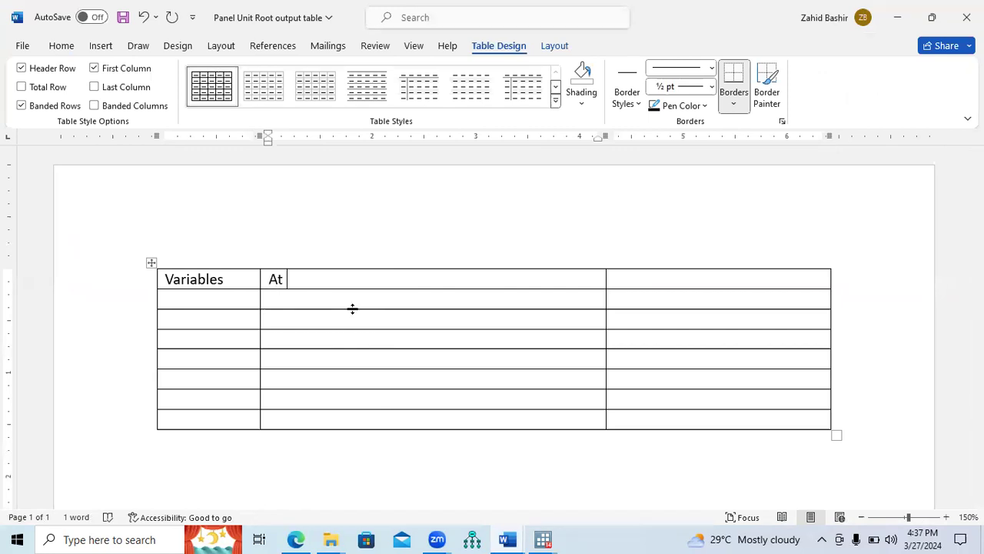
pyautogui.write(' Levels')
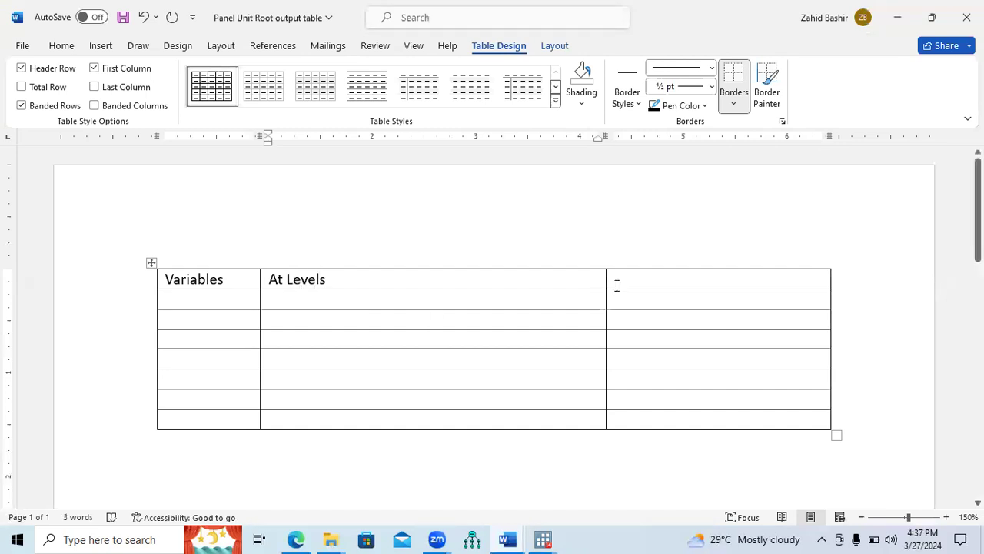
pyautogui.click(639, 284)
pyautogui.write('At First Difference')
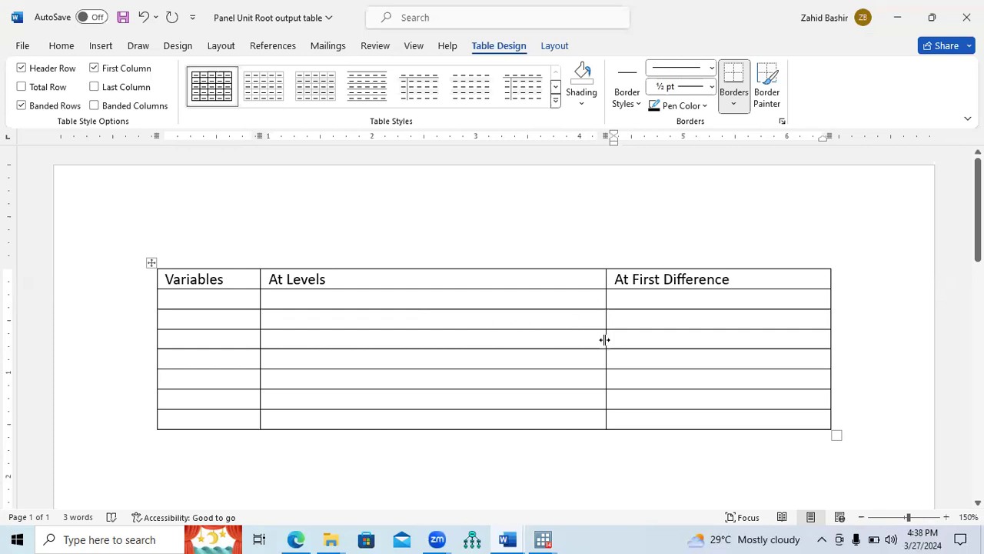
pyautogui.moveTo(588, 337); pyautogui.dragTo(493, 341)
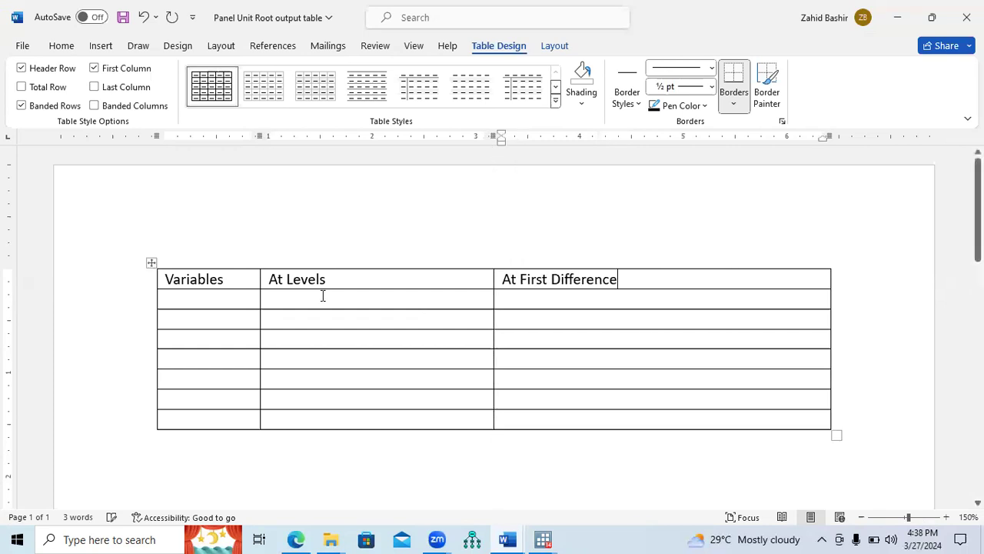
# Format the table's header row at 12 pt with centred text, trying Times New Roman as its font
pyautogui.click(130, 283)
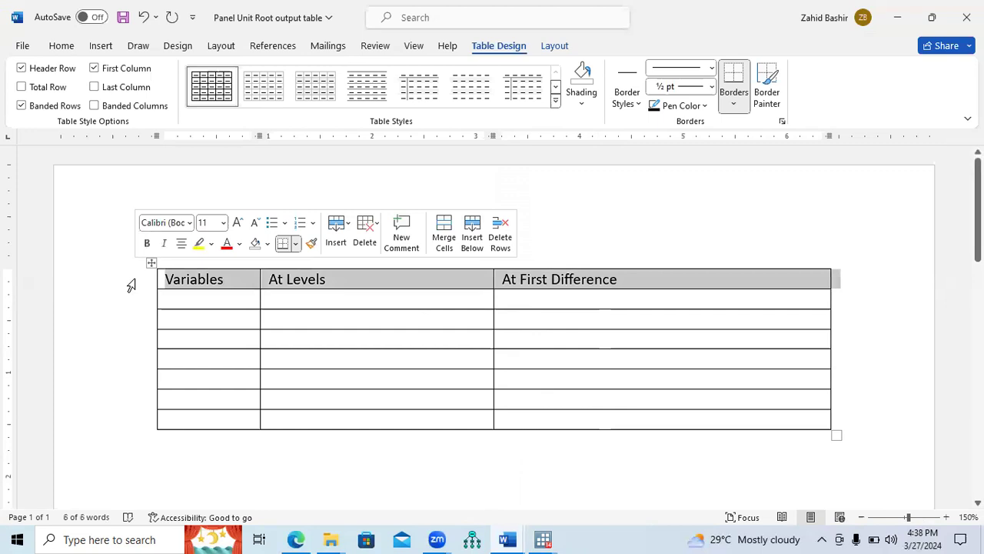
pyautogui.click(72, 52)
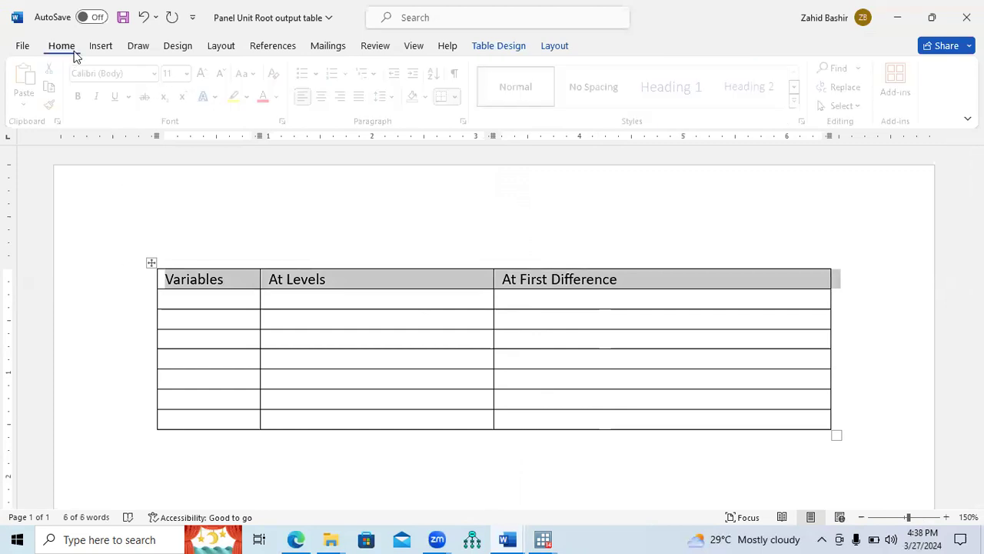
pyautogui.click(193, 73)
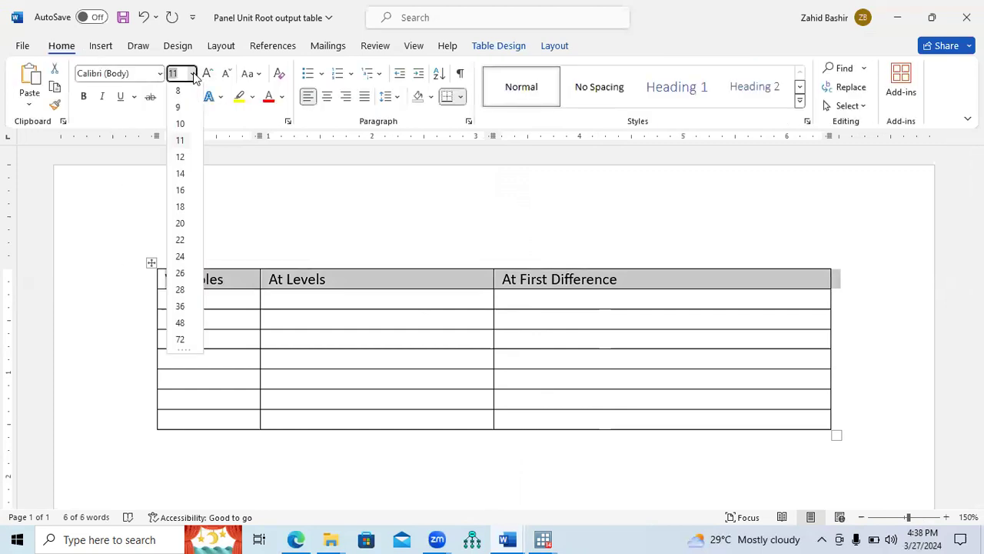
pyautogui.click(182, 158)
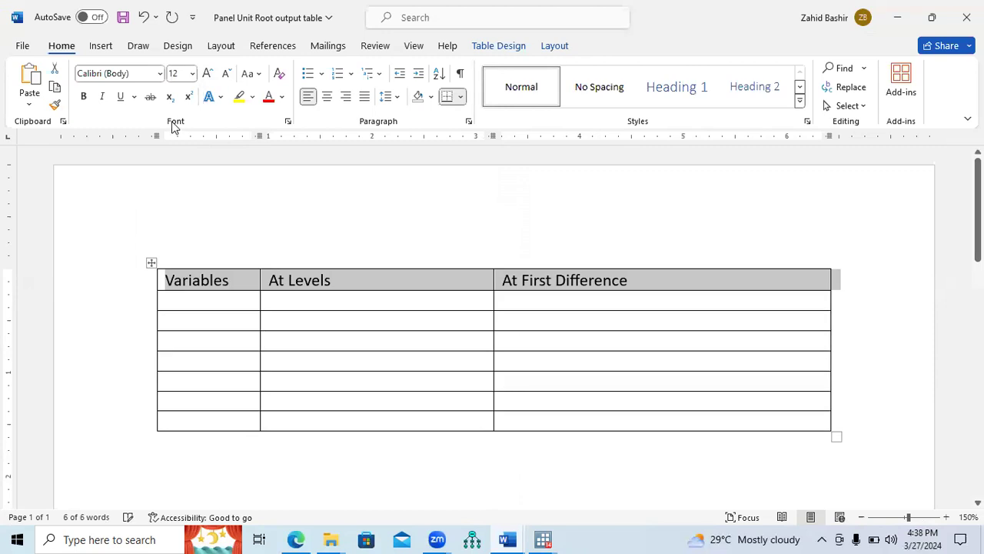
pyautogui.click(161, 75)
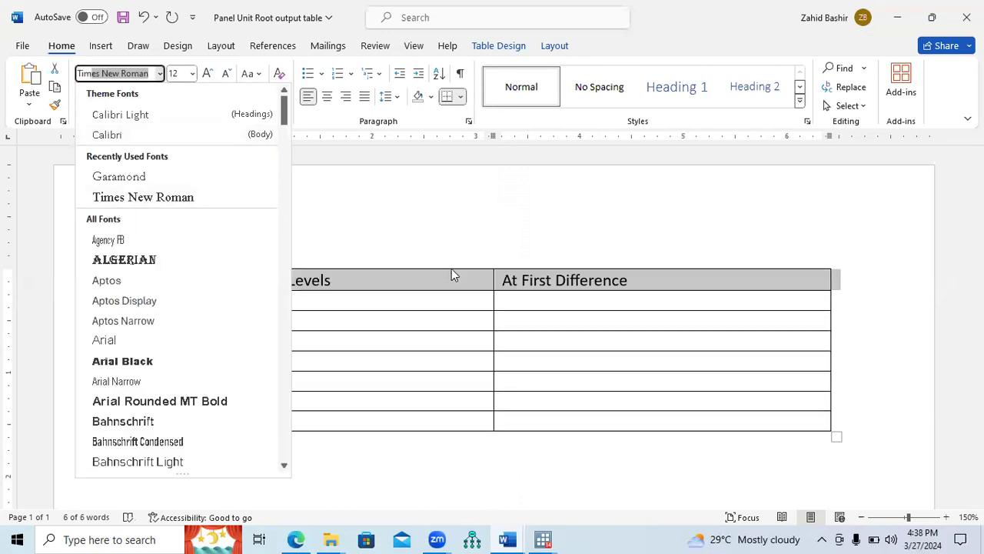
pyautogui.click(447, 298)
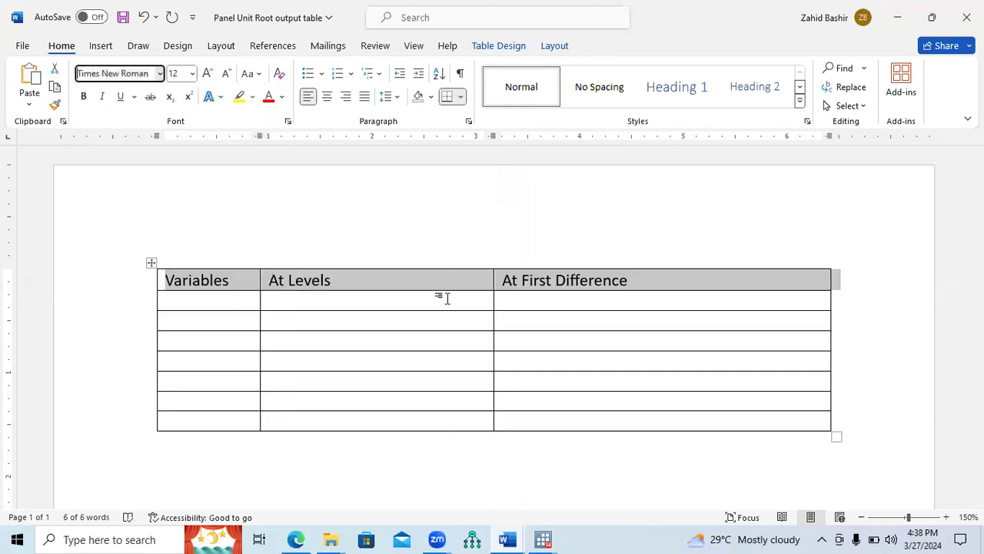
pyautogui.click(129, 286)
pyautogui.hotkey('ctrl', 'e')
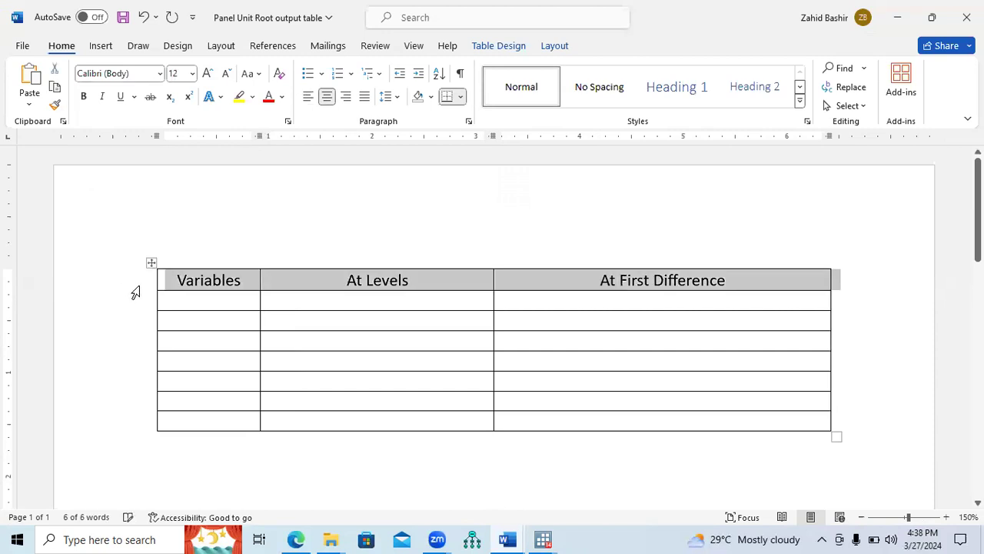
# Enter FDI below Variables, and narrow the second column to about 1.2 inches and the third to about 1.6 inches
pyautogui.click(193, 305)
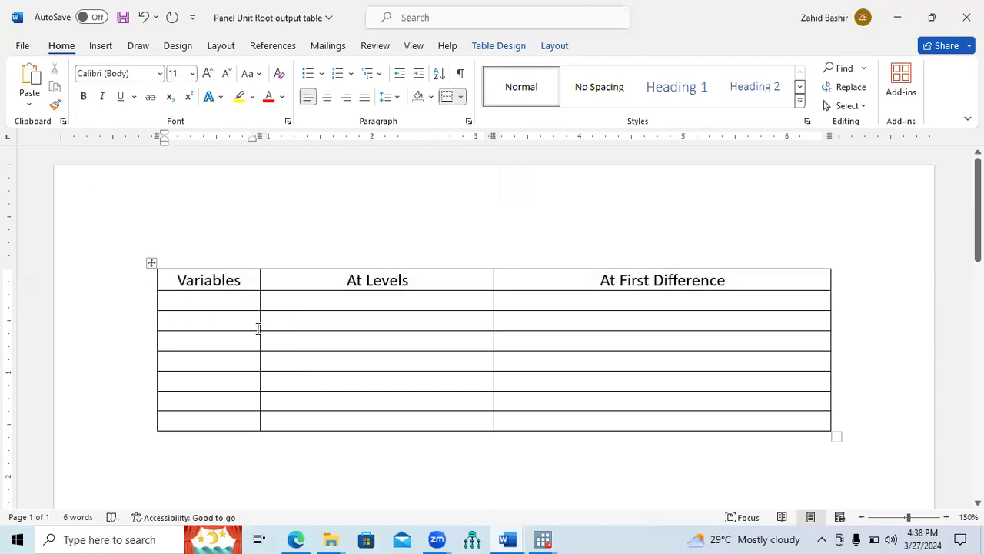
pyautogui.write('FDI')
pyautogui.moveTo(493, 336); pyautogui.dragTo(382, 336)
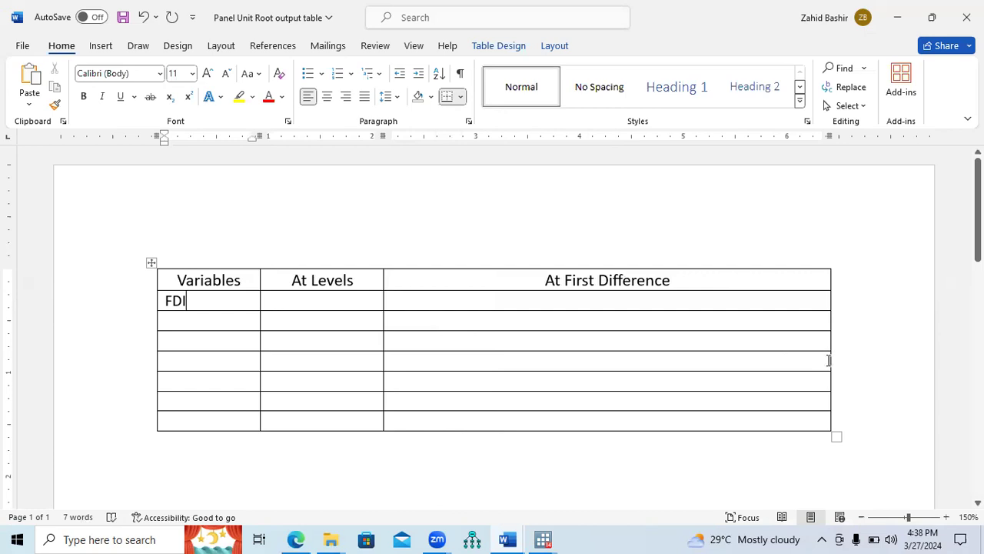
pyautogui.moveTo(830, 360); pyautogui.dragTo(552, 366)
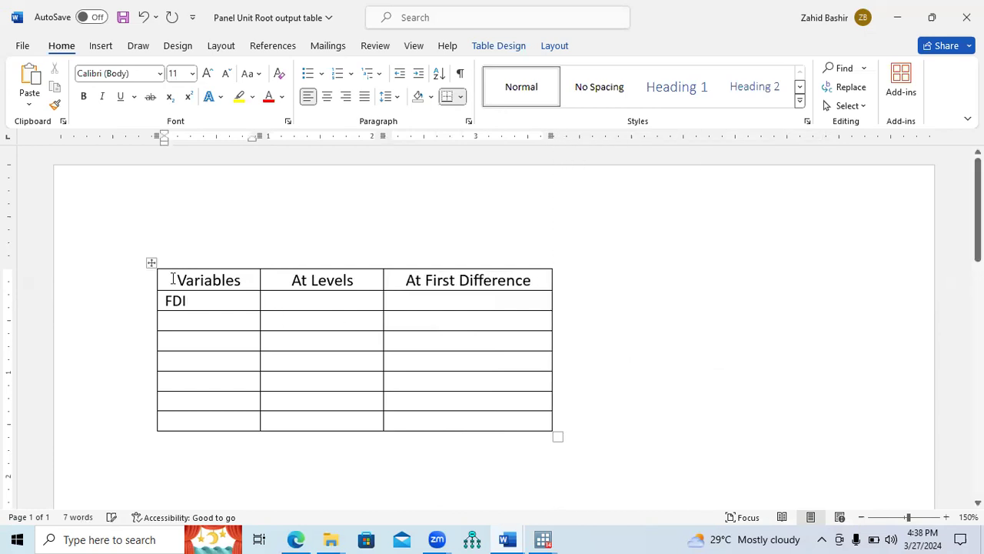
# Insert an empty row above the table's header row and place the cursor in its middle cell
pyautogui.click(140, 286)
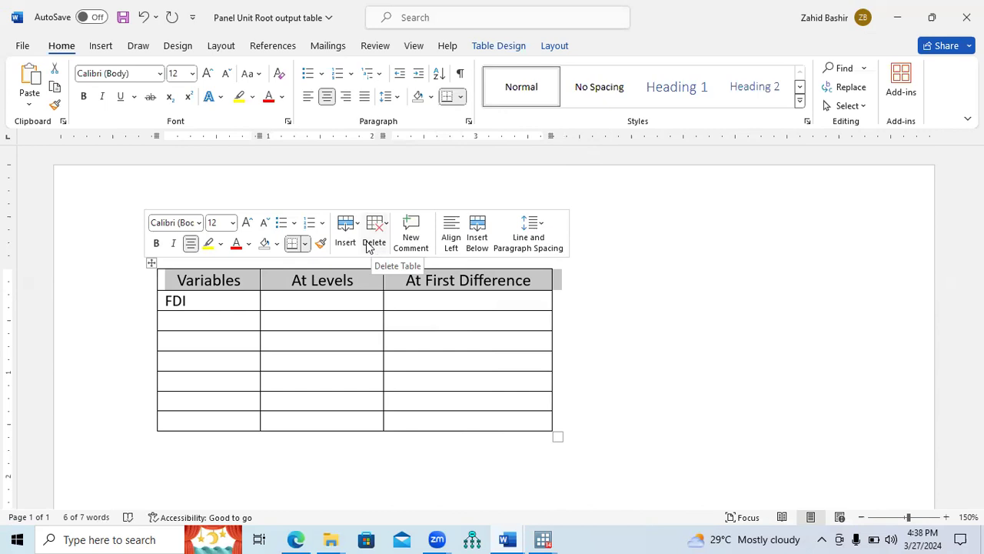
pyautogui.click(355, 243)
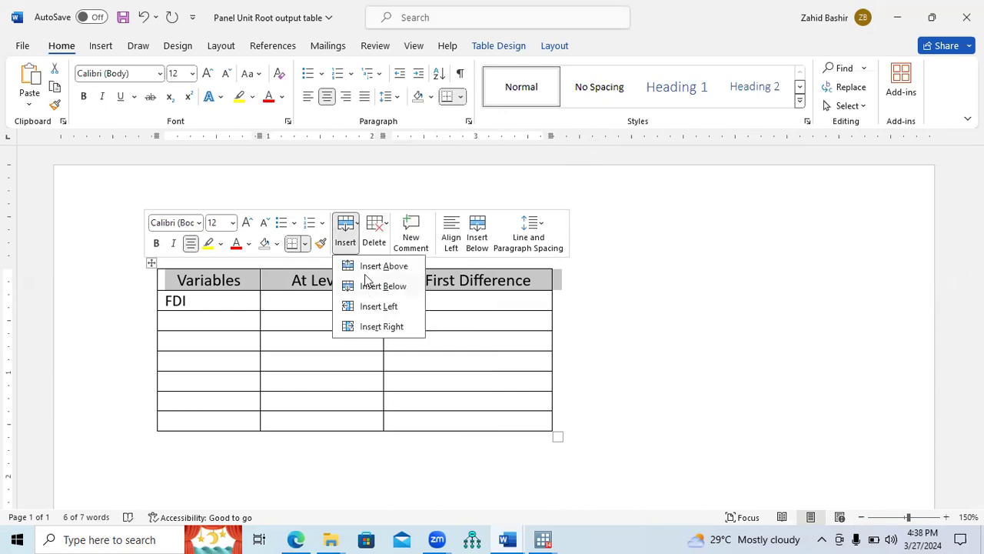
pyautogui.click(364, 265)
pyautogui.click(368, 277)
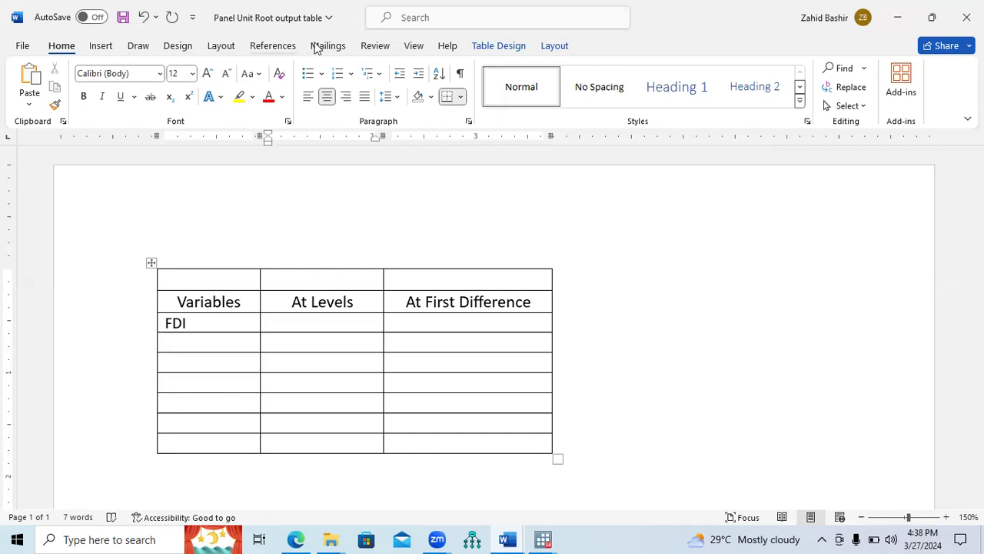
# Erase the border between the second and third cells of the empty top row to merge them
pyautogui.click(545, 47)
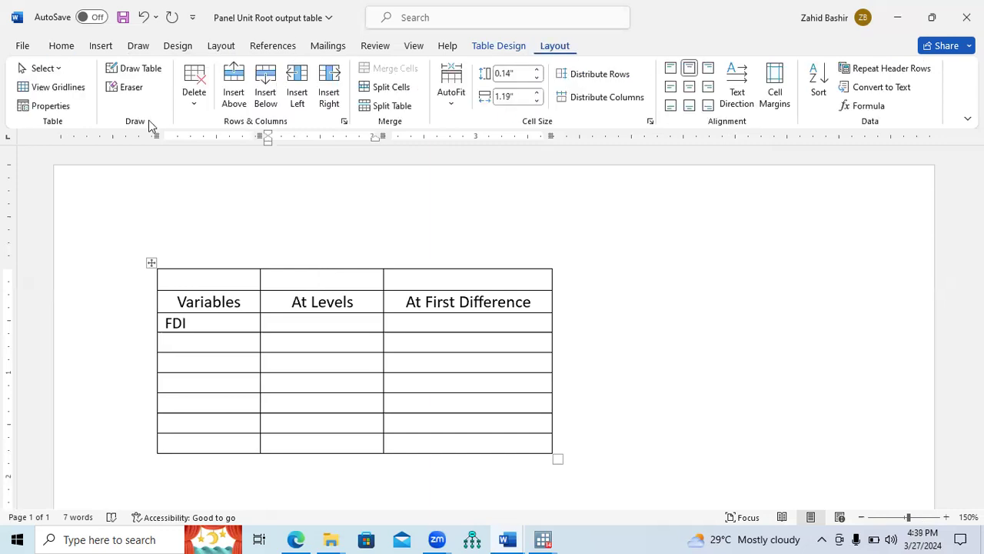
pyautogui.click(130, 87)
pyautogui.click(383, 278)
pyautogui.click(131, 86)
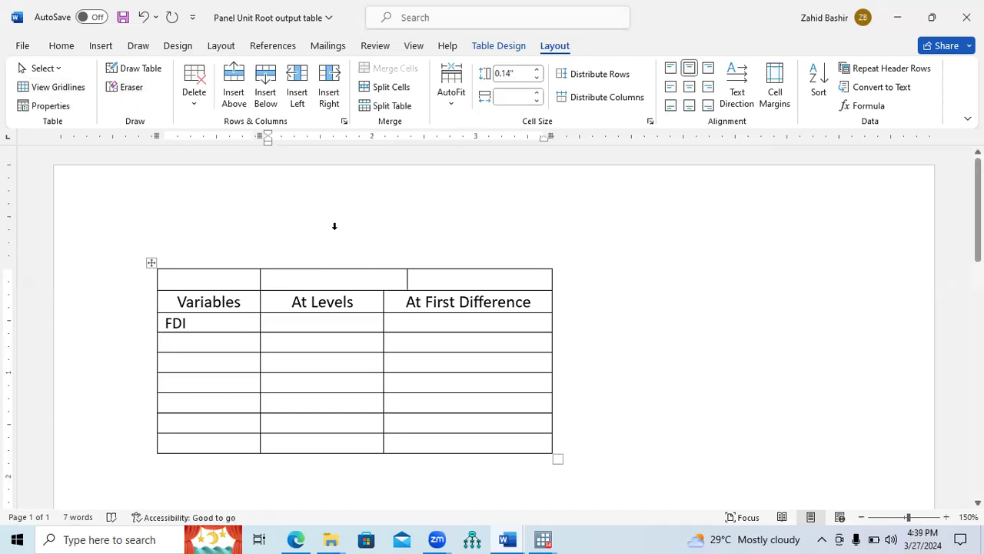
# Enter CIPS as a centred heading in the merged top-row cell above At Levels and At First Difference
pyautogui.write('CIPS')
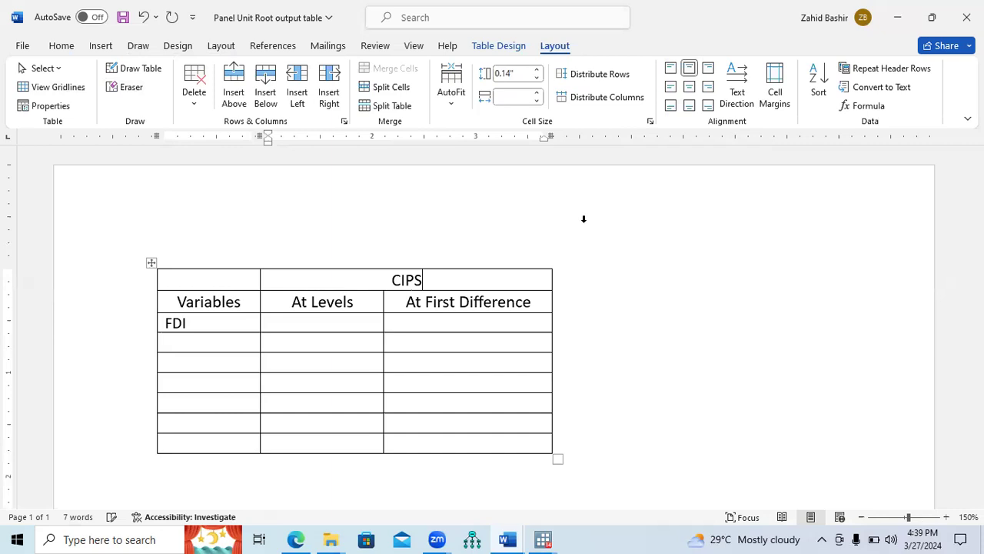
pyautogui.hotkey('ctrl', 'l')
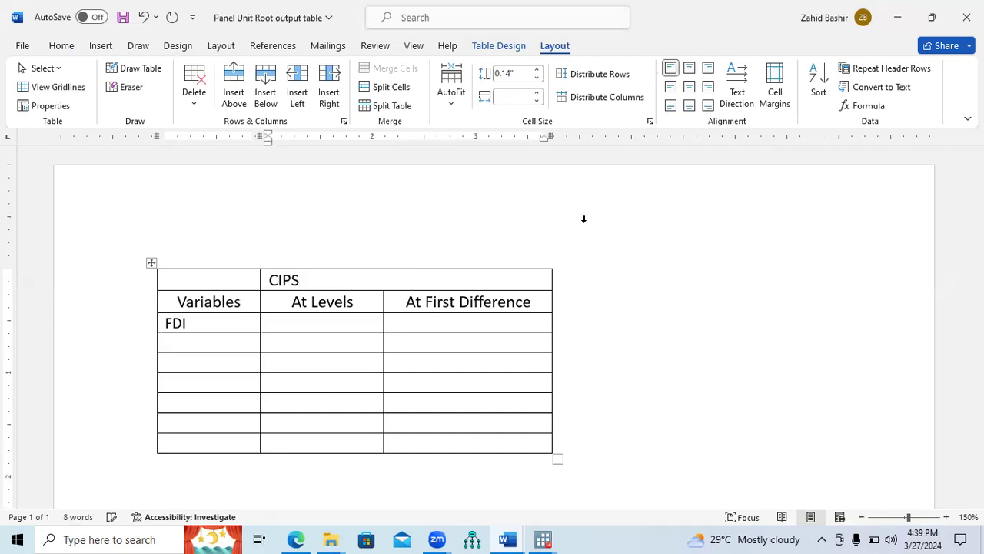
pyautogui.hotkey('ctrl', 'e')
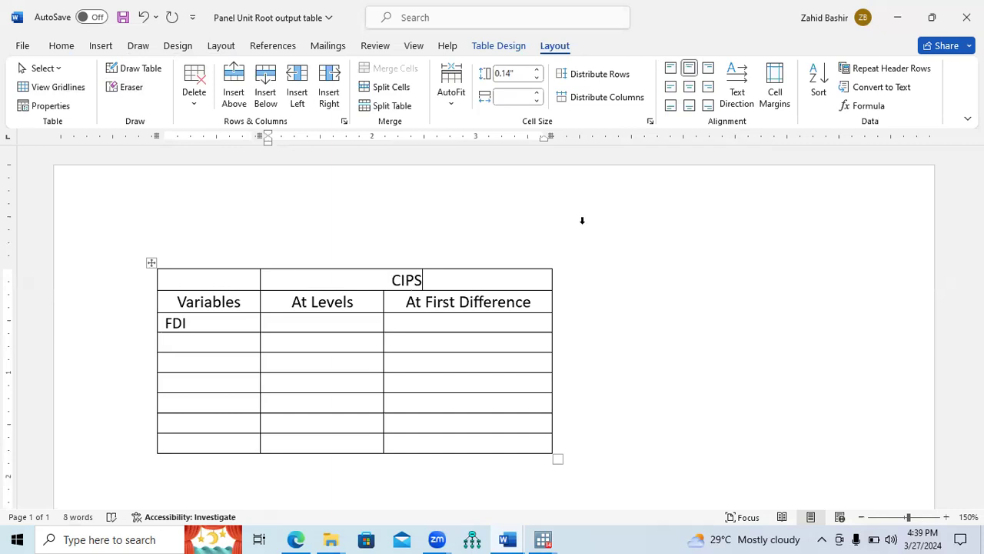
# Narrow the At Levels column to about 0.75 inches and the At First Difference column to about 0.9 inches
pyautogui.moveTo(550, 365); pyautogui.dragTo(500, 367)
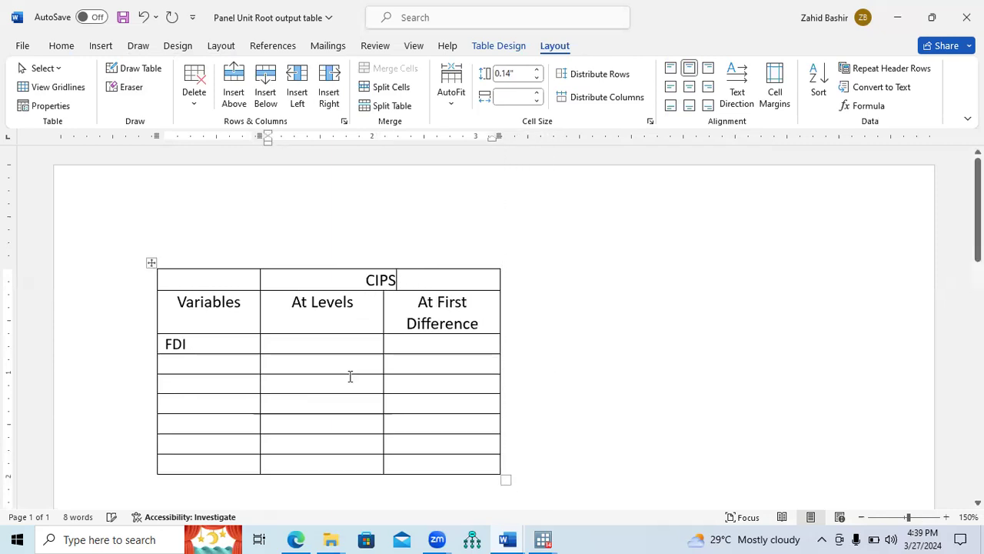
pyautogui.moveTo(381, 380); pyautogui.dragTo(338, 383)
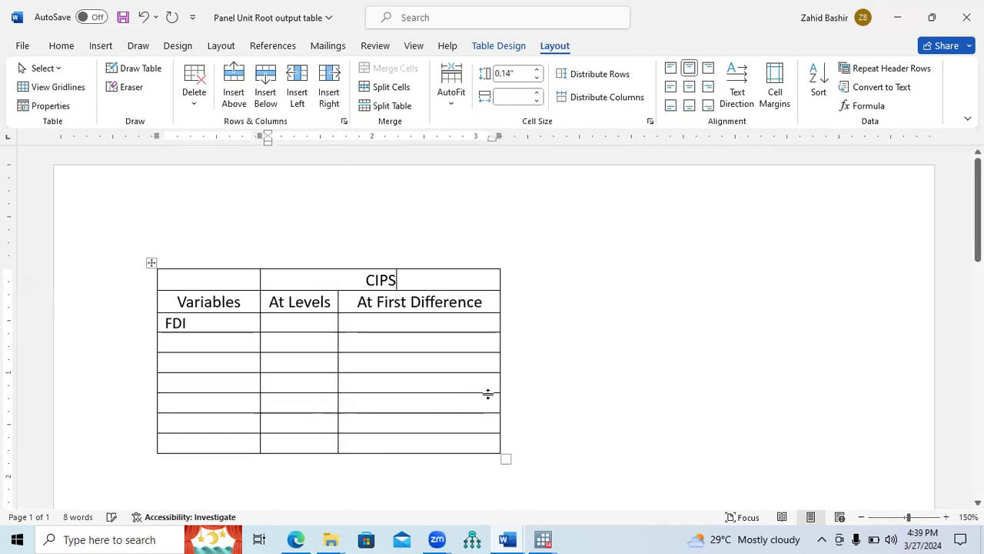
pyautogui.moveTo(480, 385); pyautogui.dragTo(434, 392)
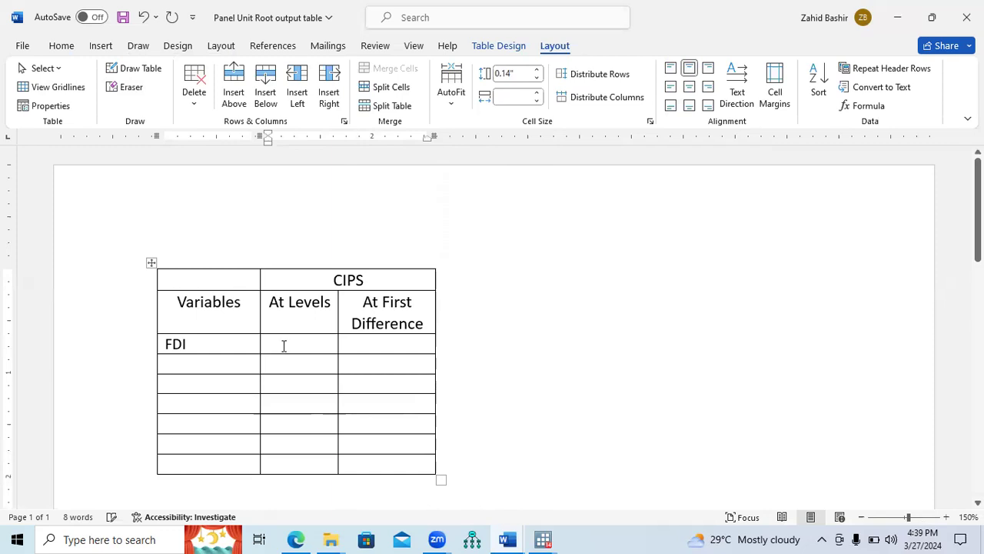
# Switch to Stata and copy the CIPS statistic -4.084 from the fdi level test output
pyautogui.click(298, 539)
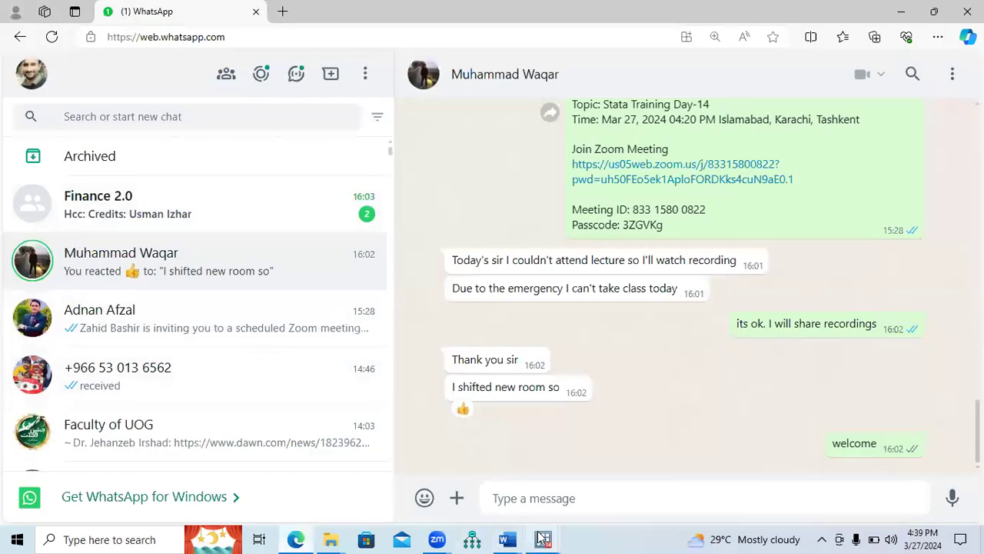
pyautogui.moveTo(543, 539)
pyautogui.click(471, 498)
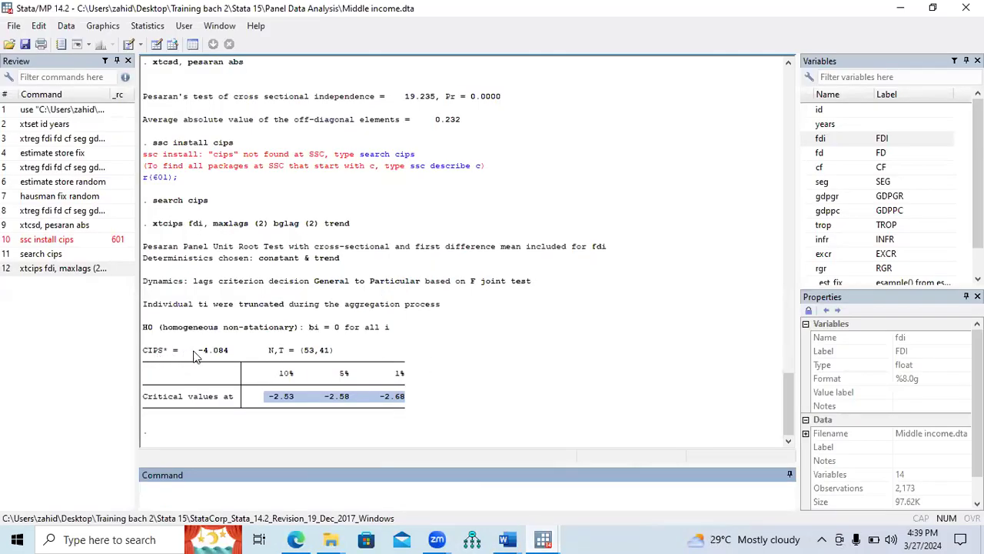
pyautogui.moveTo(199, 354); pyautogui.dragTo(230, 360)
pyautogui.hotkey('ctrl', 'c')
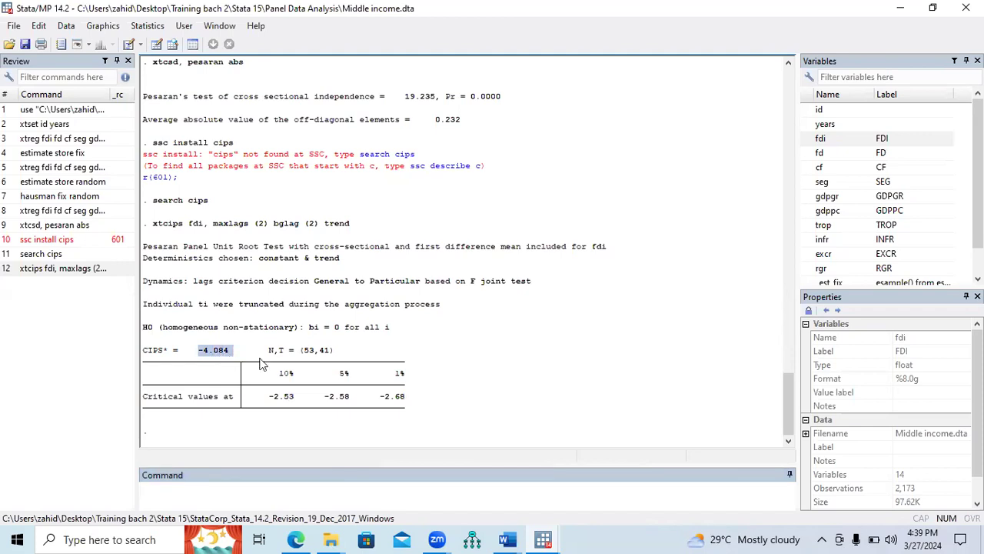
# In the Panel Unit Root output table in Word, enter -4.084*** as FDI's At Levels result and widen that column to about 0.9 inches
pyautogui.moveTo(508, 539)
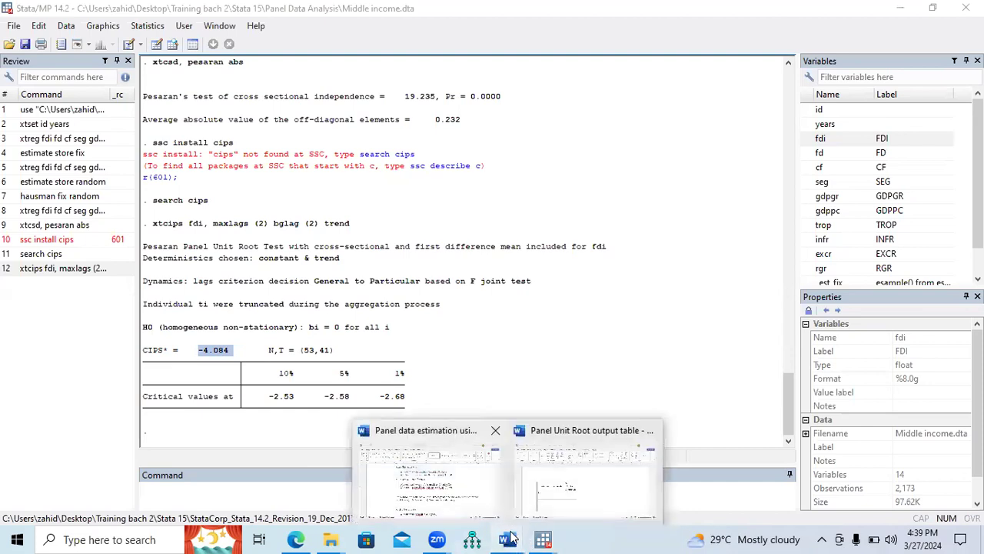
pyautogui.click(562, 506)
pyautogui.hotkey('ctrl', 'v')
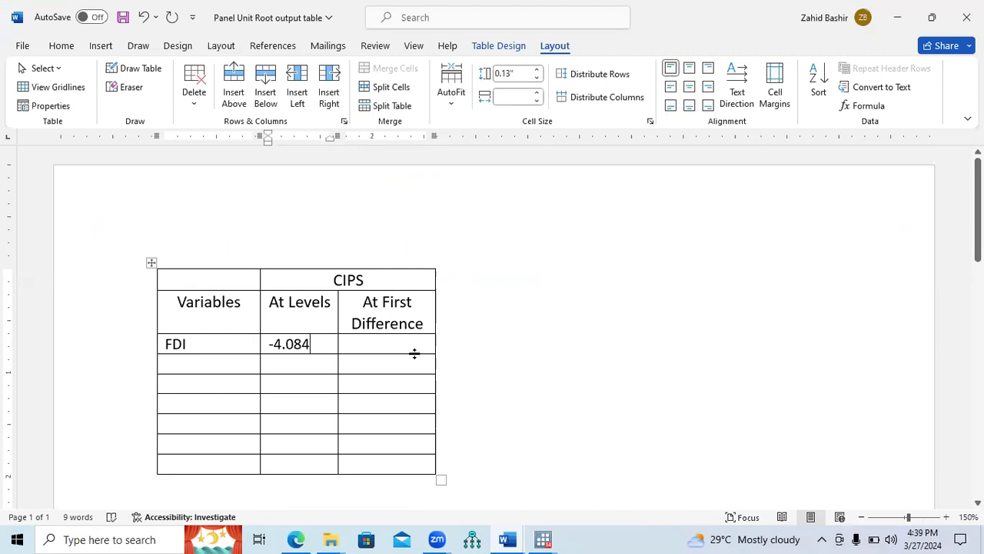
pyautogui.write('***')
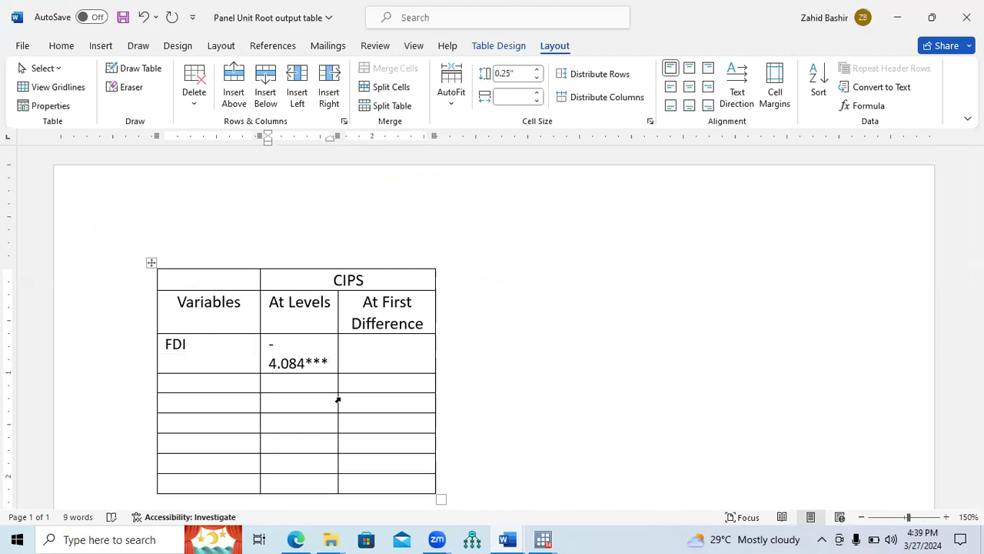
pyautogui.moveTo(337, 400); pyautogui.dragTo(351, 400)
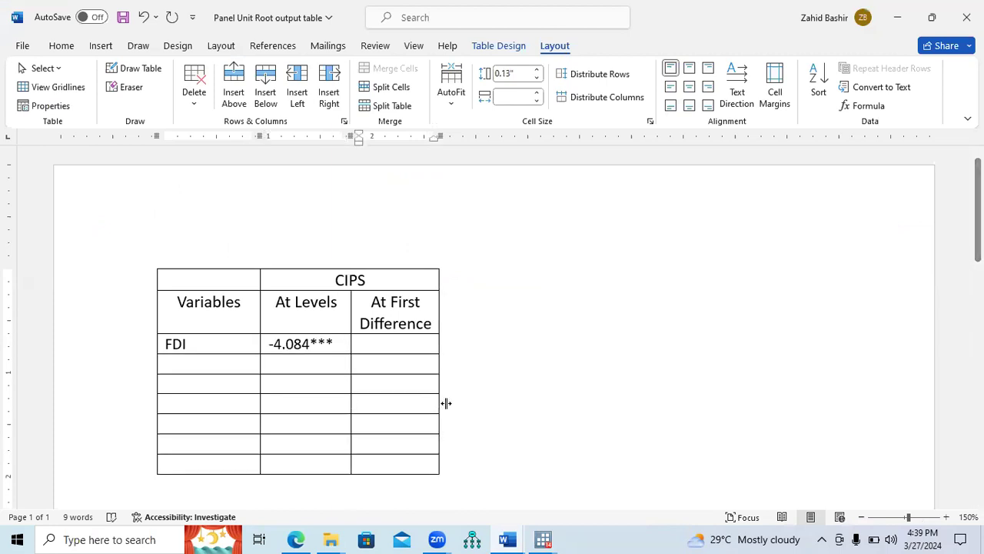
# Return to Stata and compare the CIPS statistic for fdi at level with the critical values at 10%, 5% and 1%
pyautogui.click(296, 539)
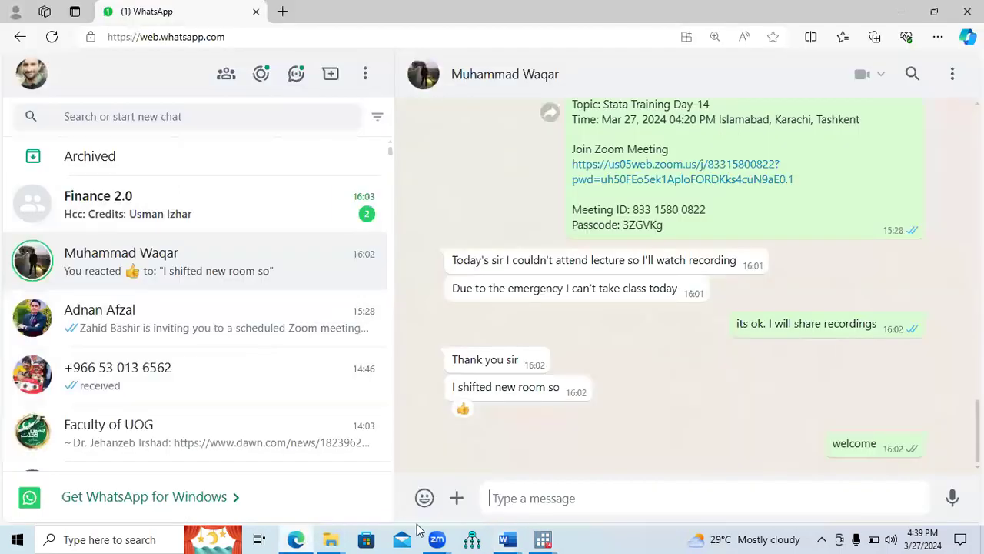
pyautogui.click(544, 538)
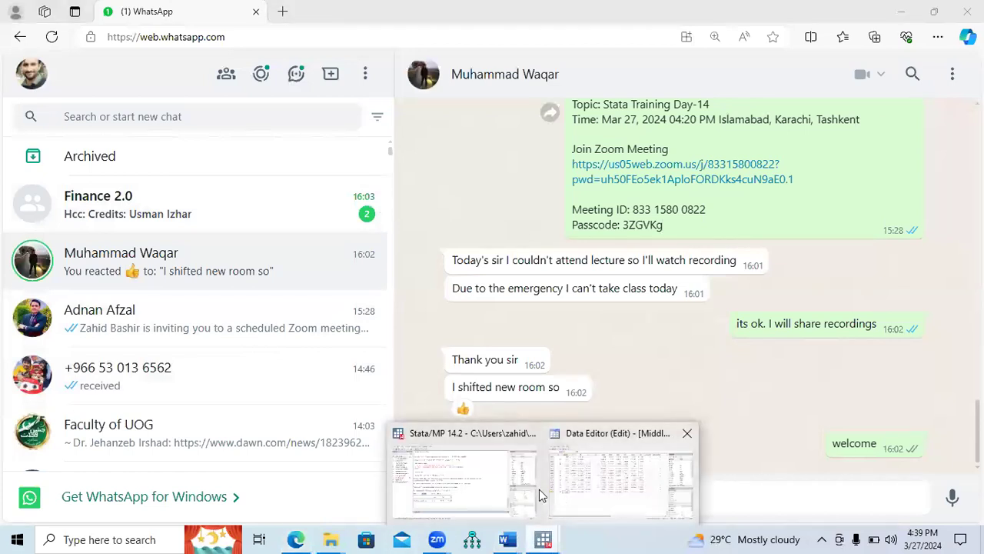
pyautogui.click(542, 492)
pyautogui.click(544, 538)
pyautogui.click(505, 504)
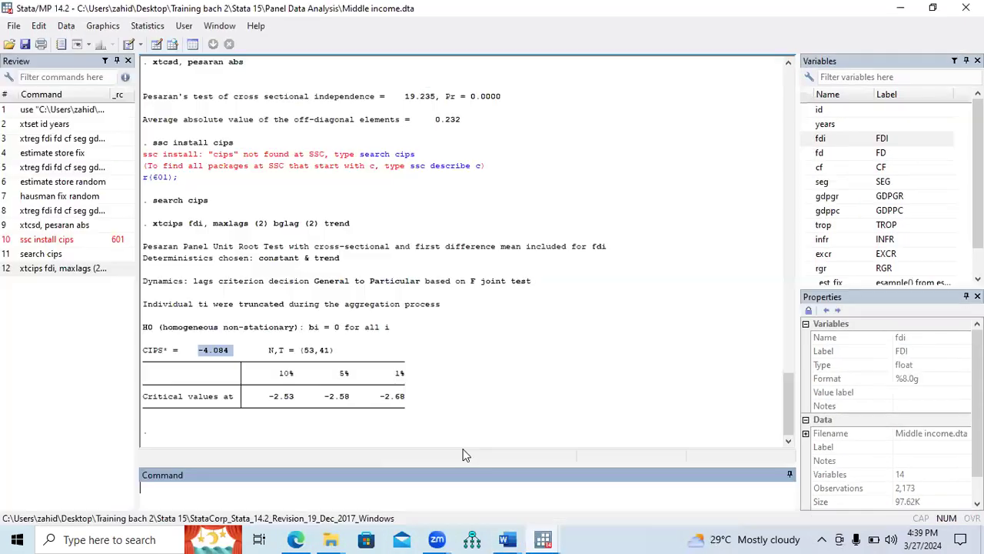
pyautogui.click(202, 357)
pyautogui.moveTo(199, 356); pyautogui.dragTo(232, 357)
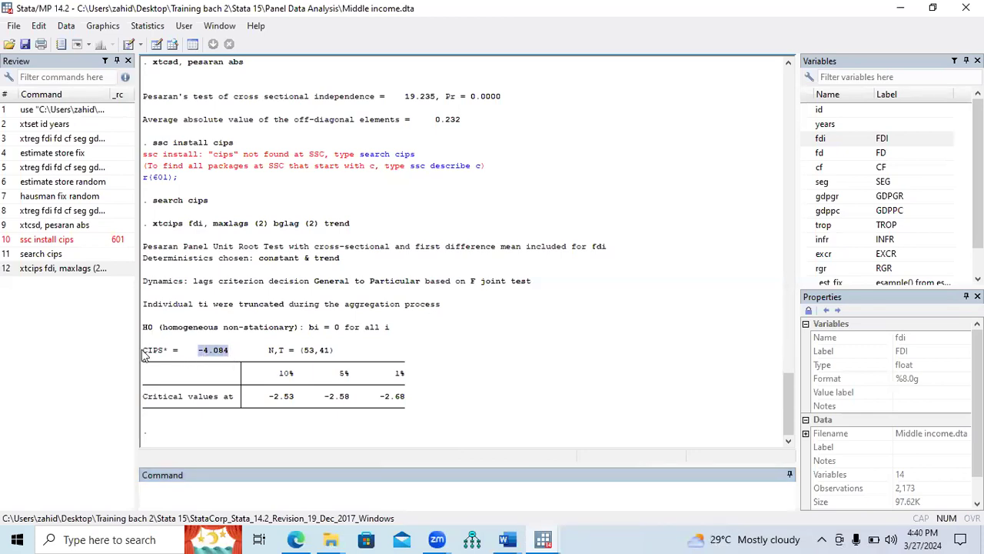
pyautogui.moveTo(146, 354); pyautogui.dragTo(231, 358)
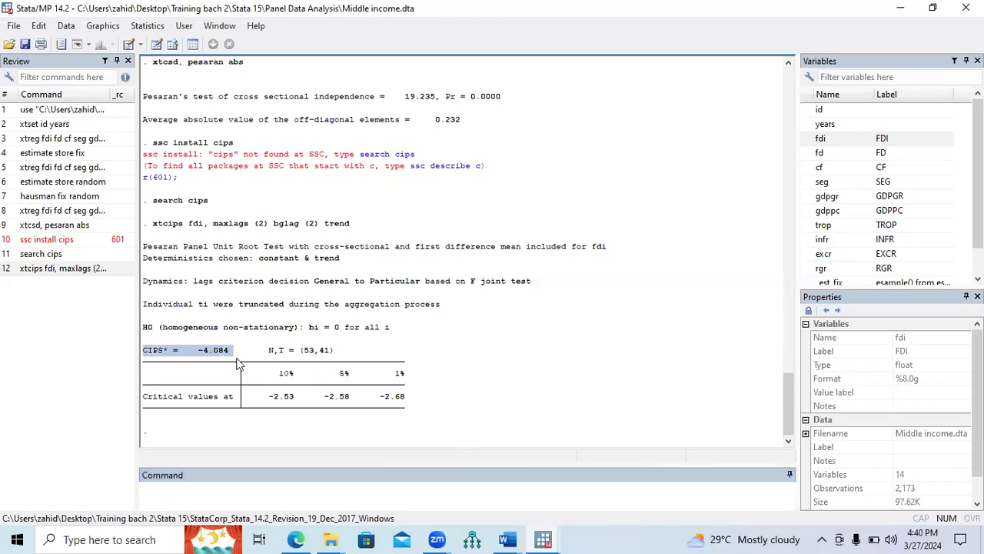
pyautogui.moveTo(271, 401); pyautogui.dragTo(292, 403)
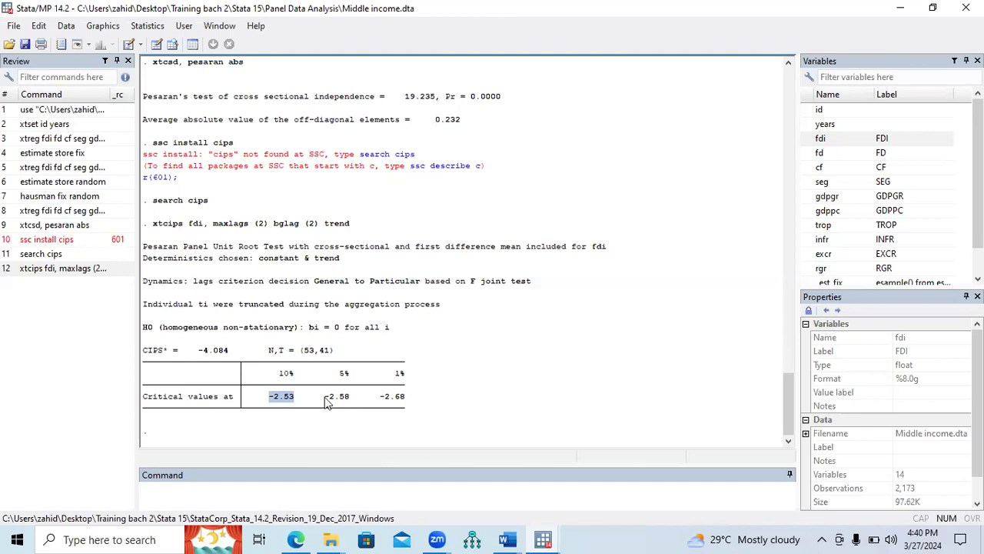
pyautogui.moveTo(326, 402); pyautogui.dragTo(350, 406)
pyautogui.moveTo(378, 402); pyautogui.dragTo(404, 406)
pyautogui.moveTo(143, 352); pyautogui.dragTo(225, 355)
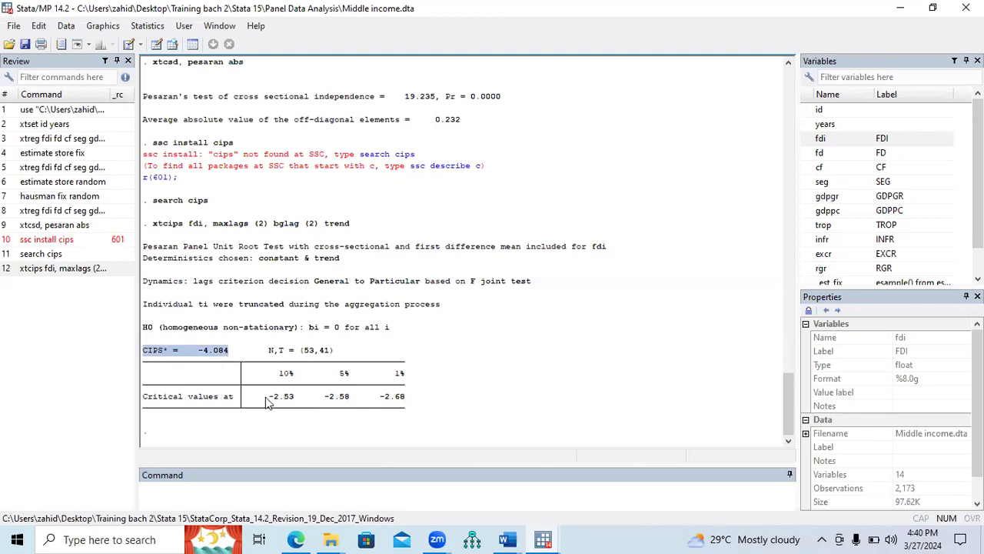
pyautogui.moveTo(265, 396); pyautogui.dragTo(296, 404)
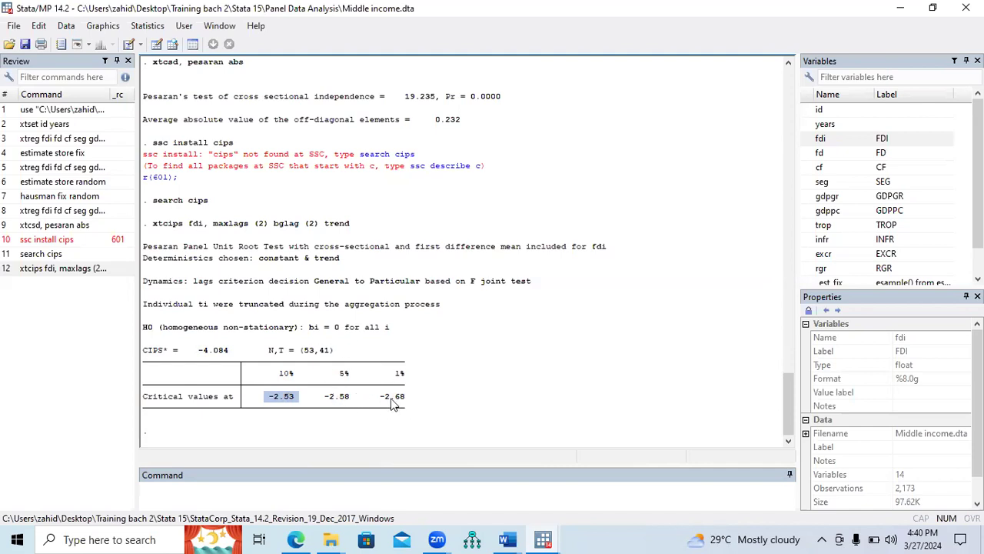
pyautogui.doubleClick(202, 354)
pyautogui.moveTo(275, 398); pyautogui.dragTo(405, 404)
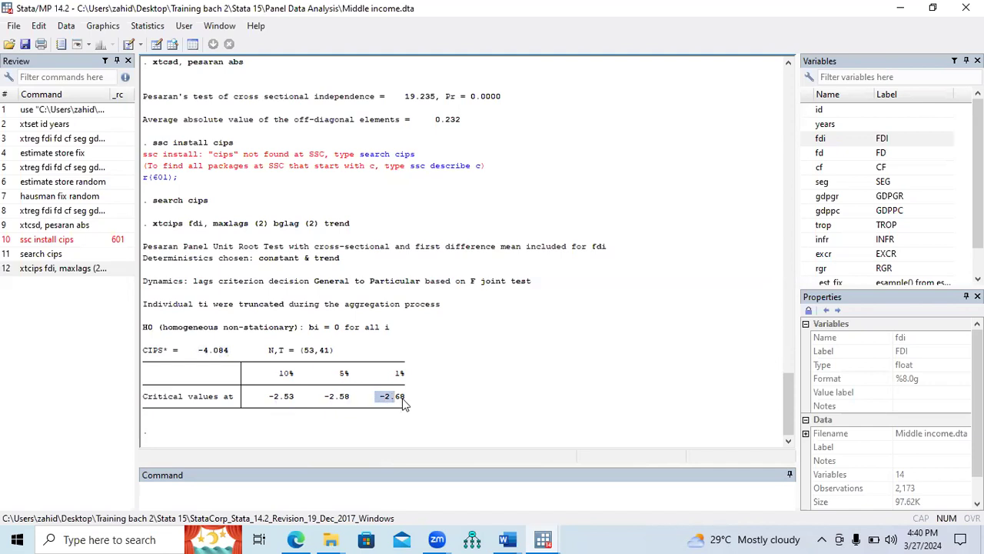
# Review the CIPS test commands in the Word panel data estimation notes, comparing Var at levels with d.Var at first difference
pyautogui.click(507, 539)
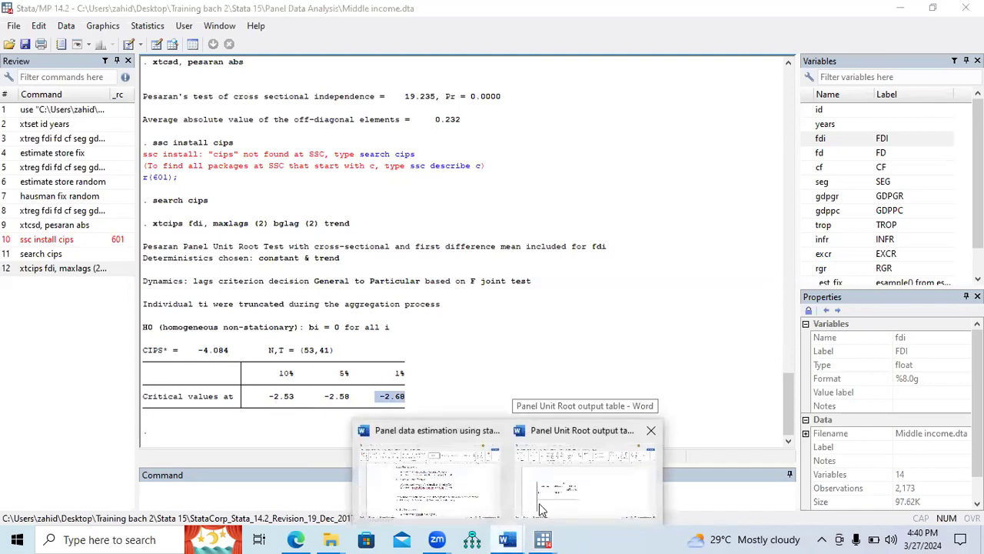
pyautogui.click(496, 496)
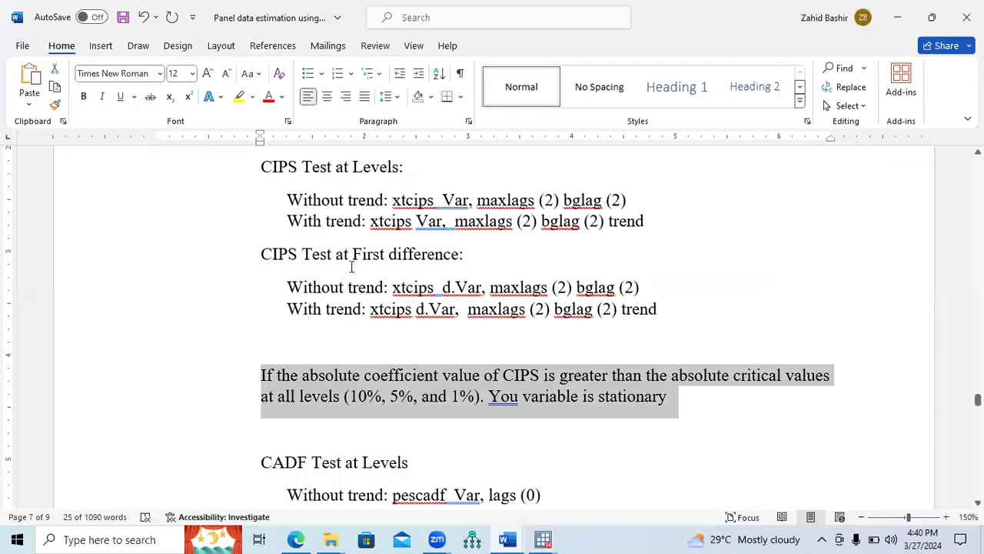
pyautogui.moveTo(282, 254); pyautogui.dragTo(445, 263)
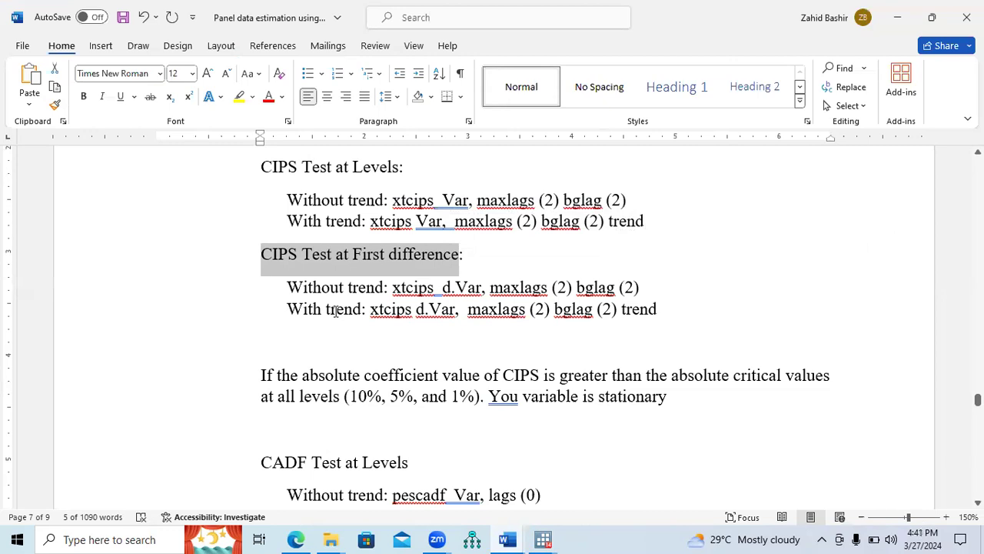
pyautogui.moveTo(644, 221); pyautogui.dragTo(444, 222)
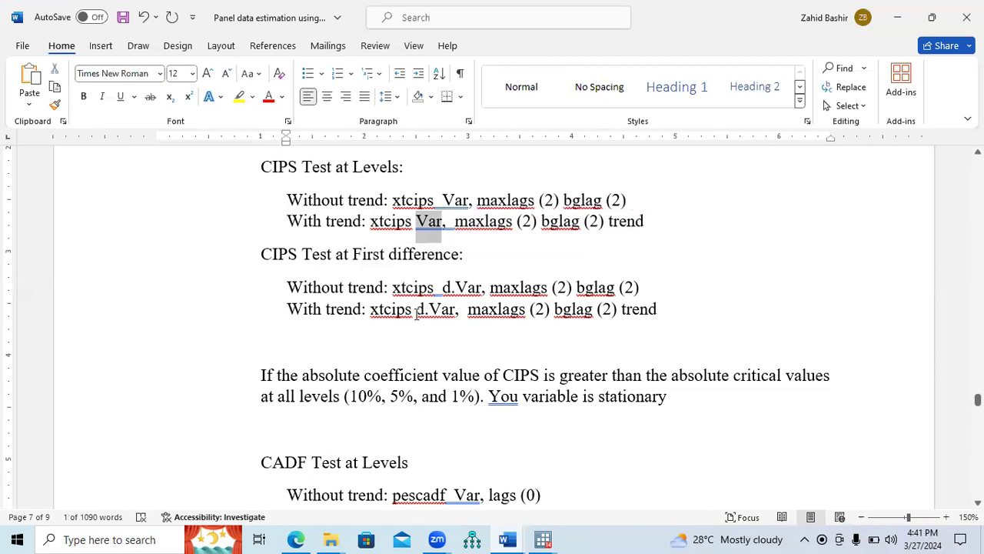
pyautogui.moveTo(418, 310); pyautogui.dragTo(429, 310)
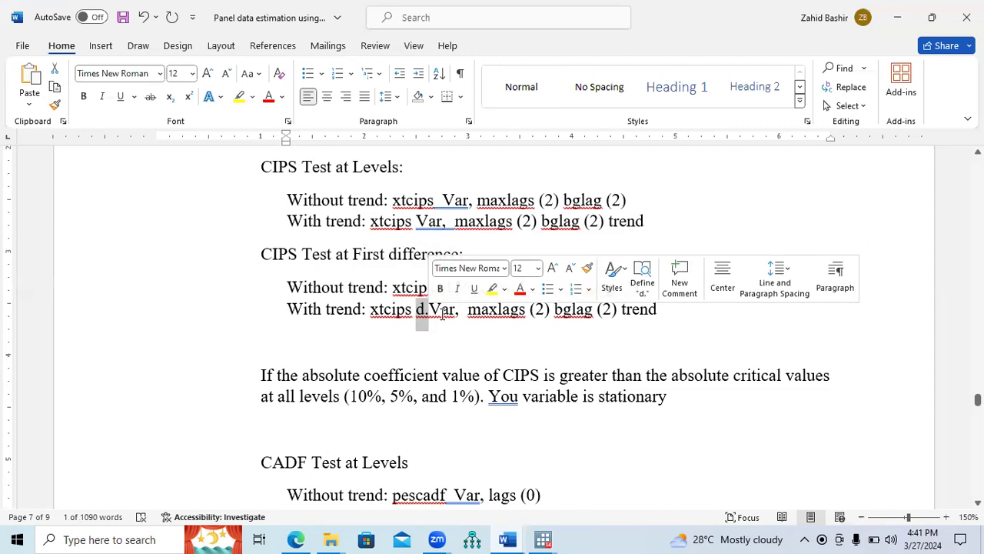
pyautogui.moveTo(353, 254); pyautogui.dragTo(459, 256)
# In Stata, reuse the previous fdi test command to run the first-difference test: xtcips d.fdi, maxlags (2) bglag (2) trend
pyautogui.click(544, 539)
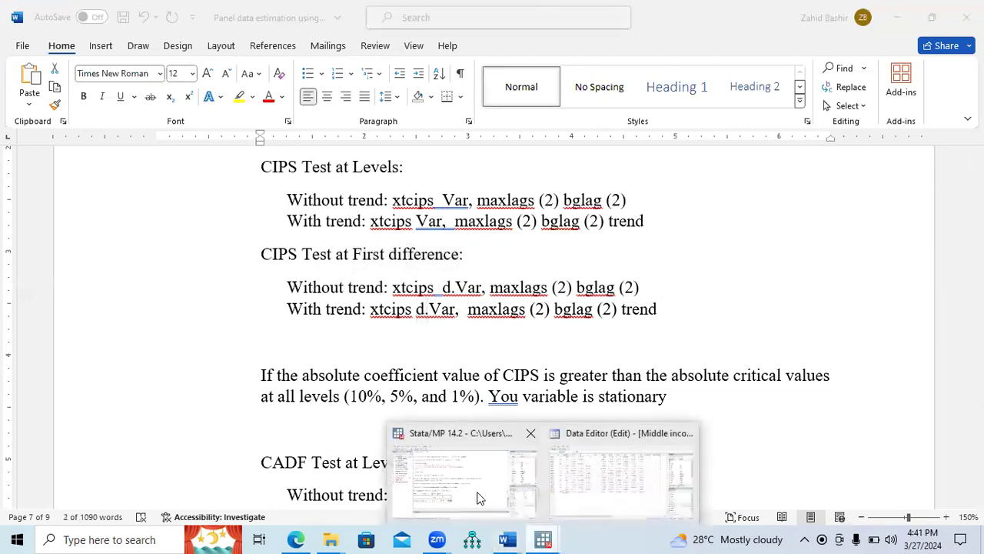
pyautogui.click(478, 496)
pyautogui.moveTo(350, 223); pyautogui.dragTo(155, 227)
pyautogui.hotkey('ctrl', 'c')
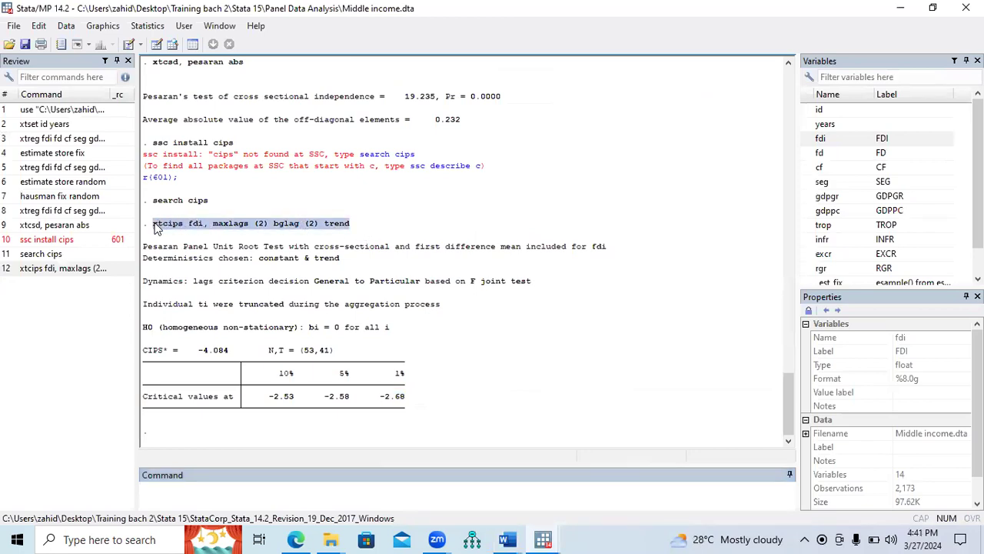
pyautogui.click(242, 492)
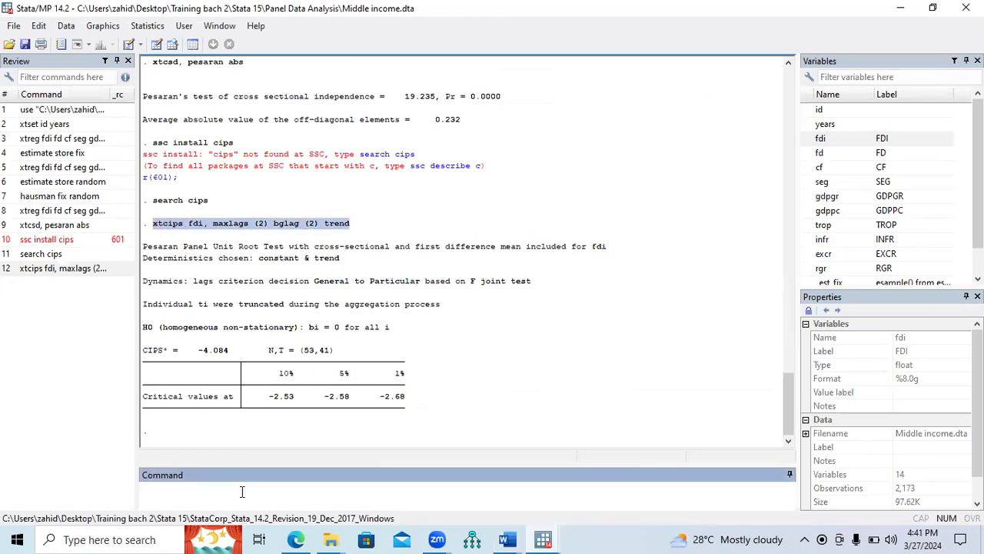
pyautogui.hotkey('ctrl', 'v')
pyautogui.click(182, 490)
pyautogui.write('d.')
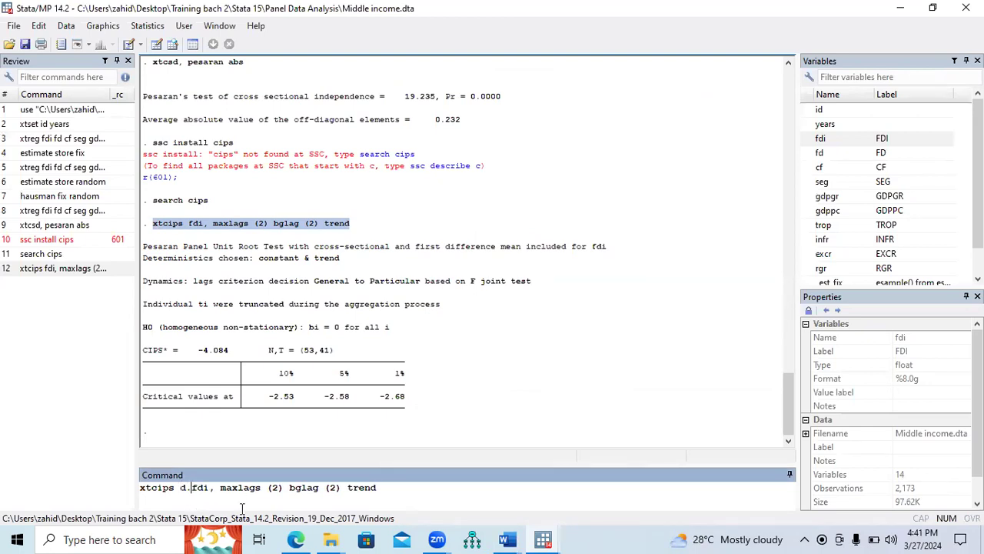
pyautogui.moveTo(180, 489); pyautogui.dragTo(209, 492)
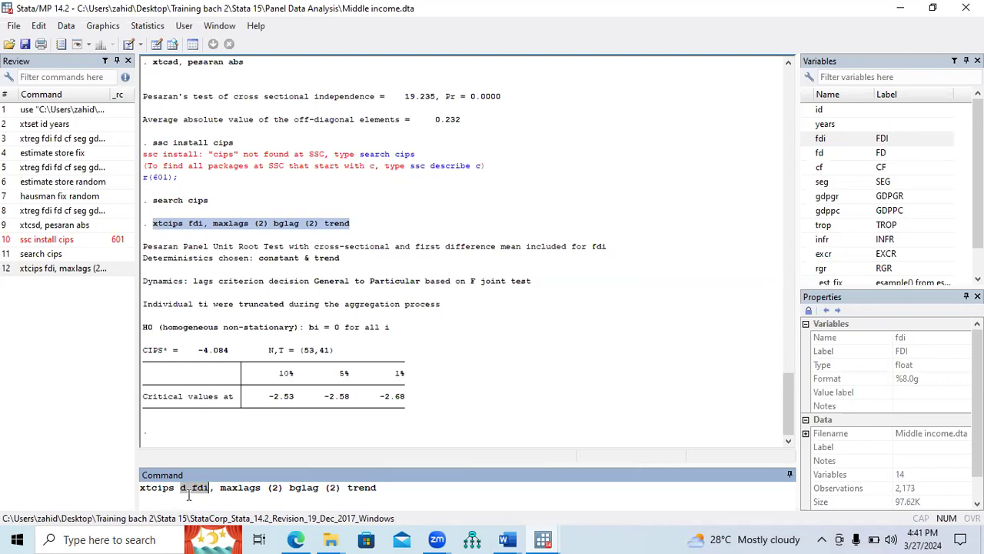
pyautogui.click(393, 488)
pyautogui.press('Return')
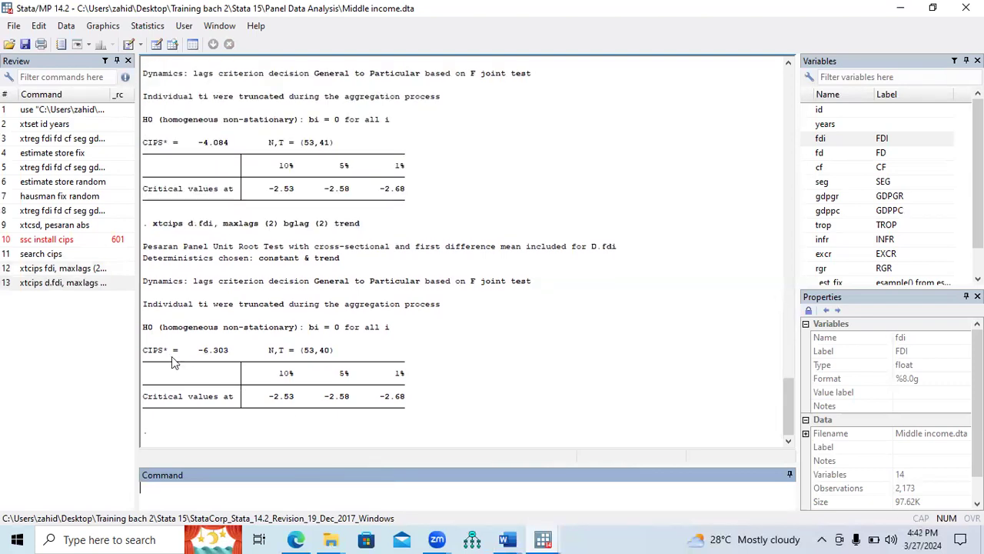
# Compare the first-difference CIPS statistic with its critical values and copy the statistic -6.303
pyautogui.moveTo(146, 355); pyautogui.dragTo(232, 355)
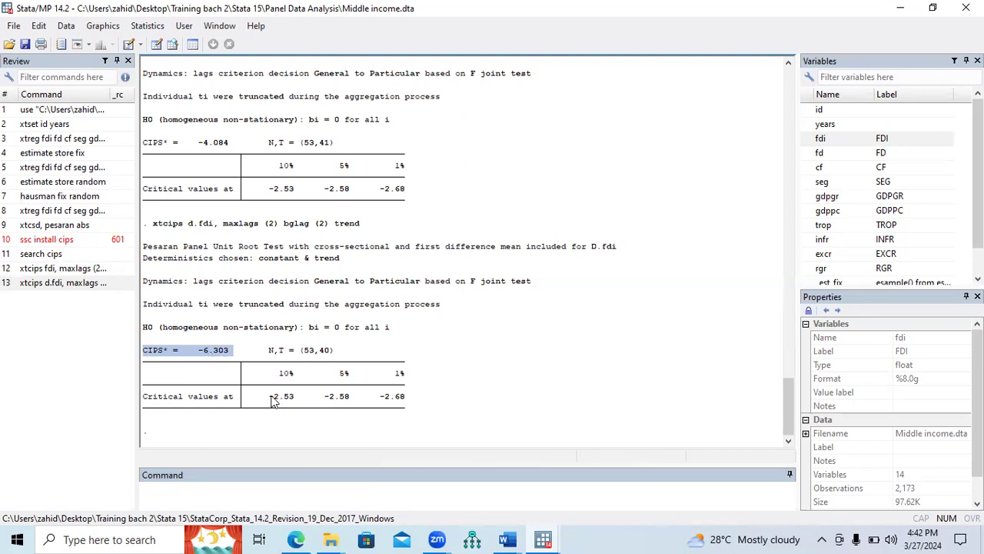
pyautogui.moveTo(270, 397); pyautogui.dragTo(407, 400)
pyautogui.moveTo(200, 352); pyautogui.dragTo(229, 356)
pyautogui.hotkey('ctrl', 'c')
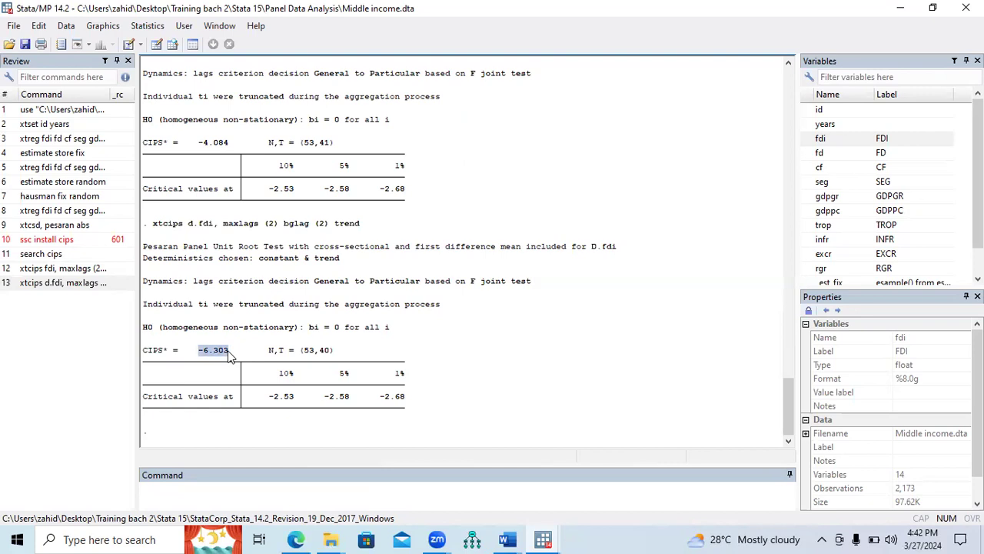
# Switch to the Word unit root output table and enter -6.303*** as the FDI result at first difference
pyautogui.click(507, 539)
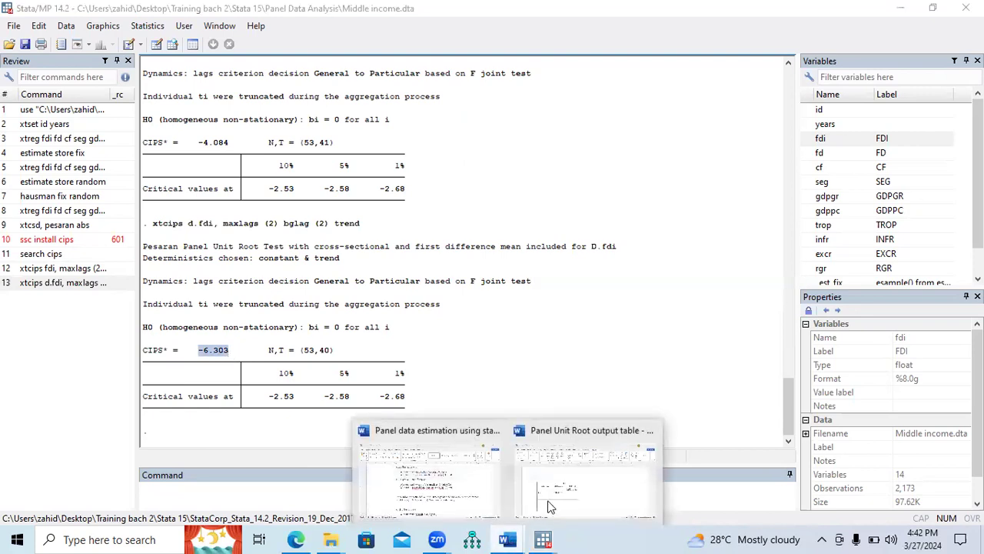
pyautogui.click(550, 496)
pyautogui.click(416, 349)
pyautogui.hotkey('ctrl', 'v')
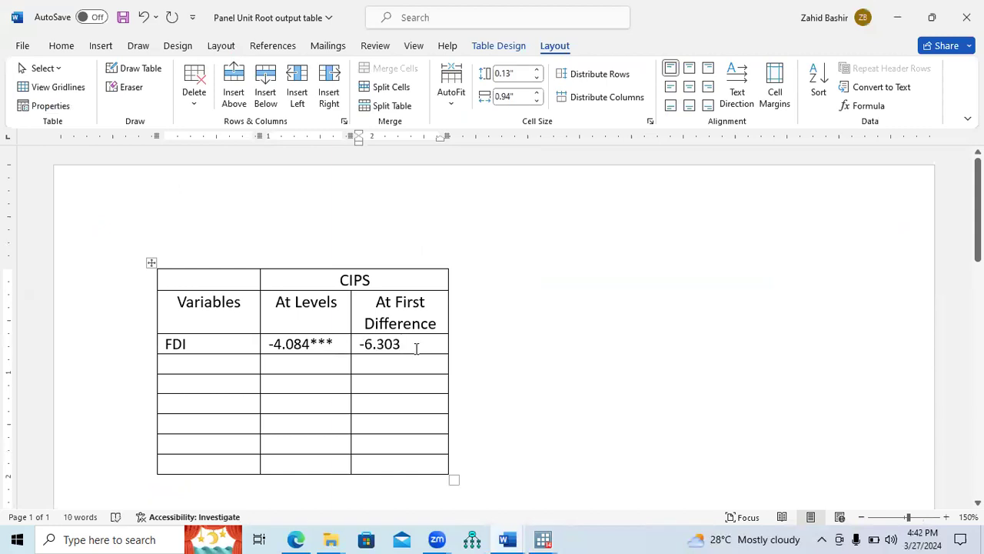
pyautogui.write('***')
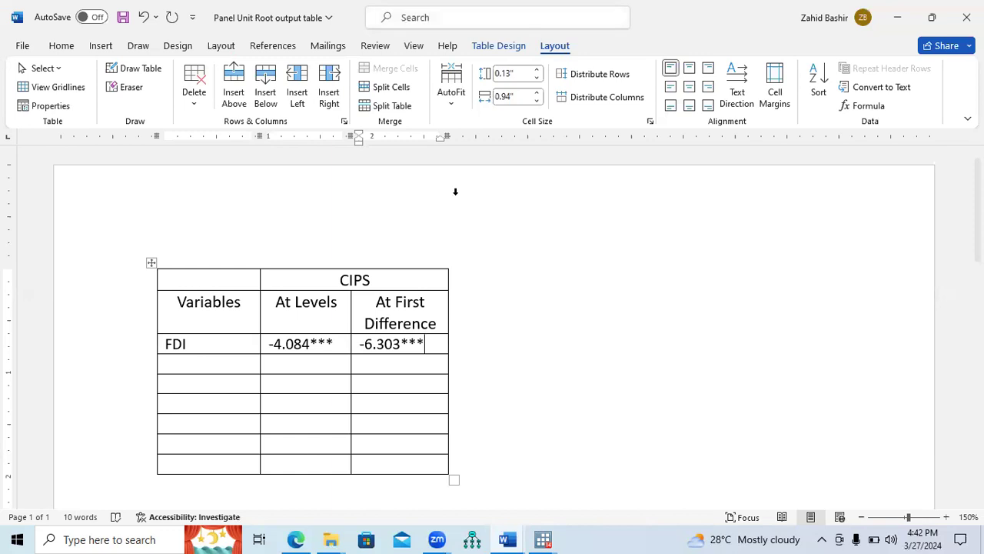
# Return to Stata and adapt the earlier fdi level test to run xtcips fd, maxlags (2) bglag (2) trend
pyautogui.moveTo(543, 536)
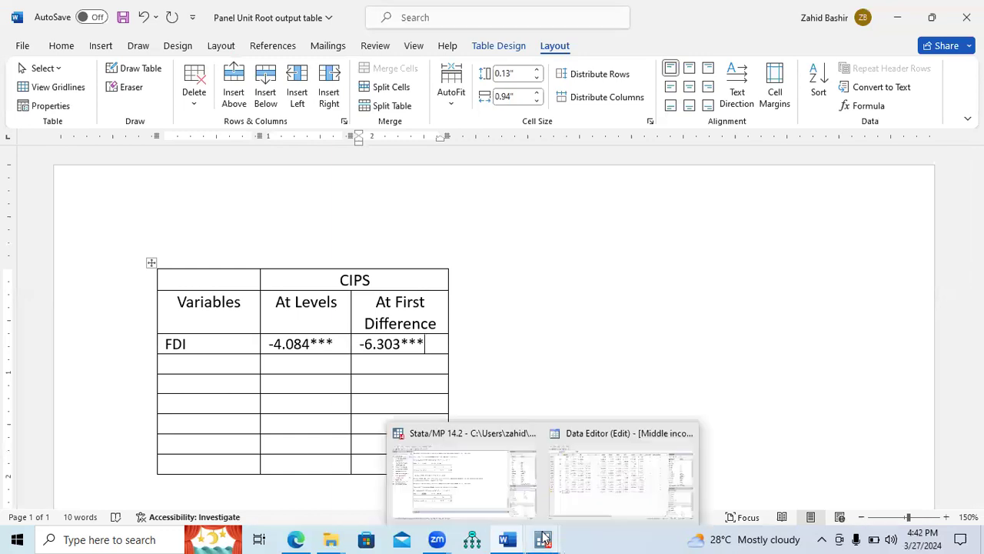
pyautogui.click(507, 486)
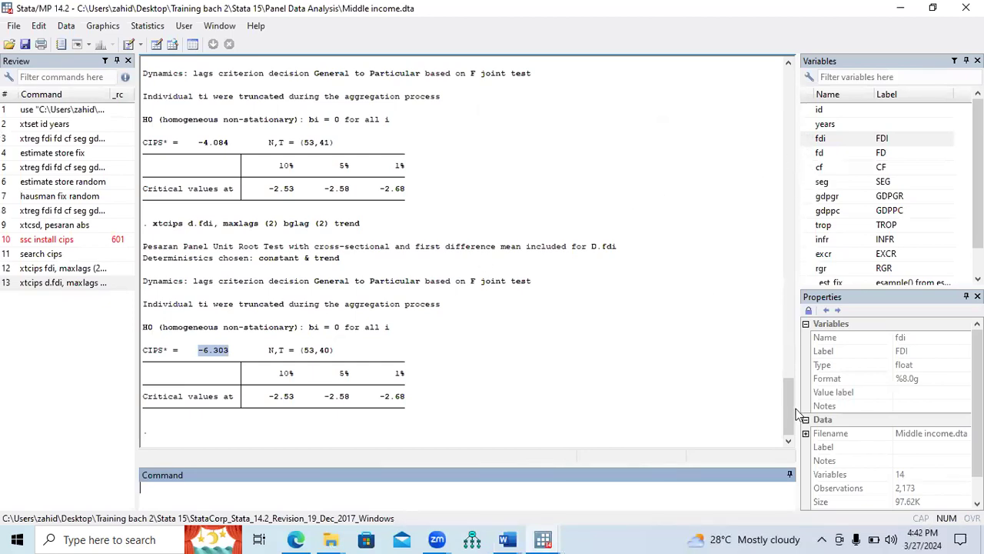
pyautogui.moveTo(787, 403); pyautogui.dragTo(789, 382)
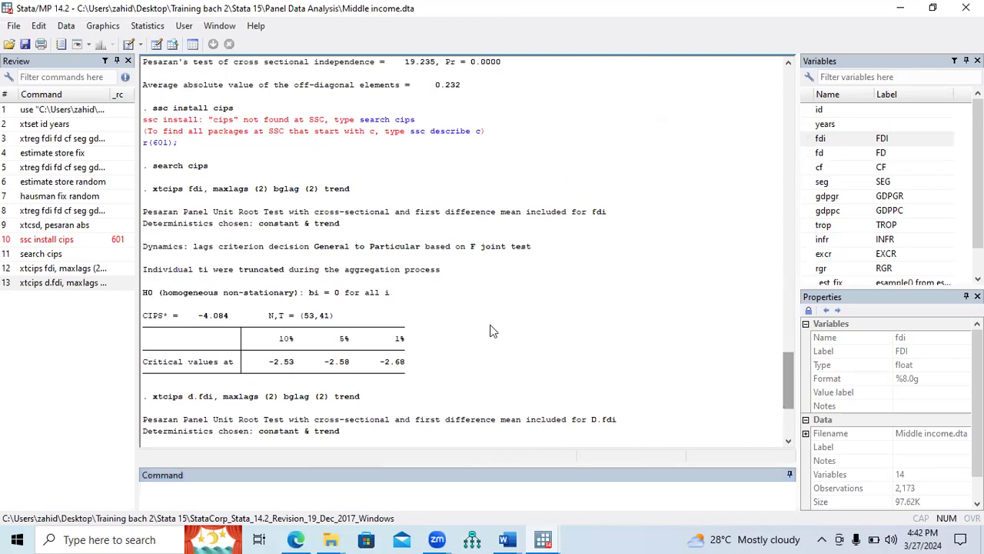
pyautogui.moveTo(355, 189); pyautogui.dragTo(158, 186)
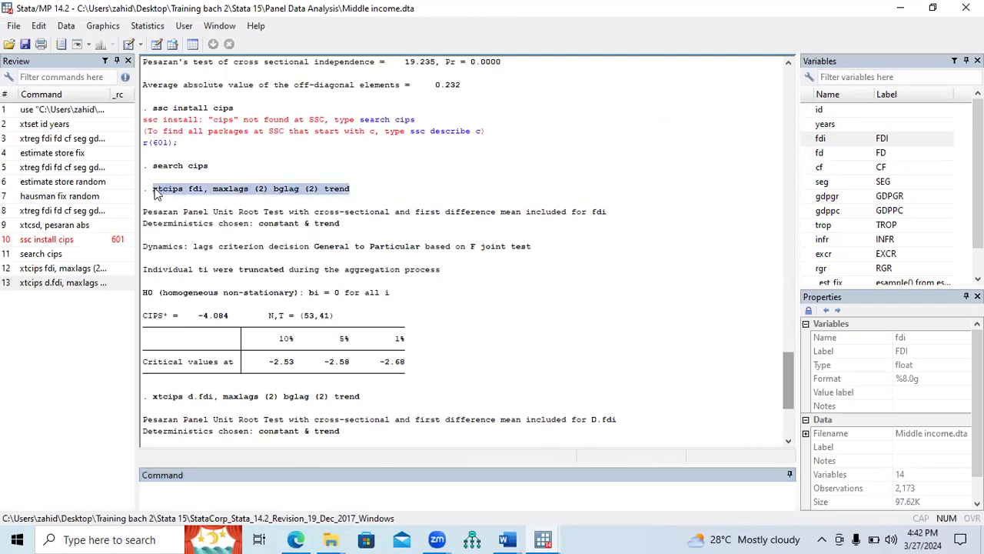
pyautogui.click(247, 498)
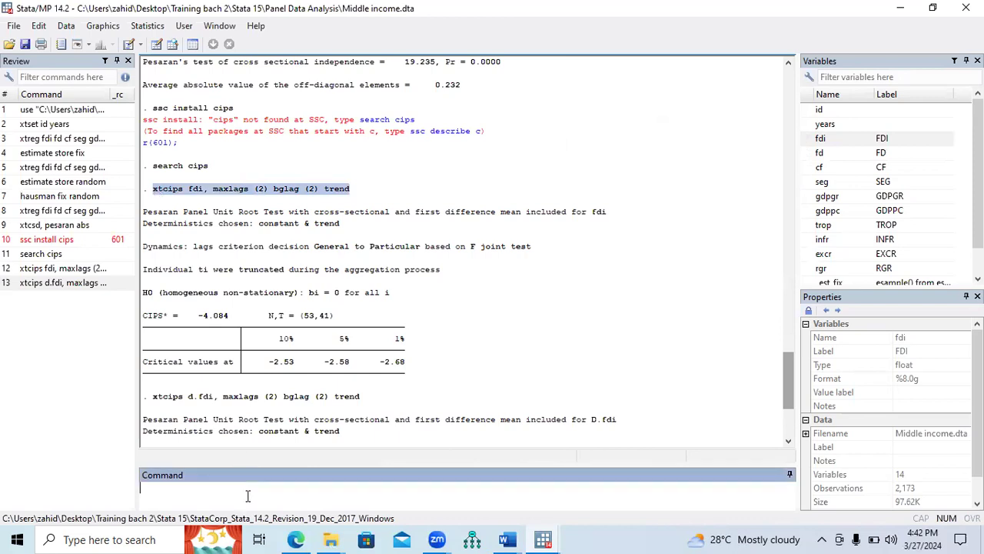
pyautogui.write('xtcips fdi, maxlags (2) bglag (2) trend')
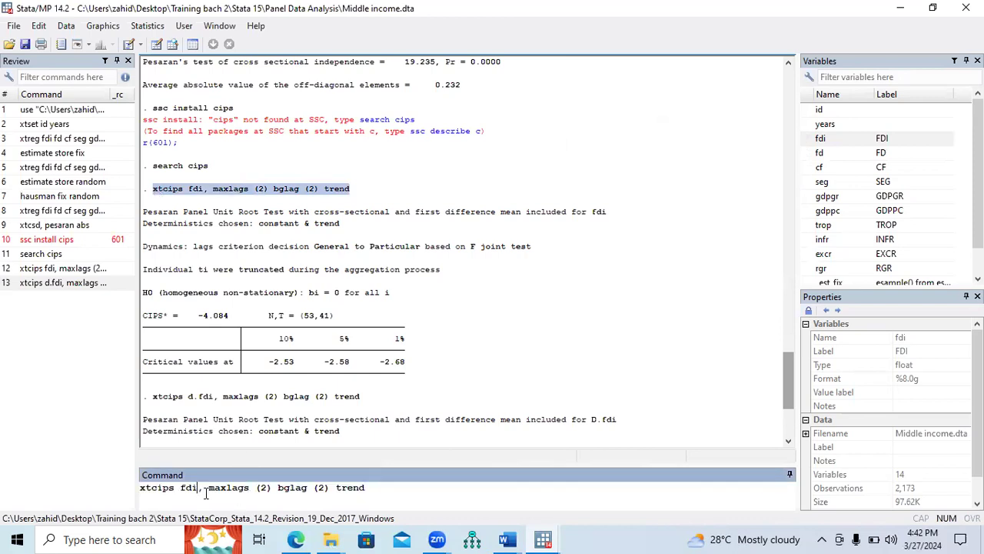
pyautogui.press('BackSpace')
pyautogui.press('BackSpace')
pyautogui.press('BackSpace')
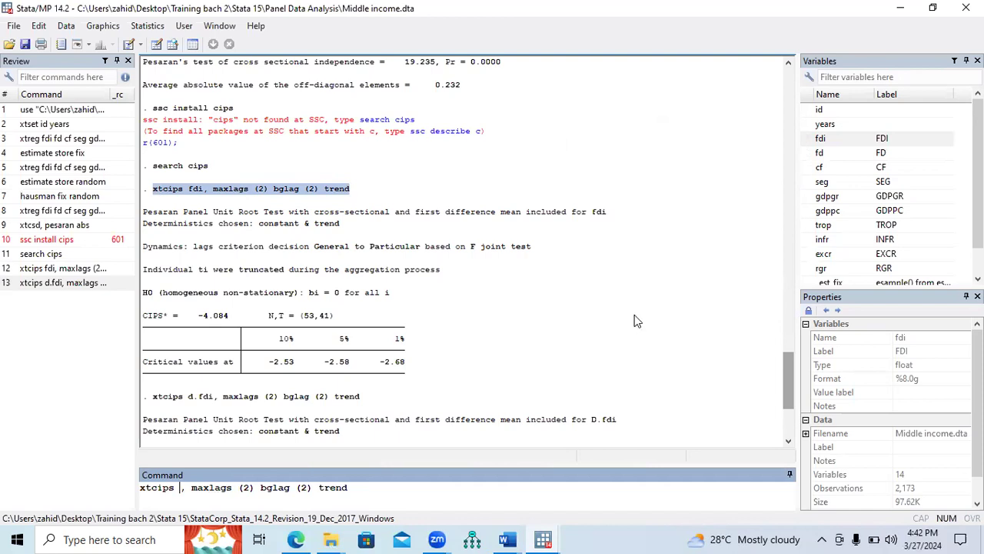
pyautogui.doubleClick(820, 153)
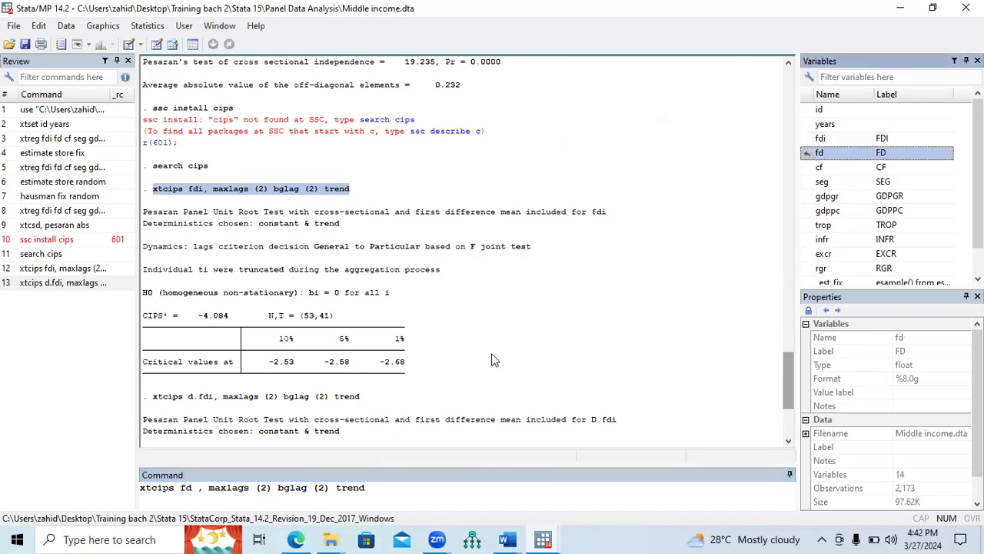
pyautogui.click(198, 495)
pyautogui.press('BackSpace')
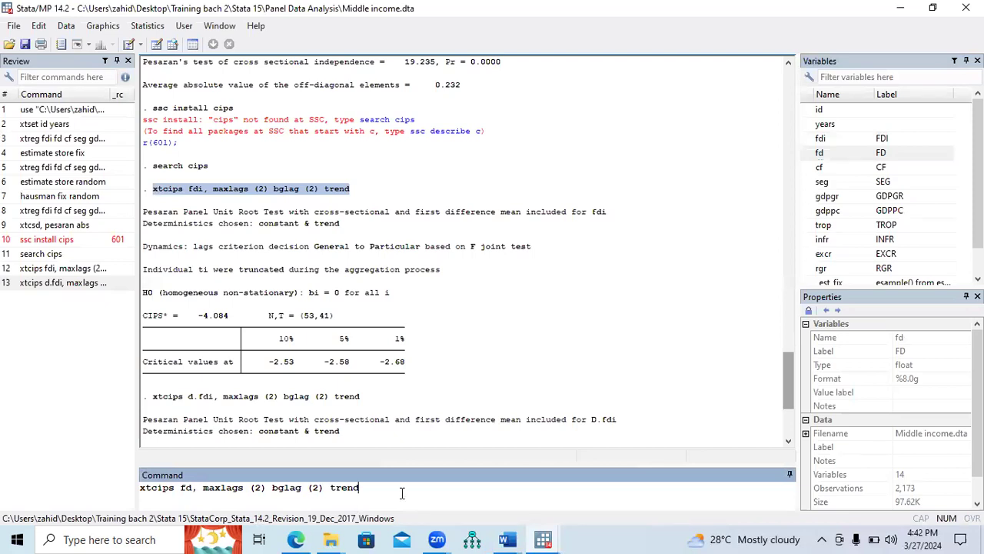
pyautogui.press('Return')
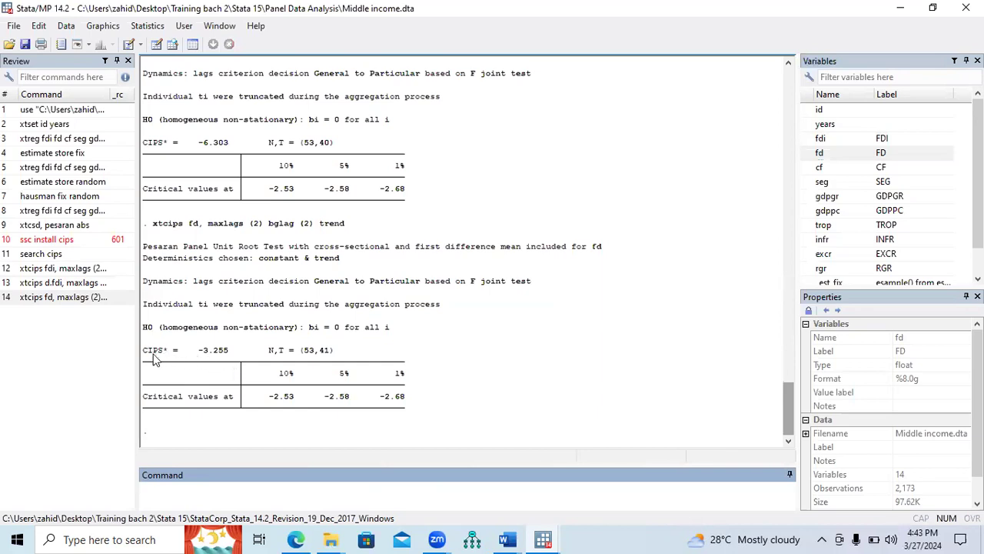
# Compare the CIPS statistic for fd at level with the critical values and copy the statistic
pyautogui.moveTo(143, 354); pyautogui.dragTo(229, 360)
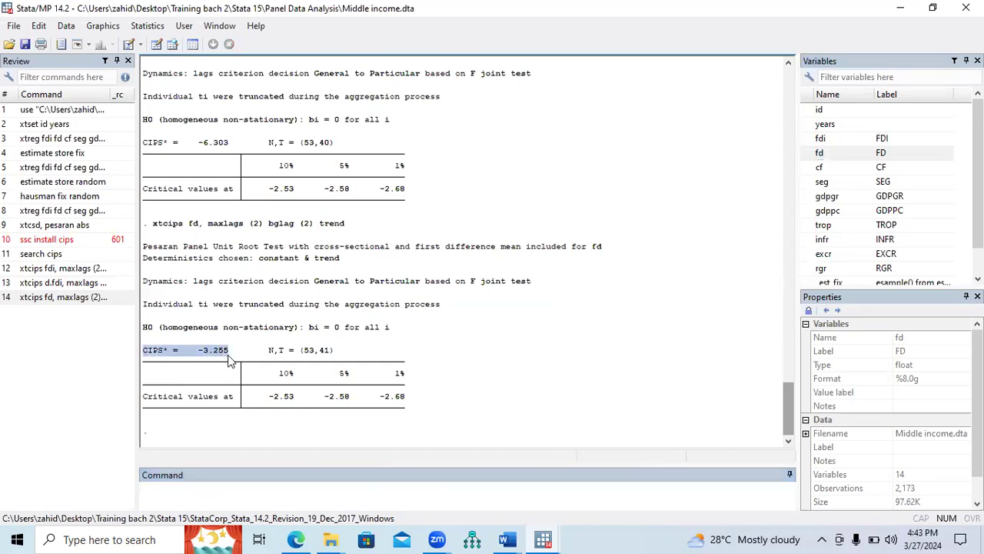
pyautogui.moveTo(269, 396); pyautogui.dragTo(406, 400)
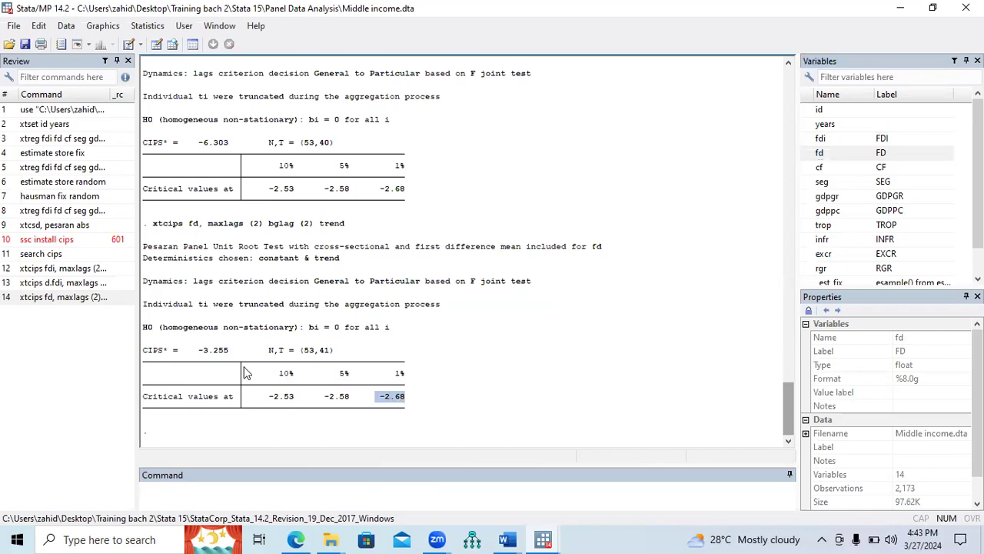
pyautogui.moveTo(199, 354); pyautogui.dragTo(228, 356)
pyautogui.hotkey('ctrl', 'c')
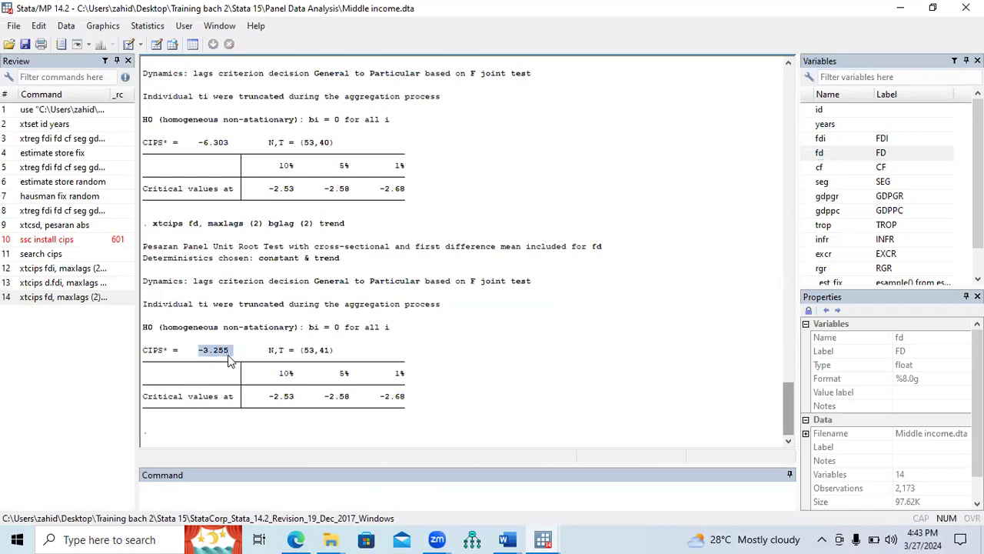
# In the Word output table, add an FD row with -3.255*** at levels and widen the first-difference column to about 1.44 inches
pyautogui.click(496, 537)
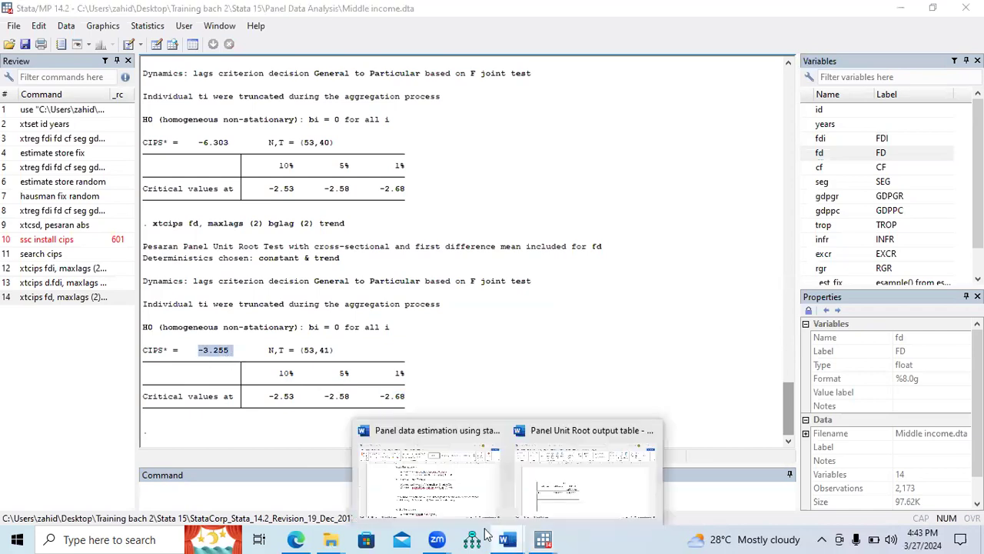
pyautogui.click(517, 472)
pyautogui.click(307, 367)
pyautogui.hotkey('ctrl', 'v')
pyautogui.click(213, 364)
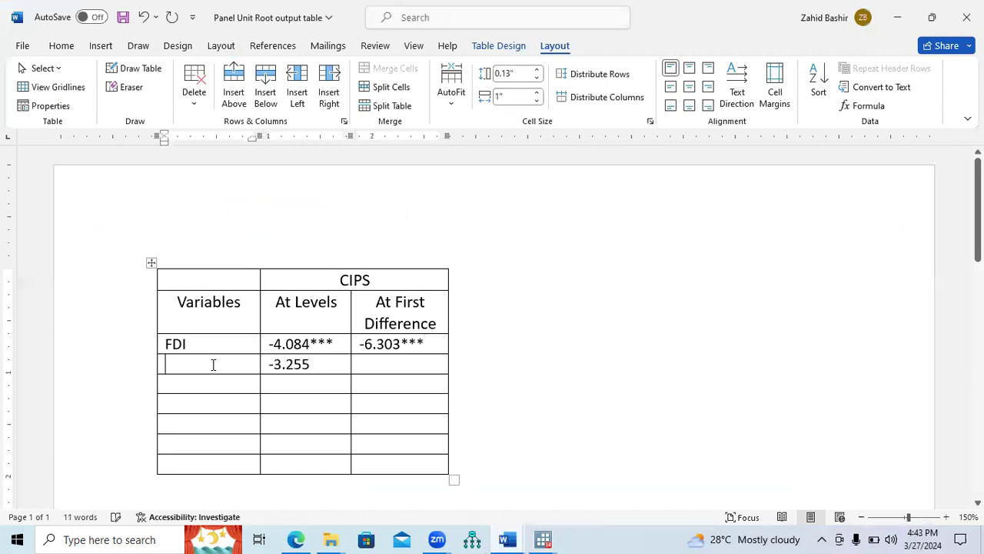
pyautogui.write('FD')
pyautogui.click(321, 363)
pyautogui.write('***')
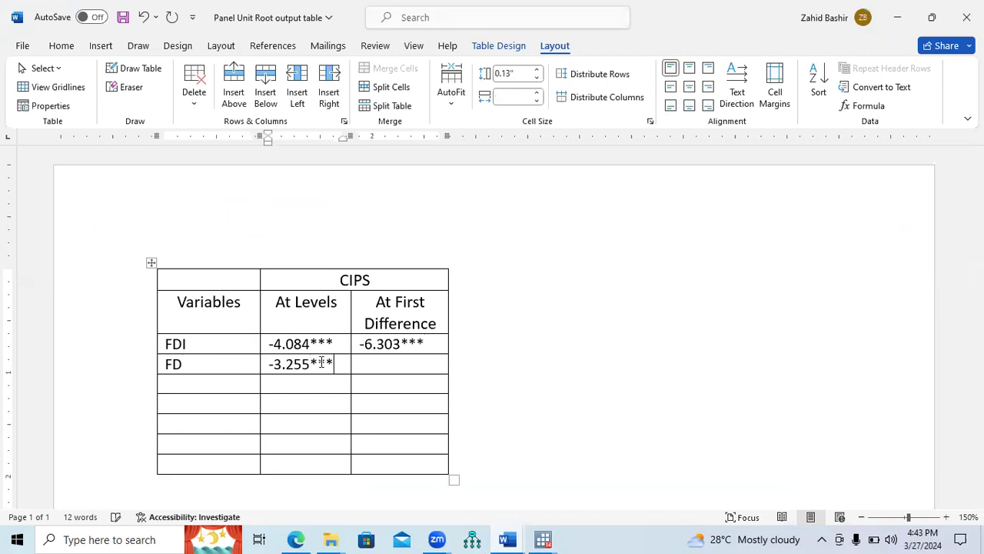
pyautogui.click(385, 360)
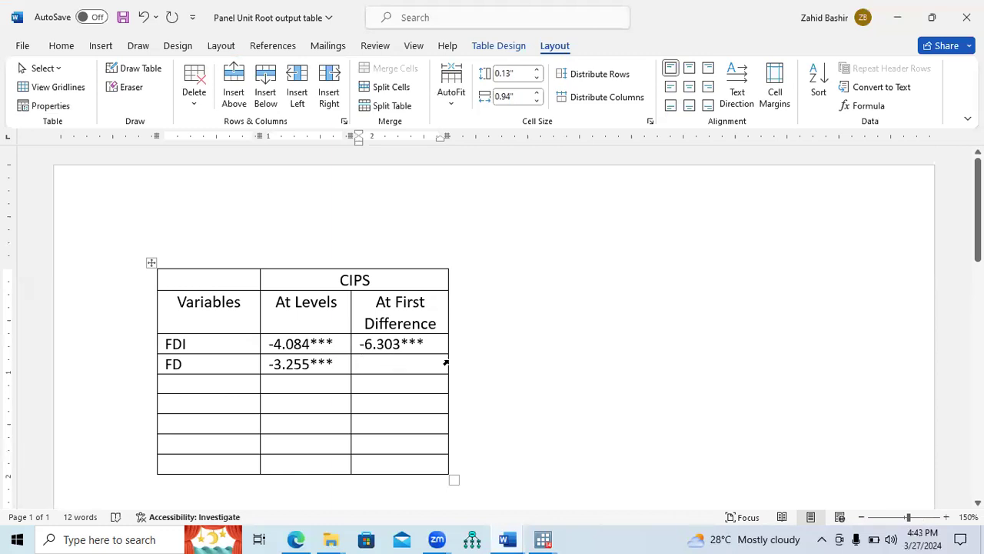
pyautogui.moveTo(462, 362); pyautogui.dragTo(500, 369)
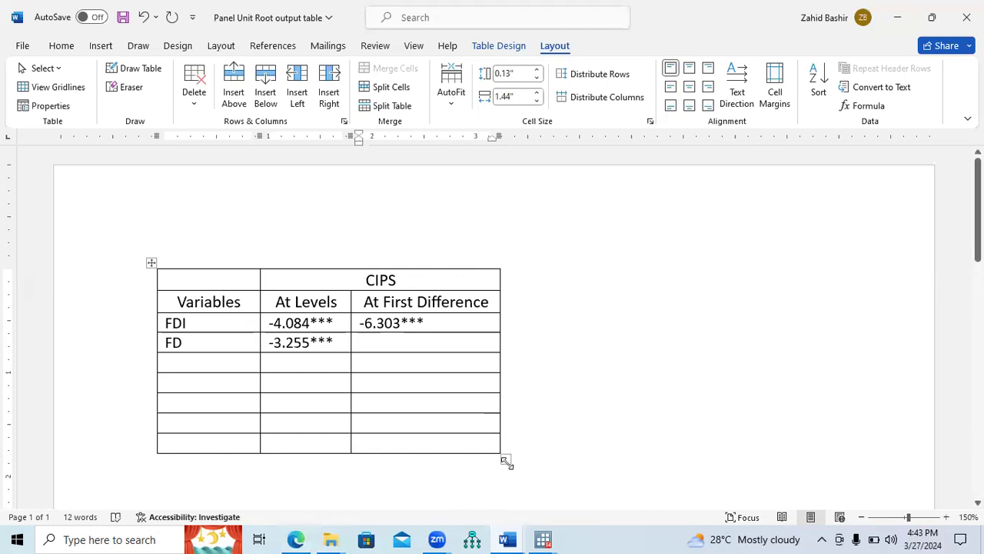
# Return to Stata and copy the fd test command xtcips fd, maxlags (2) bglag (2) trend back in for reuse
pyautogui.moveTo(543, 539)
pyautogui.click(529, 435)
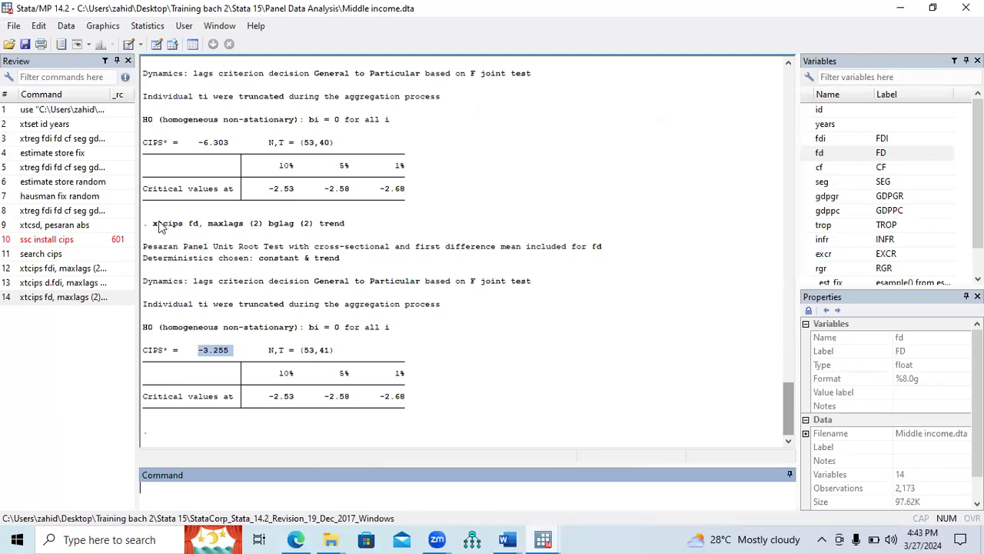
pyautogui.moveTo(152, 224); pyautogui.dragTo(346, 229)
pyautogui.hotkey('ctrl', 'c')
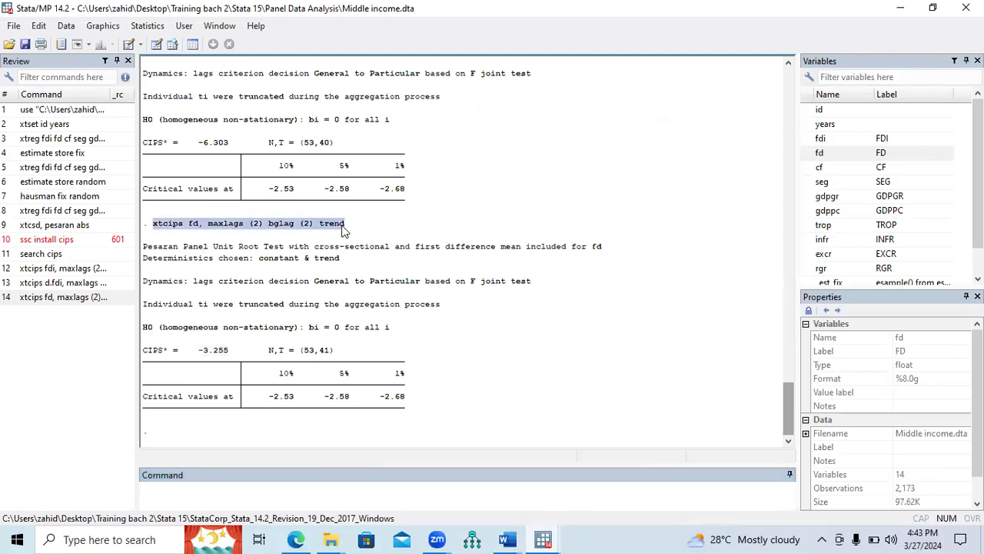
pyautogui.click(335, 489)
pyautogui.hotkey('ctrl', 'v')
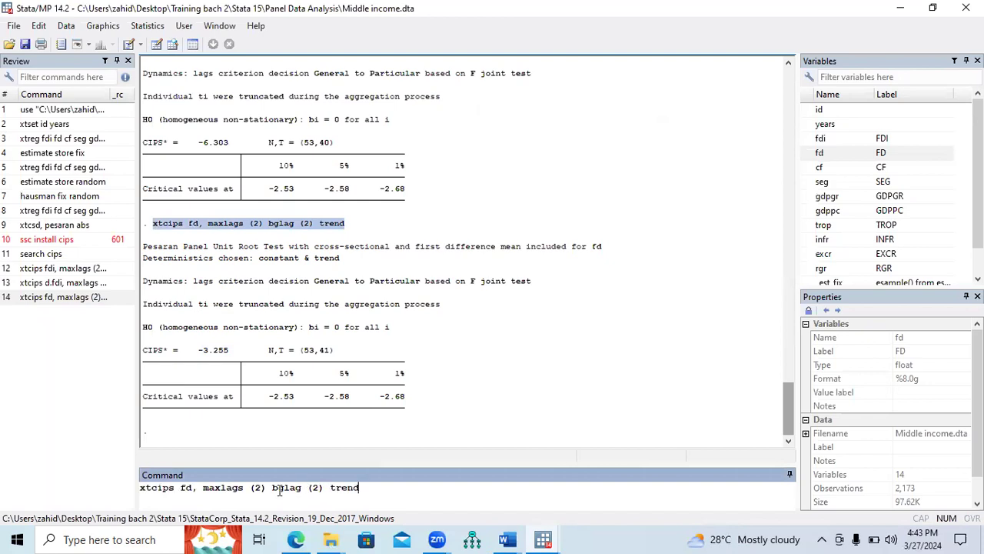
# Run the CIPS unit root test on first-differenced fd with the command xtcips d.fd, maxlags (2) bglag (2) trend
pyautogui.write('d.')
pyautogui.moveTo(184, 493); pyautogui.dragTo(203, 491)
pyautogui.click(387, 491)
pyautogui.press('Return')
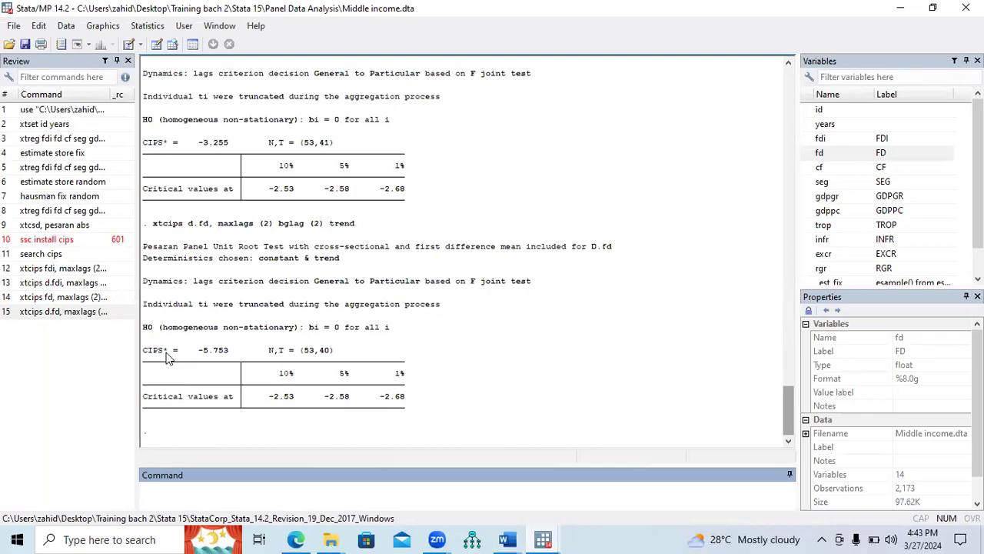
# Copy the d.fd CIPS statistic into the FD row's At First Difference cell in Word as -5.753***, and save the document
pyautogui.moveTo(196, 354); pyautogui.dragTo(228, 354)
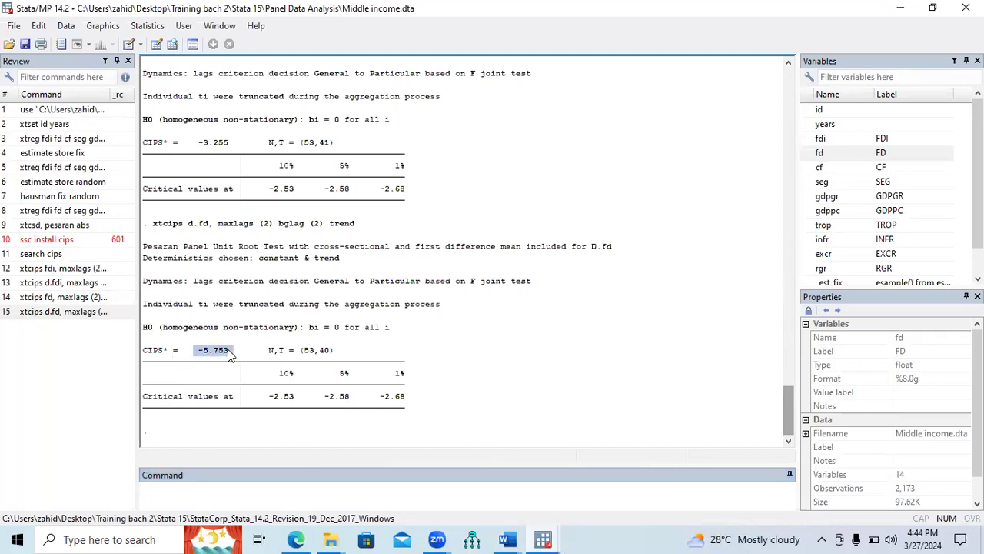
pyautogui.moveTo(271, 401); pyautogui.dragTo(403, 403)
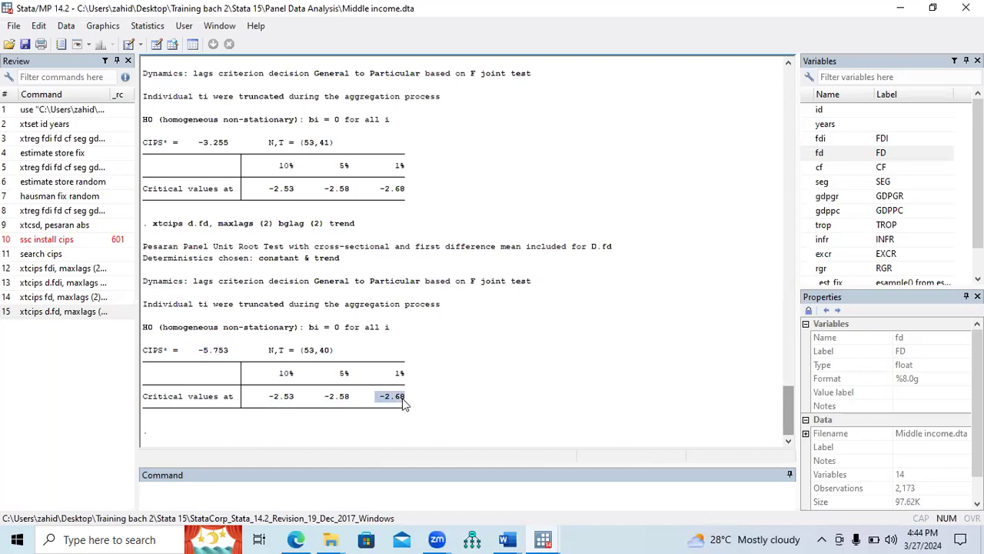
pyautogui.moveTo(198, 353); pyautogui.dragTo(233, 353)
pyautogui.hotkey('ctrl', 'c')
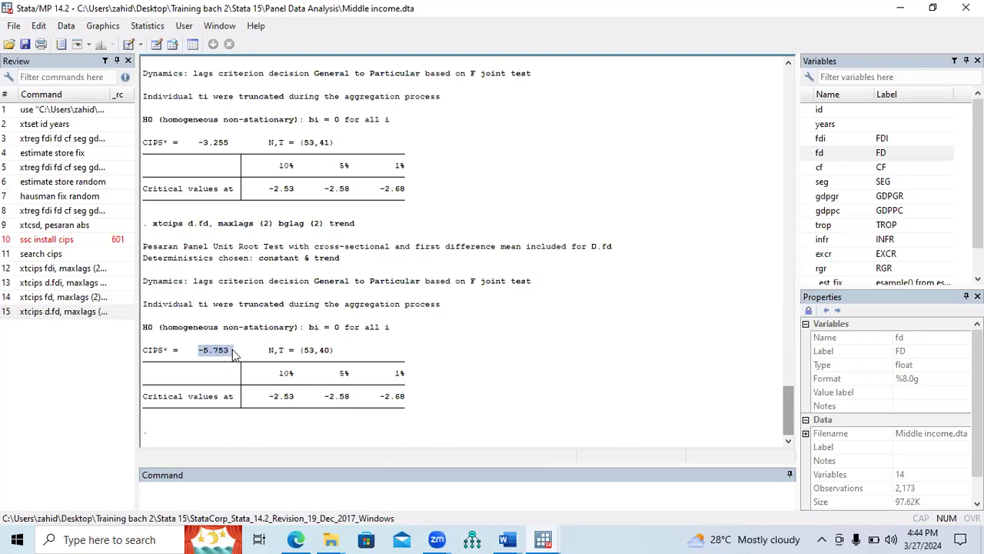
pyautogui.moveTo(507, 538)
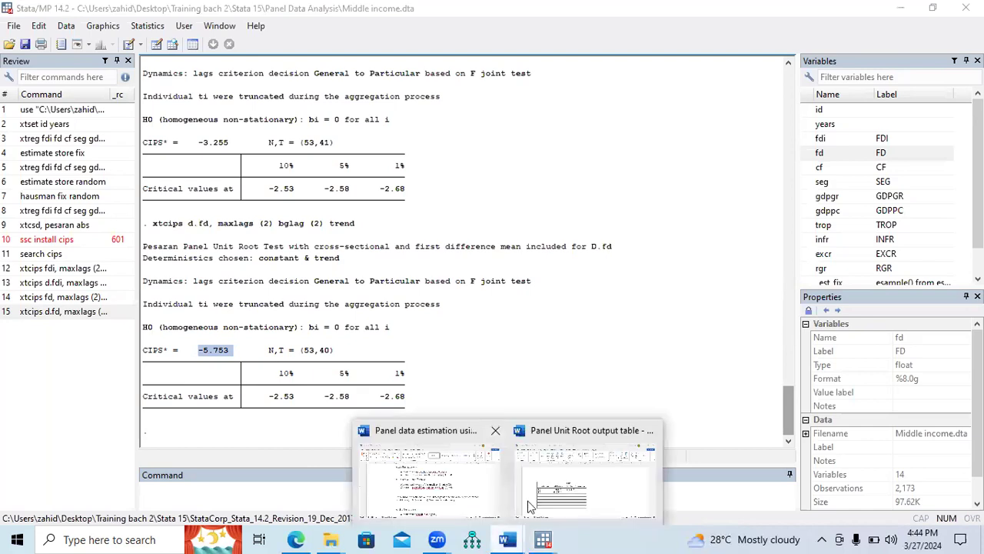
pyautogui.click(529, 505)
pyautogui.hotkey('ctrl', 'v')
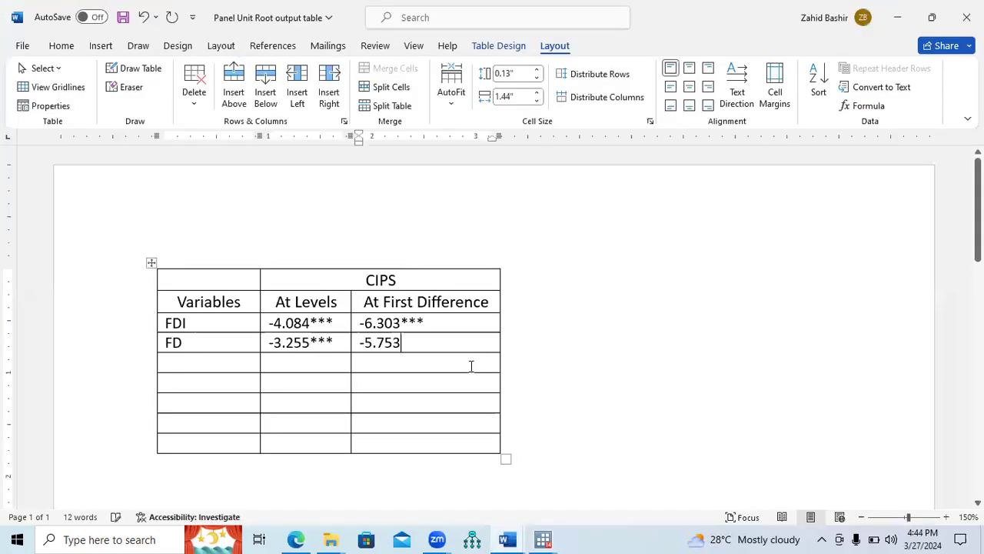
pyautogui.write('***')
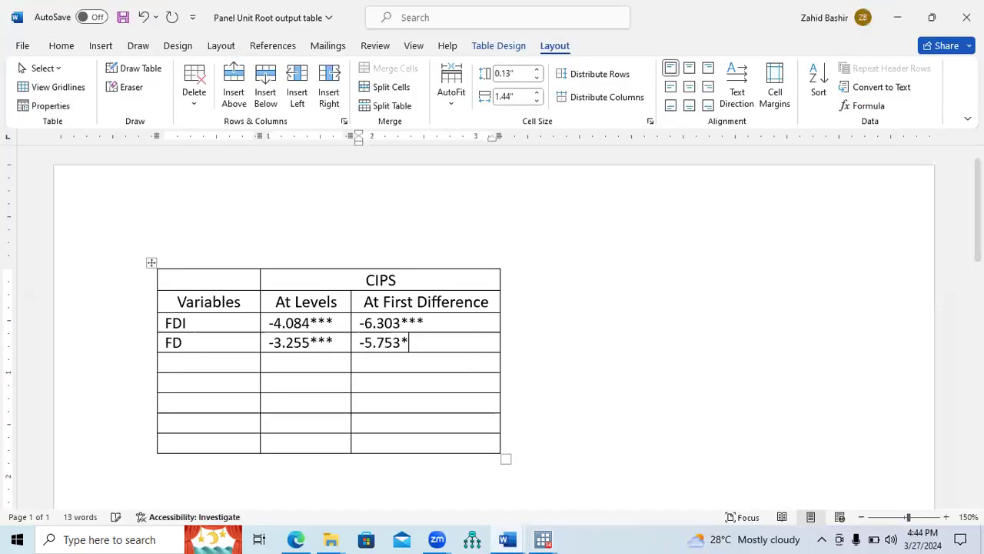
pyautogui.click(207, 362)
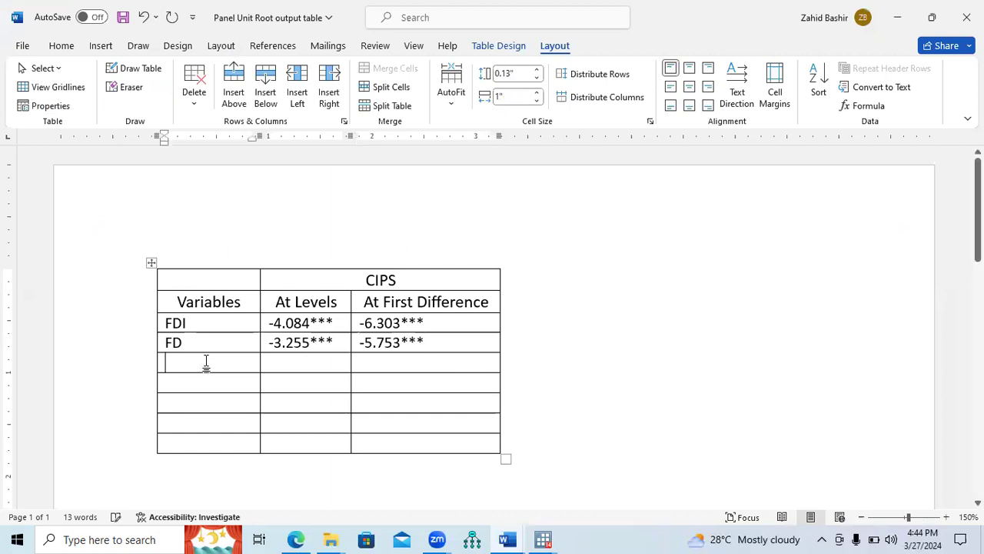
pyautogui.hotkey('ctrl', 's')
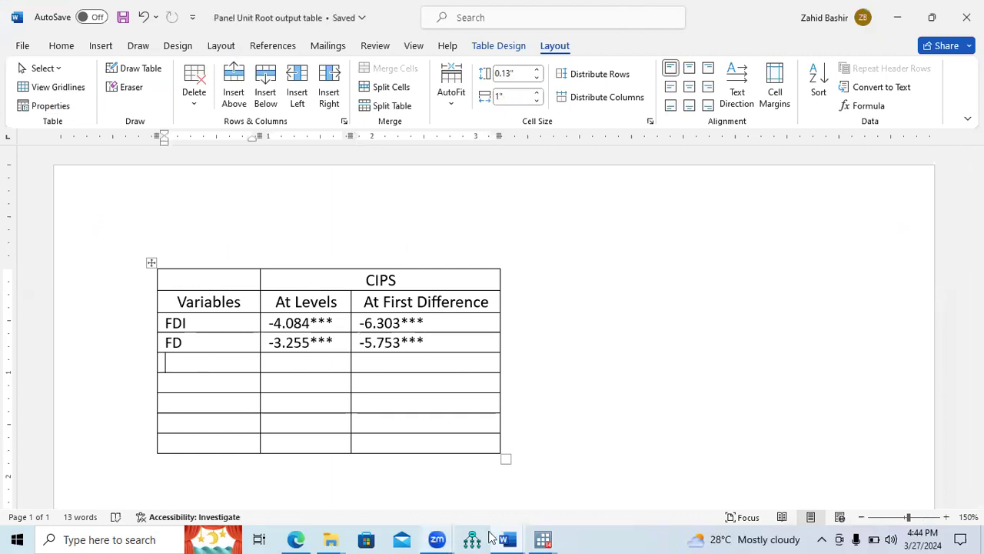
# Switch to Stata and copy the earlier command xtcips fd, maxlags (2) bglag (2) trend from the results into the command line
pyautogui.moveTo(539, 538)
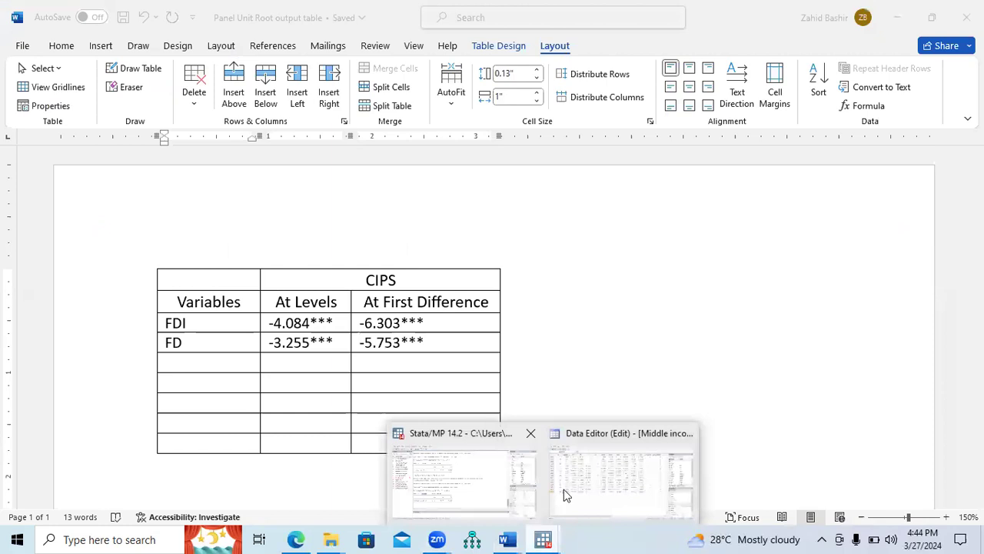
pyautogui.click(520, 492)
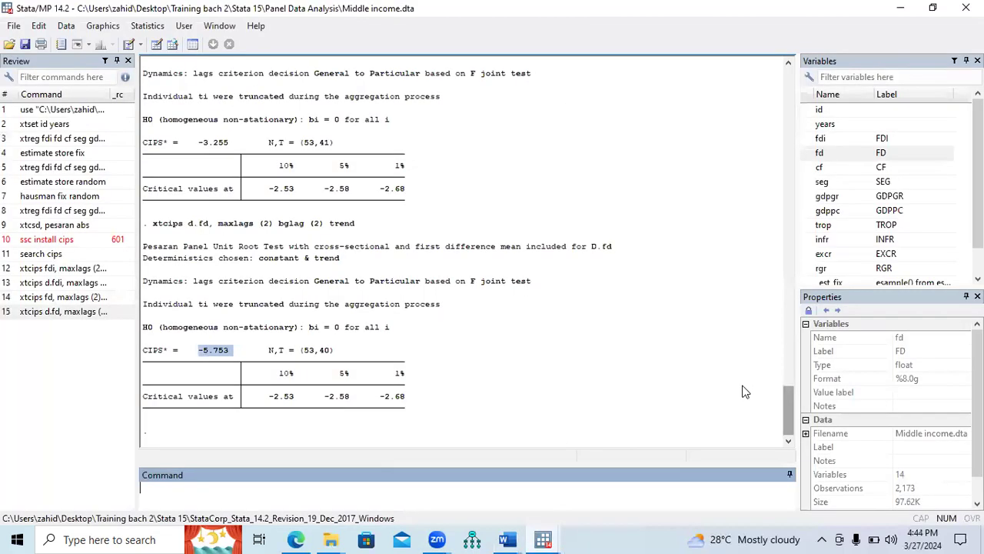
pyautogui.doubleClick(811, 168)
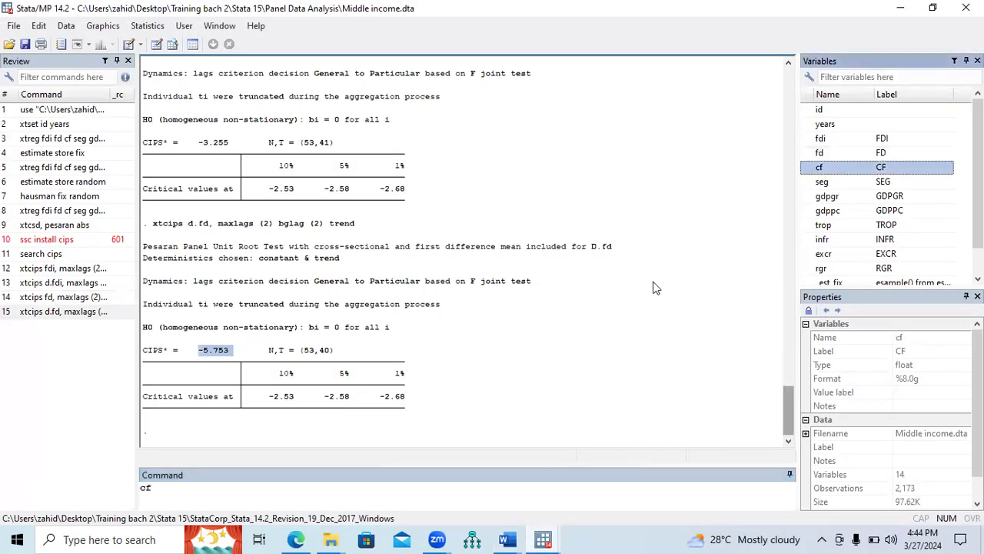
pyautogui.click(168, 490)
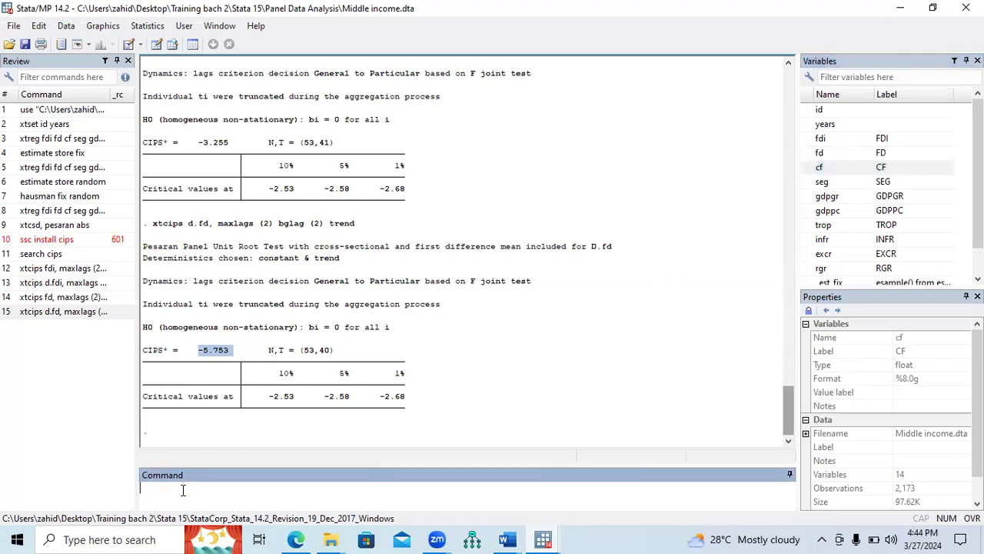
pyautogui.moveTo(790, 409); pyautogui.dragTo(788, 386)
pyautogui.moveTo(350, 216); pyautogui.dragTo(156, 219)
pyautogui.hotkey('ctrl', 'c')
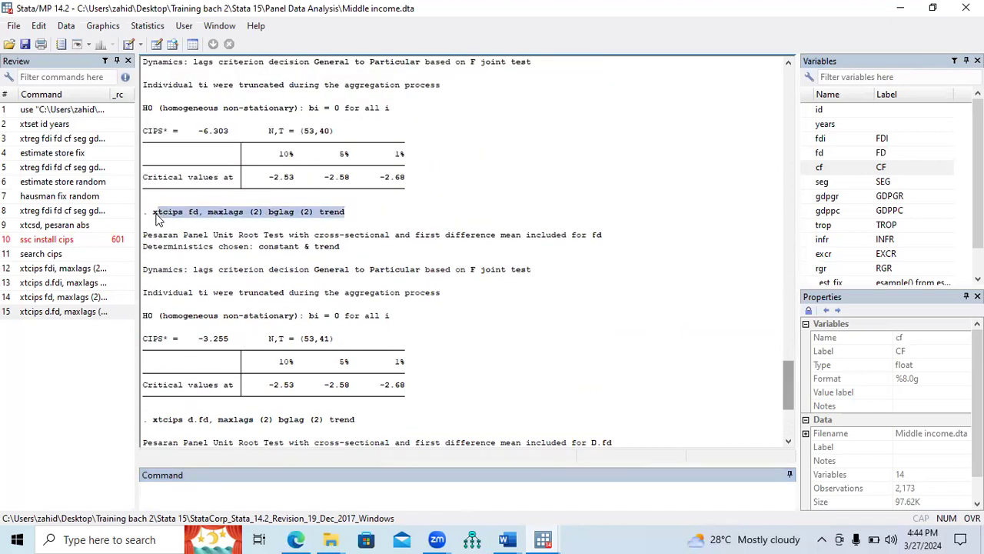
pyautogui.click(243, 494)
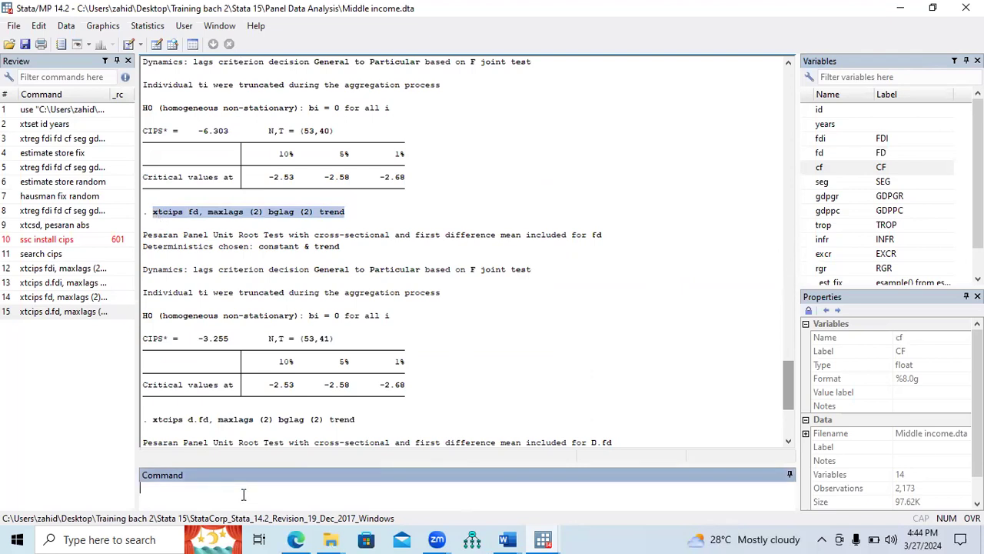
pyautogui.hotkey('ctrl', 'v')
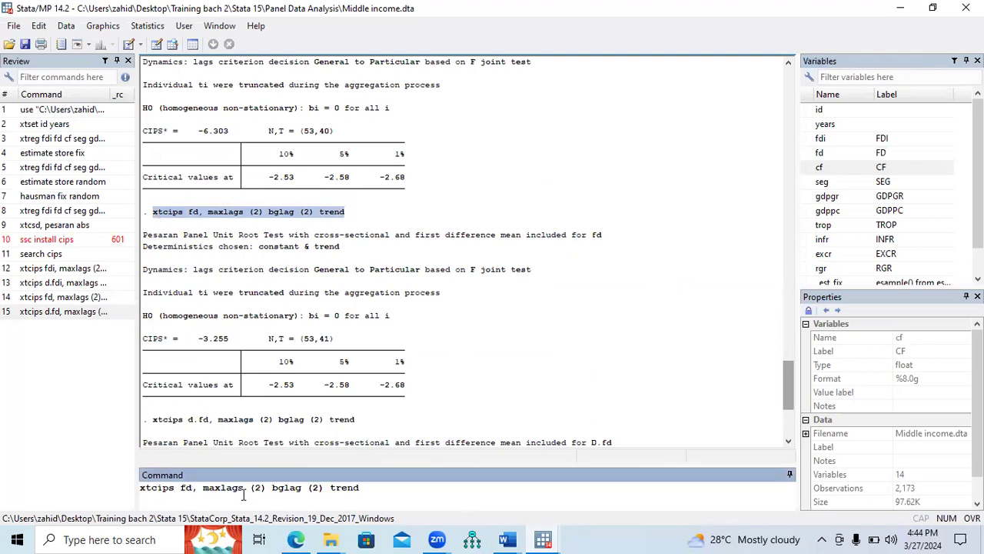
# Replace fd with cf in the pasted command and run xtcips cf, maxlags (2) bglag (2) trend
pyautogui.click(192, 492)
pyautogui.press('BackSpace')
pyautogui.press('BackSpace')
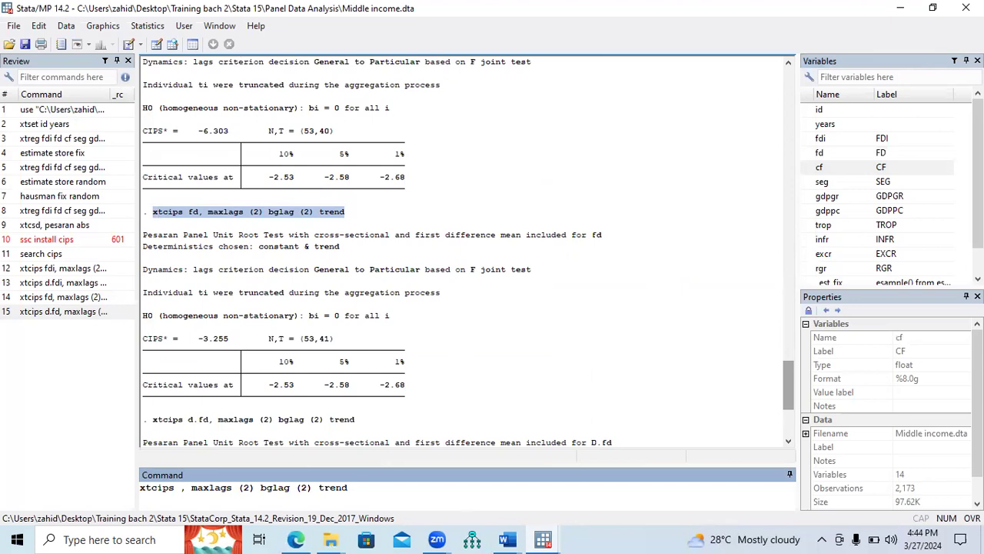
pyautogui.doubleClick(817, 167)
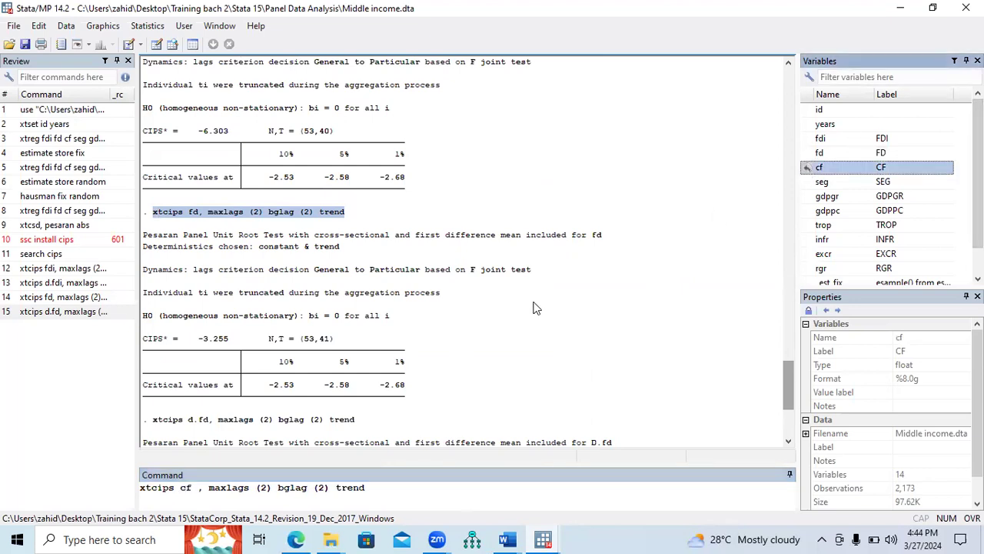
pyautogui.click(198, 487)
pyautogui.press('BackSpace')
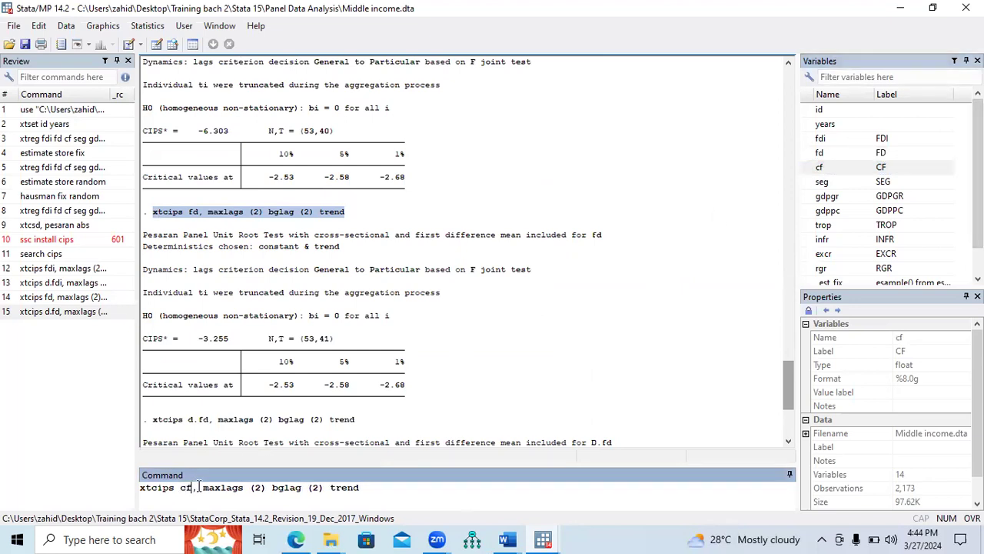
pyautogui.moveTo(275, 487); pyautogui.dragTo(386, 493)
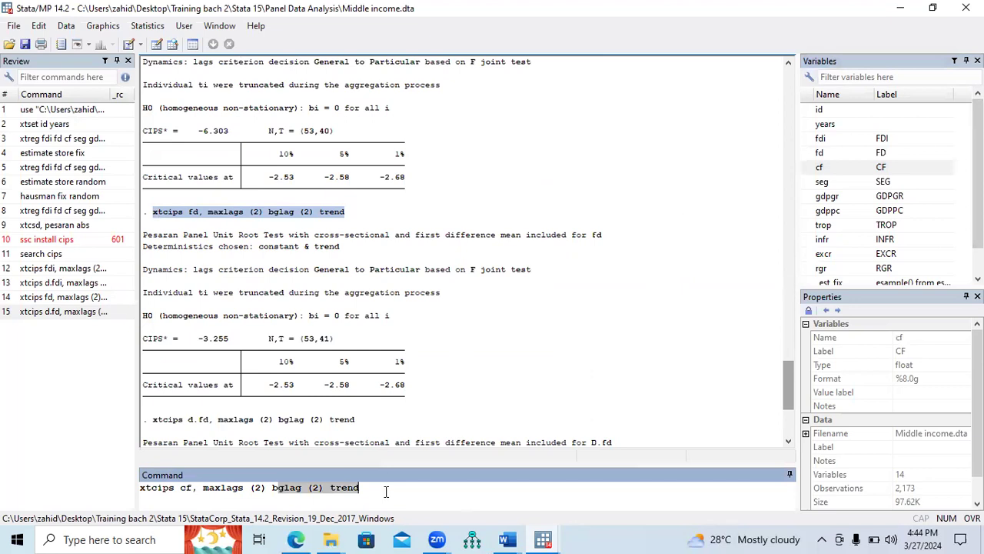
pyautogui.click(381, 489)
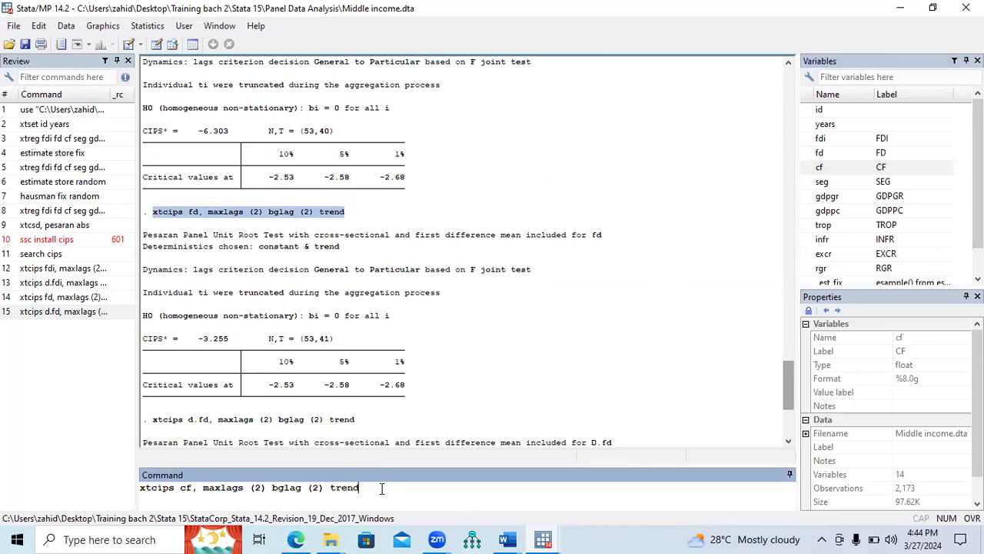
pyautogui.press('Return')
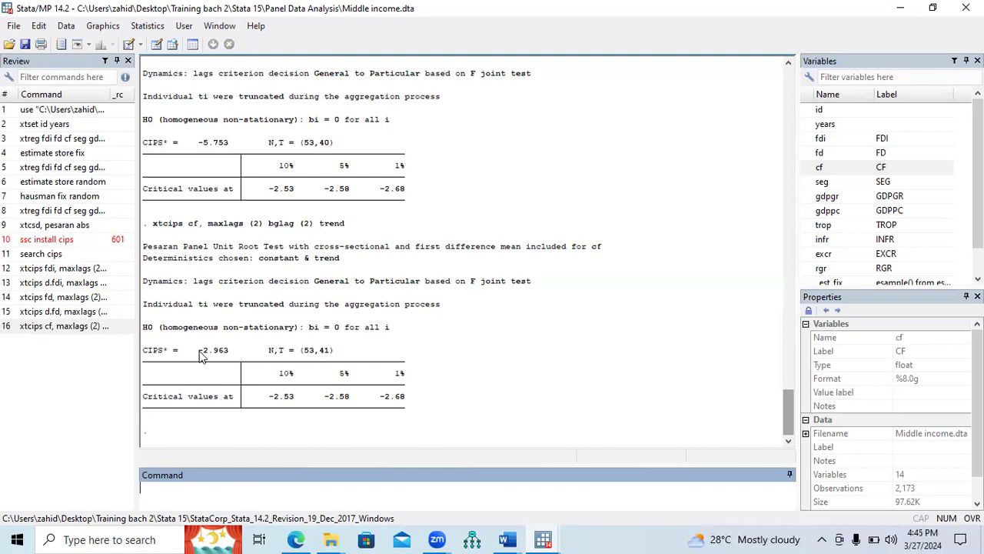
# Compare the cf CIPS statistic with the critical values and copy it to Word's At Levels cell below the FD row as -2.963***
pyautogui.moveTo(197, 356); pyautogui.dragTo(234, 357)
pyautogui.moveTo(270, 400); pyautogui.dragTo(294, 400)
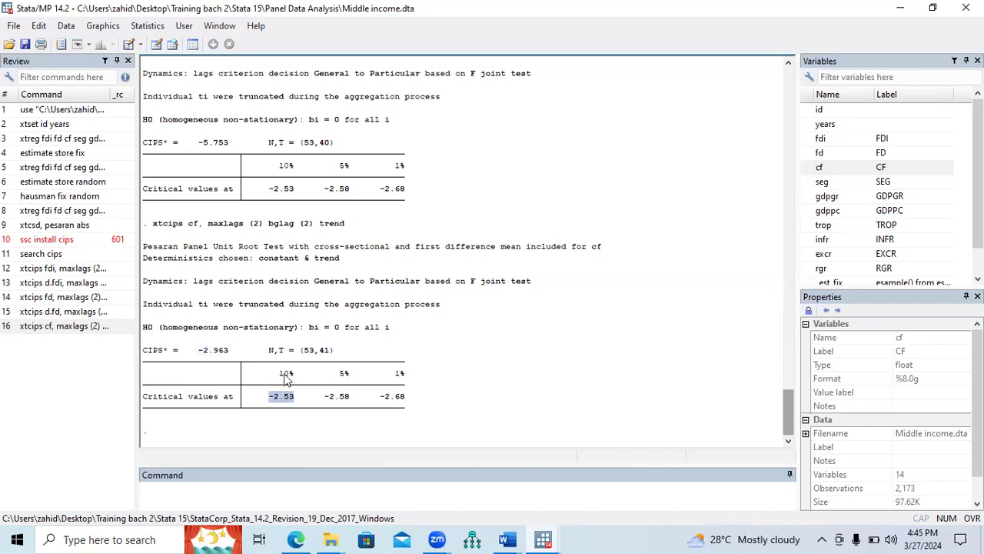
pyautogui.moveTo(325, 398); pyautogui.dragTo(406, 406)
pyautogui.moveTo(199, 350); pyautogui.dragTo(229, 355)
pyautogui.hotkey('ctrl', 'c')
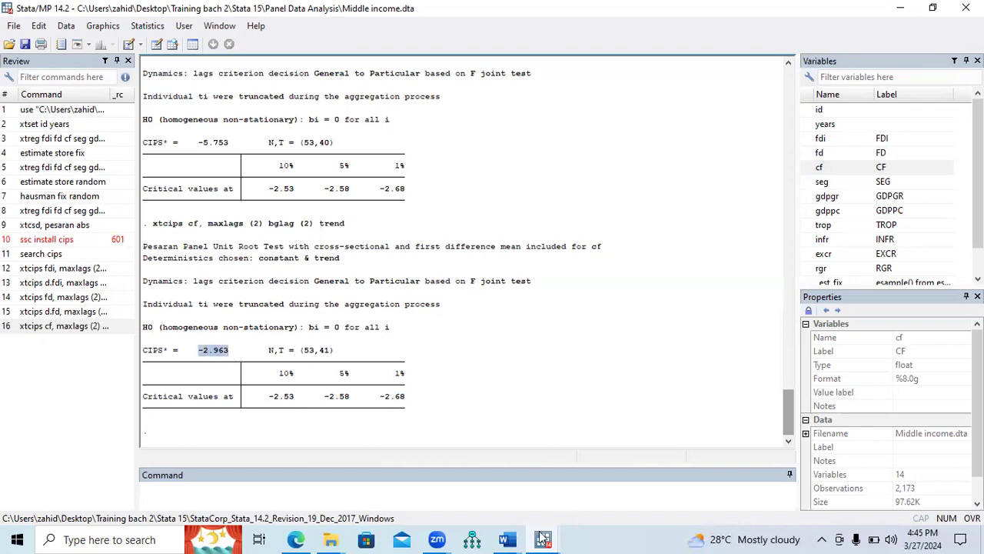
pyautogui.click(506, 539)
pyautogui.click(551, 497)
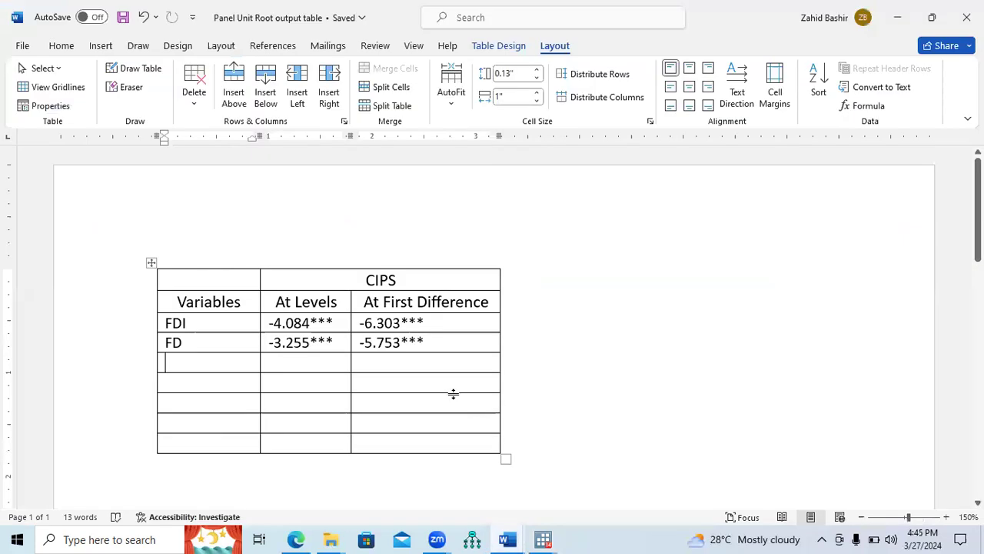
pyautogui.click(320, 367)
pyautogui.hotkey('ctrl', 'v')
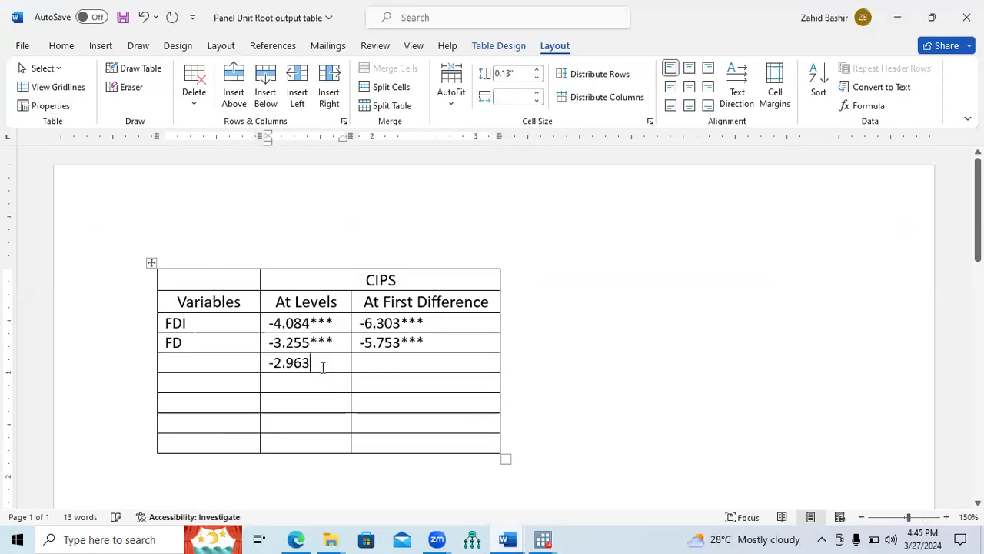
pyautogui.write('***')
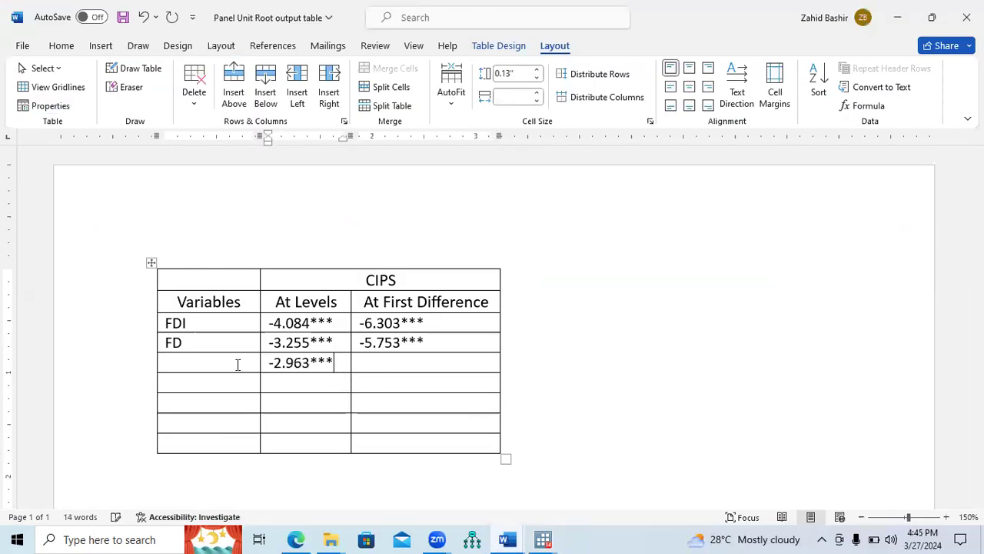
# Label the new table row CF in the Variables column and place the cursor in its At First Difference cell
pyautogui.click(221, 366)
pyautogui.write('CF')
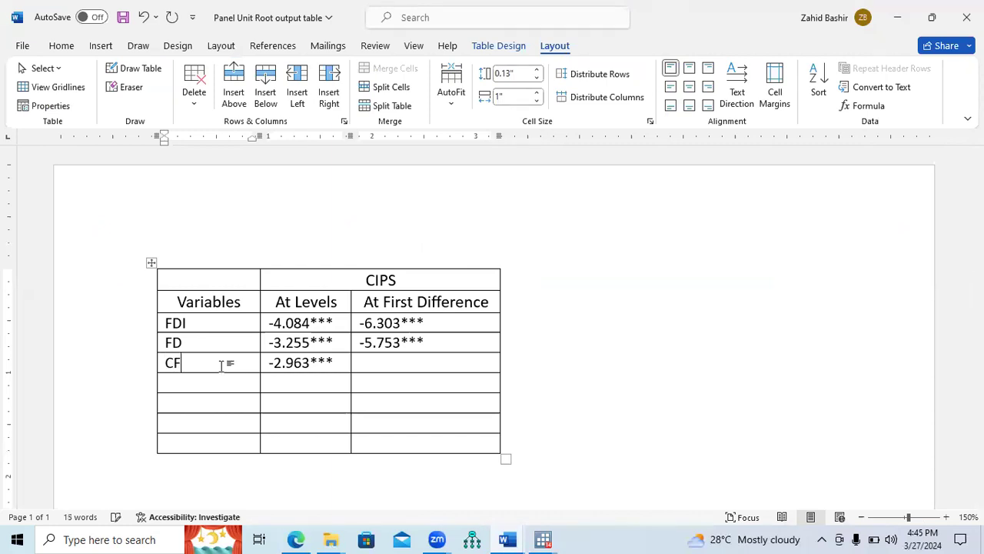
pyautogui.click(372, 361)
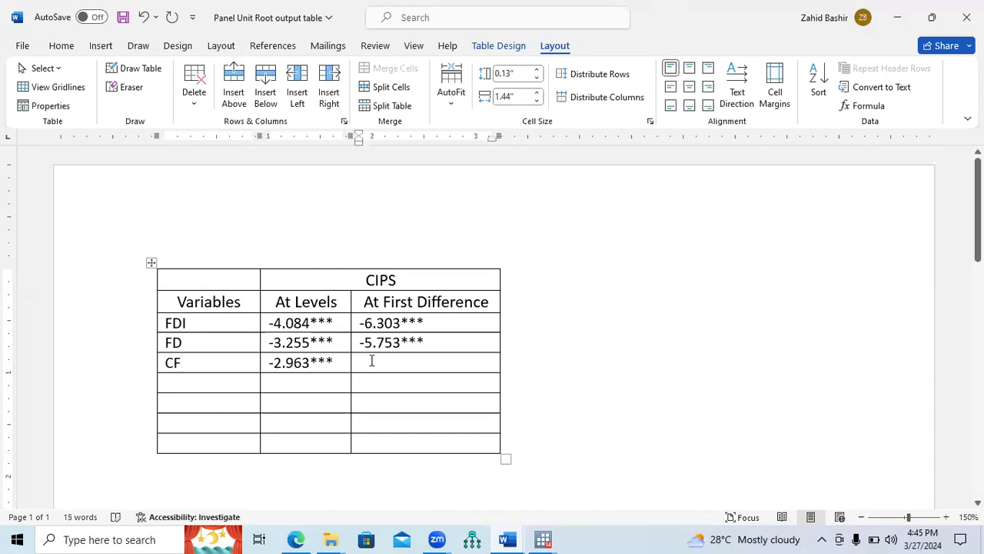
# Switch to Stata, reuse the cf command with the variable changed to d.cf, and run xtcips d.cf, maxlags (2) bglag (2) trend
pyautogui.click(542, 540)
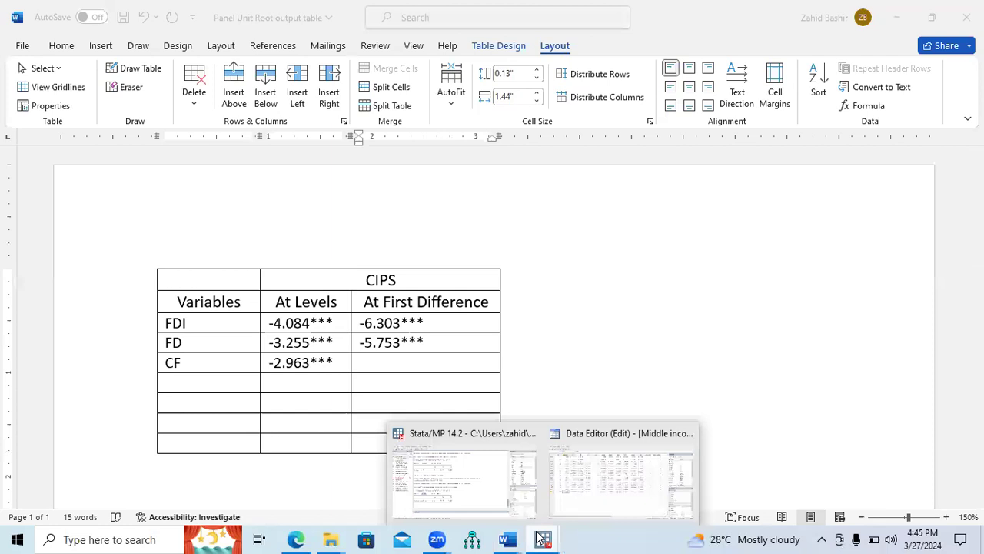
pyautogui.click(501, 509)
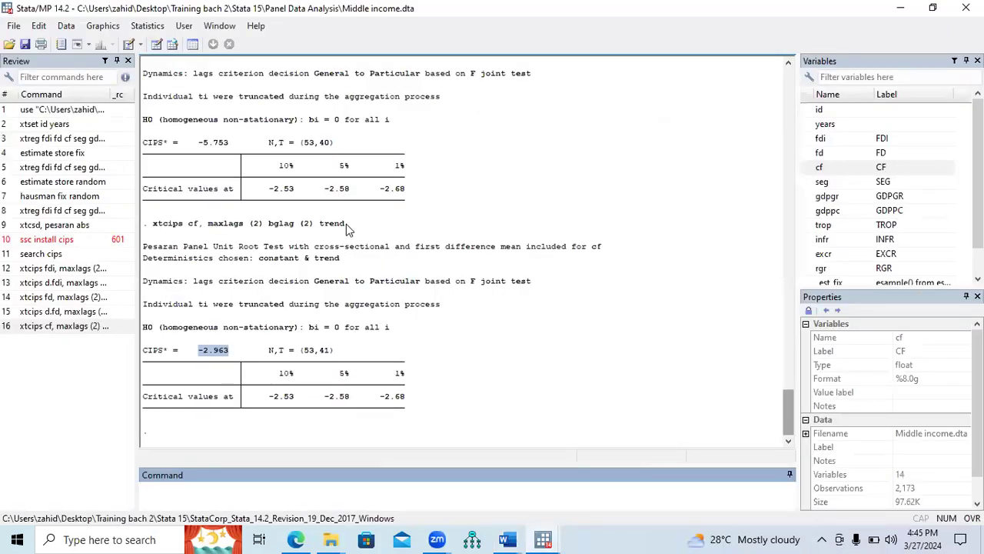
pyautogui.moveTo(346, 224); pyautogui.dragTo(157, 228)
pyautogui.hotkey('ctrl', 'c')
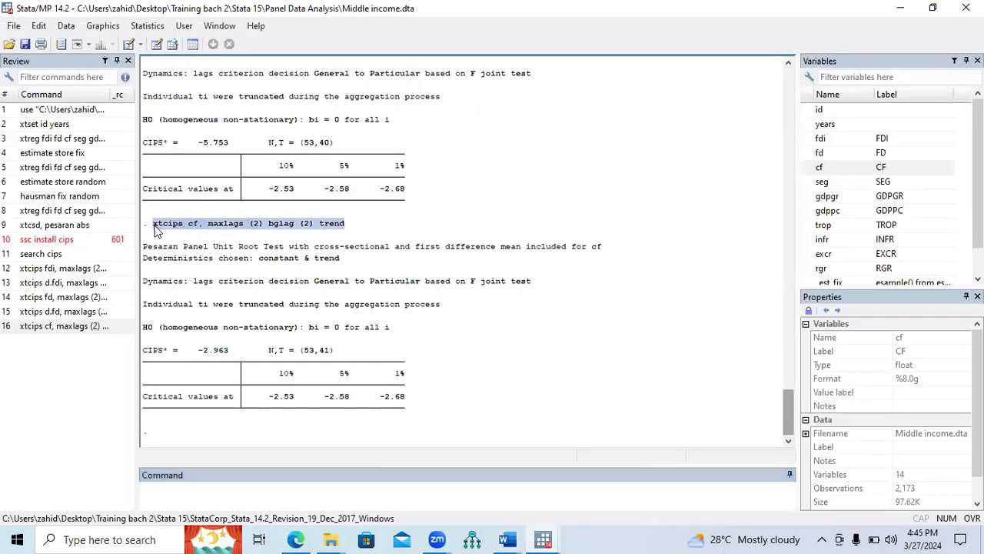
pyautogui.click(261, 498)
pyautogui.hotkey('ctrl', 'v')
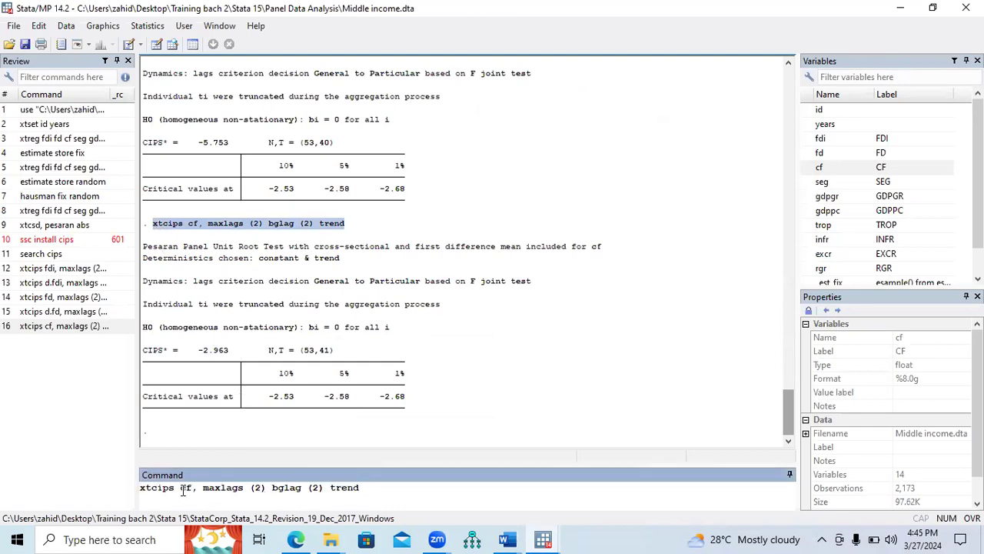
pyautogui.write('d.')
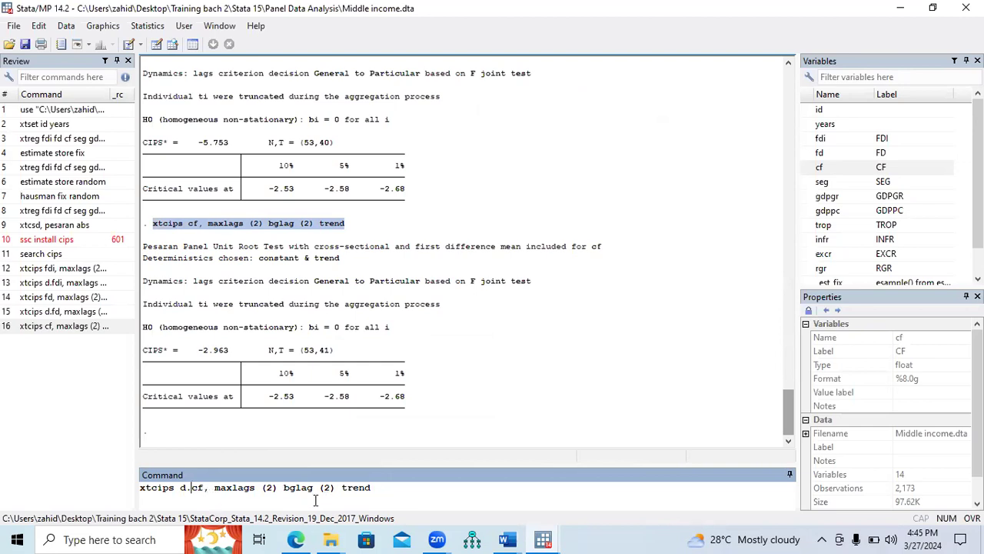
pyautogui.press('Return')
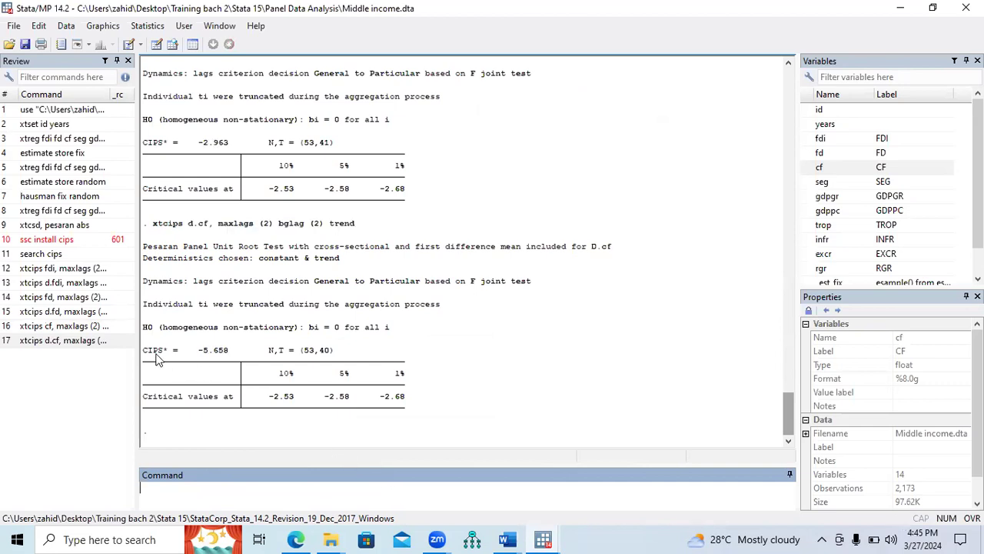
# Compare the d.cf CIPS statistic with the 10%, 5% and 1% critical values and copy the statistic
pyautogui.moveTo(149, 350); pyautogui.dragTo(233, 356)
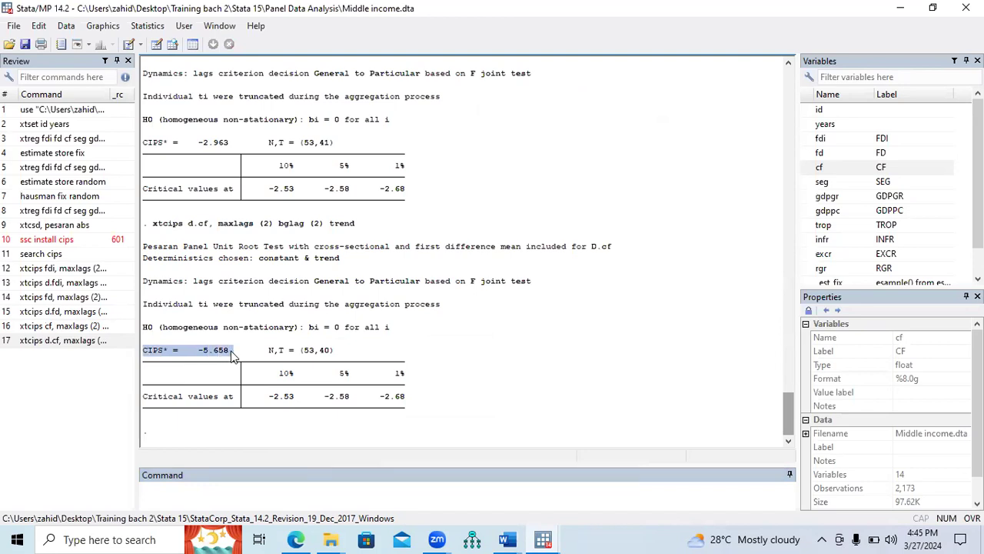
pyautogui.doubleClick(283, 397)
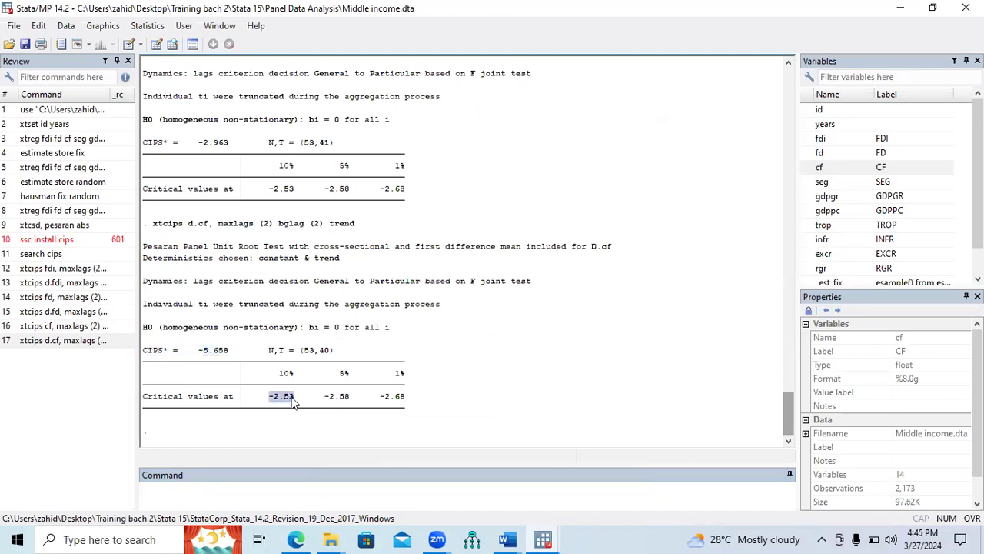
pyautogui.doubleClick(337, 397)
pyautogui.doubleClick(392, 397)
pyautogui.moveTo(199, 351); pyautogui.dragTo(228, 353)
pyautogui.hotkey('ctrl', 'c')
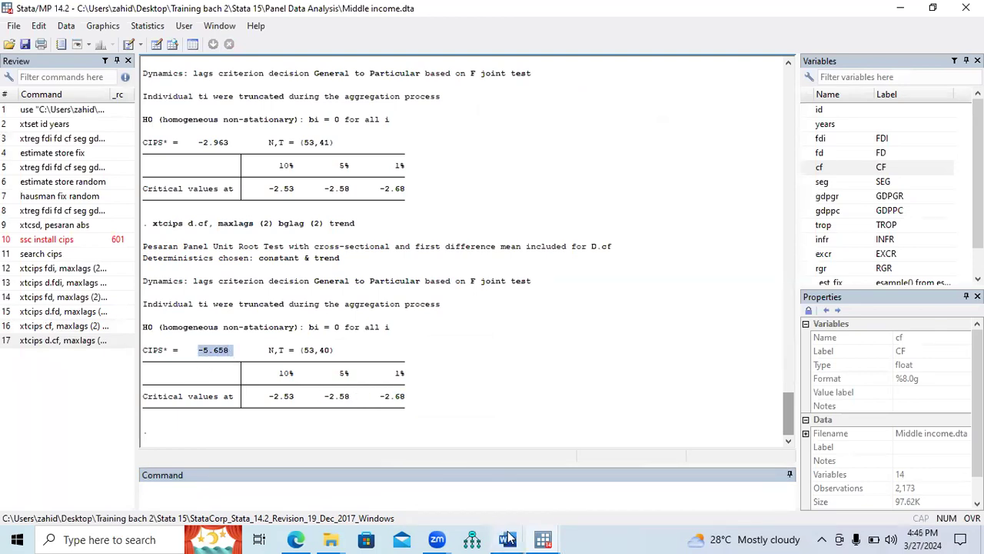
# Switch to Word's Panel Unit Root output table and enter the copied statistic in the CF row's At First Difference cell as -5.658***
pyautogui.moveTo(508, 538)
pyautogui.click(536, 505)
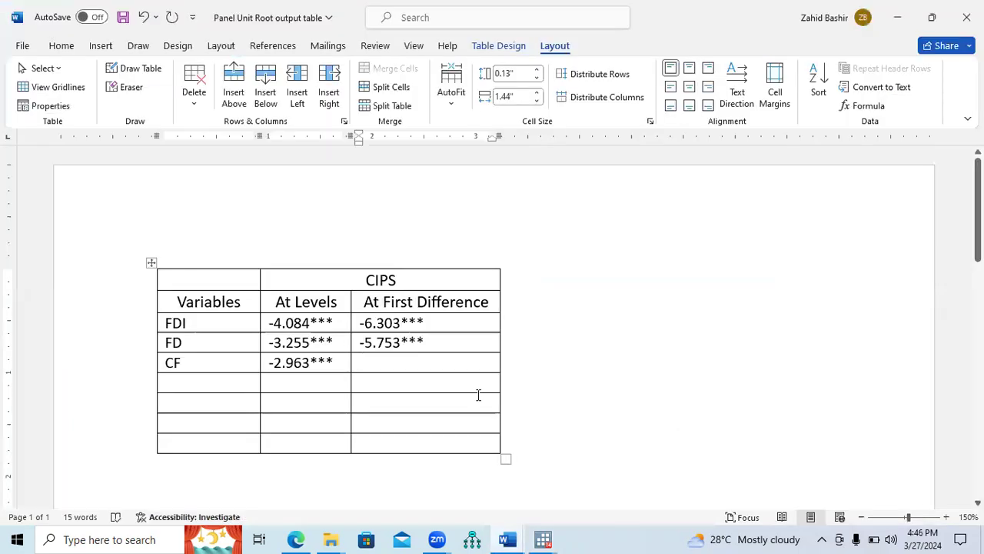
pyautogui.hotkey('ctrl', 'v')
pyautogui.write('***')
pyautogui.click(239, 377)
# Review the recorded level and first-difference results in the table and save the document
pyautogui.moveTo(131, 339); pyautogui.dragTo(134, 361)
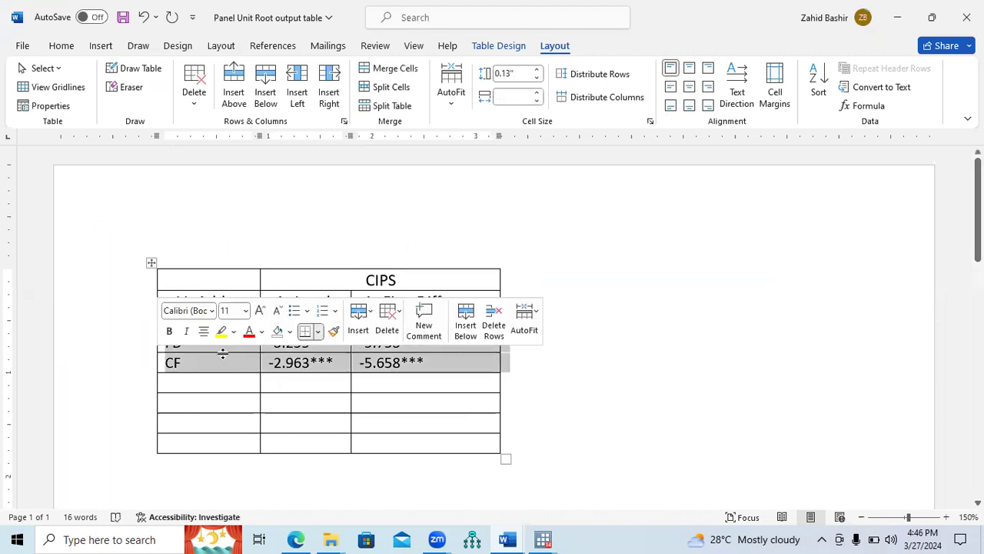
pyautogui.click(202, 324)
pyautogui.moveTo(270, 323); pyautogui.dragTo(334, 326)
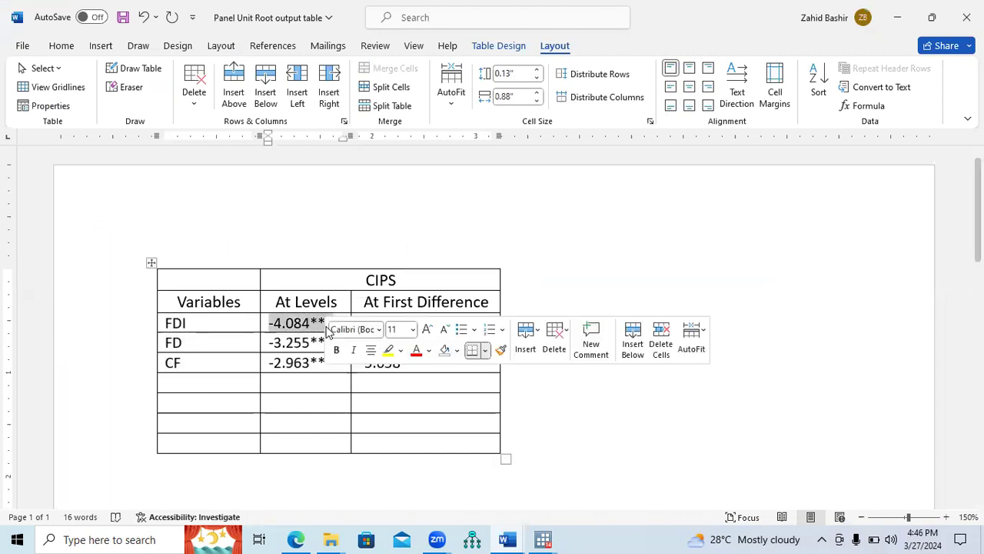
pyautogui.click(386, 363)
pyautogui.moveTo(379, 326); pyautogui.dragTo(424, 326)
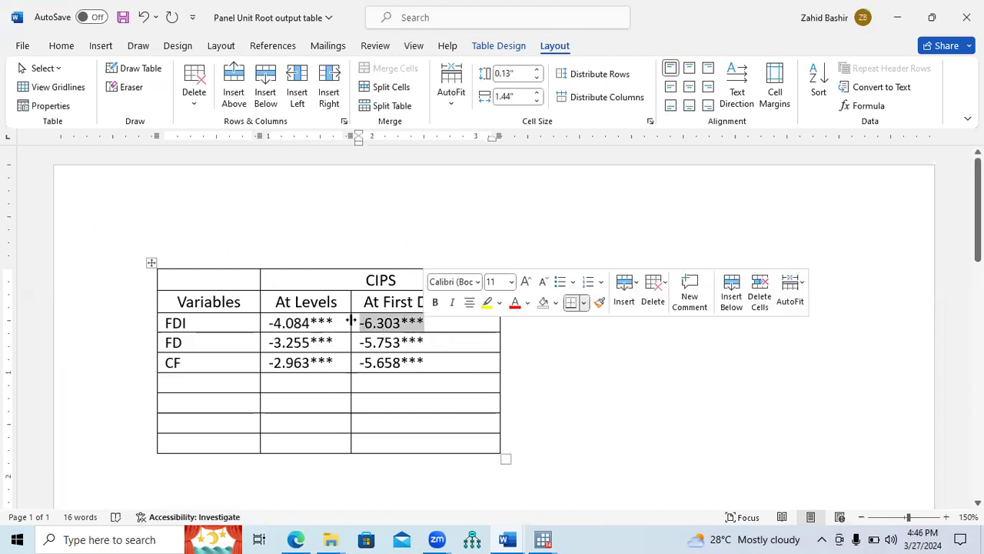
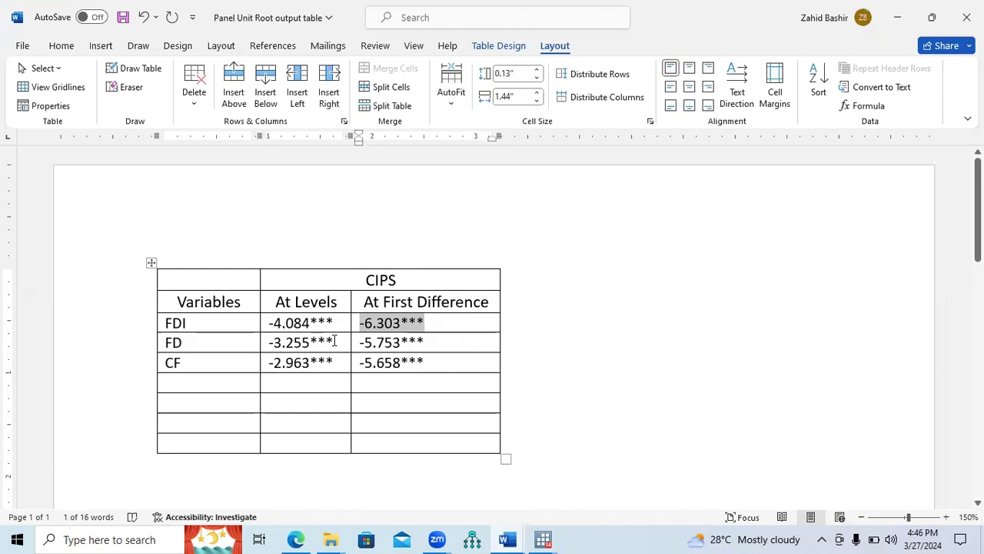
pyautogui.click(219, 386)
pyautogui.hotkey('ctrl', 's')
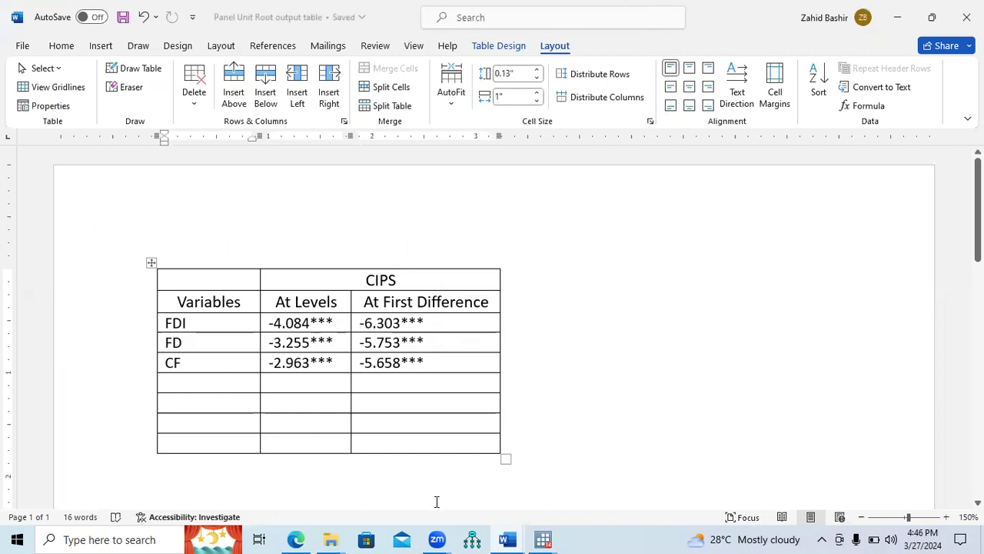
# Switch to Stata and copy the earlier xtcips cf, maxlags (2) bglag (2) trend command from the results into the command line
pyautogui.moveTo(545, 538)
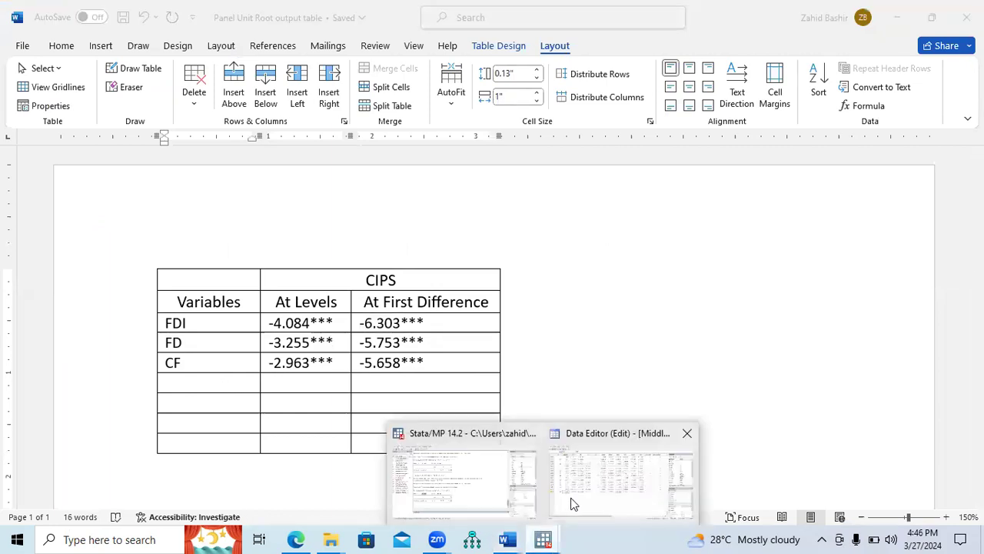
pyautogui.click(512, 497)
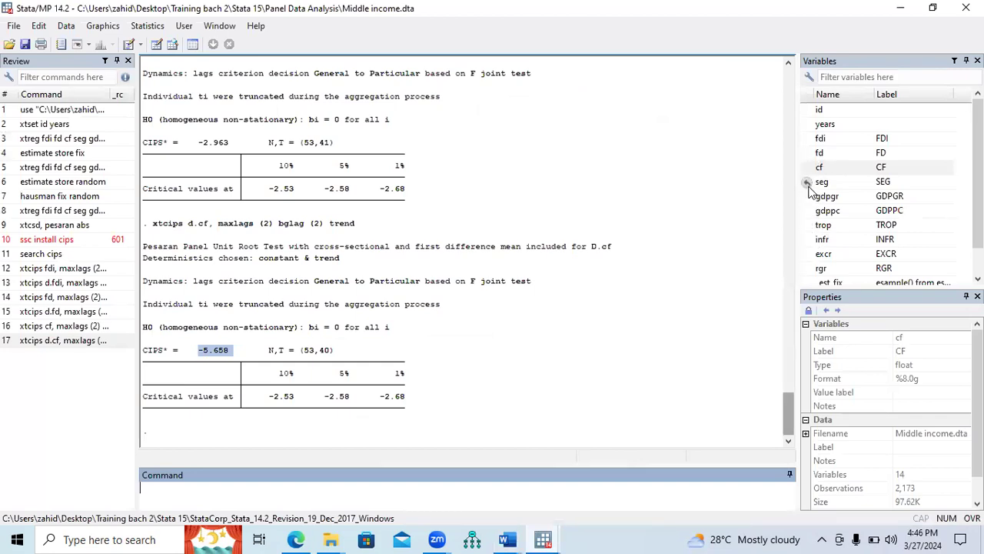
pyautogui.moveTo(786, 413); pyautogui.dragTo(785, 395)
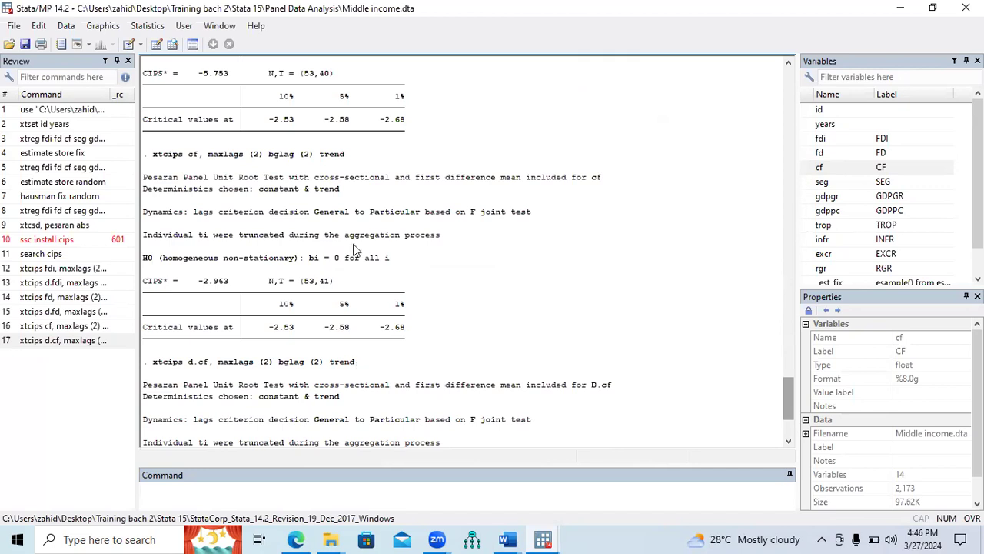
pyautogui.moveTo(346, 156); pyautogui.dragTo(156, 161)
pyautogui.hotkey('ctrl', 'c')
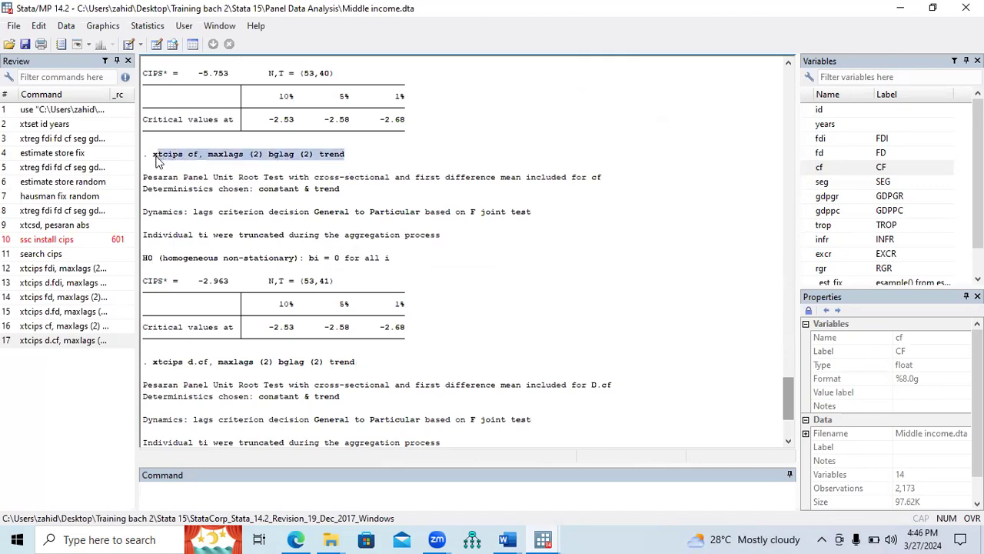
pyautogui.click(244, 495)
pyautogui.hotkey('ctrl', 'v')
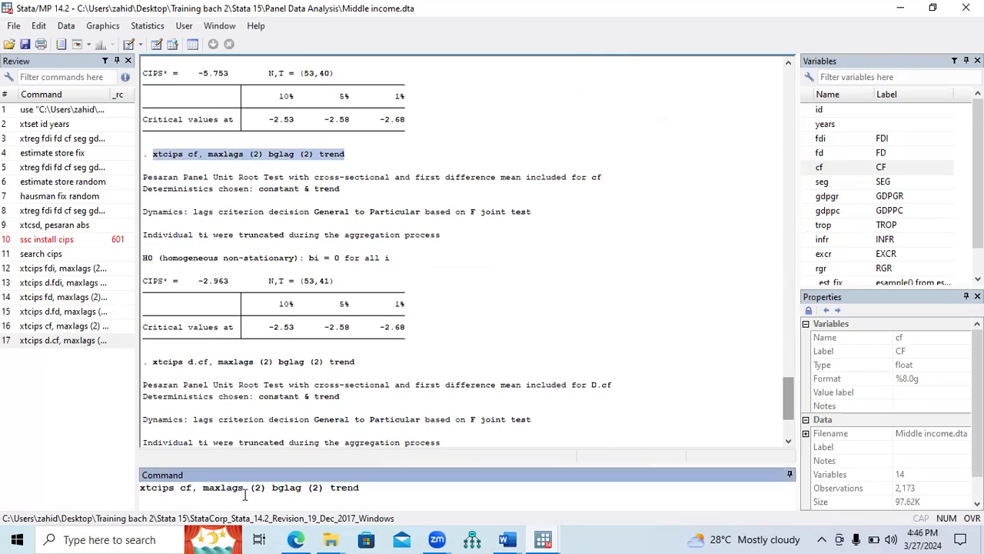
# Replace cf with seg in the pasted command and run xtcips seg , maxlags (2) bglag (2) trend
pyautogui.click(192, 488)
pyautogui.press('BackSpace')
pyautogui.press('BackSpace')
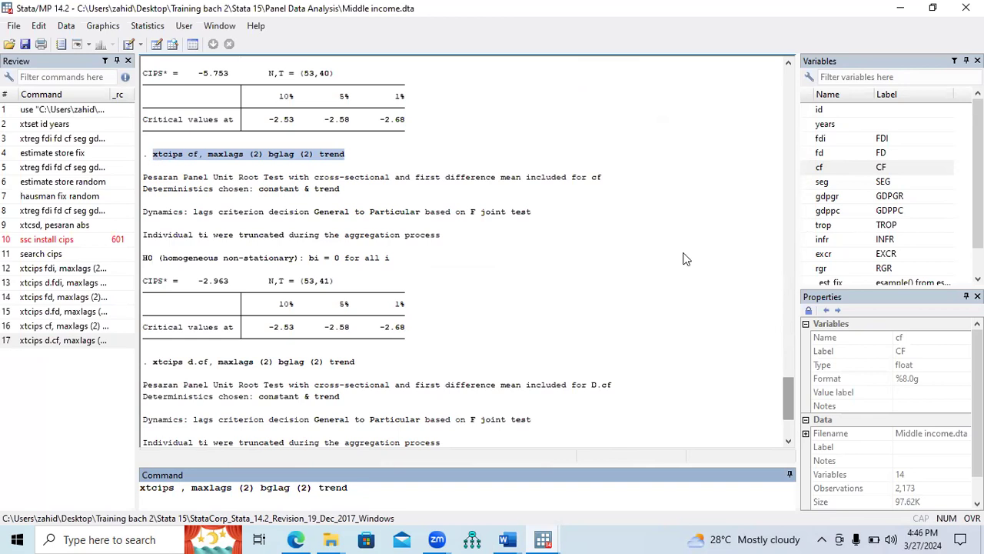
pyautogui.click(821, 185)
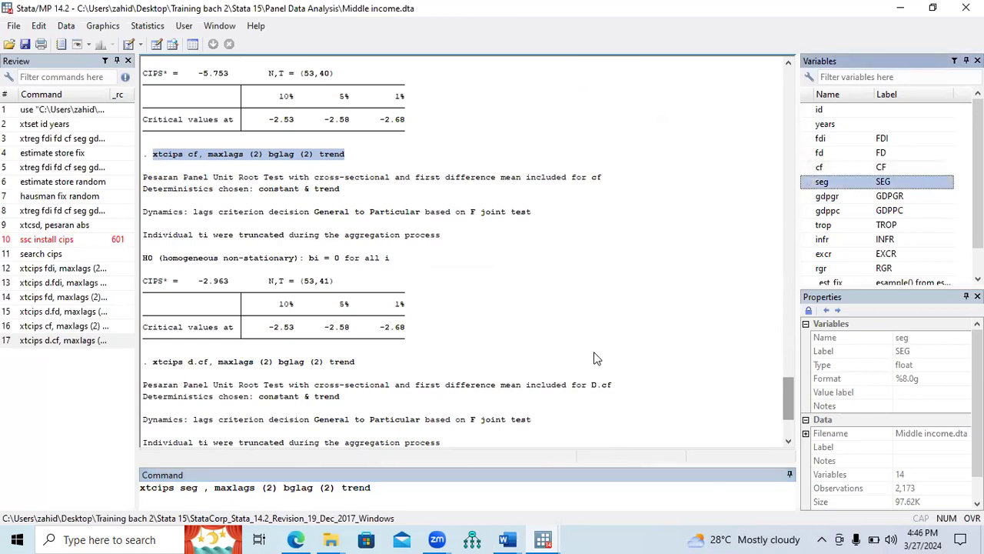
pyautogui.click(386, 492)
pyautogui.press('Return')
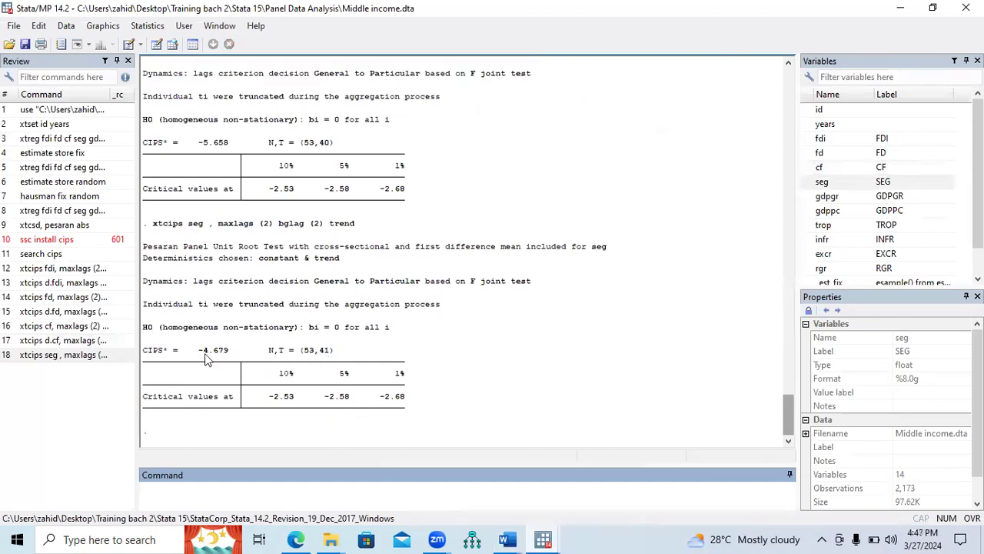
# Copy the seg CIPS statistic to Word's At Levels cell below the CF row as -4.679
pyautogui.moveTo(198, 352); pyautogui.dragTo(228, 356)
pyautogui.hotkey('ctrl', 'c')
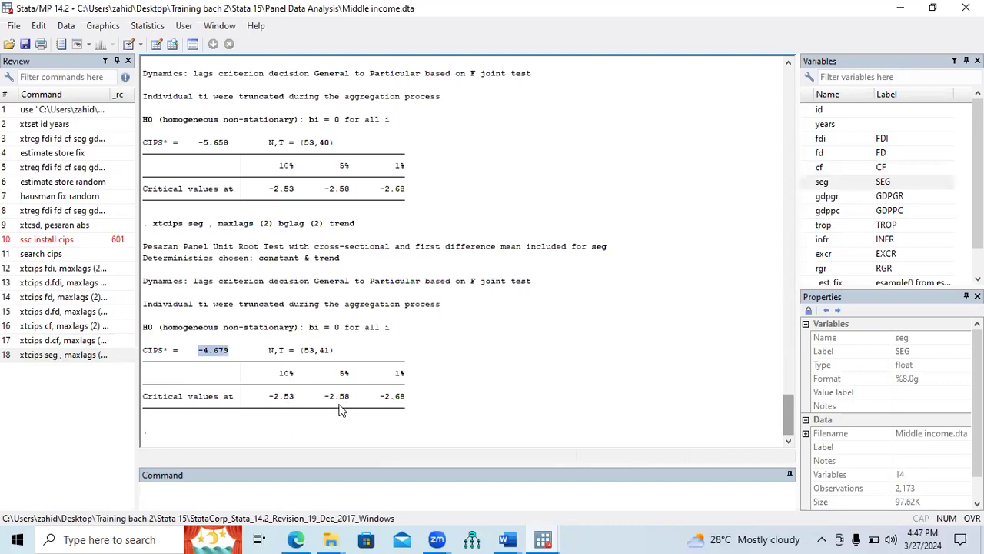
pyautogui.click(508, 539)
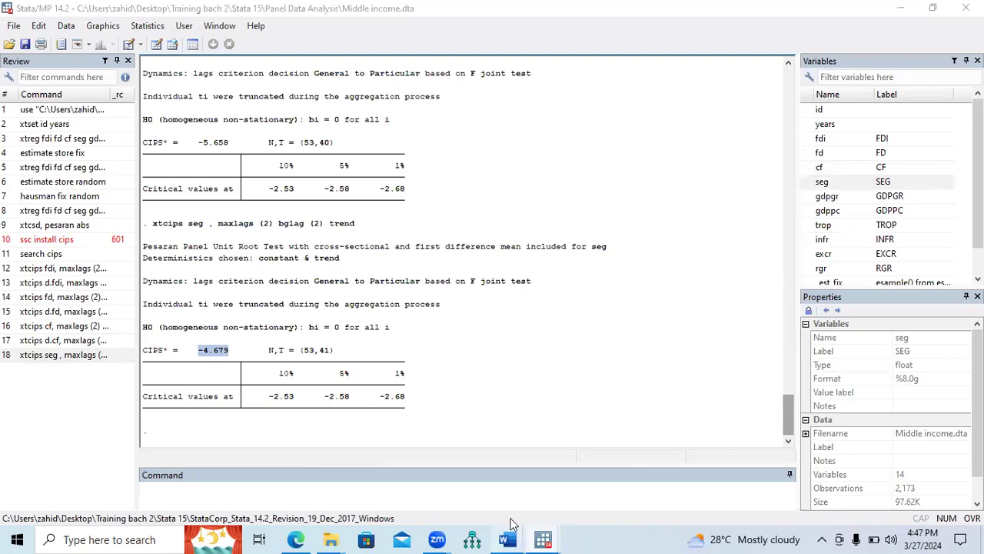
pyautogui.click(565, 485)
pyautogui.click(288, 379)
pyautogui.hotkey('ctrl', 'v')
# Label the new row SEG, append *** to its At Levels value, and place the cursor in its At First Difference cell
pyautogui.click(200, 382)
pyautogui.write('SEG')
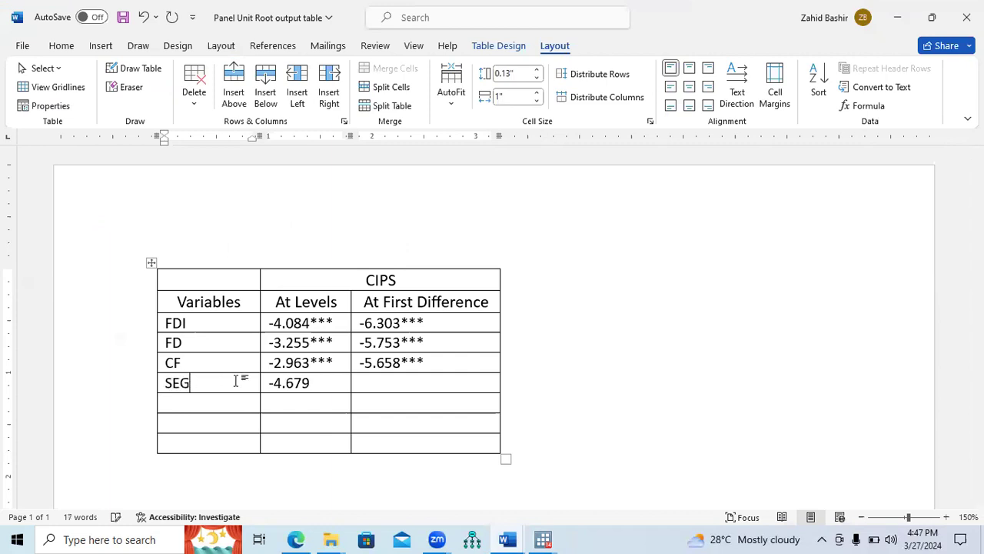
pyautogui.click(313, 386)
pyautogui.write('***')
pyautogui.click(391, 383)
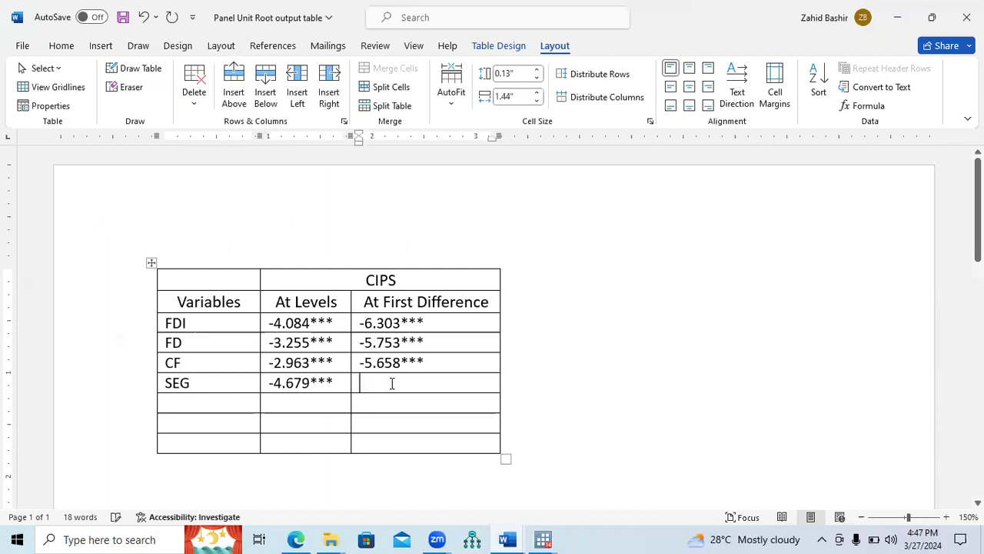
# Switch to Stata, reuse the seg command with the variable changed to d.seg, and run xtcips d.seg, maxlags (2) bglag (2) trend
pyautogui.click(295, 539)
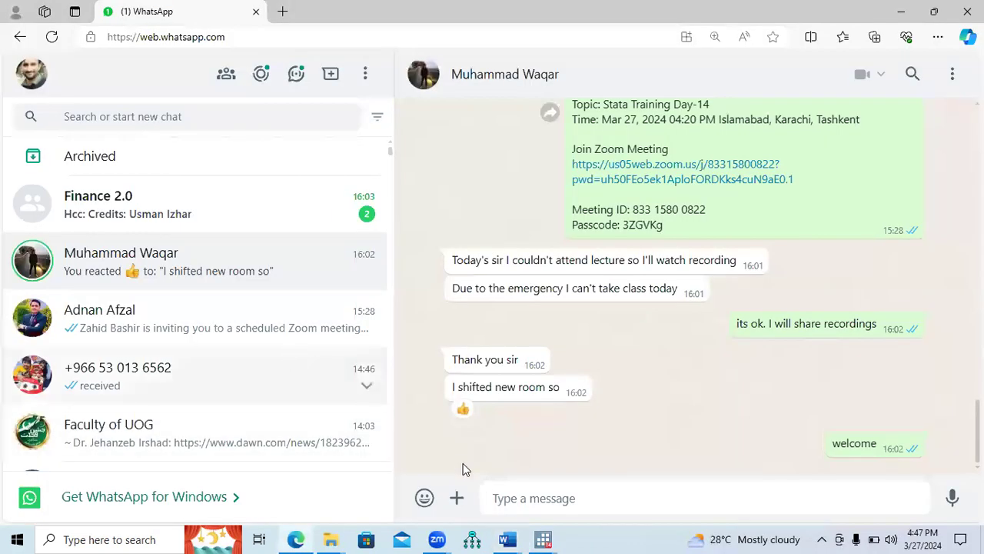
pyautogui.moveTo(543, 539)
pyautogui.click(483, 496)
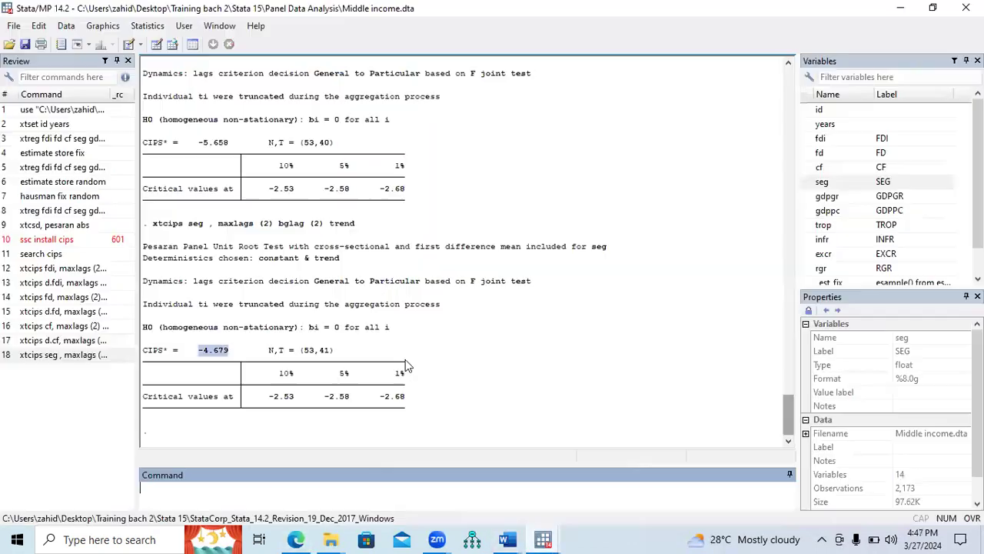
pyautogui.moveTo(356, 228); pyautogui.dragTo(215, 494)
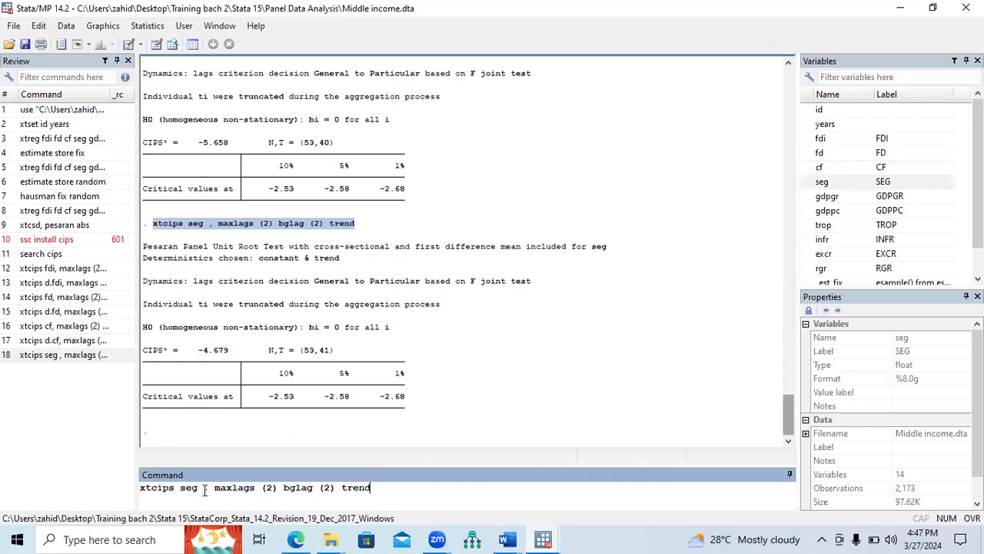
pyautogui.press('BackSpace')
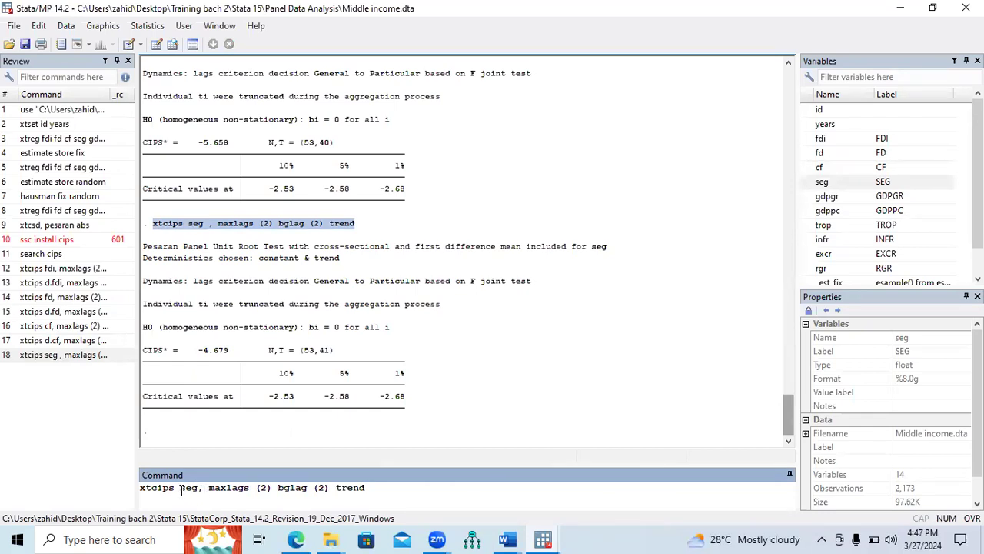
pyautogui.write('d.')
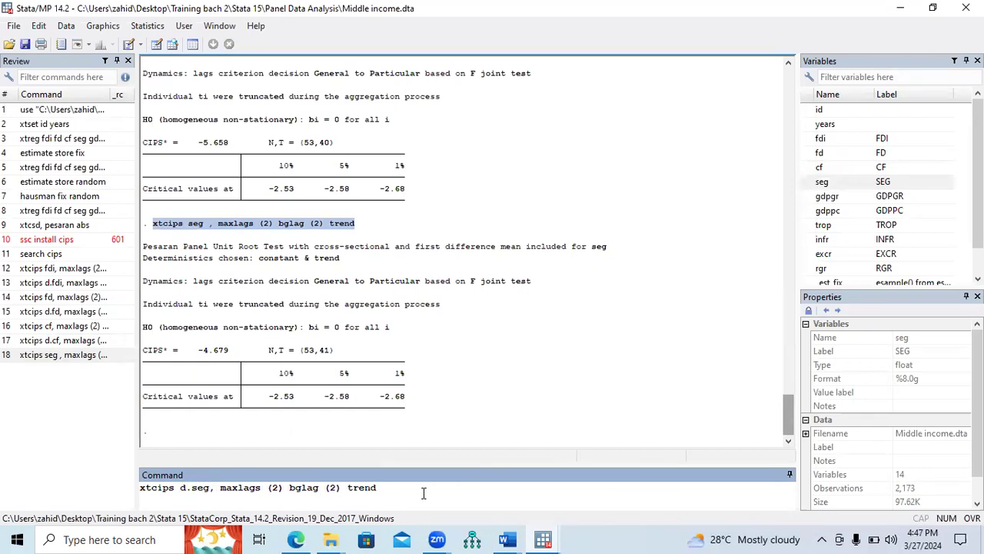
pyautogui.press('Return')
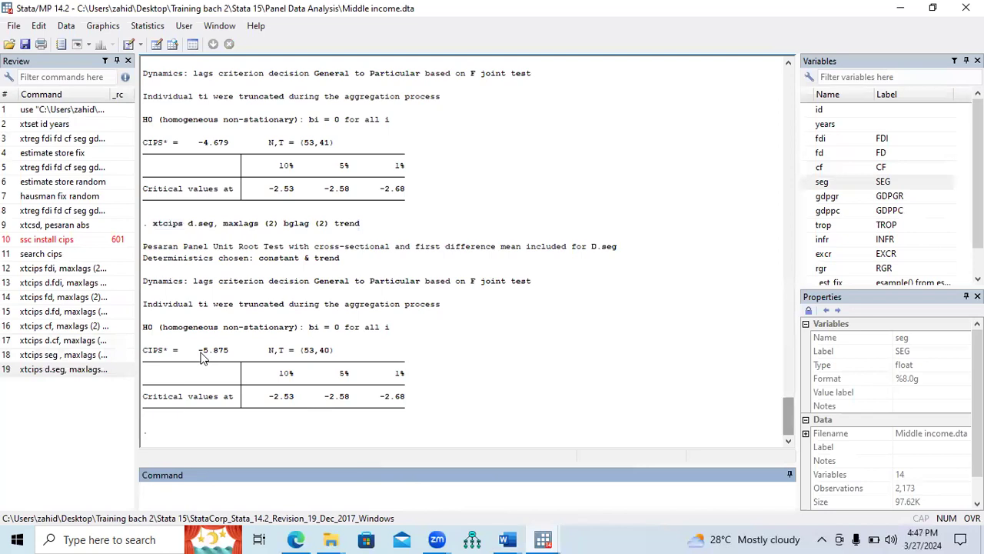
# Compare the d.seg CIPS statistic with the critical values and copy the statistic
pyautogui.moveTo(199, 350); pyautogui.dragTo(229, 353)
pyautogui.moveTo(268, 398); pyautogui.dragTo(406, 398)
pyautogui.moveTo(200, 351); pyautogui.dragTo(229, 354)
pyautogui.hotkey('ctrl', 'c')
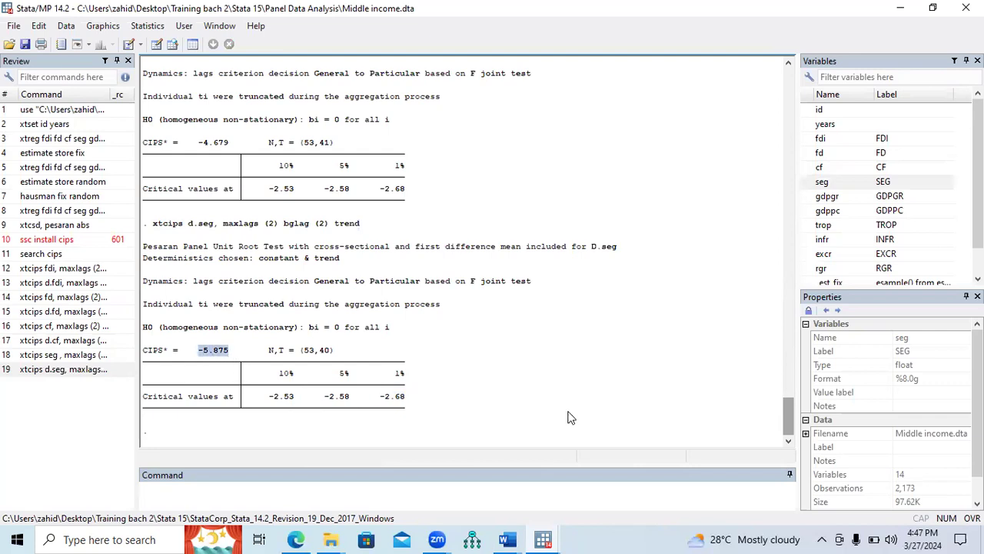
# Switch to Word's output table, enter the statistic in the SEG row's At First Difference cell as -5.875***, and save the document
pyautogui.click(508, 539)
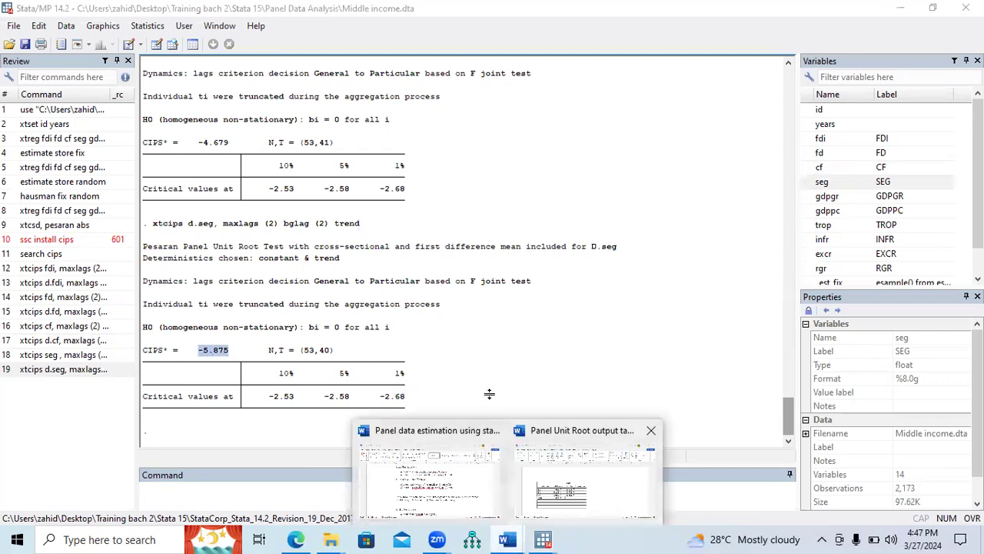
pyautogui.click(547, 507)
pyautogui.click(428, 387)
pyautogui.hotkey('ctrl', 'v')
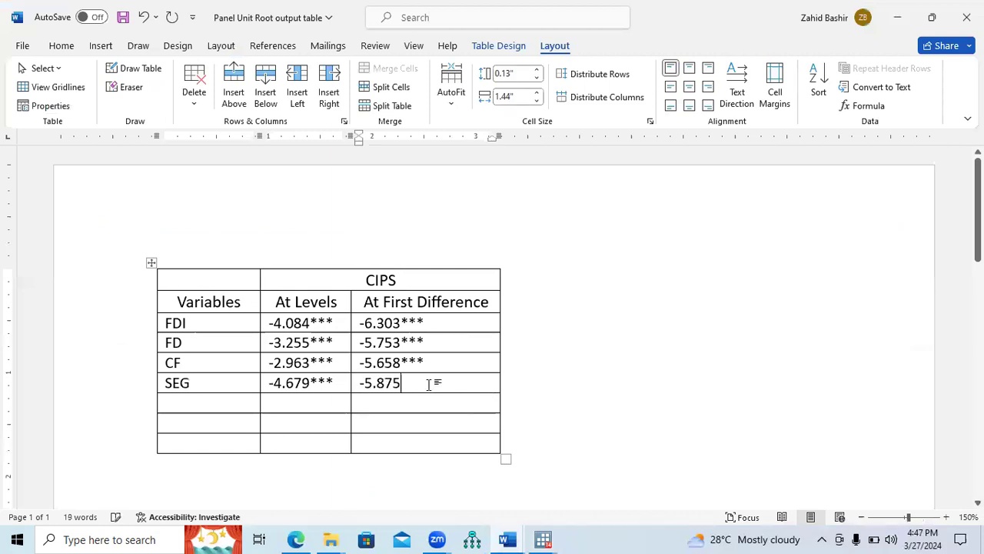
pyautogui.write('***')
pyautogui.click(251, 405)
pyautogui.hotkey('ctrl', 's')
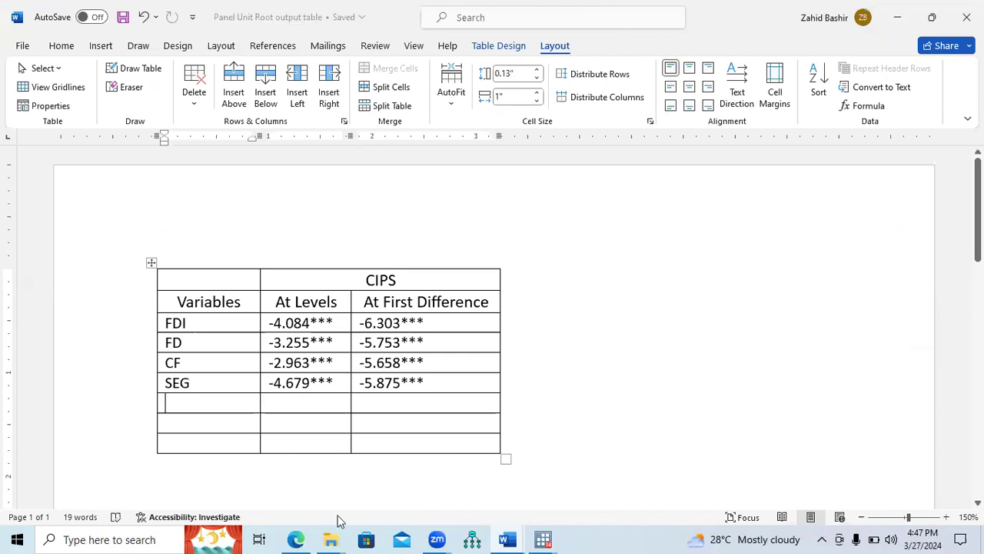
# Switch to Stata and copy the earlier xtcips seg command from the results into the command line
pyautogui.moveTo(540, 538)
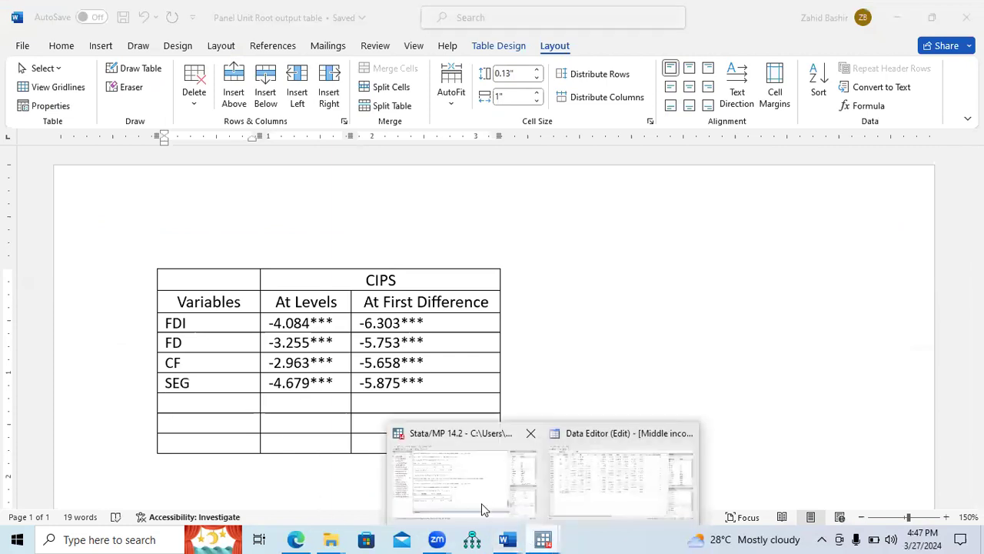
pyautogui.click(487, 503)
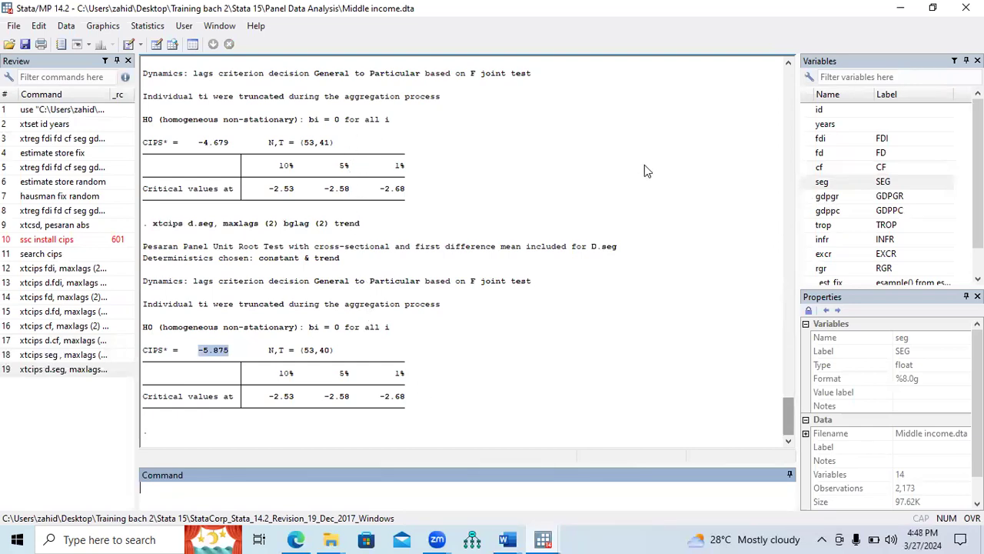
pyautogui.scroll(3, 786, 407)
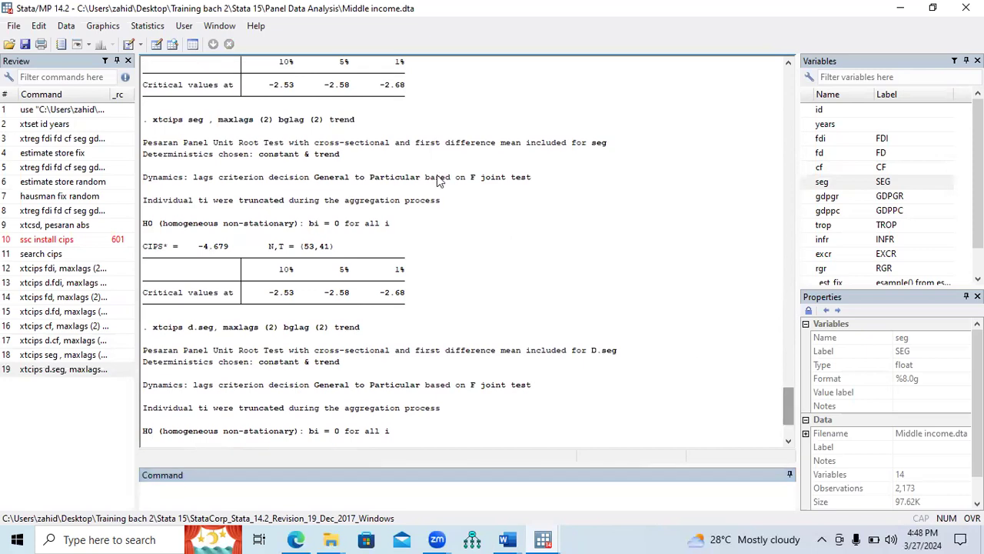
pyautogui.moveTo(369, 125); pyautogui.dragTo(156, 127)
pyautogui.hotkey('ctrl', 'c')
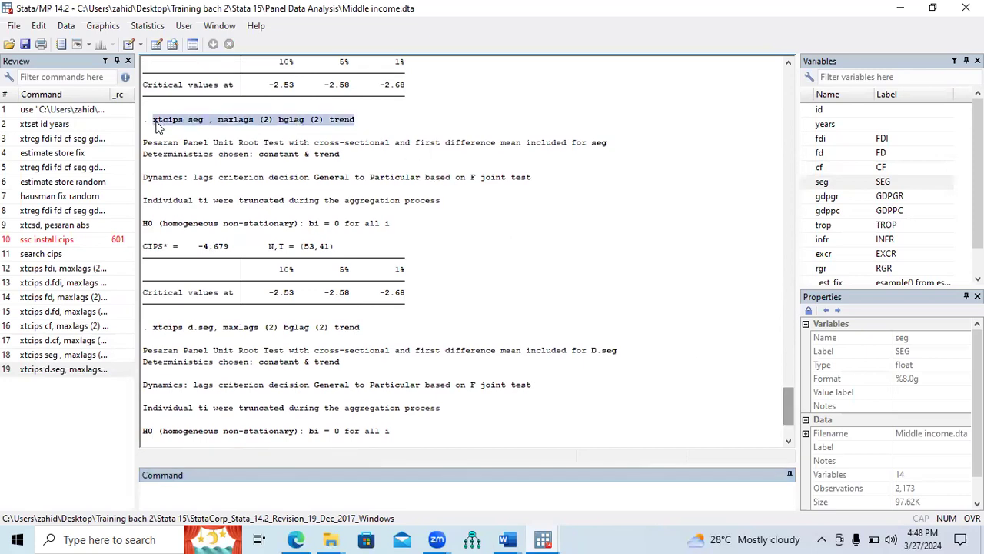
pyautogui.click(228, 498)
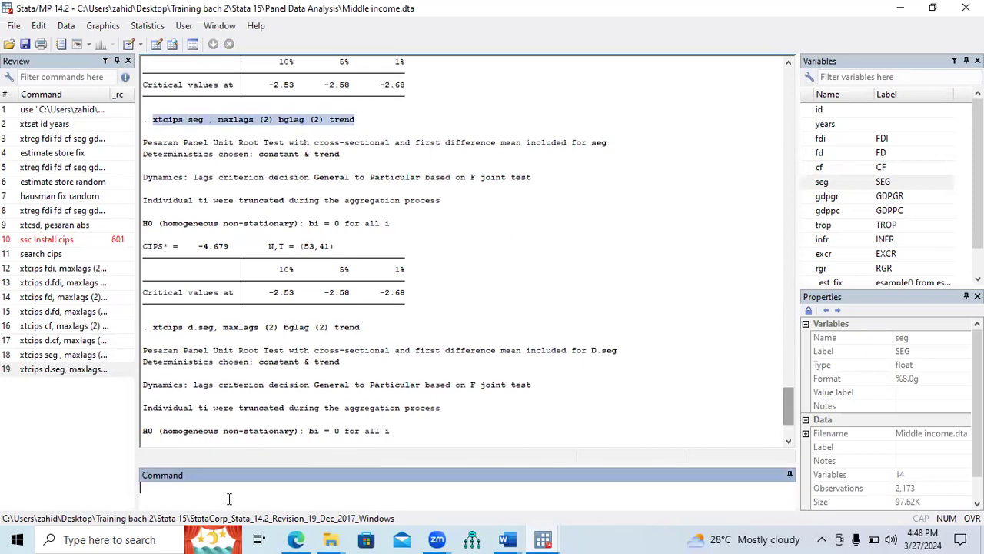
pyautogui.hotkey('ctrl', 'v')
# Replace seg with gdpgr in the command and run xtcips gdpgr, maxlags (2) bglag (2) trend
pyautogui.click(203, 491)
pyautogui.press('BackSpace')
pyautogui.press('BackSpace')
pyautogui.press('BackSpace')
pyautogui.press('BackSpace')
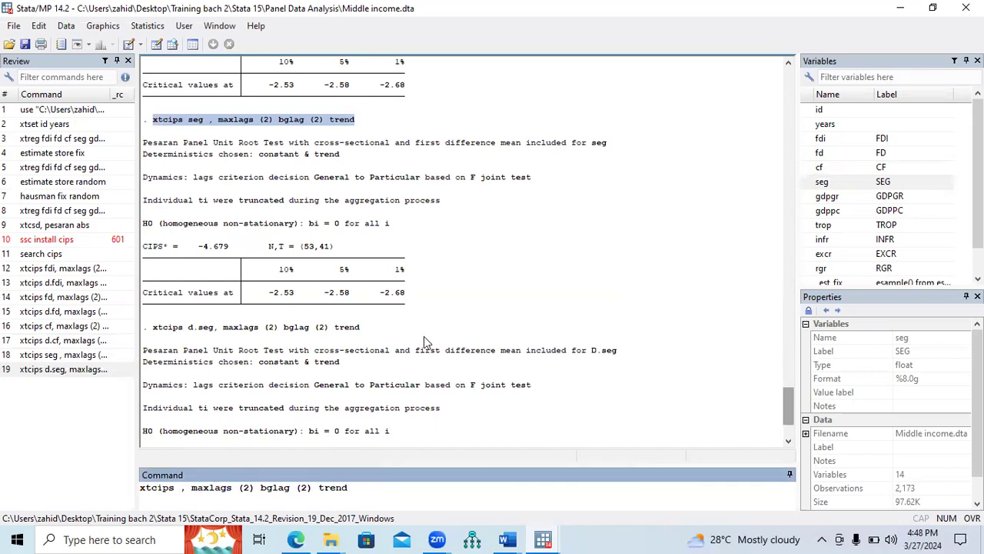
pyautogui.doubleClick(808, 196)
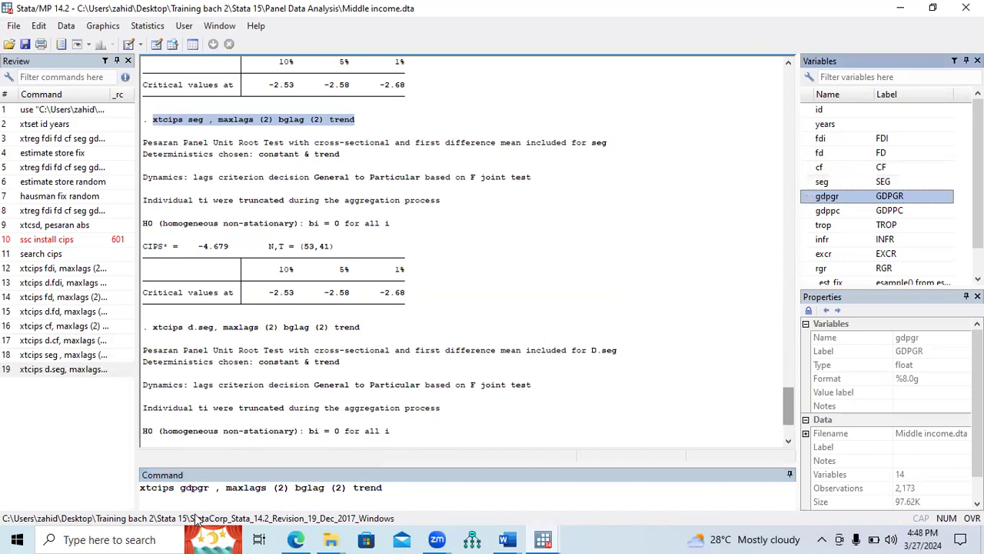
pyautogui.click(216, 489)
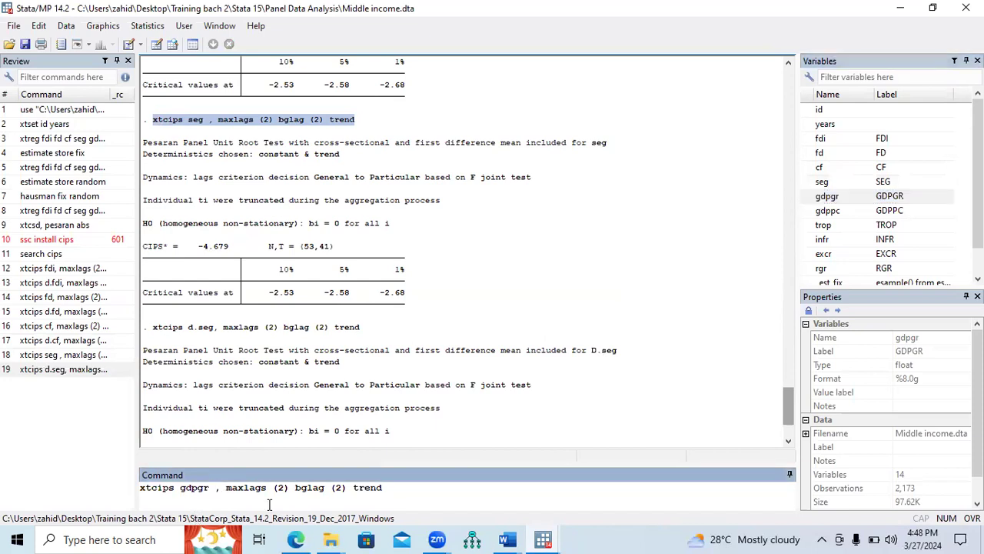
pyautogui.press('BackSpace')
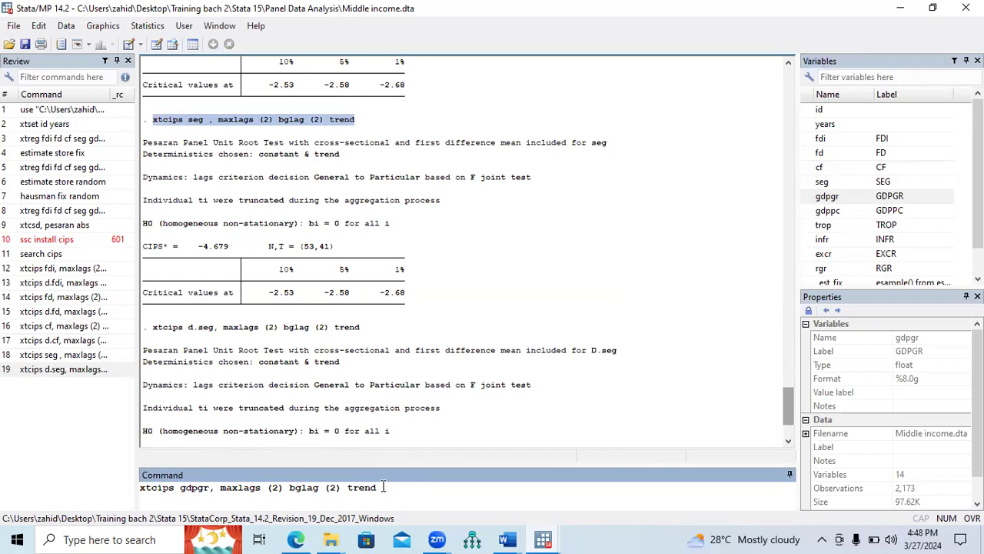
pyautogui.press('Return')
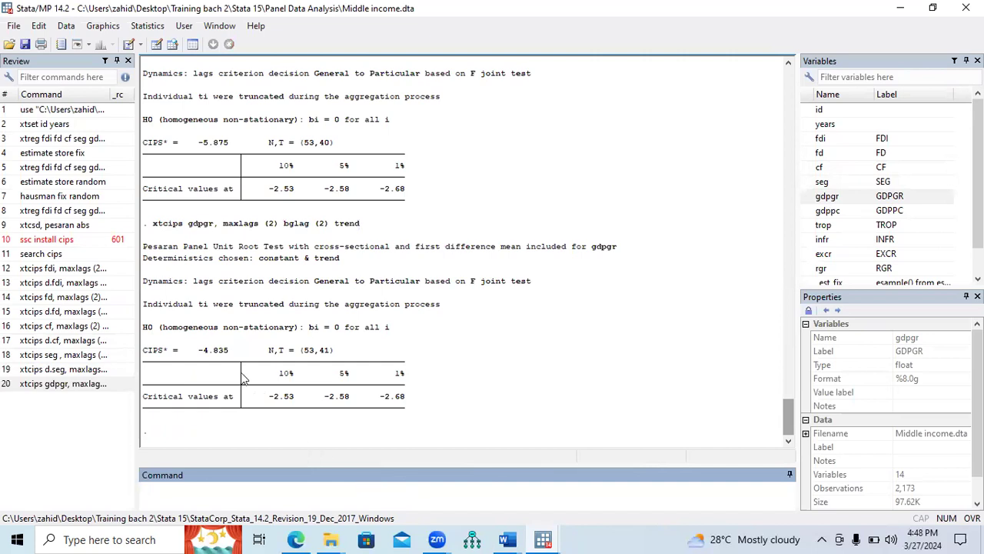
# Take the gdpgr CIPS statistic to Word's output table and enter it as -4.835*** in the At Levels cell below SEG
pyautogui.click(218, 355)
pyautogui.doubleClick(217, 355)
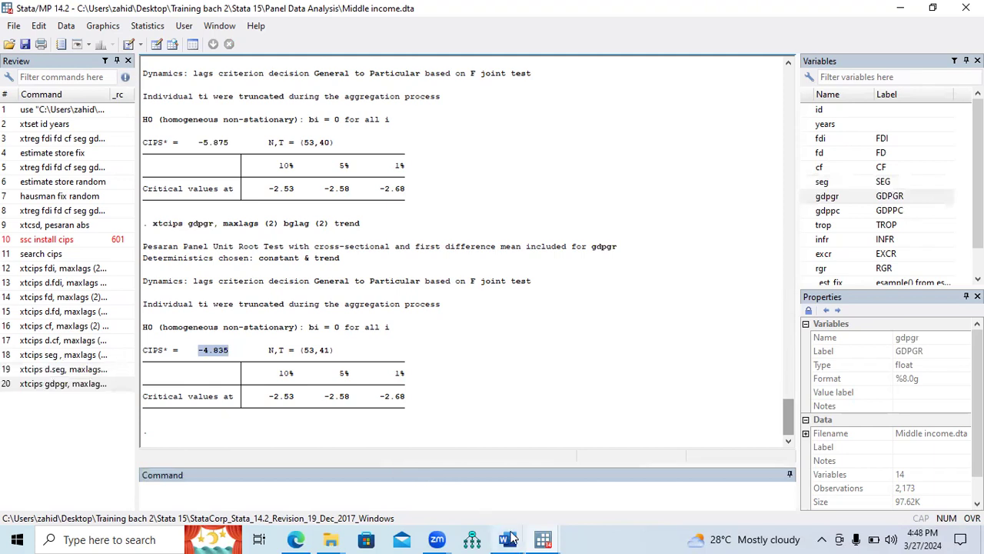
pyautogui.moveTo(508, 539)
pyautogui.click(543, 514)
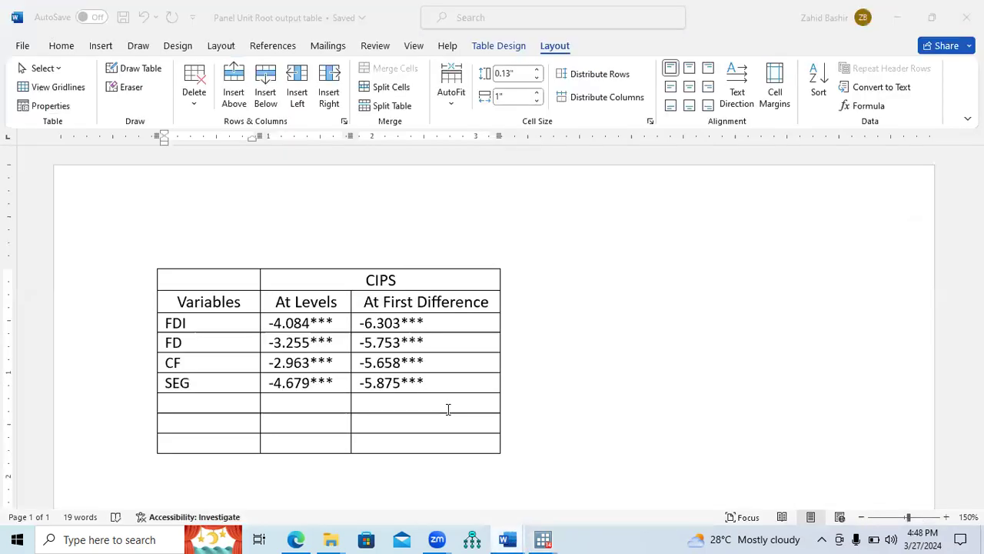
pyautogui.click(318, 403)
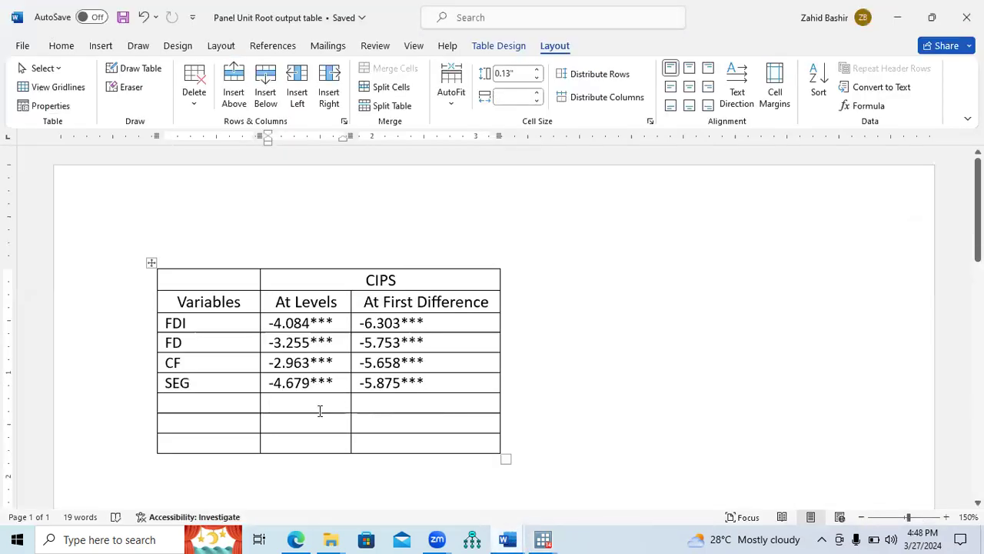
pyautogui.write('-4.835***')
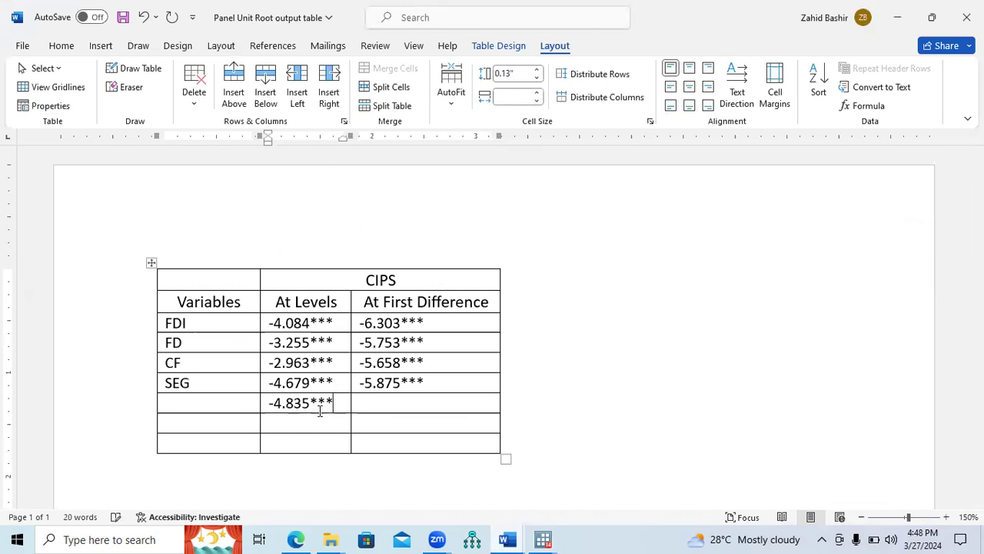
# Label the new row GDPGR and place the cursor in its At First Difference cell
pyautogui.click(234, 405)
pyautogui.write('S')
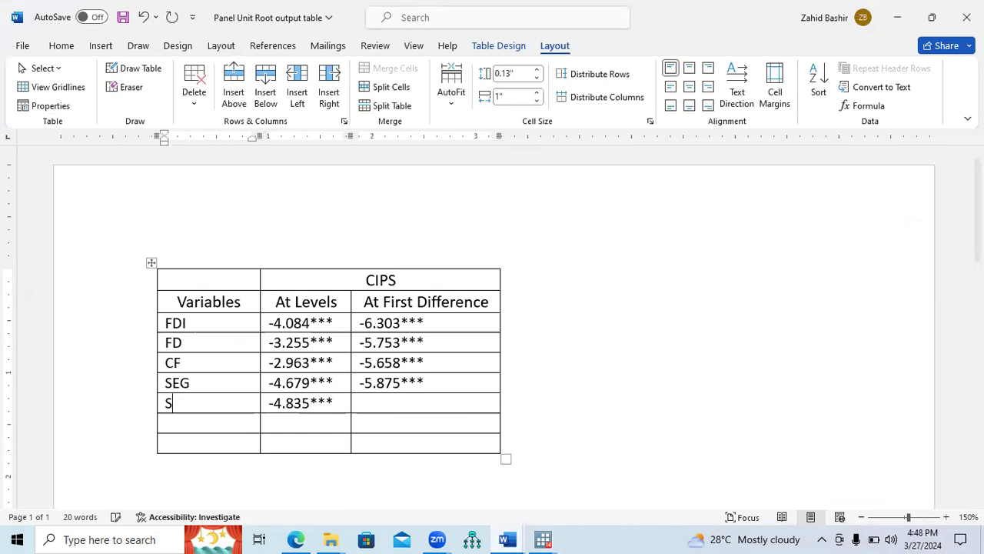
pyautogui.press('BackSpace')
pyautogui.write('GDPGR')
pyautogui.click(372, 405)
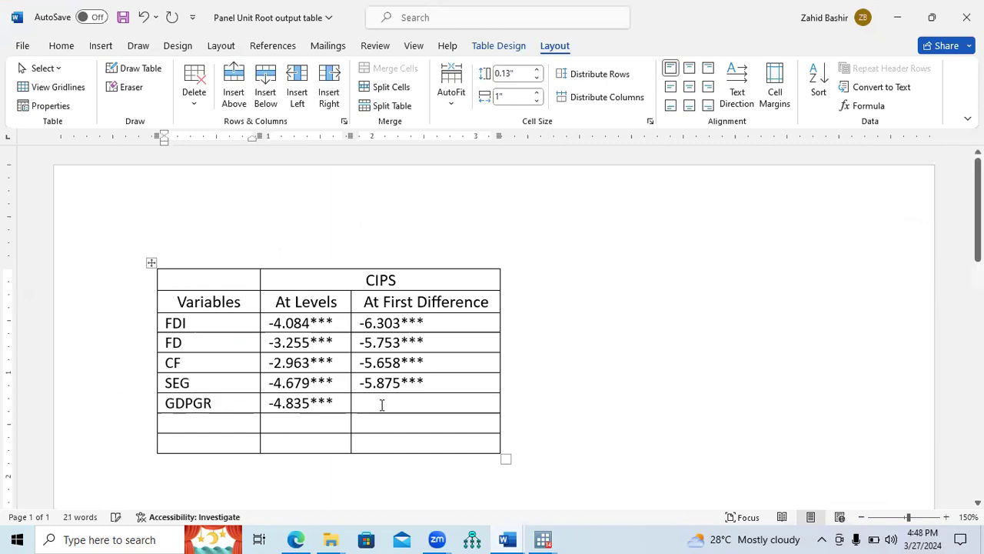
# Switch to Stata, reuse the gdpgr command with the variable changed to d.gdpgr, and run xtcips d.gdpgr, maxlags (2) bglag (2) trend
pyautogui.click(295, 539)
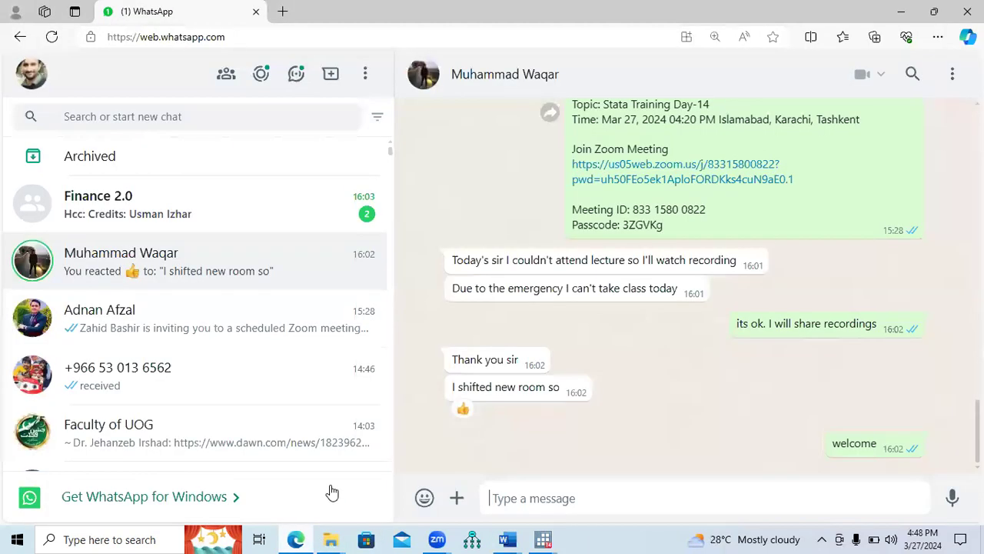
pyautogui.moveTo(543, 539)
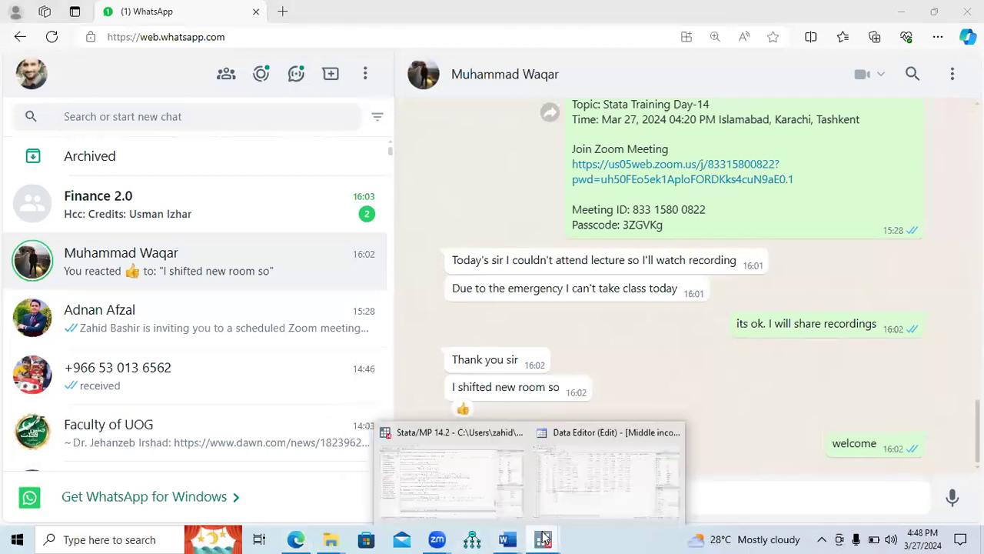
pyautogui.click(503, 497)
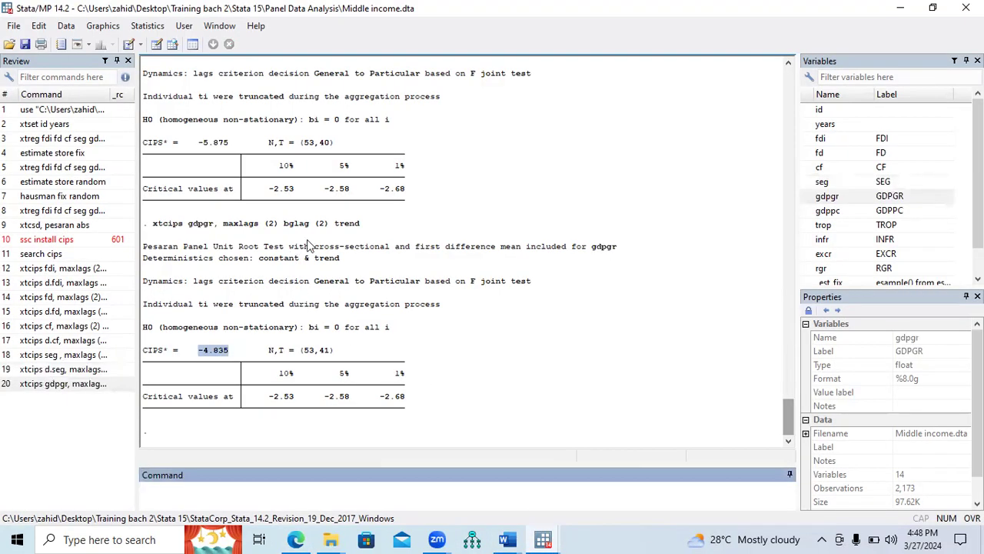
pyautogui.click(361, 224)
pyautogui.moveTo(243, 215); pyautogui.dragTo(156, 225)
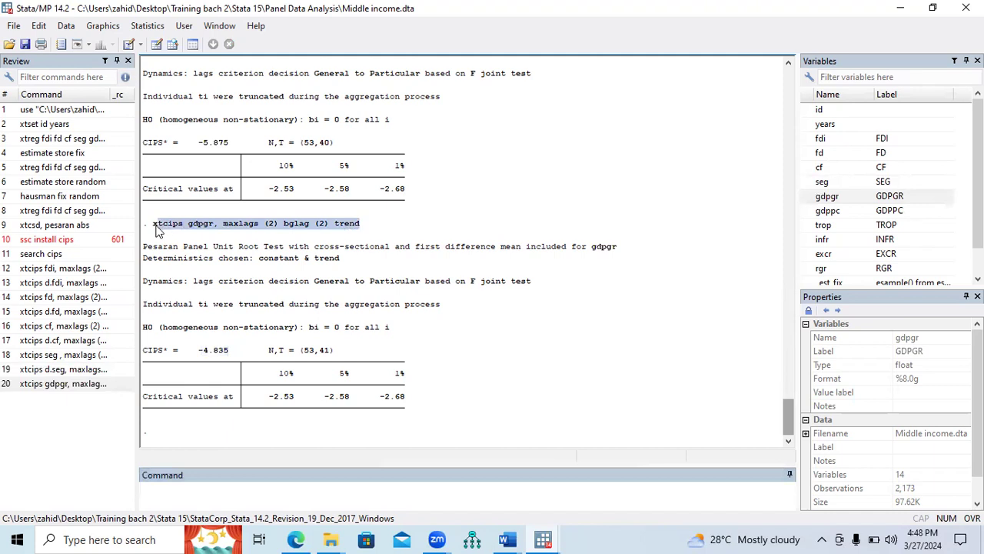
pyautogui.click(230, 491)
pyautogui.write('xtcips gdpgr, maxlags (2) bglag (2) trend')
pyautogui.click(181, 488)
pyautogui.write('d.')
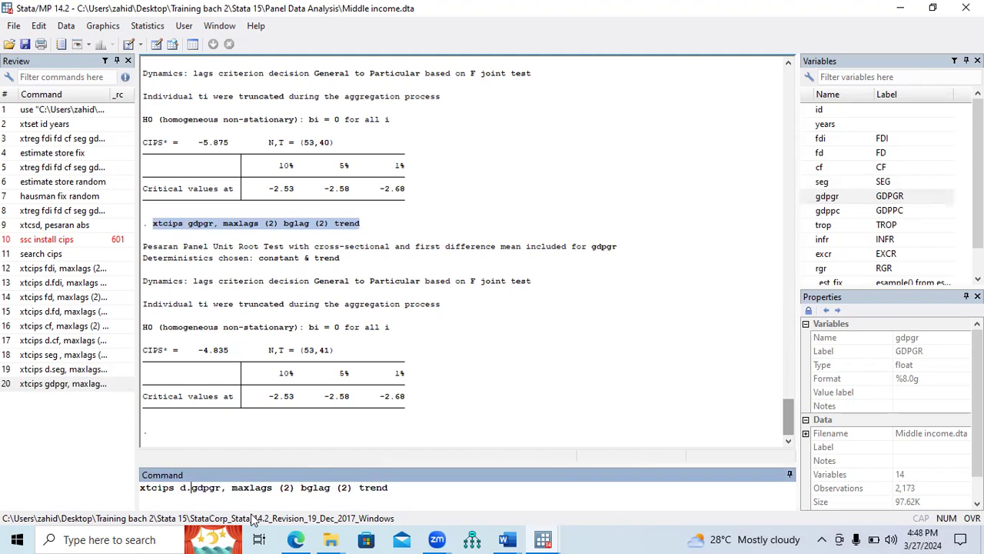
pyautogui.press('Return')
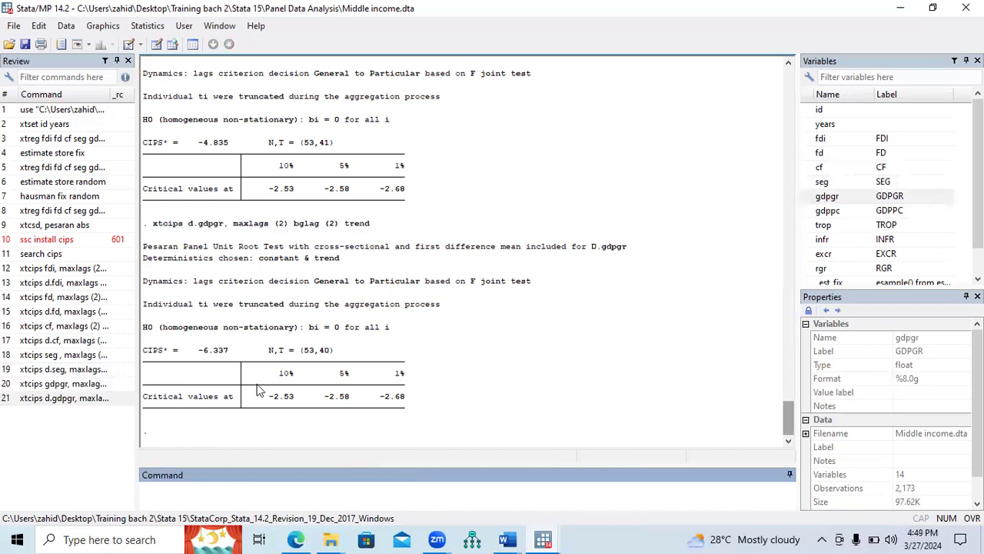
# Compare the d.gdpgr CIPS statistic with the 10%, 5% and 1% critical values and copy the statistic
pyautogui.moveTo(198, 351); pyautogui.dragTo(230, 352)
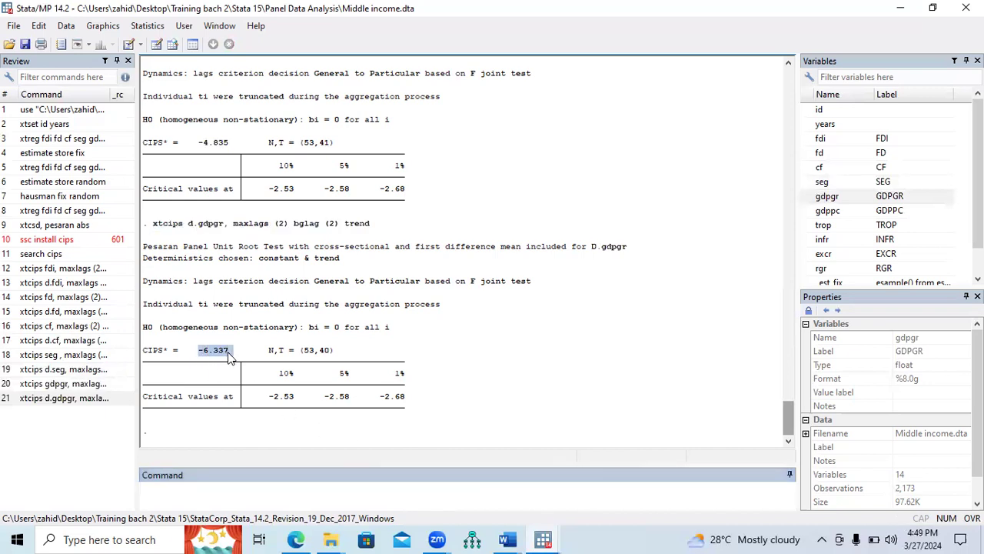
pyautogui.doubleClick(276, 398)
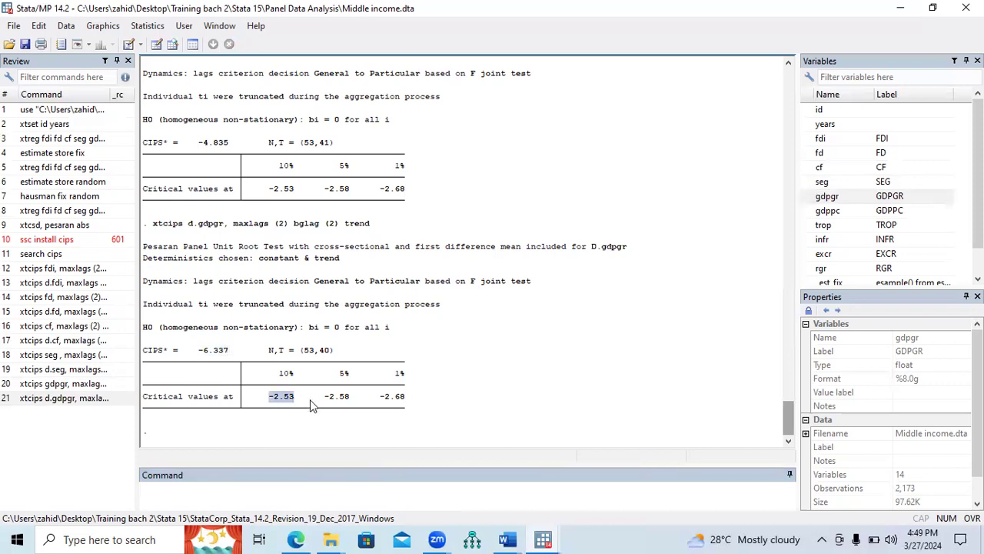
pyautogui.doubleClick(332, 398)
pyautogui.doubleClick(407, 399)
pyautogui.doubleClick(230, 353)
pyautogui.hotkey('ctrl', 'c')
# Switch to Word's output table and enter the statistic in the GDPGR row's At First Difference cell as -6.337 ***
pyautogui.click(506, 540)
pyautogui.click(537, 501)
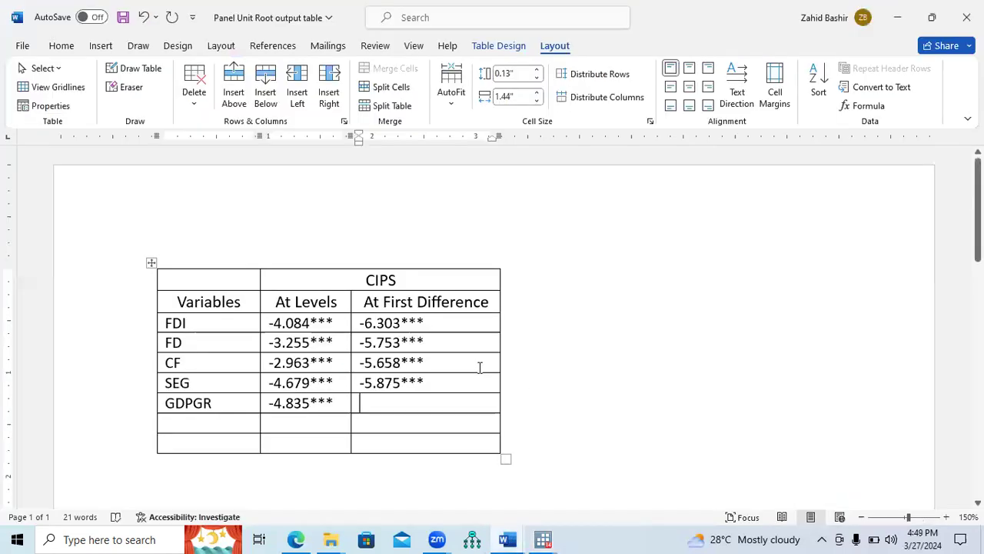
pyautogui.hotkey('ctrl', 'v')
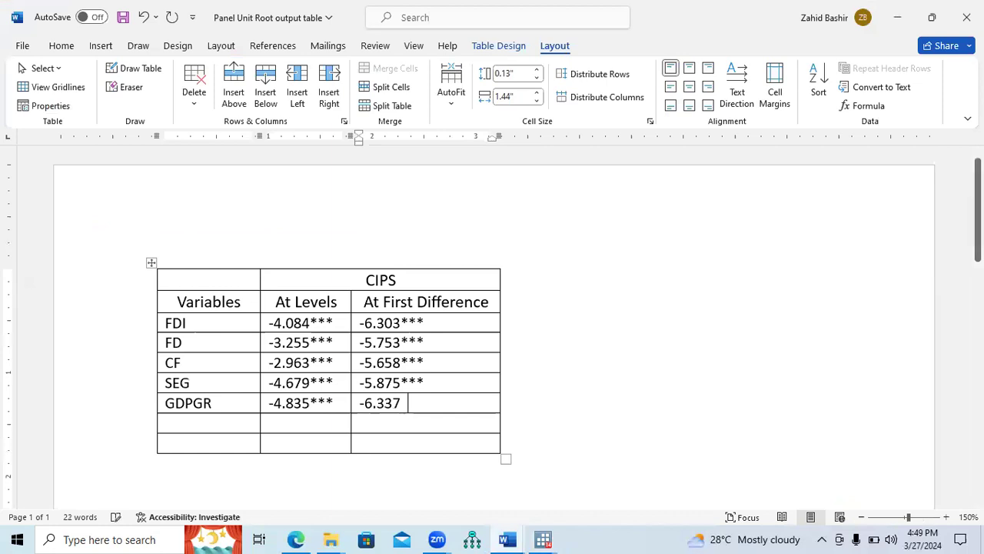
pyautogui.write('***')
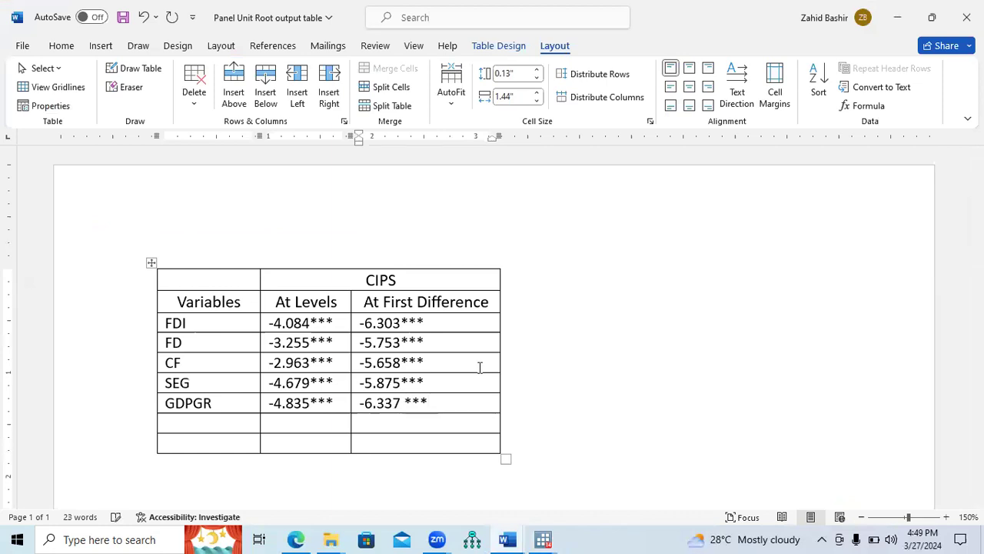
# Label the row below GDPGR as GDPPC and place the cursor in its At Levels cell
pyautogui.click(215, 421)
pyautogui.write('GDPPC')
pyautogui.click(289, 421)
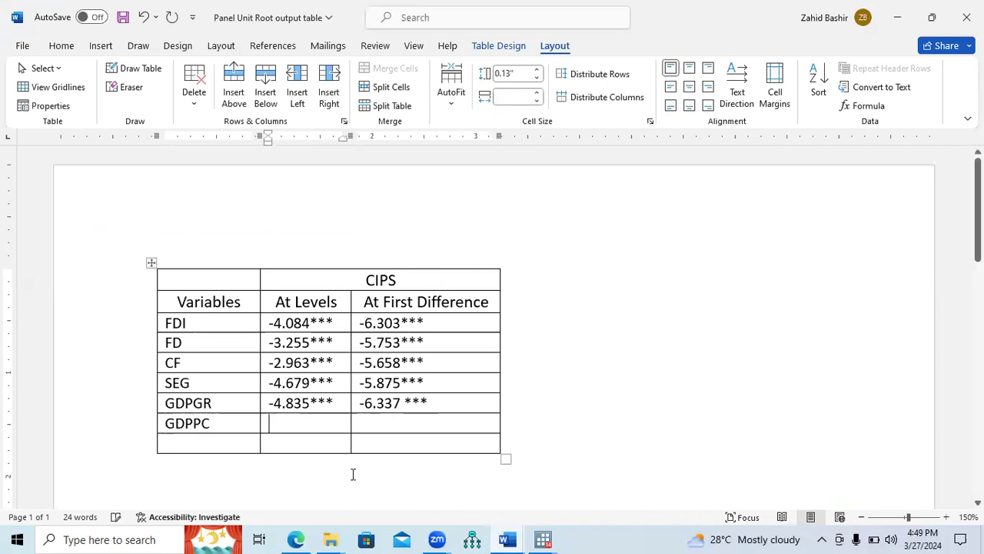
# Switch to Stata and copy the level xtcips gdpgr command from the results into the command line
pyautogui.click(542, 538)
pyautogui.click(536, 494)
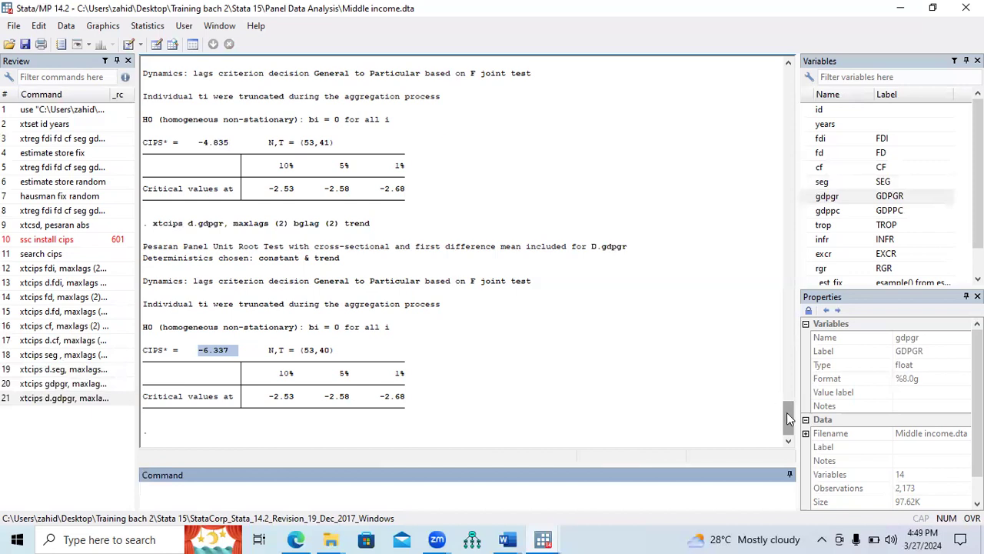
pyautogui.moveTo(786, 412); pyautogui.dragTo(787, 399)
pyautogui.moveTo(362, 177); pyautogui.dragTo(240, 496)
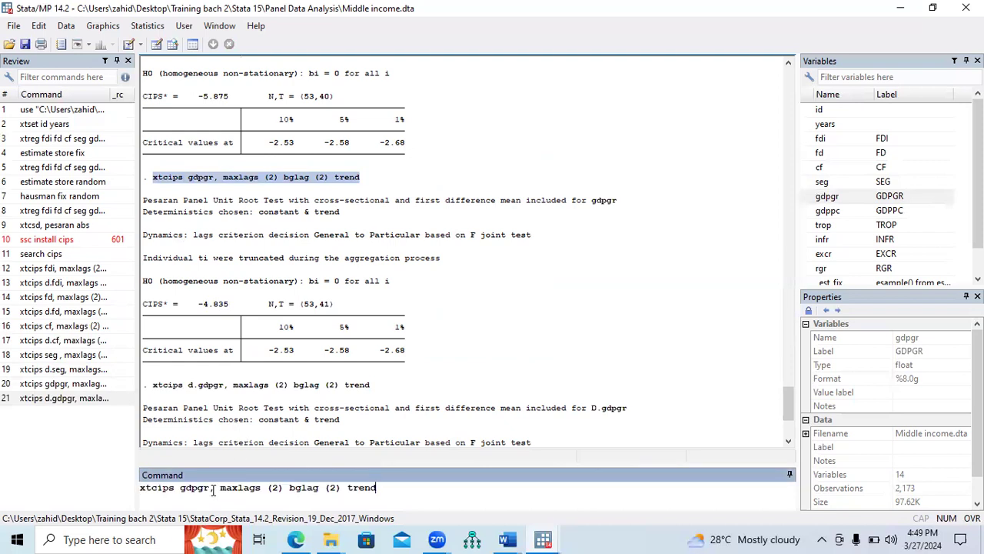
# Replace gdpgr with gdppc in the command and run xtcips gdppc, maxlags (2) bglag (2) trend
pyautogui.press('BackSpace')
pyautogui.press('BackSpace')
pyautogui.press('BackSpace')
pyautogui.press('BackSpace')
pyautogui.press('BackSpace')
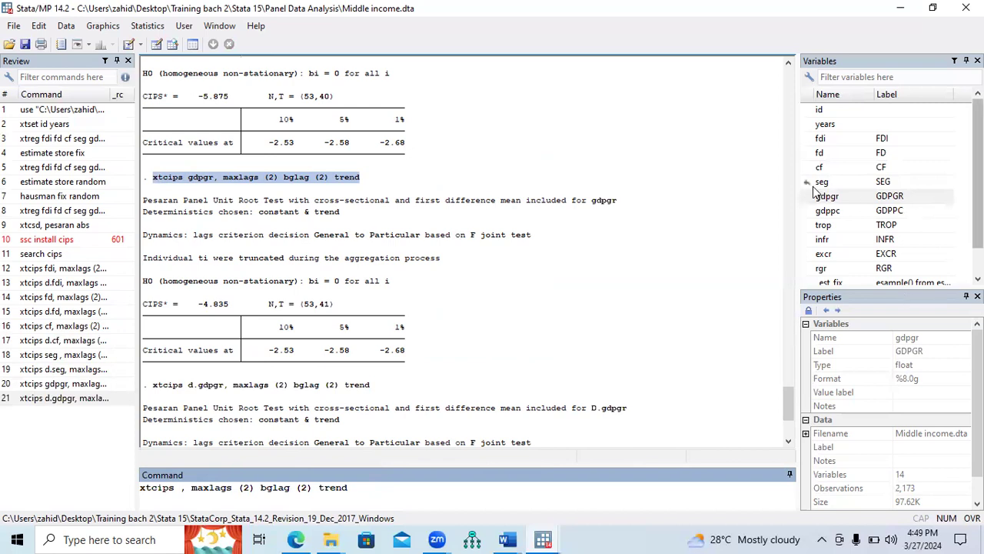
pyautogui.doubleClick(826, 210)
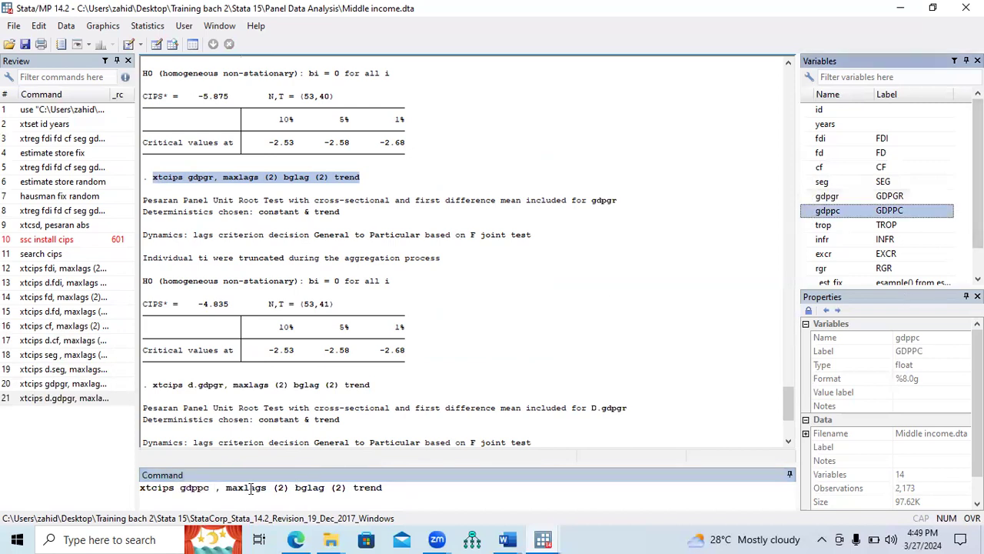
pyautogui.press('BackSpace')
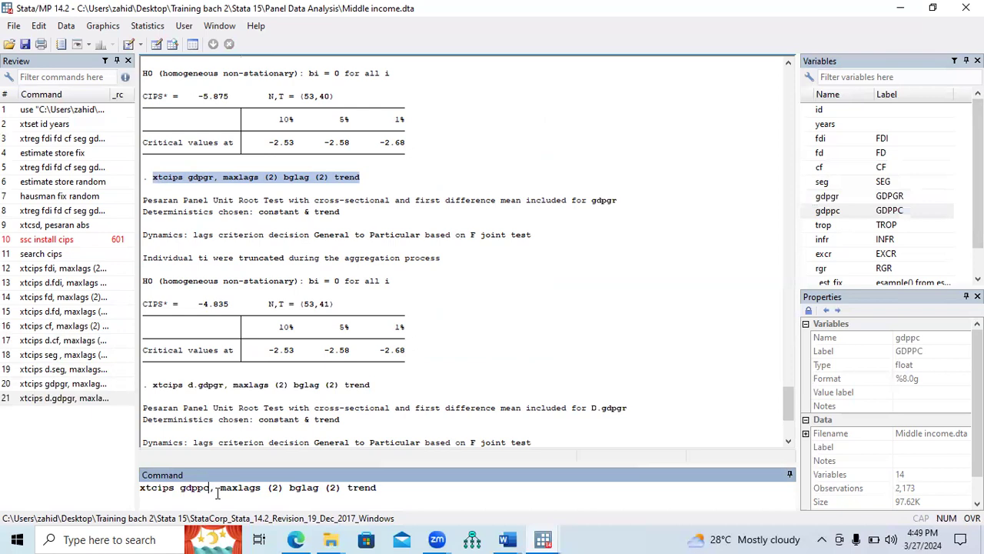
pyautogui.press('Return')
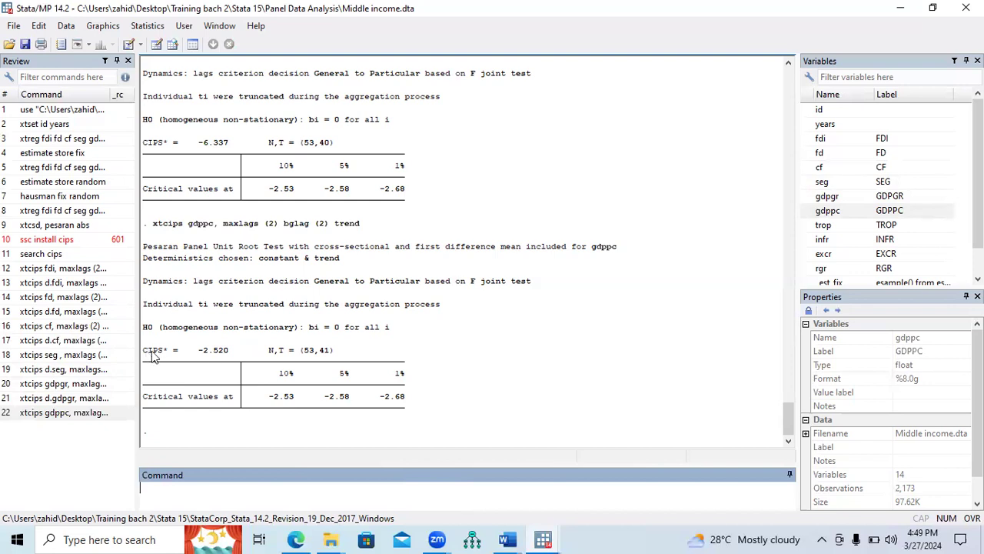
# Compare the gdppc CIPS statistic with the critical values, then switch to Word and enter -2.520 in the GDPPC row's At Levels cell
pyautogui.moveTo(197, 350); pyautogui.dragTo(227, 356)
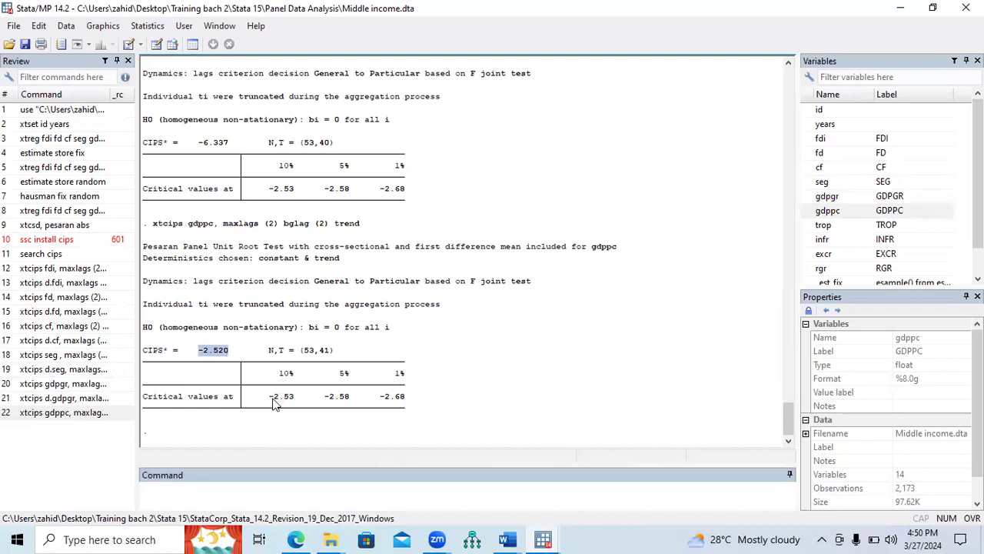
pyautogui.moveTo(269, 400); pyautogui.dragTo(293, 403)
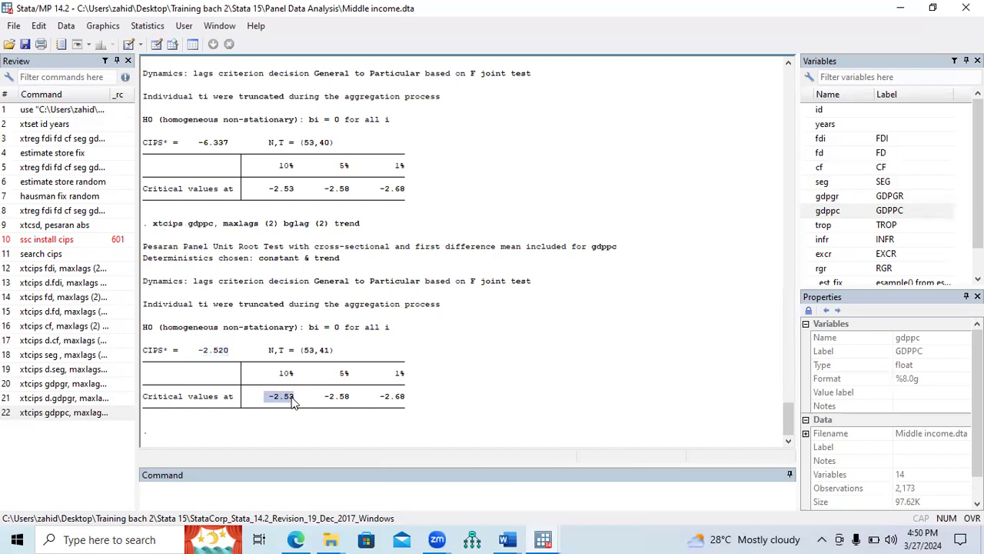
pyautogui.moveTo(324, 399); pyautogui.dragTo(405, 402)
pyautogui.moveTo(199, 352); pyautogui.dragTo(228, 355)
pyautogui.moveTo(269, 402); pyautogui.dragTo(404, 401)
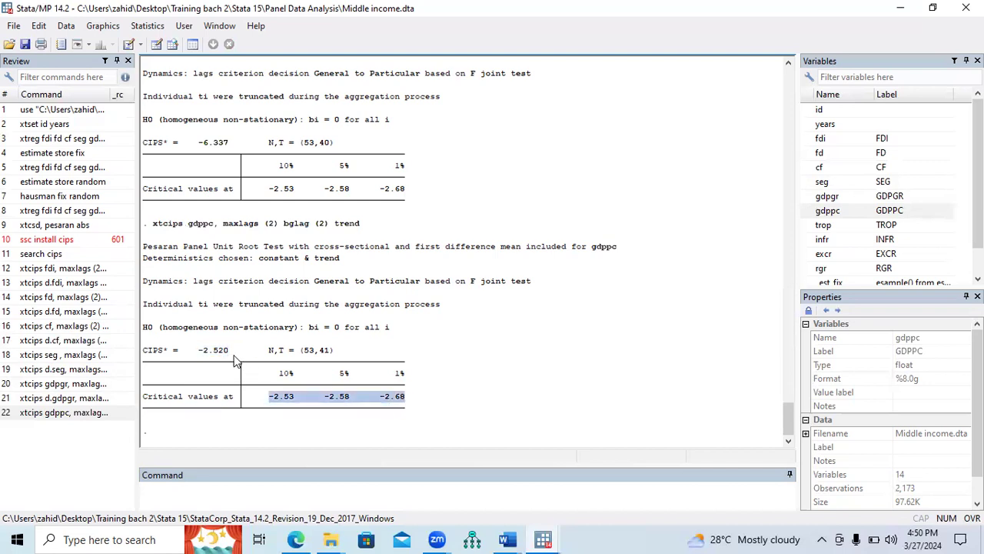
pyautogui.moveTo(197, 352); pyautogui.dragTo(230, 355)
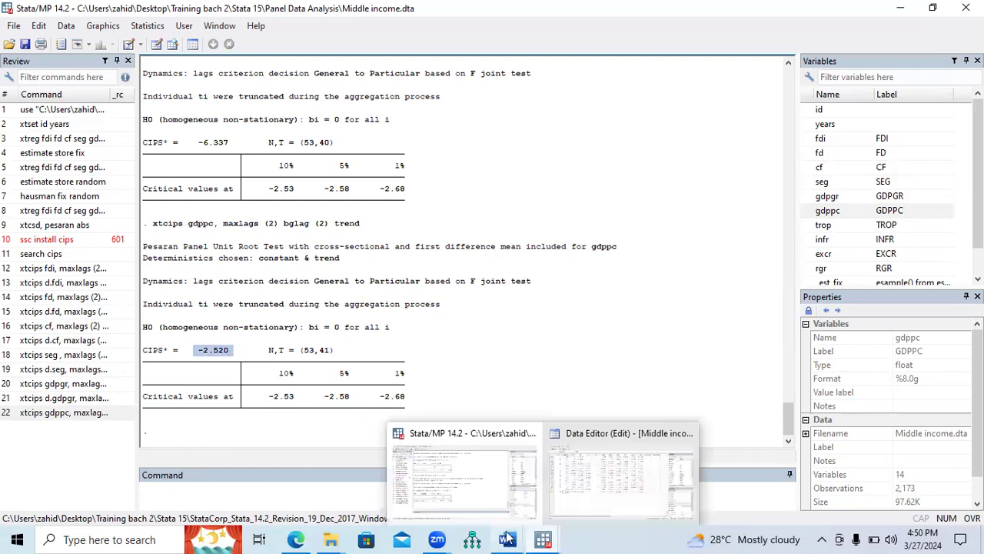
pyautogui.moveTo(509, 538)
pyautogui.click(530, 484)
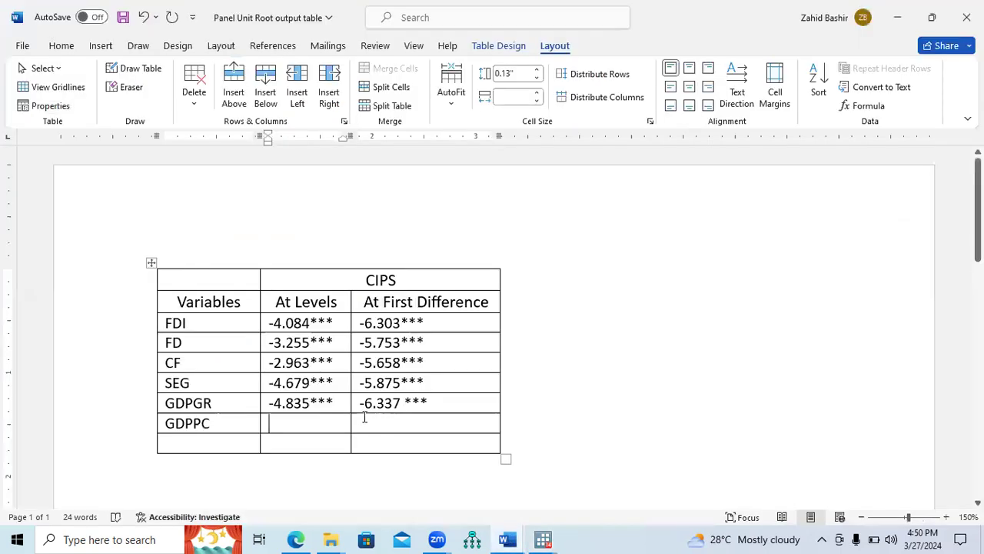
pyautogui.write('-2.520')
# Review the GDPPC level entry under the CIPS heading and place the cursor in the row's At First Difference cell
pyautogui.moveTo(276, 303); pyautogui.dragTo(327, 305)
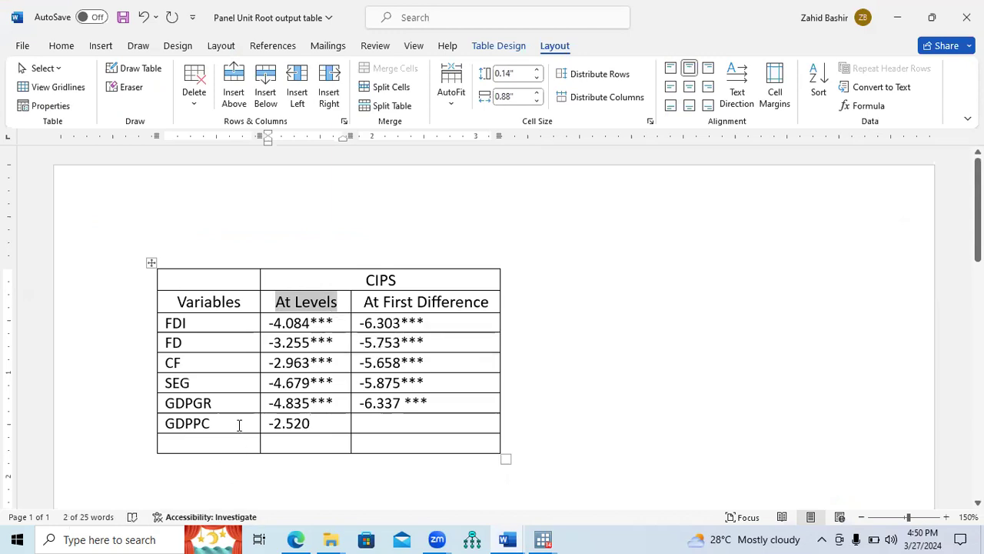
pyautogui.moveTo(168, 423); pyautogui.dragTo(213, 423)
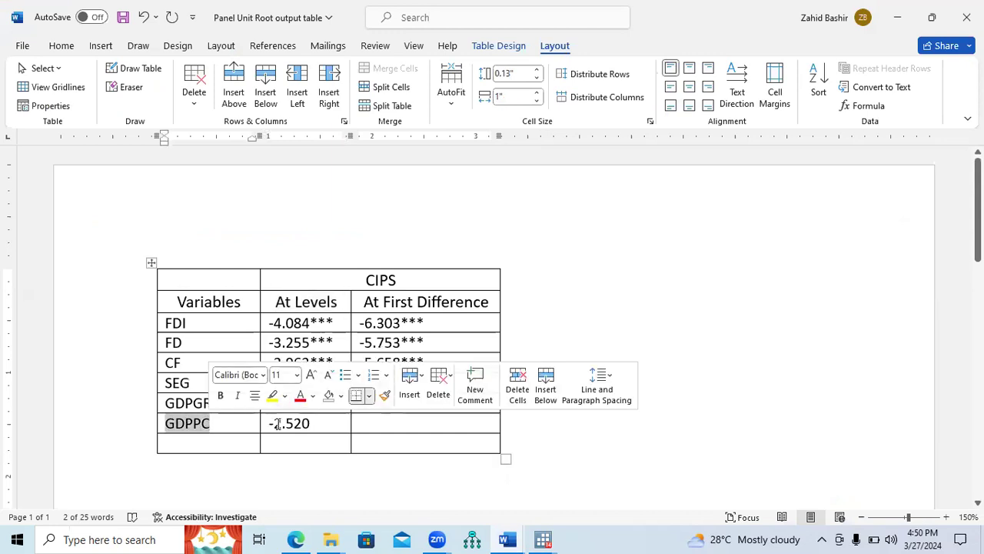
pyautogui.moveTo(278, 423); pyautogui.dragTo(310, 424)
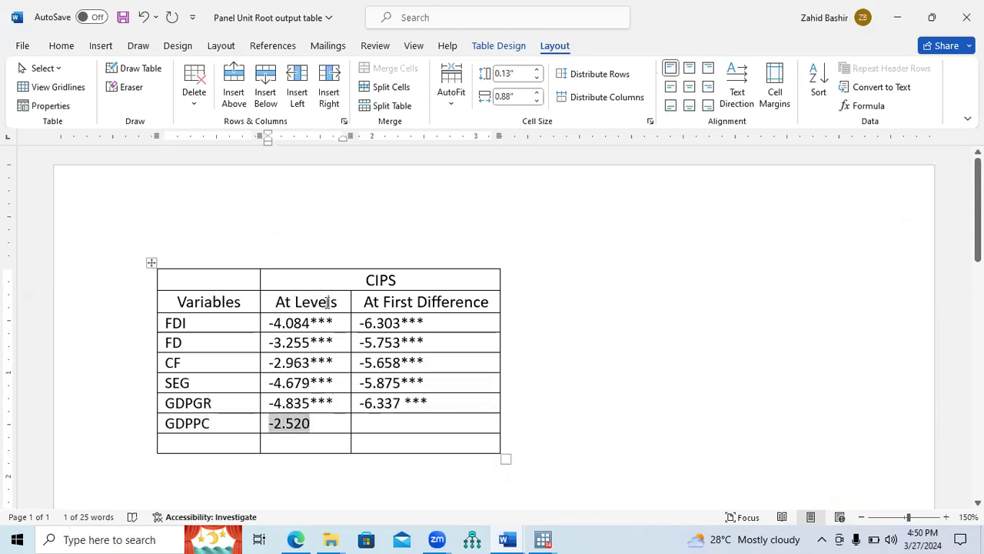
pyautogui.moveTo(366, 279); pyautogui.dragTo(404, 280)
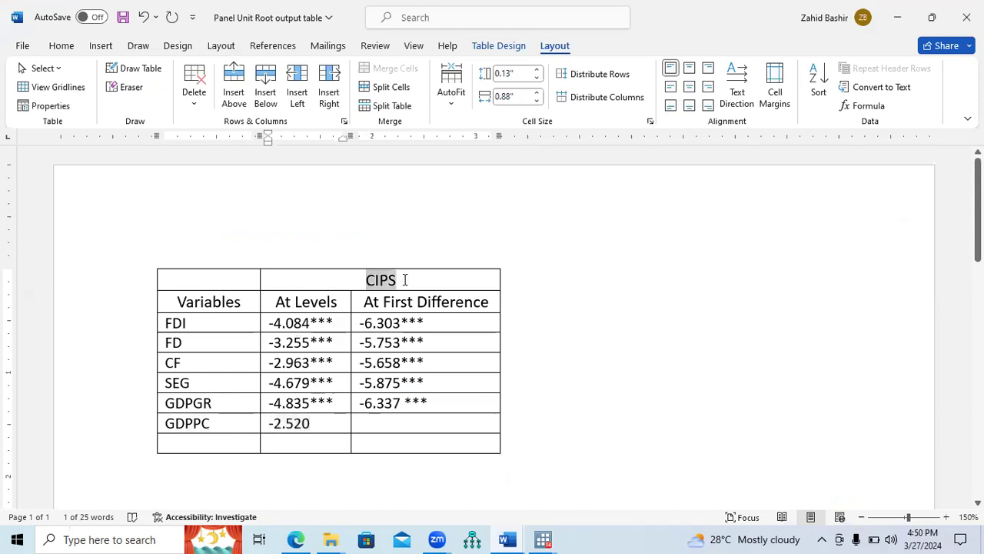
pyautogui.click(387, 428)
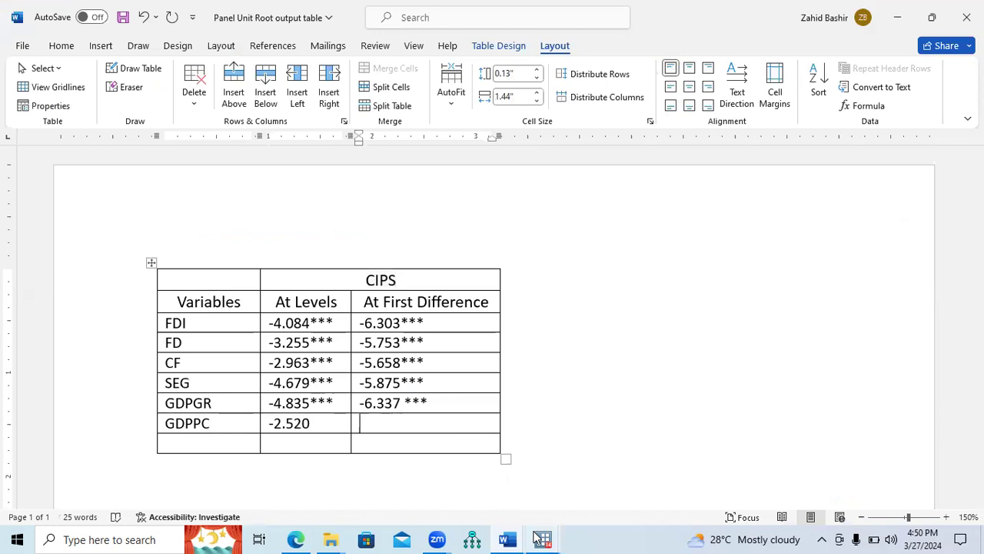
# Switch to Stata and copy the level xtcips gdppc command from the results into the command line
pyautogui.click(543, 539)
pyautogui.click(505, 499)
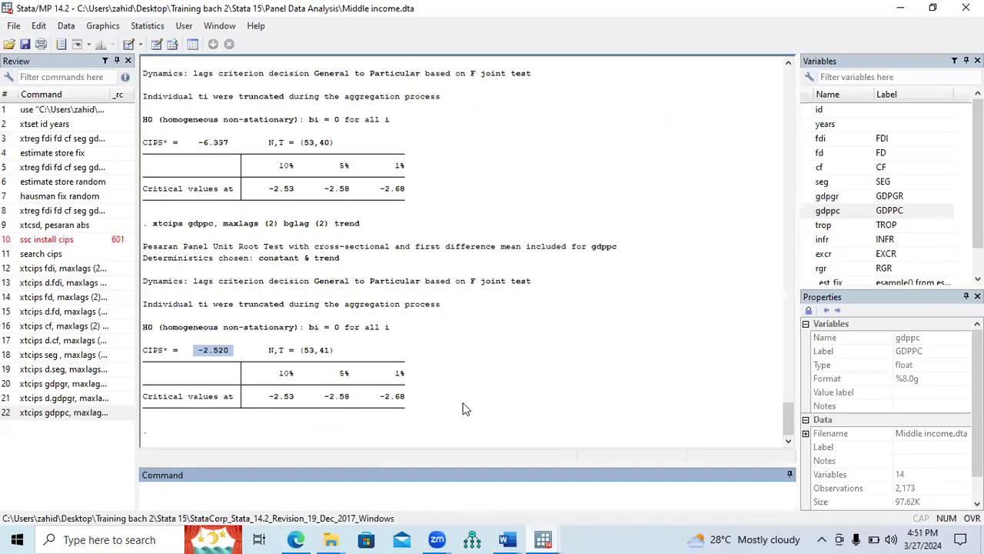
pyautogui.moveTo(361, 224); pyautogui.dragTo(156, 229)
pyautogui.hotkey('ctrl', 'c')
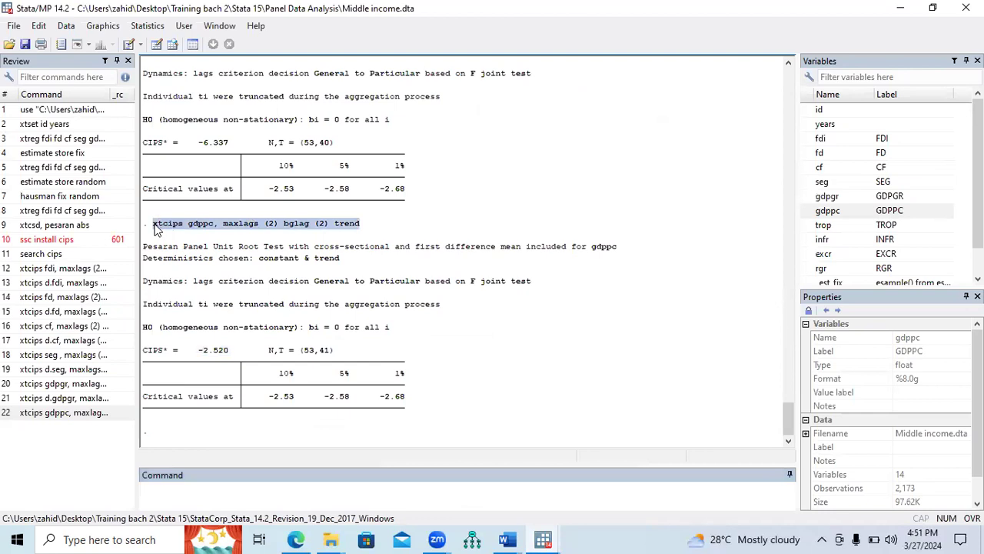
pyautogui.click(210, 494)
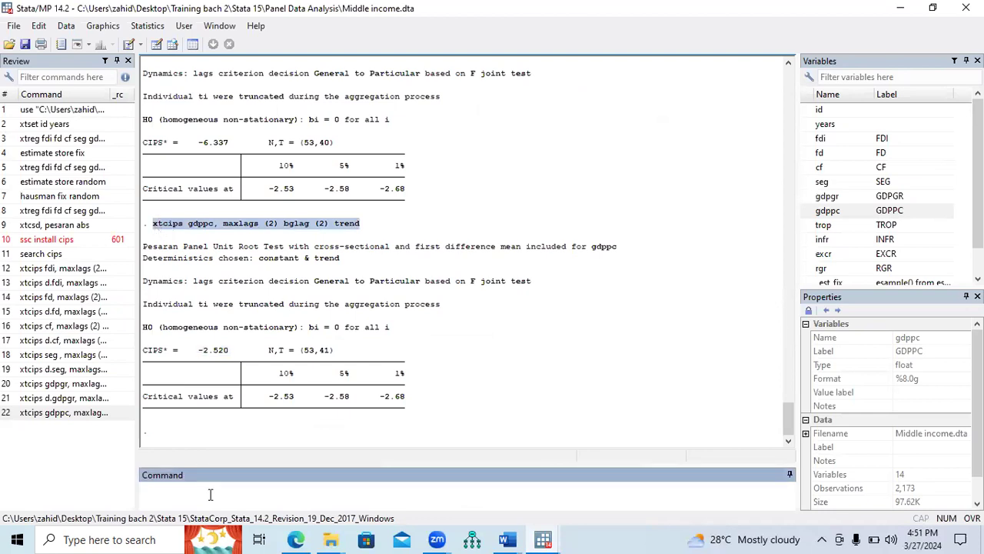
pyautogui.hotkey('ctrl', 'v')
# Prefix gdppc with d. and run xtcips d.gdppc, maxlags (2) bglag (2) trend
pyautogui.write('d.')
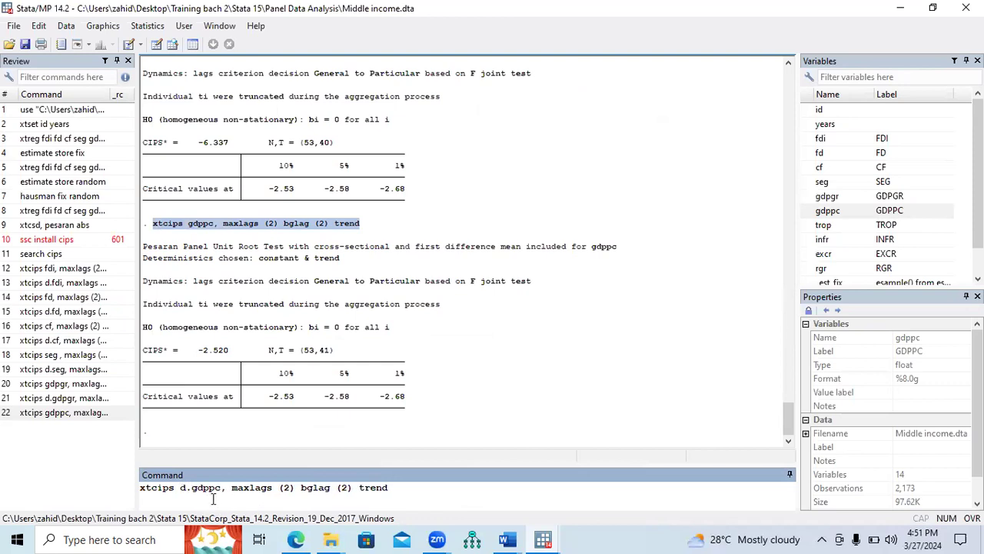
pyautogui.click(406, 493)
pyautogui.press('Return')
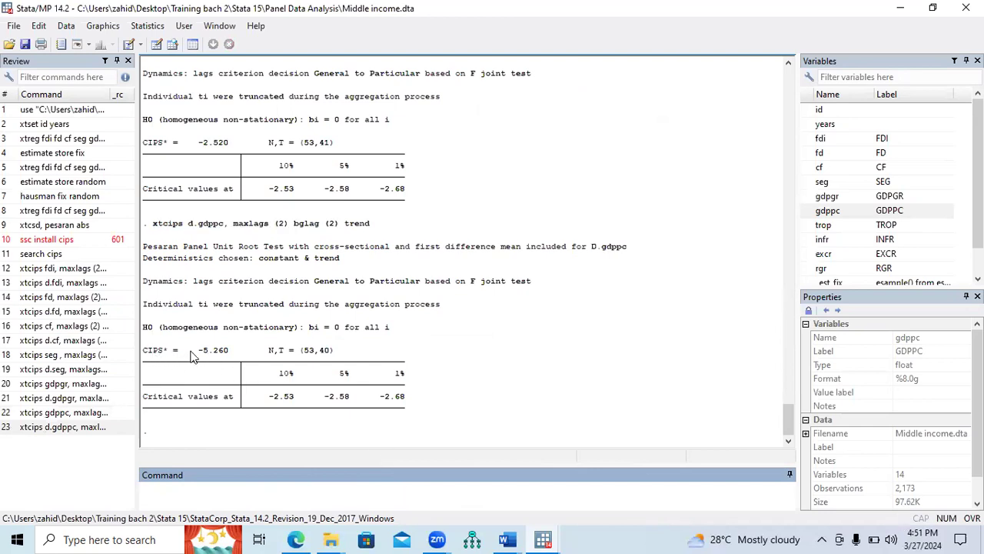
# Compare the d.gdppc statistic with the critical values and record it in Word's GDPPC At First Difference cell as -5.260***
pyautogui.moveTo(199, 351); pyautogui.dragTo(230, 352)
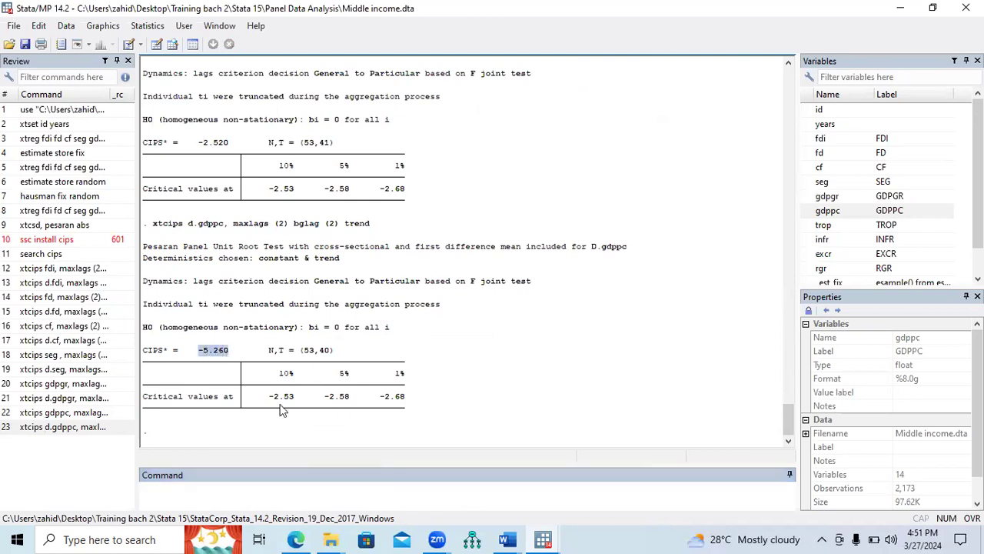
pyautogui.moveTo(269, 396); pyautogui.dragTo(408, 399)
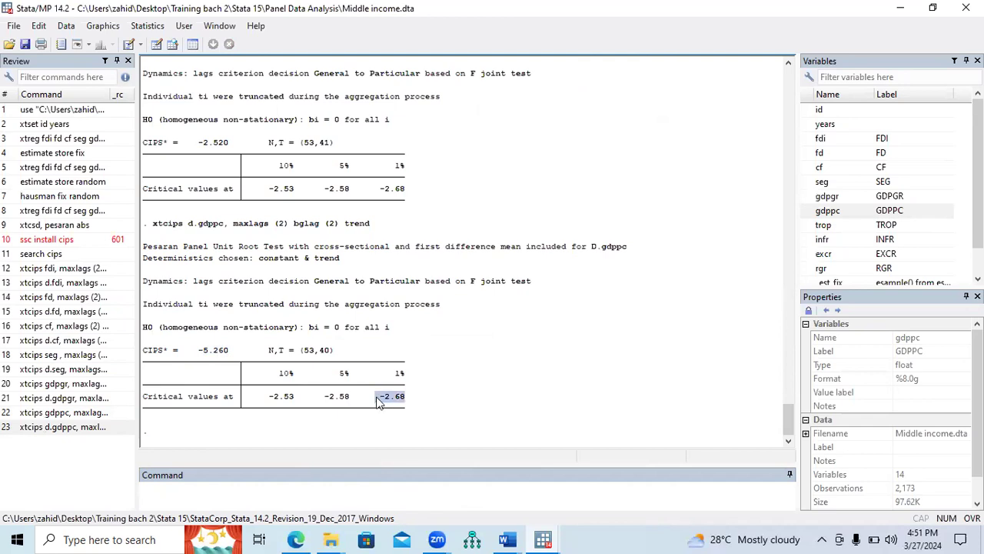
pyautogui.moveTo(198, 351); pyautogui.dragTo(229, 353)
pyautogui.hotkey('ctrl', 'c')
pyautogui.click(506, 539)
pyautogui.click(542, 504)
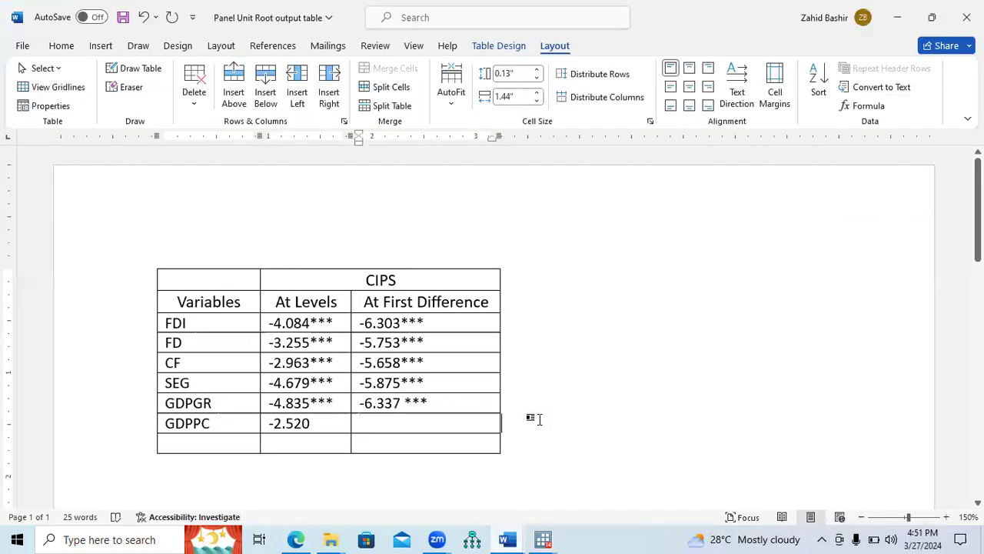
pyautogui.click(445, 427)
pyautogui.hotkey('ctrl', 'v')
pyautogui.write('***')
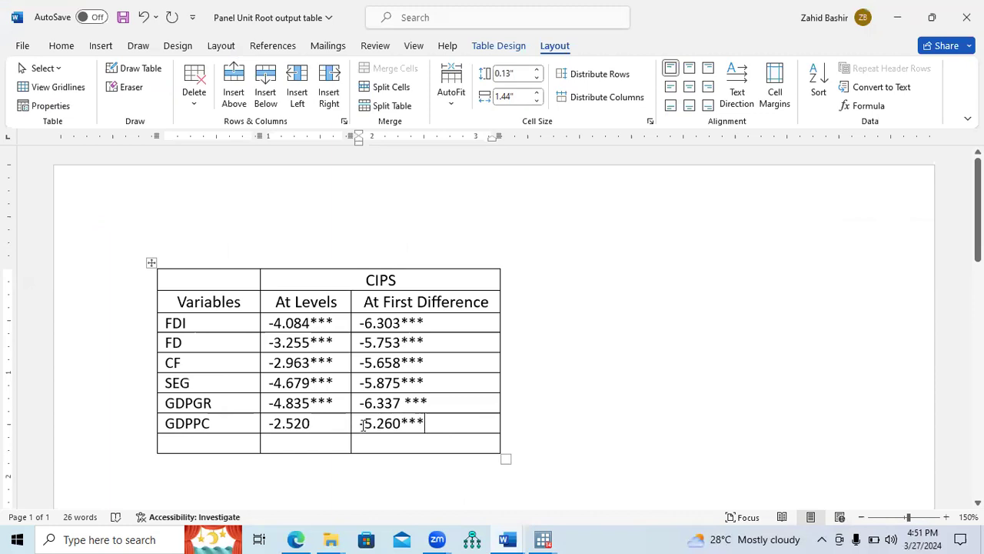
# Review the two GDPPC entries and place the cursor in the Variables cell of the empty row below
pyautogui.moveTo(361, 425); pyautogui.dragTo(427, 424)
pyautogui.moveTo(308, 425); pyautogui.dragTo(267, 425)
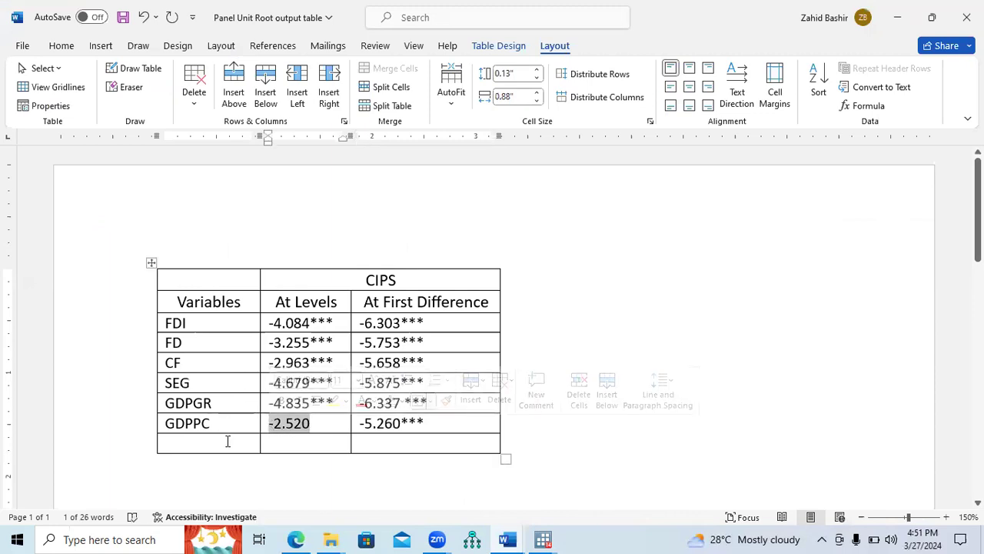
pyautogui.click(228, 439)
# Switch to Stata, select the trop variable and copy the level xtcips gdppc command from the results into the command line
pyautogui.click(539, 534)
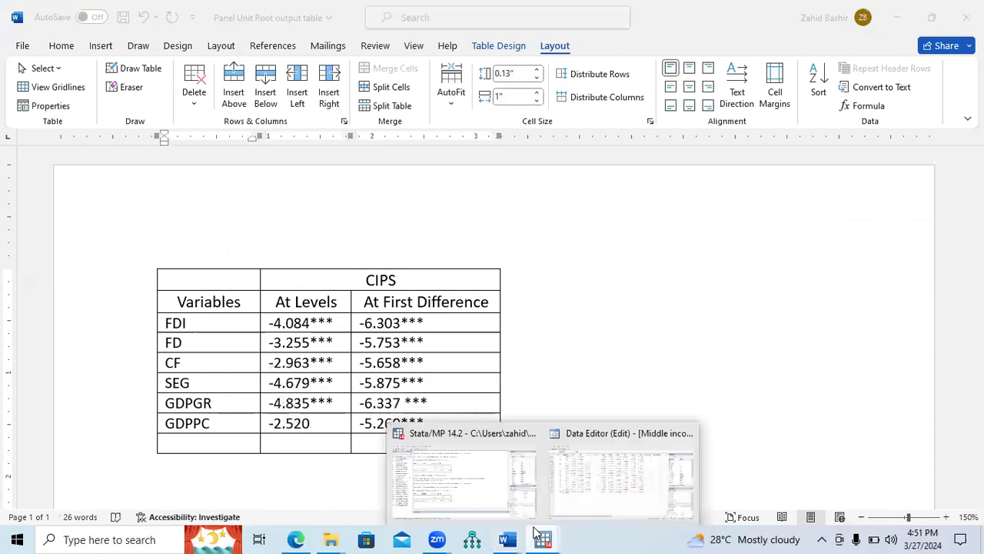
pyautogui.click(580, 488)
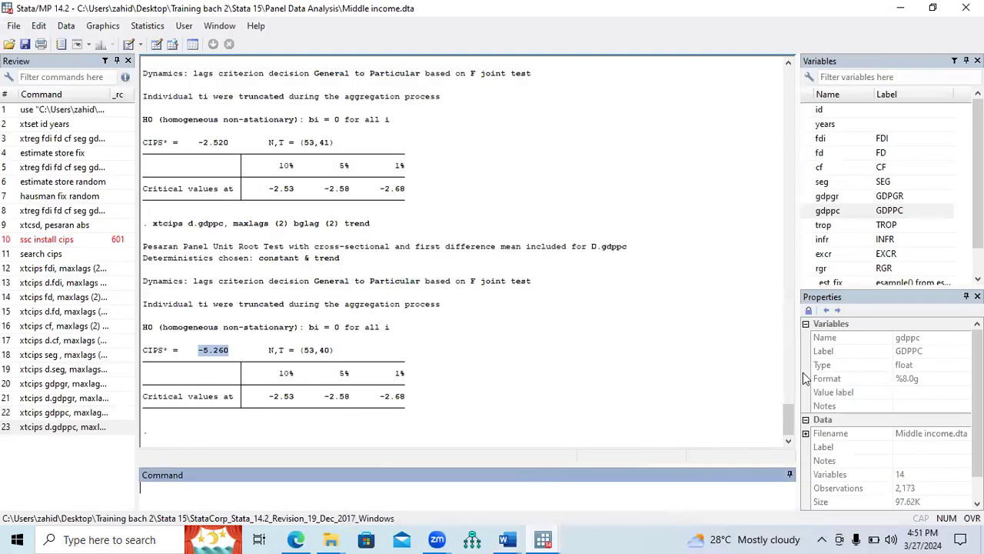
pyautogui.scroll(-2, 884, 192)
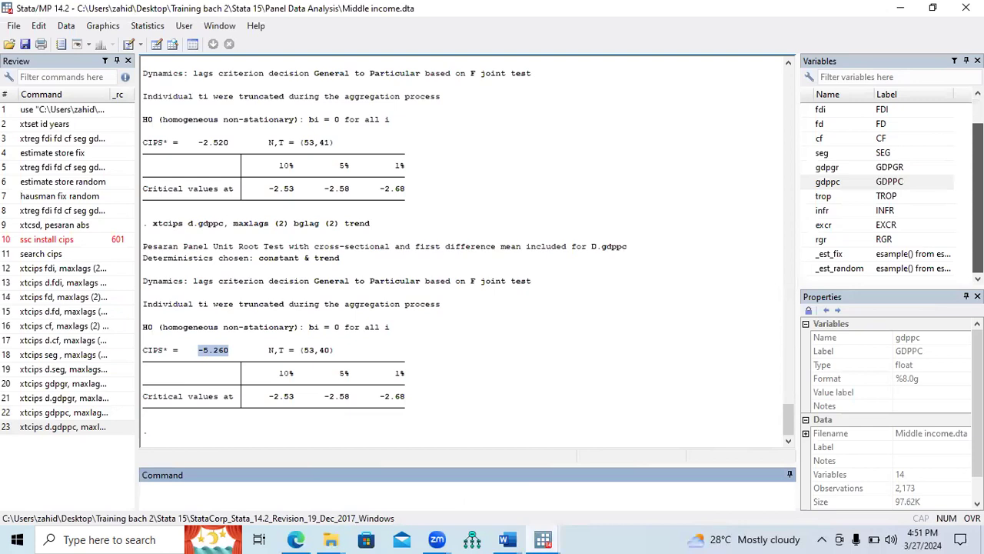
pyautogui.click(821, 198)
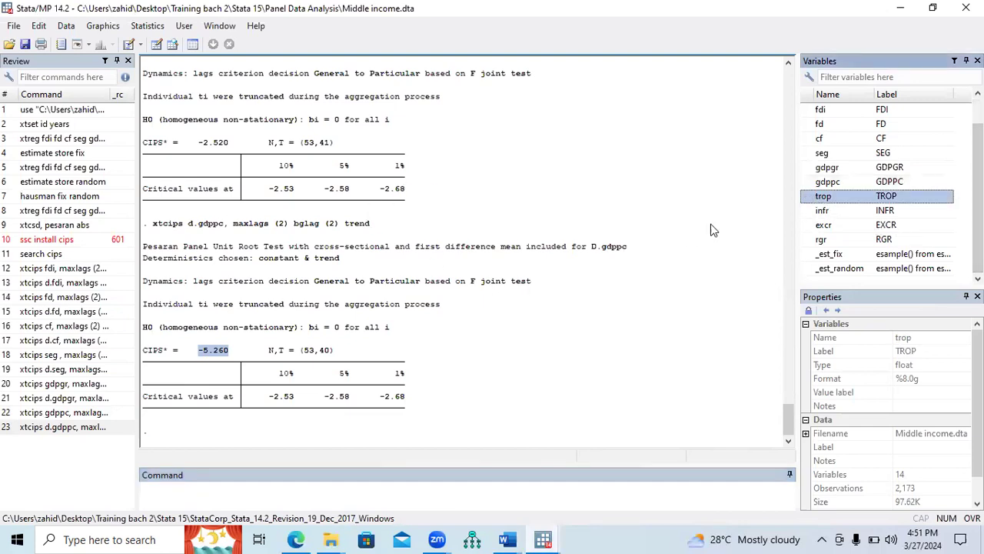
pyautogui.moveTo(790, 418); pyautogui.dragTo(790, 407)
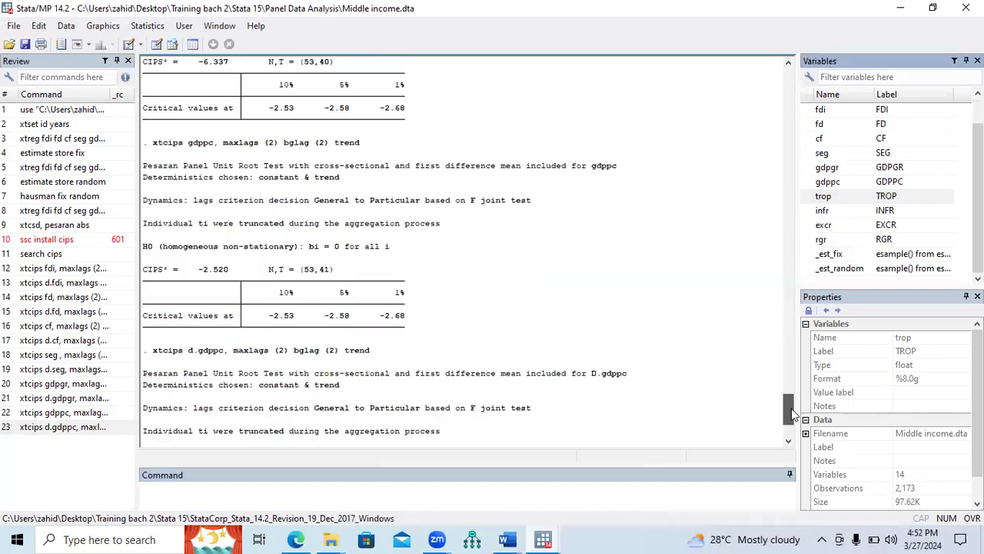
pyautogui.moveTo(364, 146); pyautogui.dragTo(153, 149)
pyautogui.hotkey('ctrl', 'c')
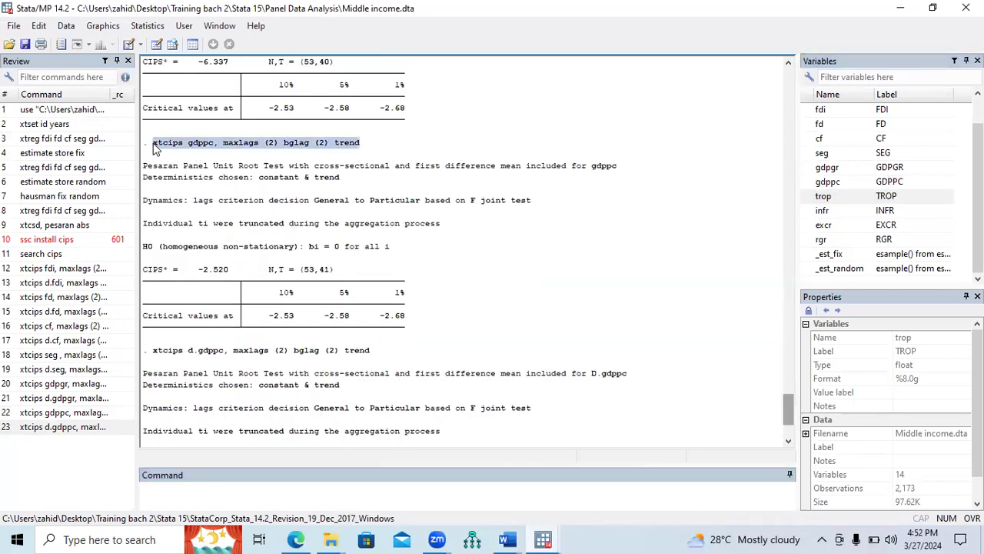
pyautogui.click(214, 488)
pyautogui.hotkey('ctrl', 'v')
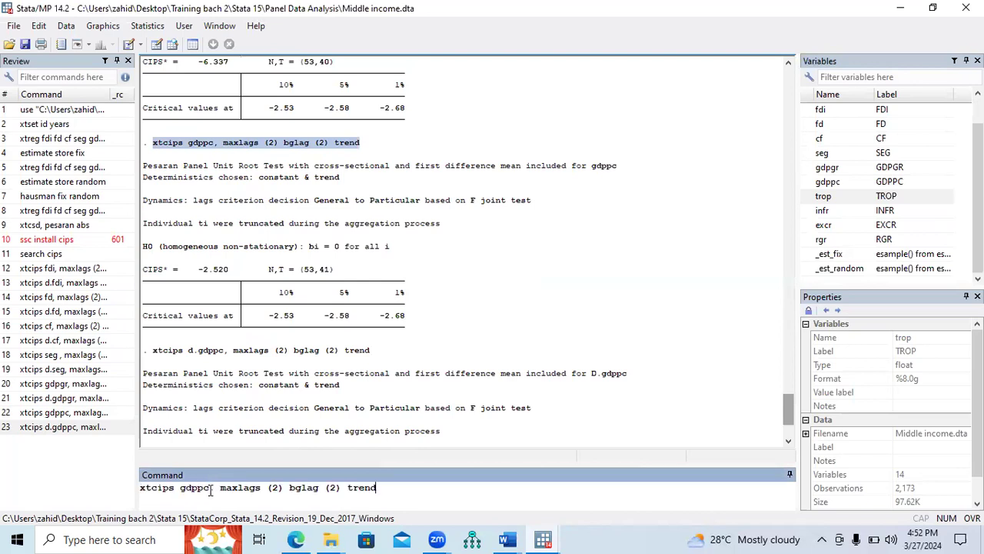
# Replace gdppc with trop in the command and run xtcips trop, maxlags (2) bglag (2) trend
pyautogui.press('BackSpace')
pyautogui.press('BackSpace')
pyautogui.press('BackSpace')
pyautogui.press('BackSpace')
pyautogui.press('BackSpace')
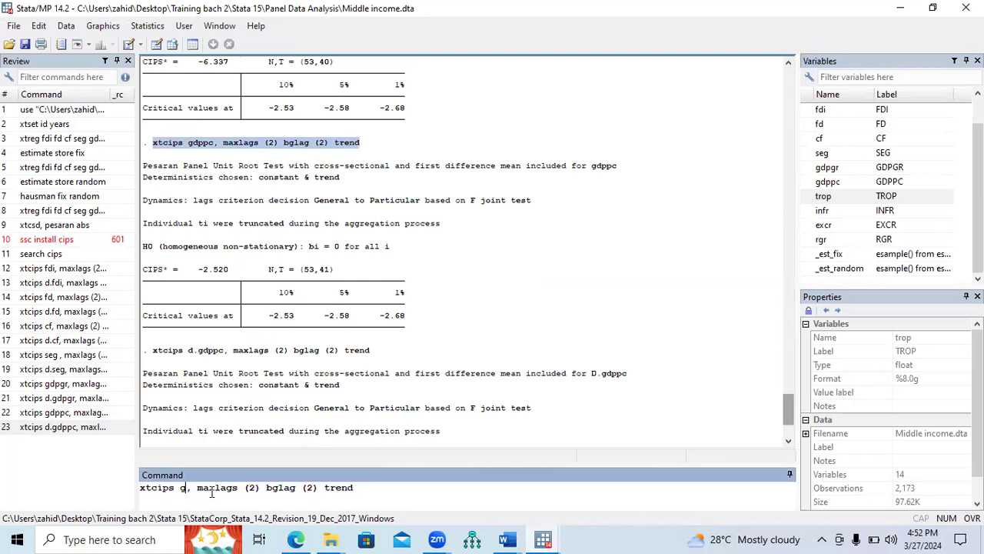
pyautogui.click(807, 197)
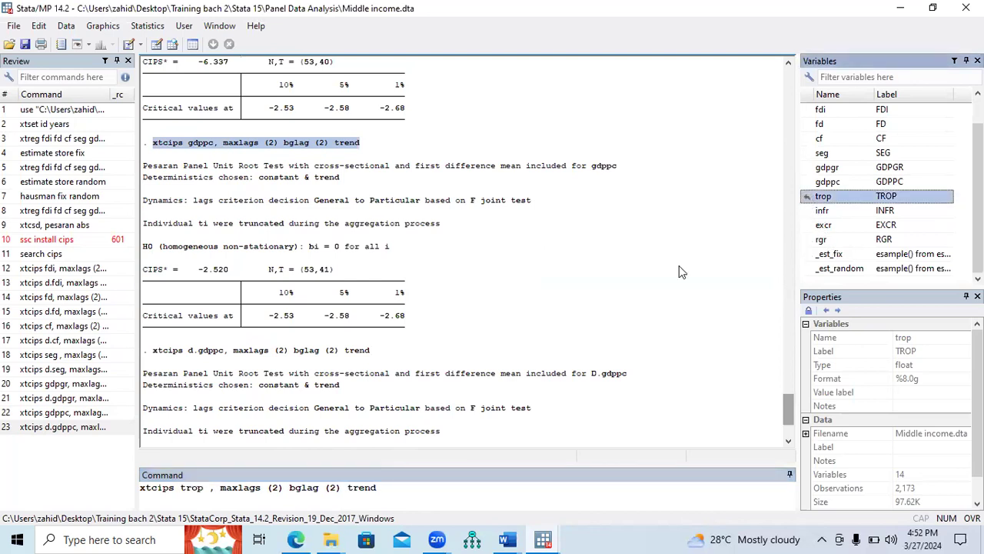
pyautogui.click(209, 487)
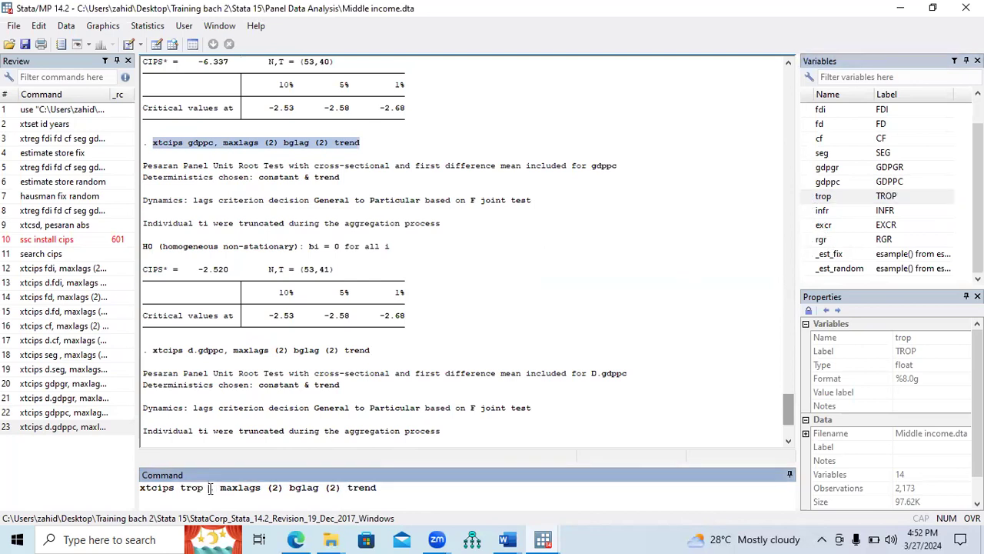
pyautogui.press('BackSpace')
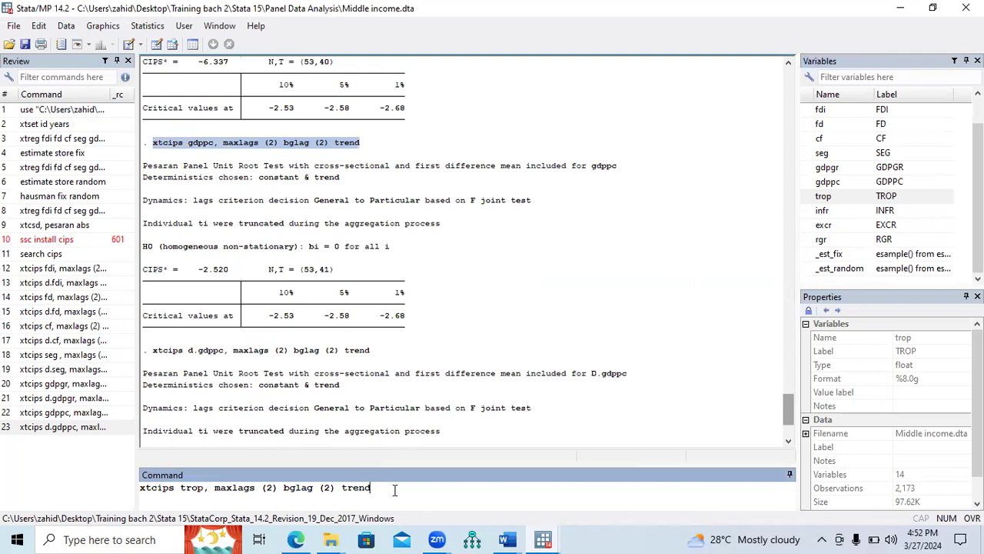
pyautogui.press('Return')
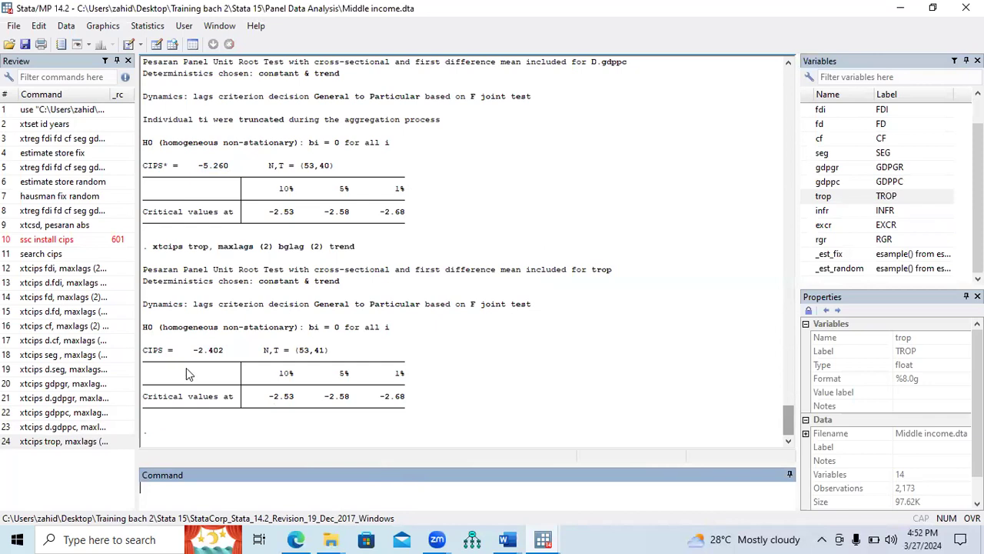
# Compare the level trop statistic with the critical values and fill Word's empty row with TROP and -2.402 under At Levels
pyautogui.moveTo(194, 352); pyautogui.dragTo(222, 358)
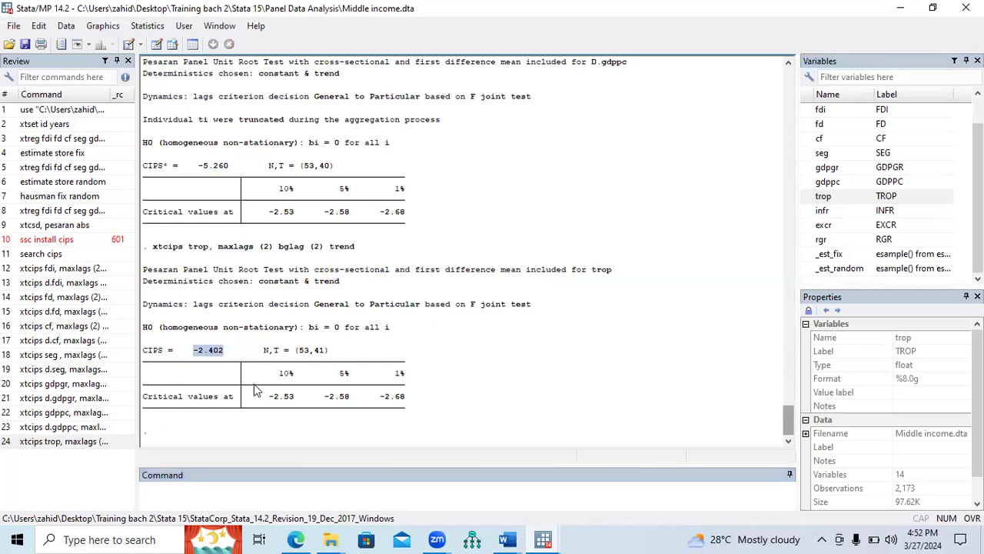
pyautogui.moveTo(270, 401); pyautogui.dragTo(401, 400)
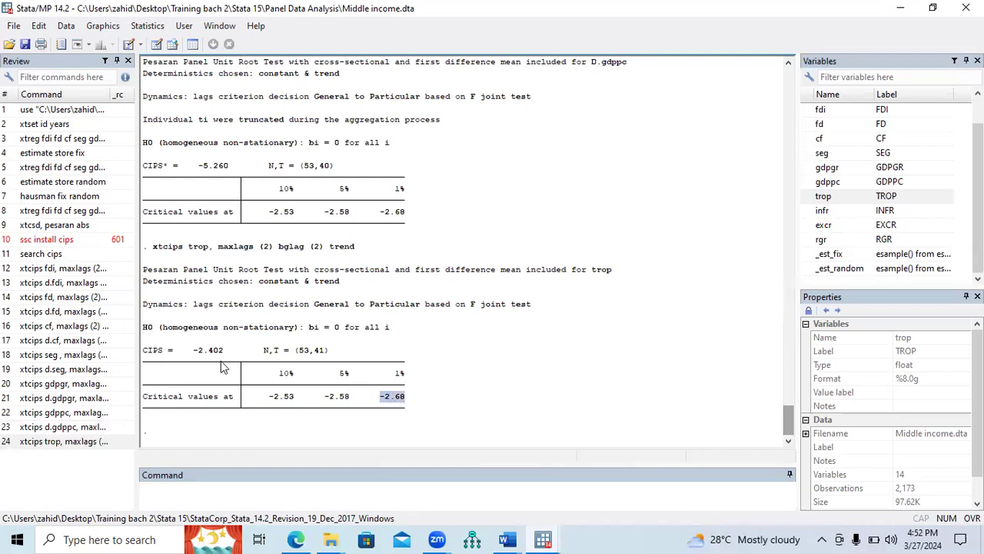
pyautogui.moveTo(194, 350); pyautogui.dragTo(220, 351)
pyautogui.hotkey('ctrl', 'c')
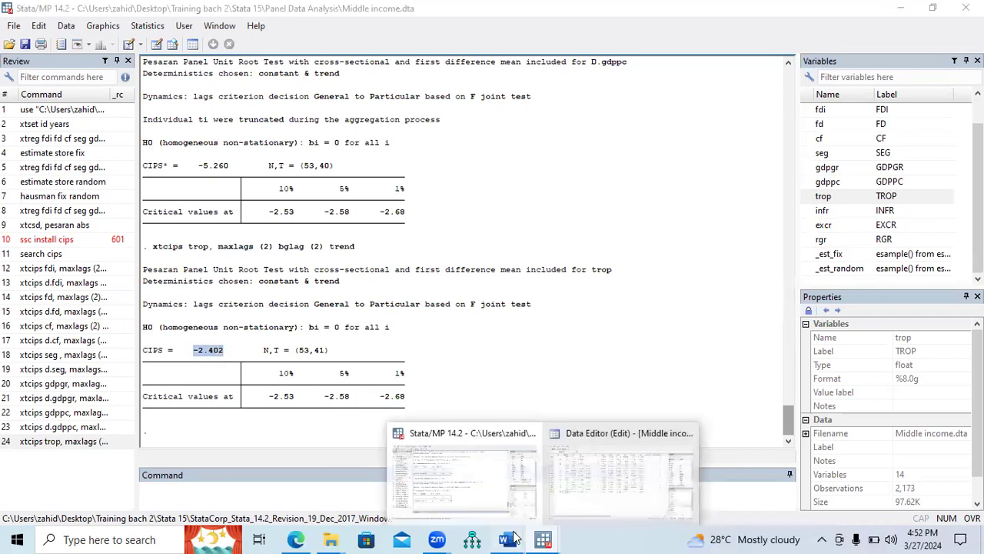
pyautogui.moveTo(509, 538)
pyautogui.click(542, 492)
pyautogui.click(323, 443)
pyautogui.hotkey('ctrl', 'v')
pyautogui.click(218, 443)
pyautogui.write('TROP')
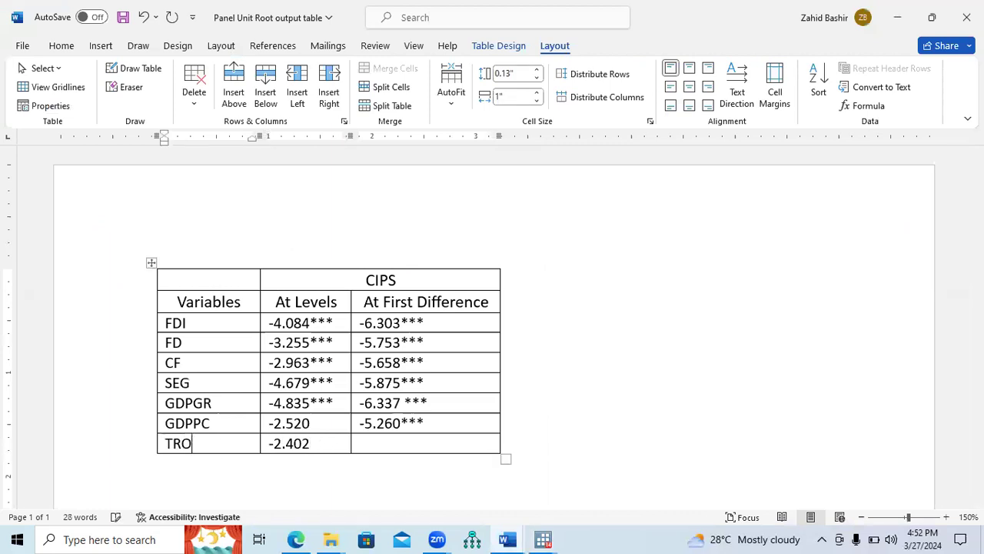
pyautogui.click(386, 447)
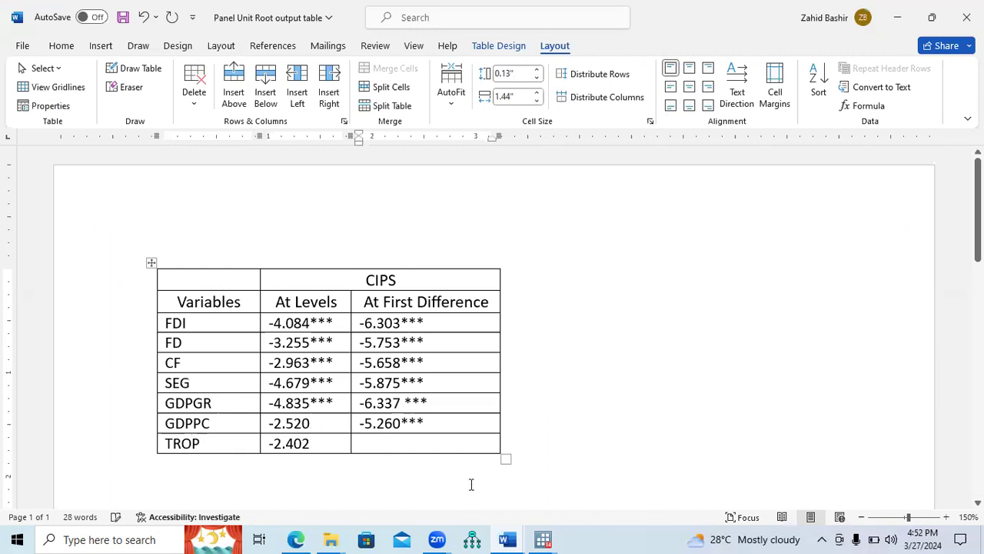
# Switch to Stata, reuse the level trop command from the results and run xtcips d.trop, maxlags (2) bglag (2) trend
pyautogui.click(544, 539)
pyautogui.click(494, 498)
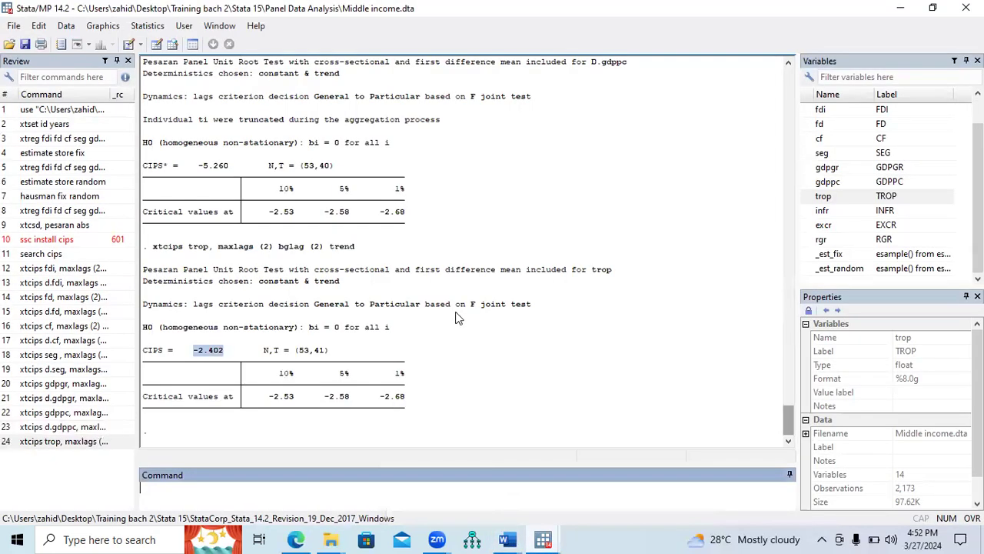
pyautogui.moveTo(357, 245); pyautogui.dragTo(156, 253)
pyautogui.hotkey('ctrl', 'c')
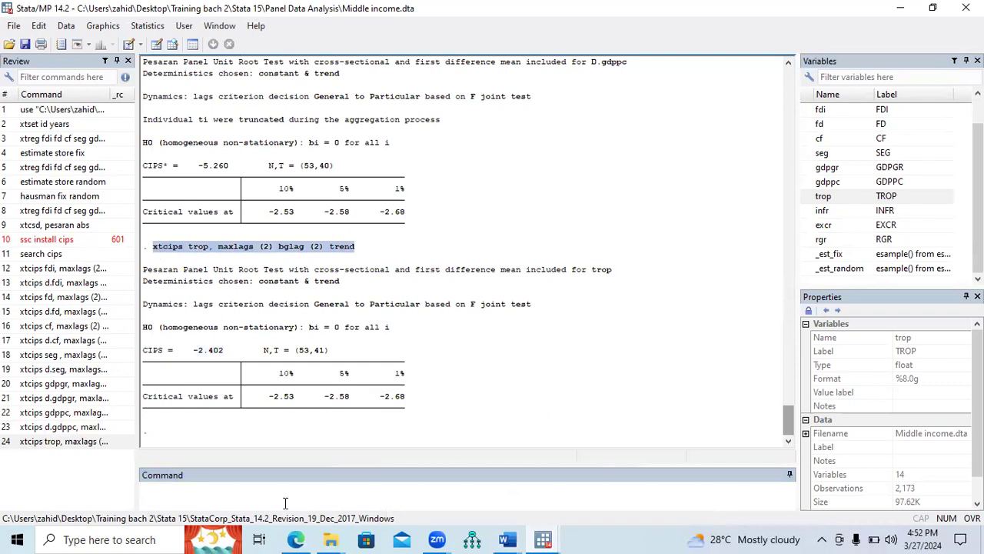
pyautogui.click(285, 497)
pyautogui.hotkey('ctrl', 'v')
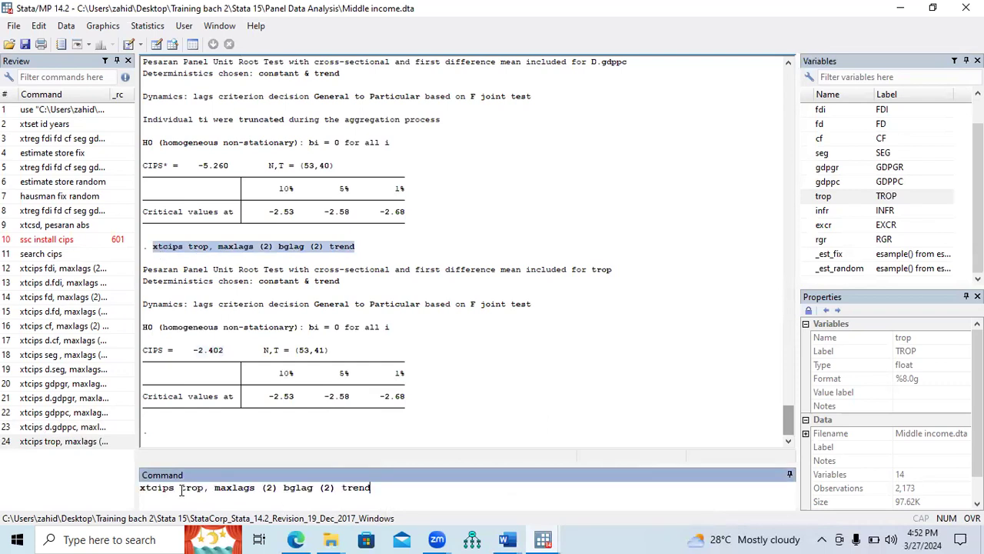
pyautogui.click(180, 489)
pyautogui.write('d.')
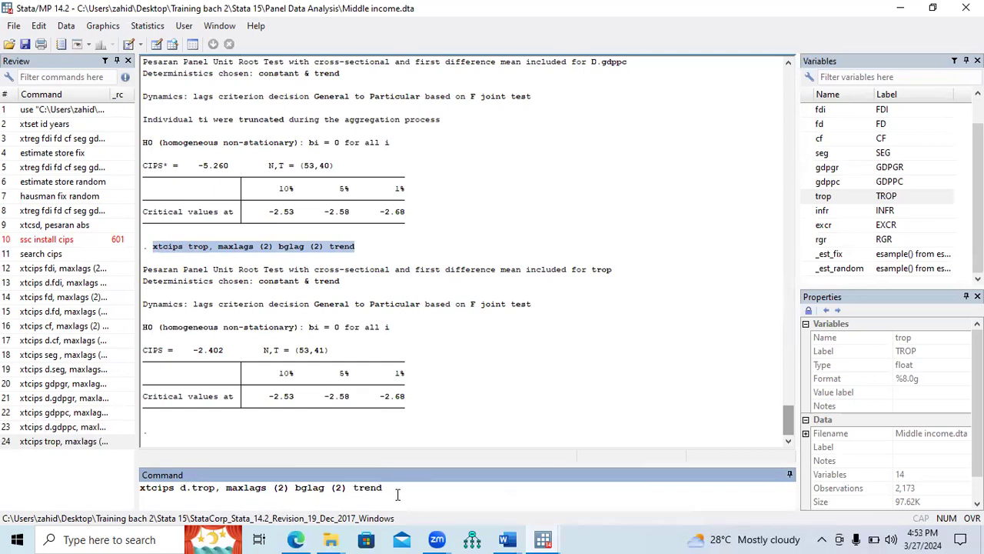
pyautogui.press('Return')
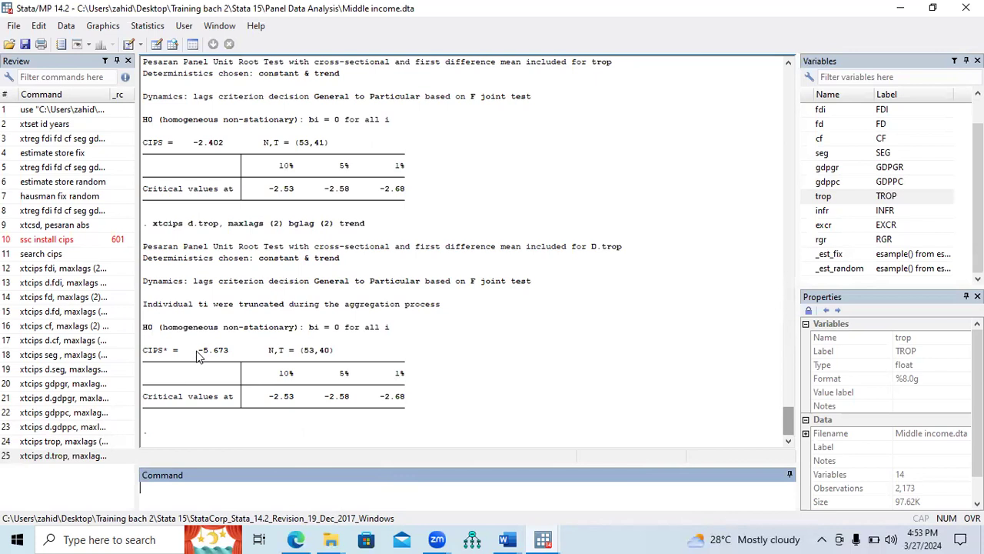
# Record the d.trop statistic as -5.673*** in Word's TROP At First Difference cell and add an empty row below
pyautogui.moveTo(194, 353); pyautogui.dragTo(227, 358)
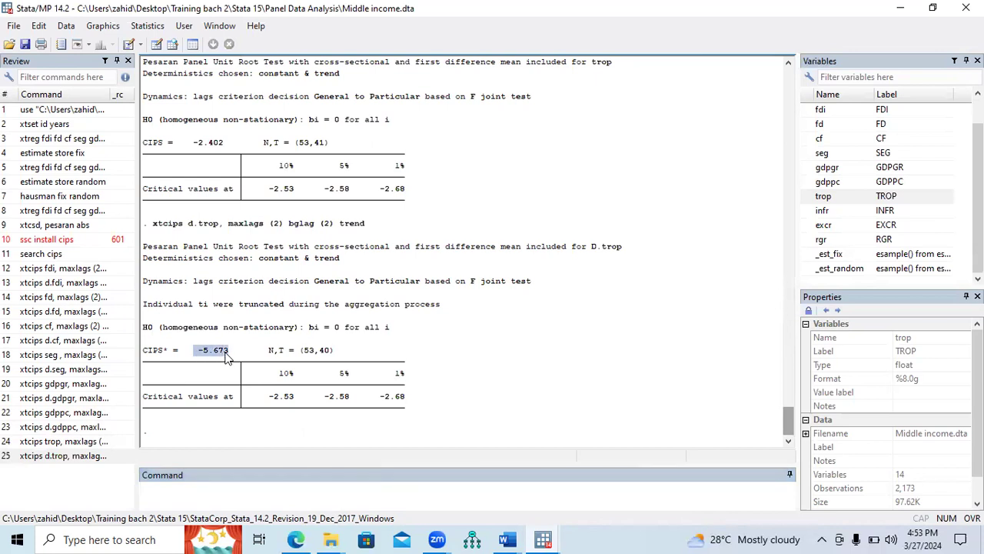
pyautogui.moveTo(269, 400); pyautogui.dragTo(406, 400)
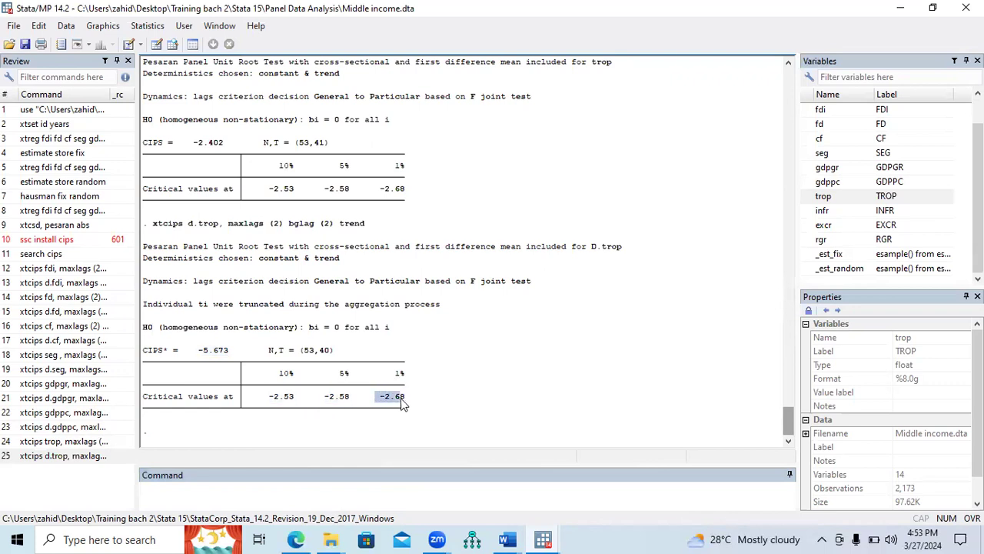
pyautogui.moveTo(198, 351); pyautogui.dragTo(228, 354)
pyautogui.hotkey('ctrl', 'c')
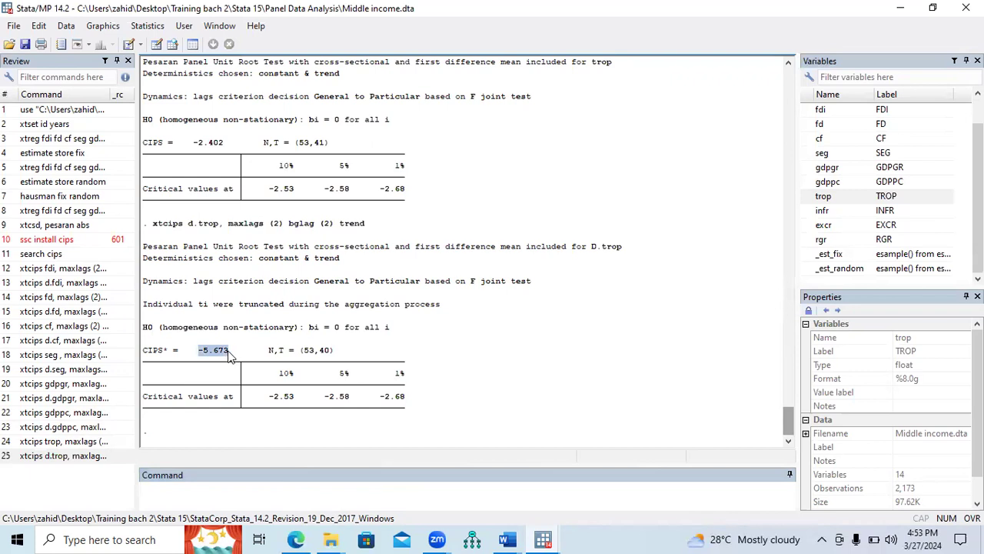
pyautogui.click(507, 540)
pyautogui.click(560, 440)
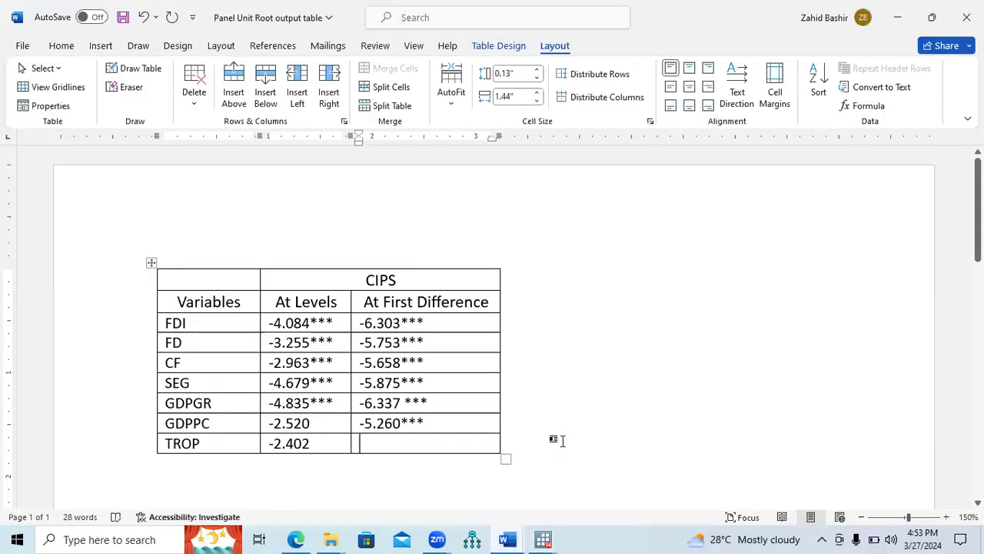
pyautogui.hotkey('ctrl', 'v')
pyautogui.write('***')
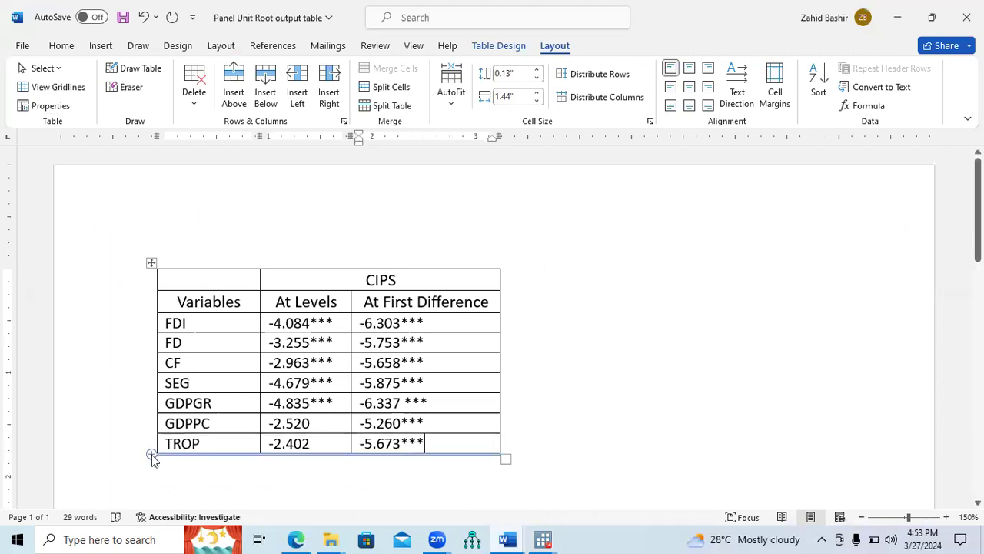
pyautogui.click(152, 455)
pyautogui.click(173, 461)
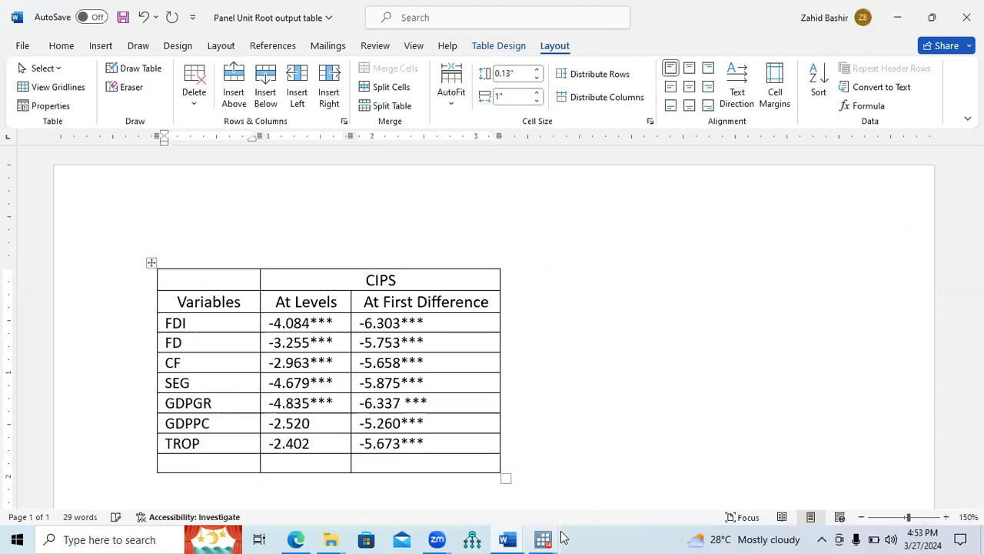
# Switch to Stata and copy the level xtcips trop command from the results into the command line
pyautogui.click(543, 539)
pyautogui.click(506, 493)
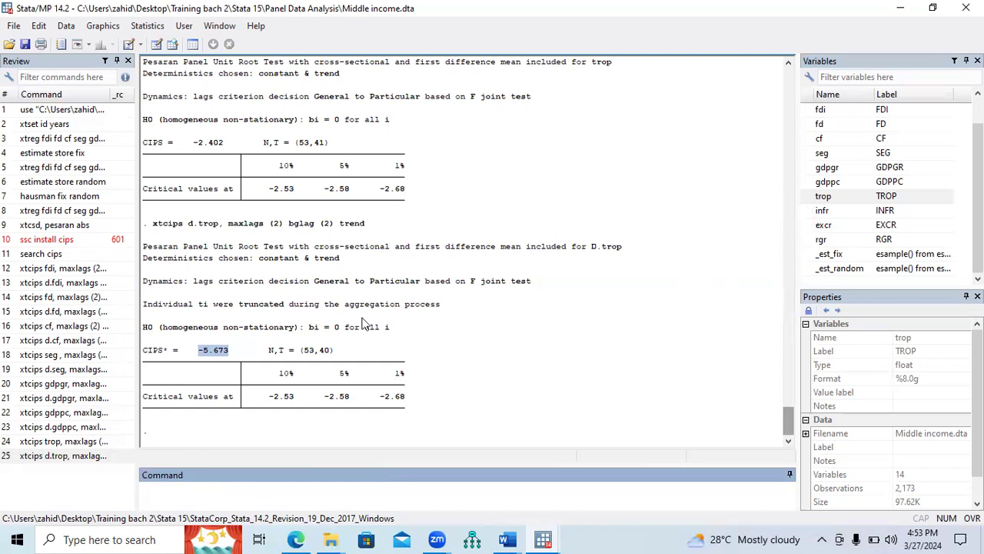
pyautogui.moveTo(787, 423); pyautogui.dragTo(727, 400)
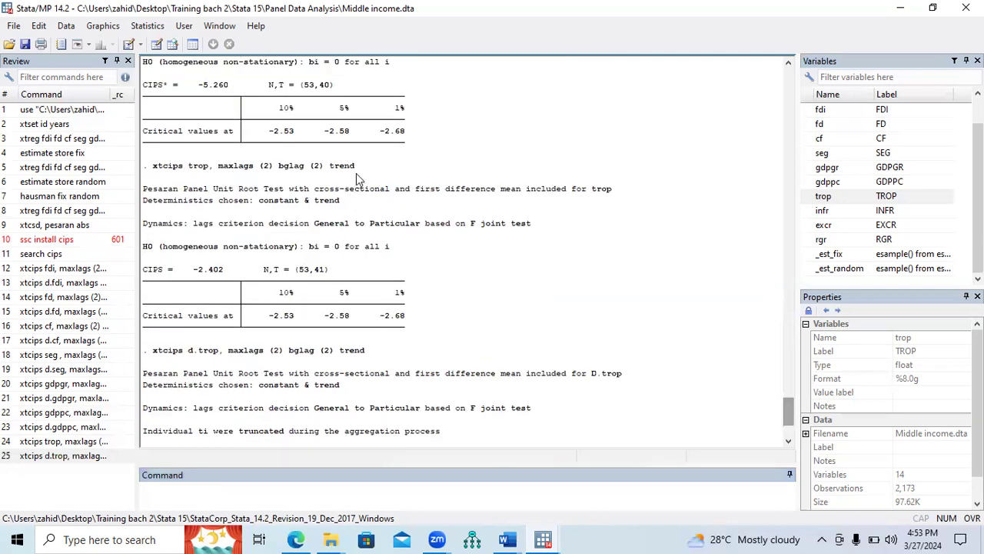
pyautogui.moveTo(356, 171); pyautogui.dragTo(154, 173)
pyautogui.hotkey('ctrl', 'c')
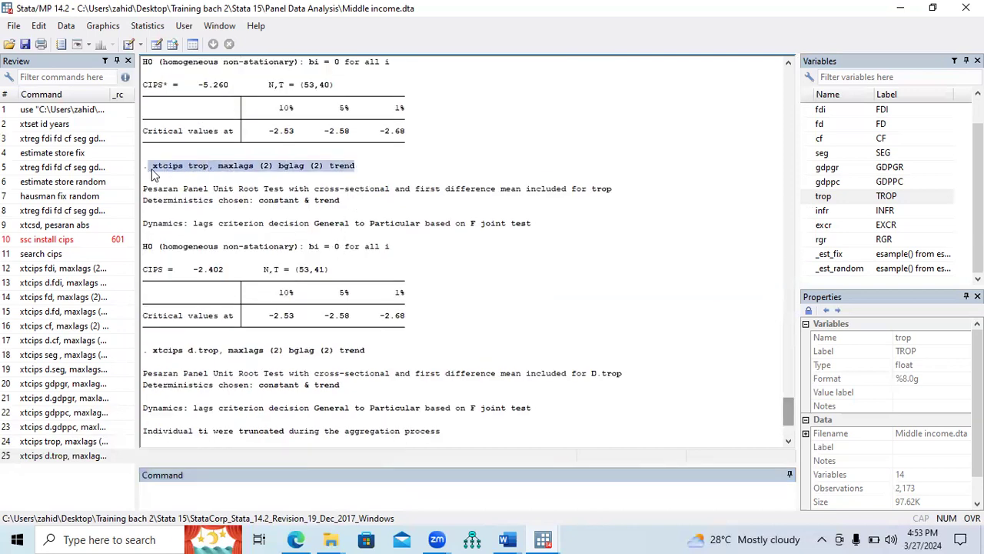
pyautogui.click(212, 487)
pyautogui.hotkey('ctrl', 'v')
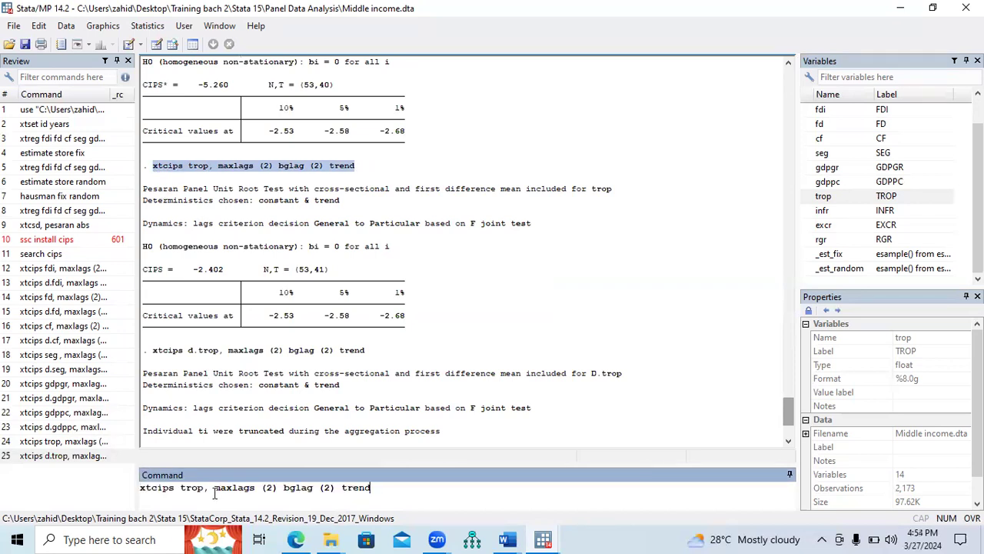
# Replace trop with infr in the command and run xtcips infr, maxlags (2) bglag (2) trend
pyautogui.click(204, 488)
pyautogui.press('BackSpace')
pyautogui.press('BackSpace')
pyautogui.press('BackSpace')
pyautogui.press('BackSpace')
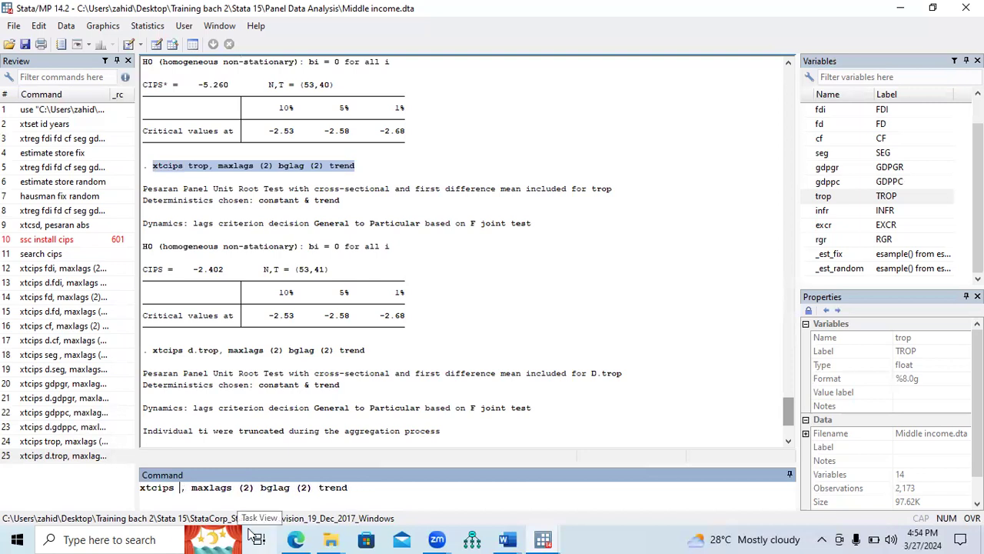
pyautogui.doubleClick(822, 210)
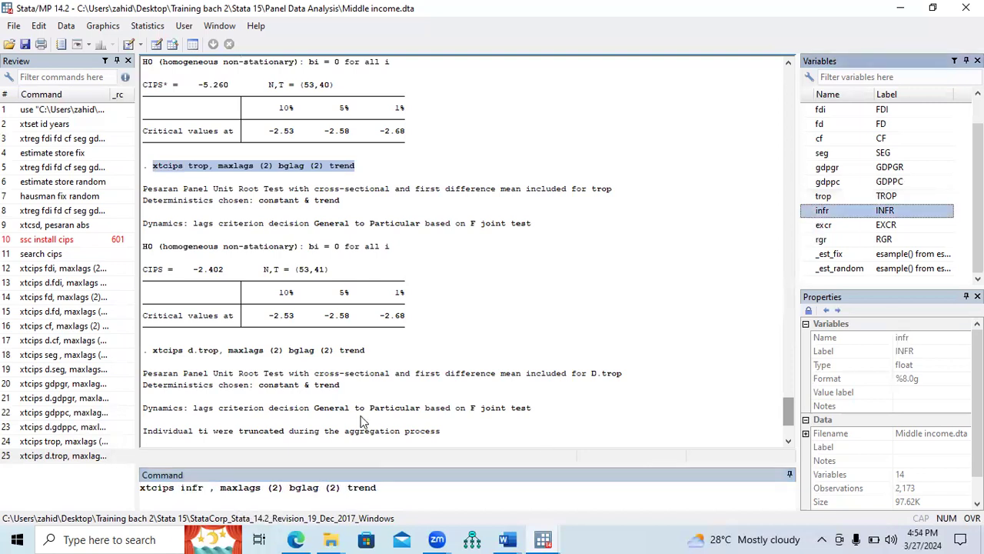
pyautogui.click(212, 492)
pyautogui.press('BackSpace')
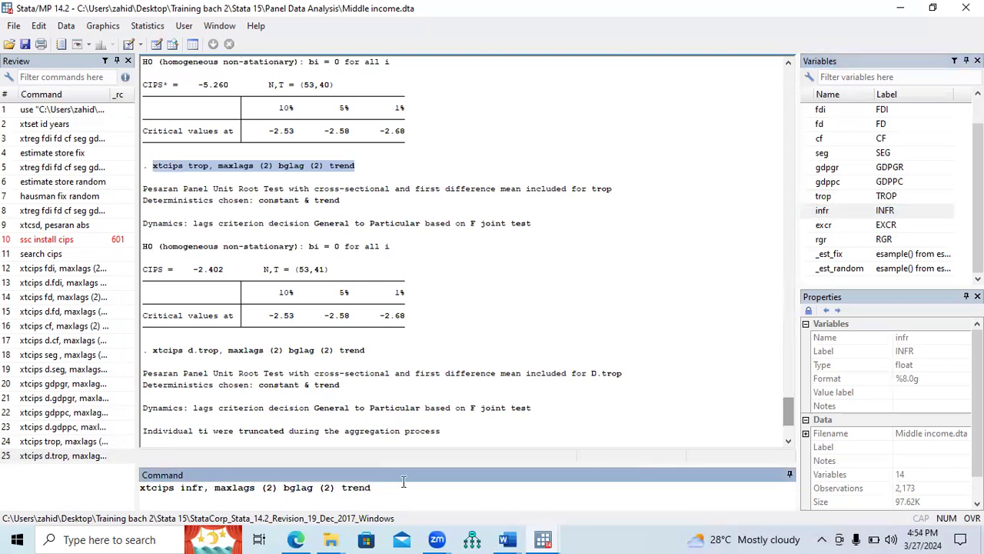
pyautogui.press('Return')
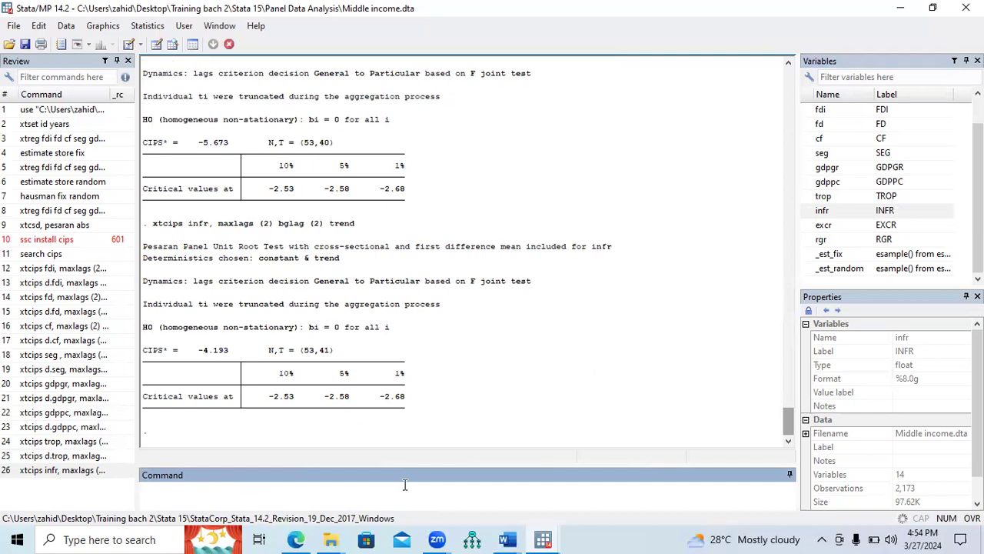
# Compare the level infr statistic with the critical values and fill Word's empty row with INFR and -4.193*** under At Levels
pyautogui.moveTo(198, 349); pyautogui.dragTo(227, 358)
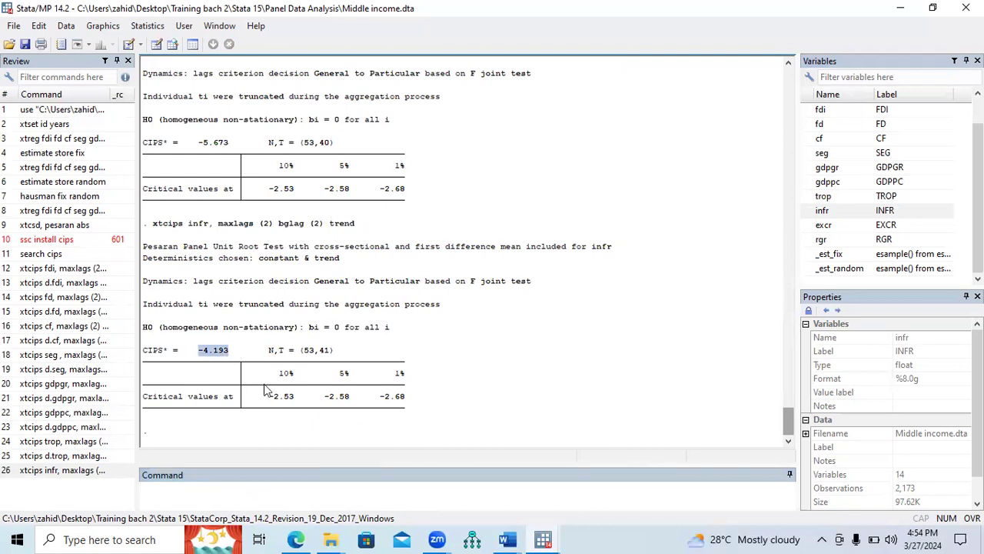
pyautogui.moveTo(268, 397); pyautogui.dragTo(409, 404)
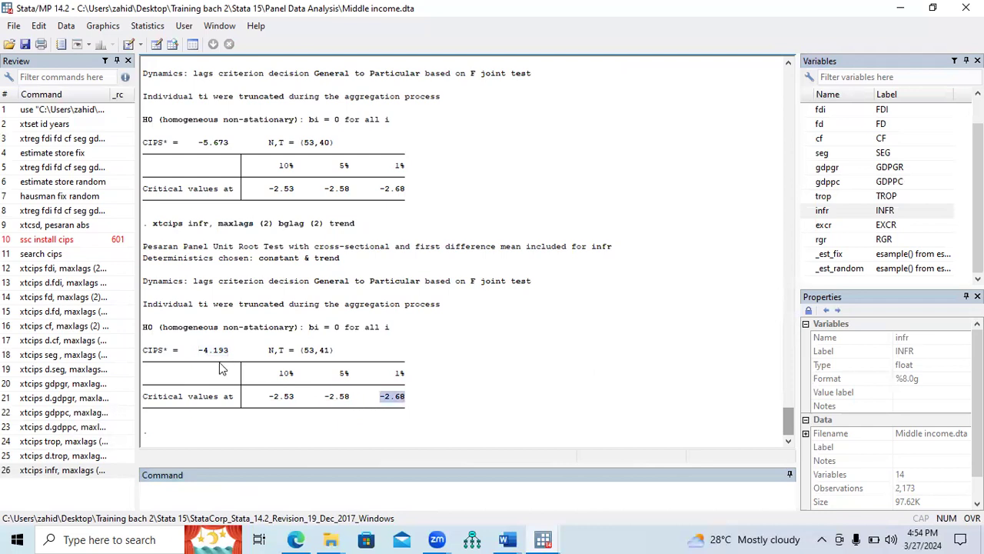
pyautogui.moveTo(198, 352); pyautogui.dragTo(230, 354)
pyautogui.hotkey('ctrl', 'c')
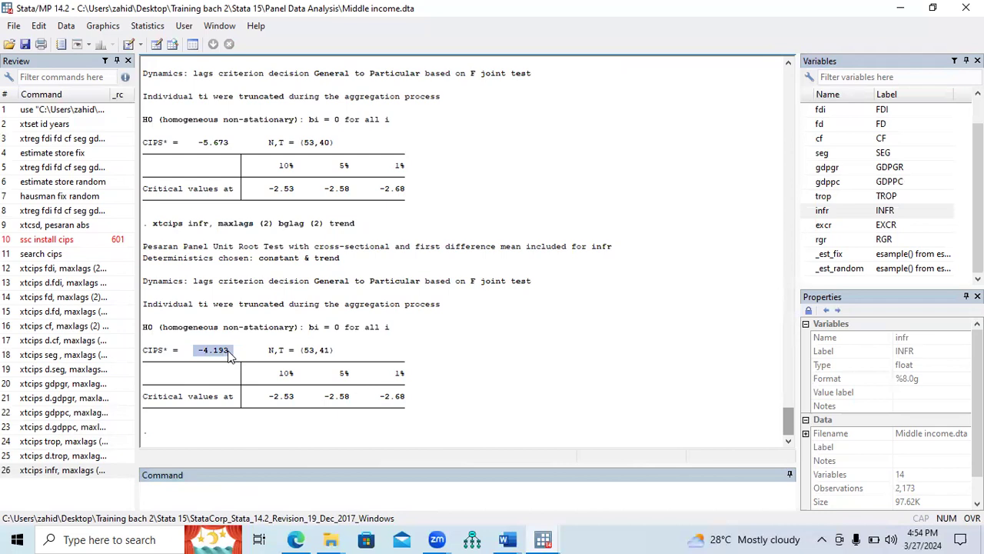
pyautogui.click(520, 536)
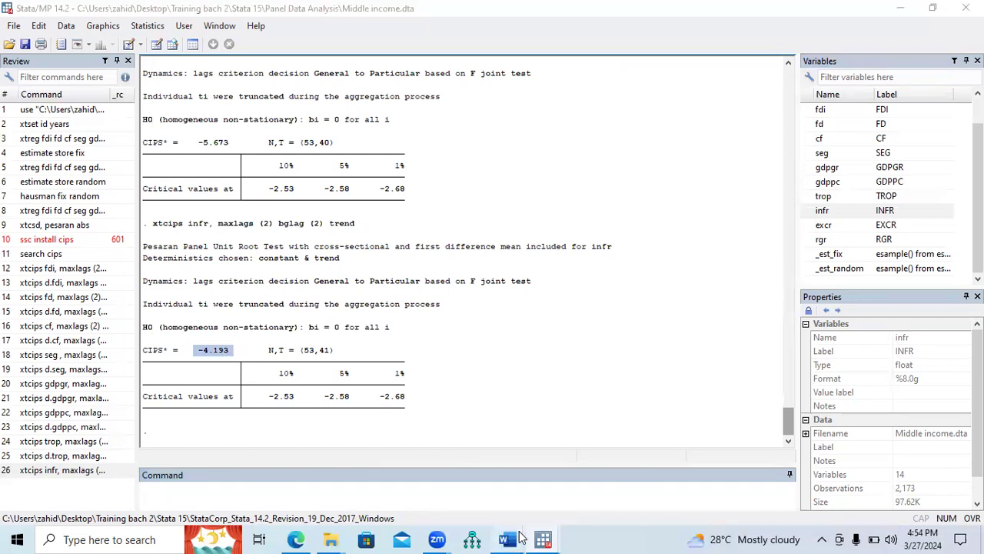
pyautogui.click(538, 502)
pyautogui.click(319, 464)
pyautogui.hotkey('ctrl', 'v')
pyautogui.write('***')
pyautogui.click(242, 463)
pyautogui.write('INFR')
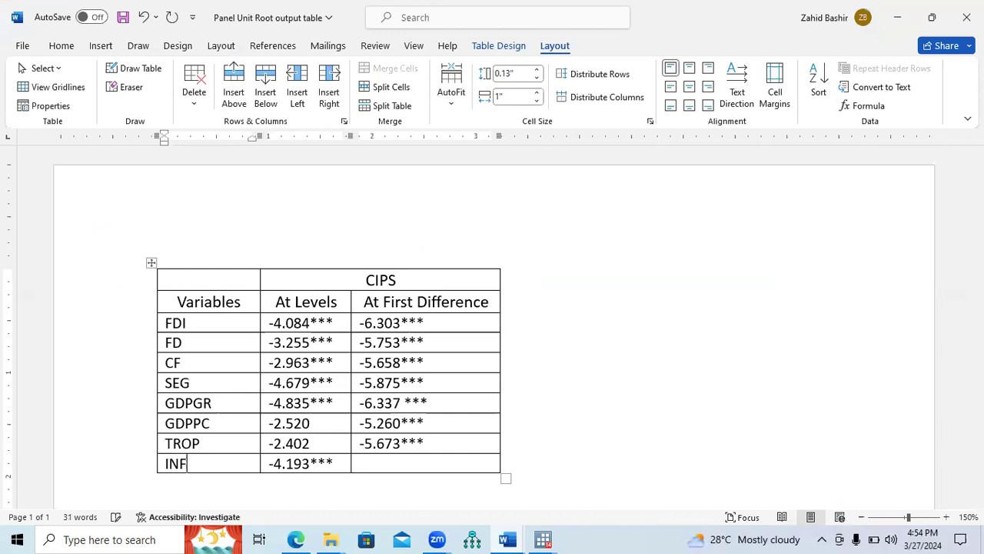
pyautogui.click(385, 463)
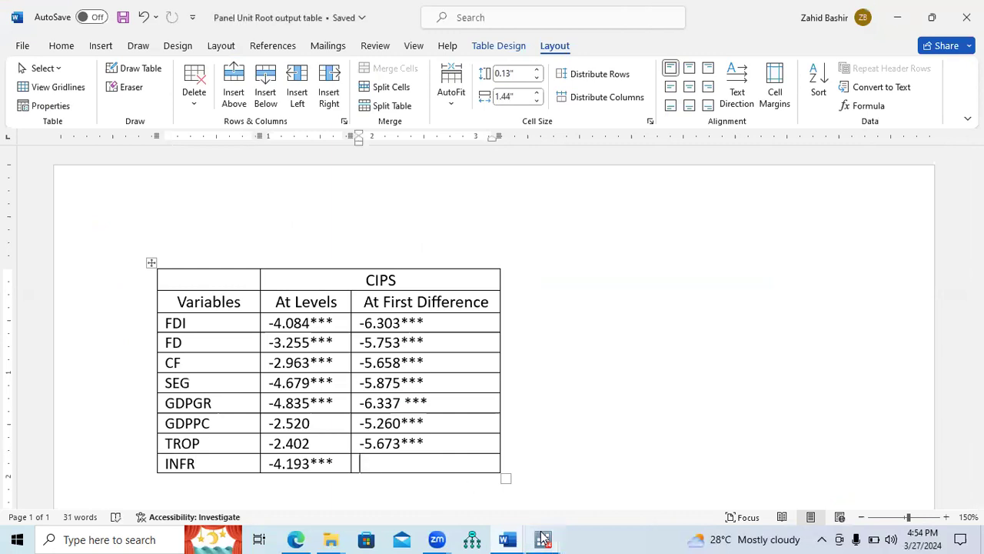
# Switch to Stata and reuse the level infr command to run xtcips d.infr, maxlags (2) bglag (2) trend
pyautogui.moveTo(543, 539)
pyautogui.click(496, 513)
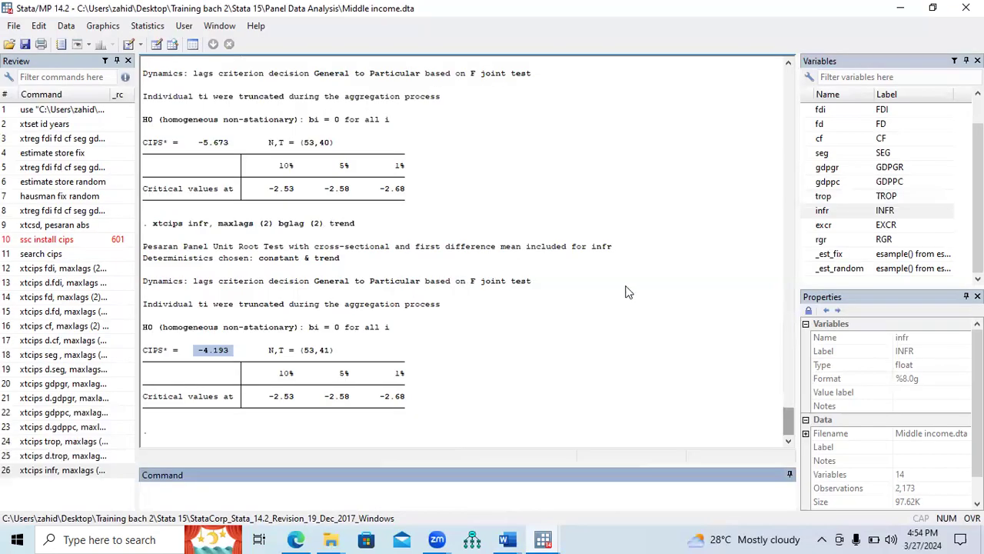
pyautogui.moveTo(356, 223); pyautogui.dragTo(156, 226)
pyautogui.hotkey('ctrl', 'c')
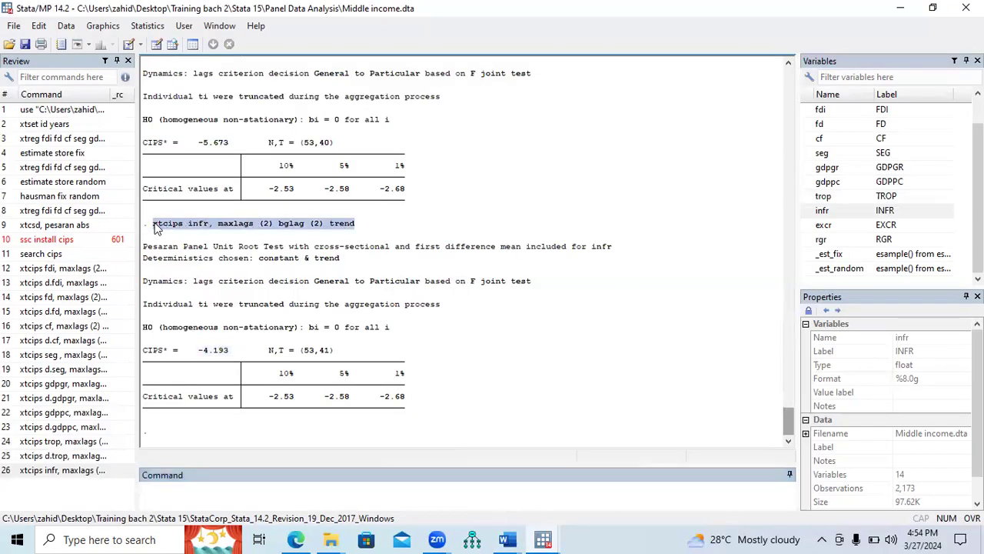
pyautogui.click(282, 496)
pyautogui.hotkey('ctrl', 'v')
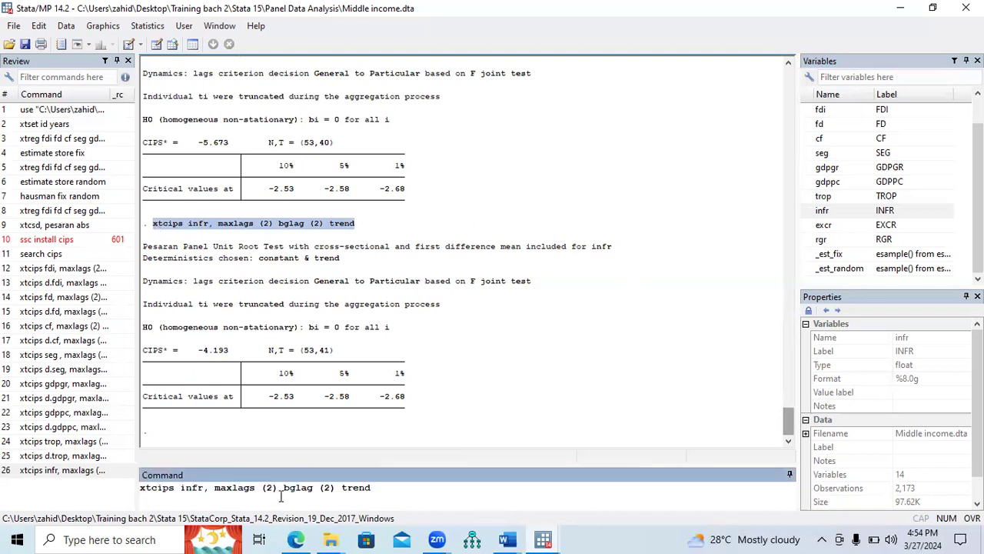
pyautogui.click(182, 487)
pyautogui.write('d')
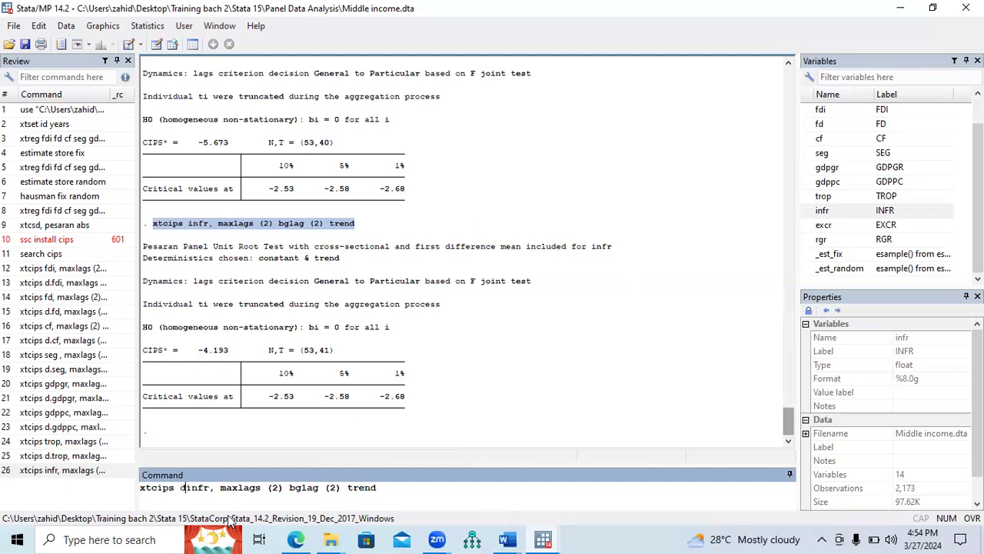
pyautogui.write('.')
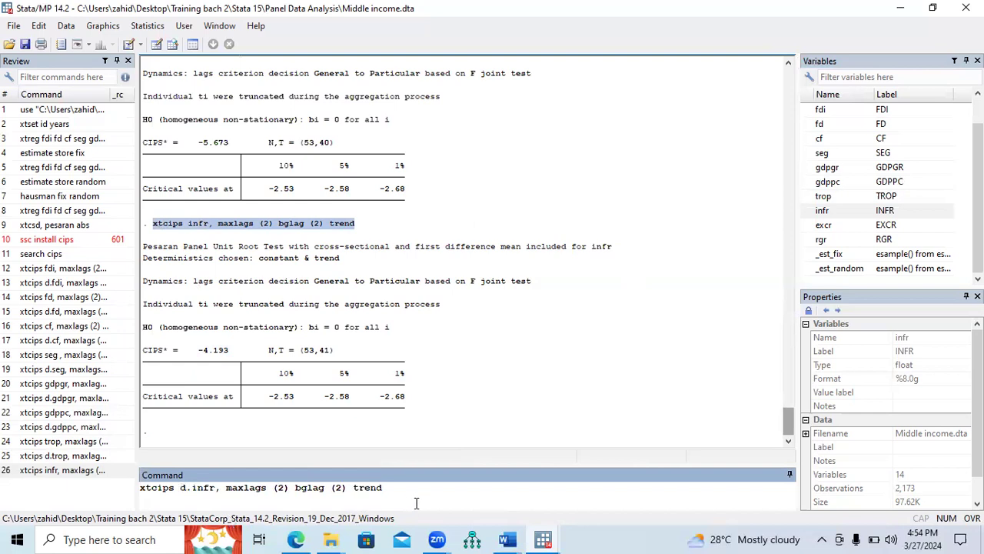
pyautogui.press('Return')
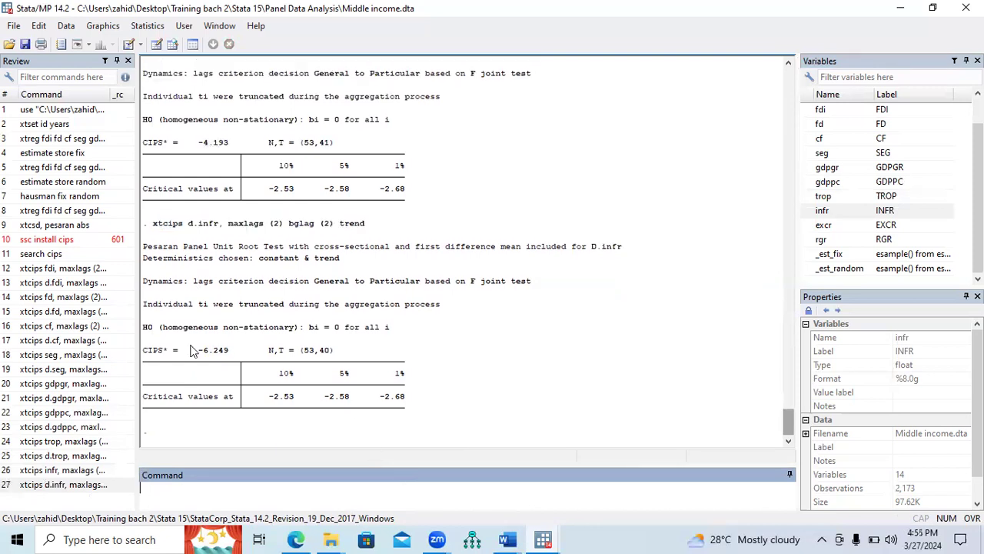
# Compare the d.infr statistic with the critical values and record it as -6.249*** in Word's INFR At First Difference cell
pyautogui.moveTo(196, 352); pyautogui.dragTo(226, 356)
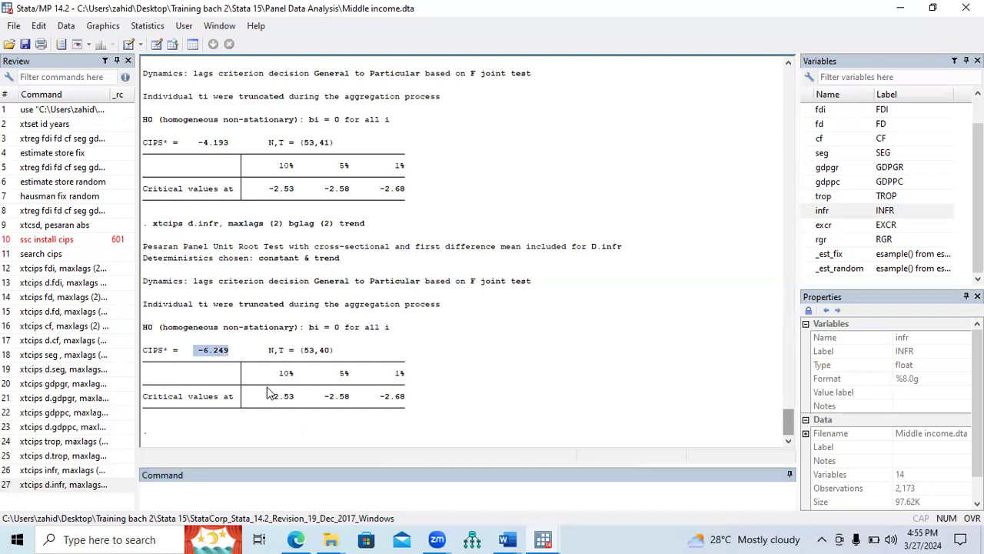
pyautogui.moveTo(268, 397); pyautogui.dragTo(410, 402)
pyautogui.moveTo(198, 352); pyautogui.dragTo(233, 356)
pyautogui.hotkey('ctrl', 'c')
pyautogui.click(506, 539)
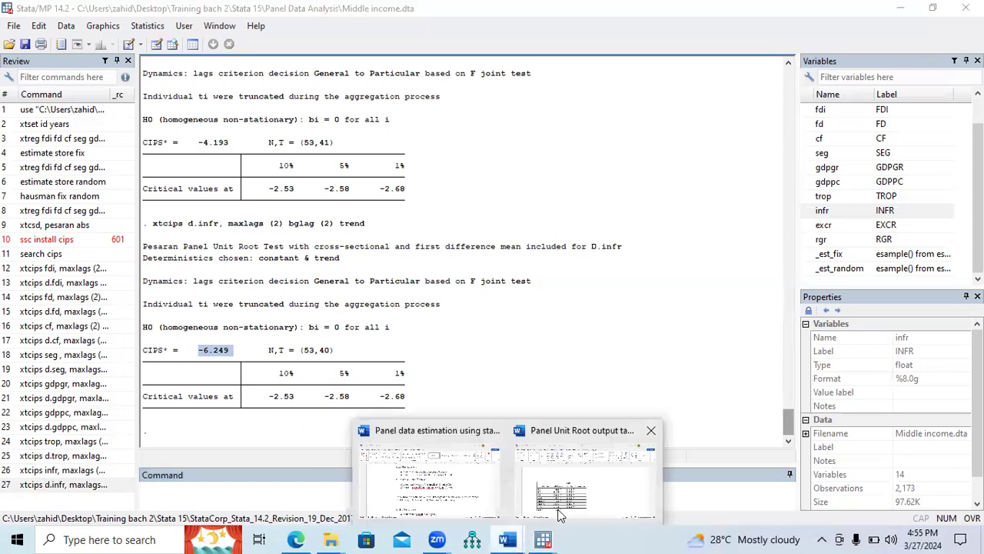
pyautogui.click(561, 516)
pyautogui.click(405, 470)
pyautogui.hotkey('ctrl', 'v')
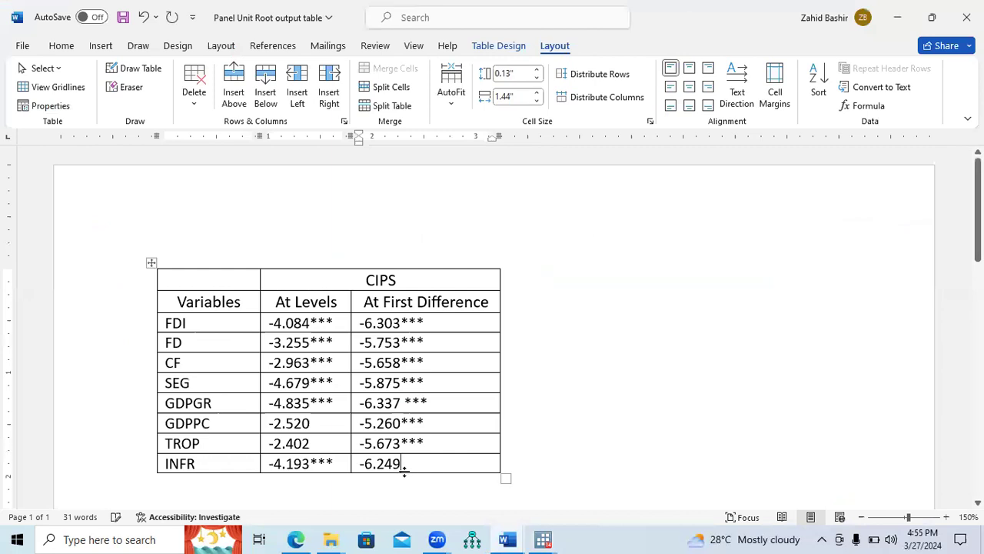
pyautogui.write('***')
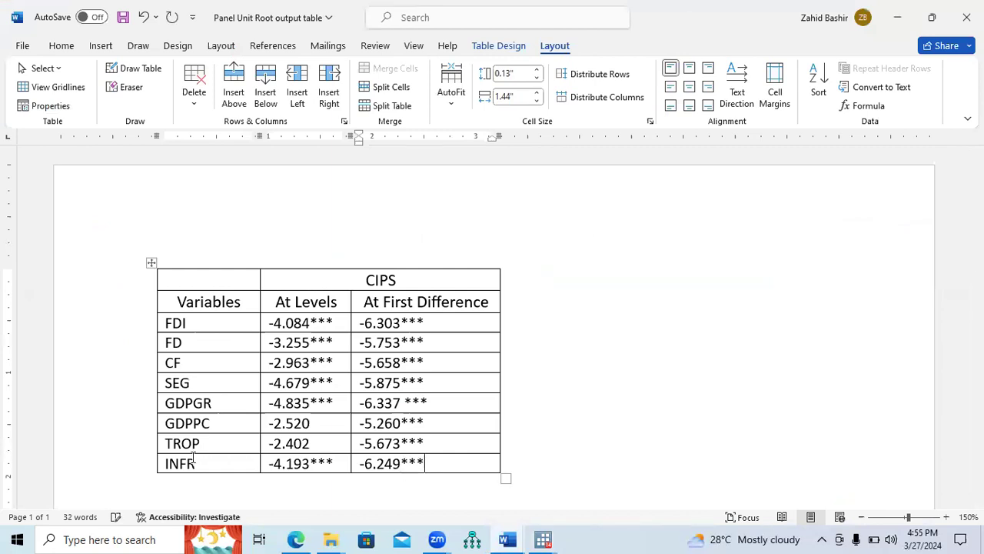
# Add two empty rows below the INFR row of the table
pyautogui.click(152, 473)
pyautogui.click(151, 473)
pyautogui.click(183, 484)
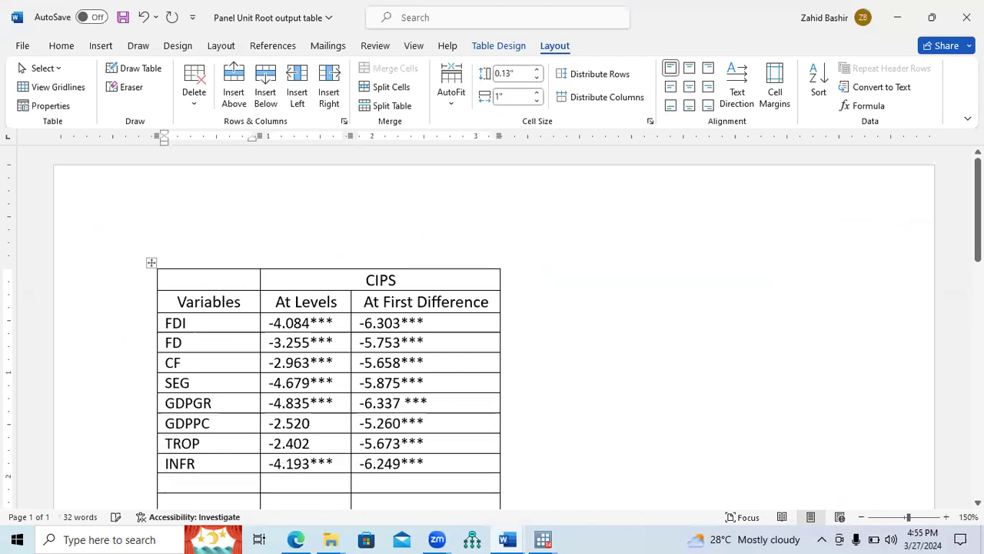
pyautogui.scroll(-2, 637, 257)
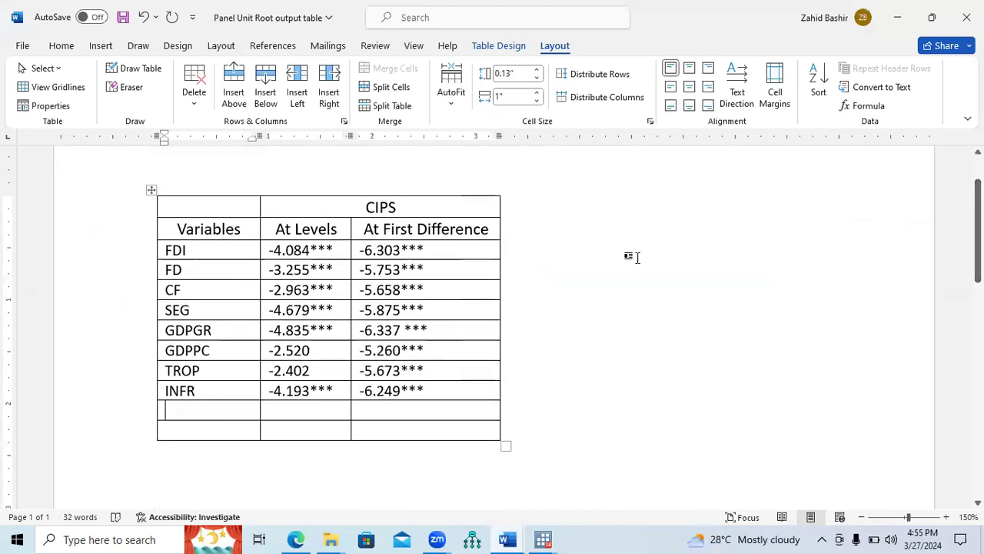
# Switch to Stata and copy the level xtcips infr command from the results into the command line
pyautogui.click(543, 537)
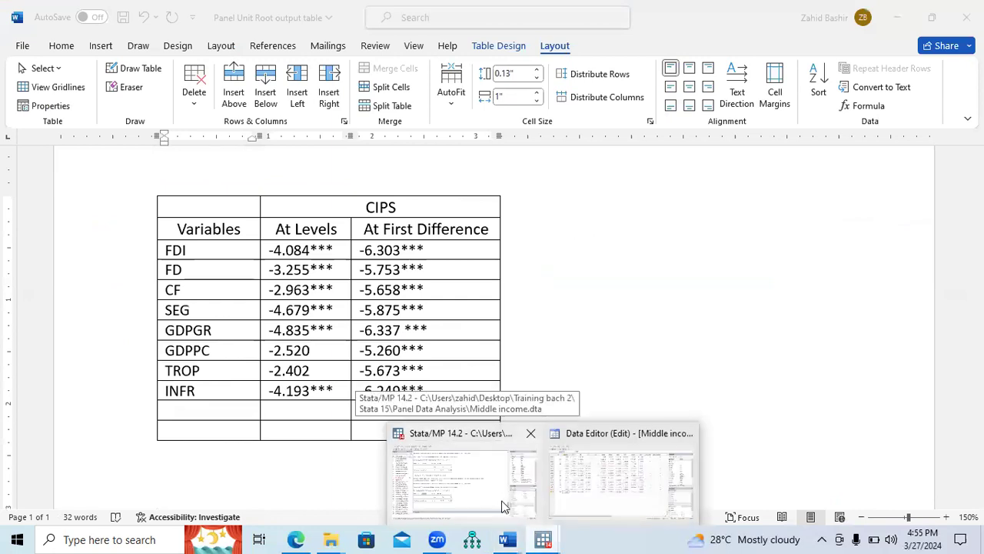
pyautogui.click(504, 506)
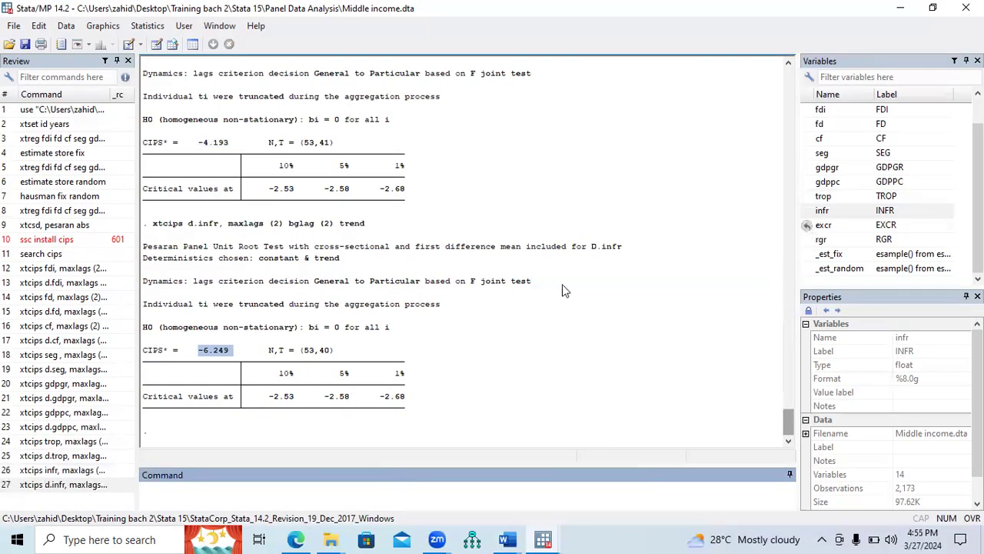
pyautogui.moveTo(786, 422); pyautogui.dragTo(786, 415)
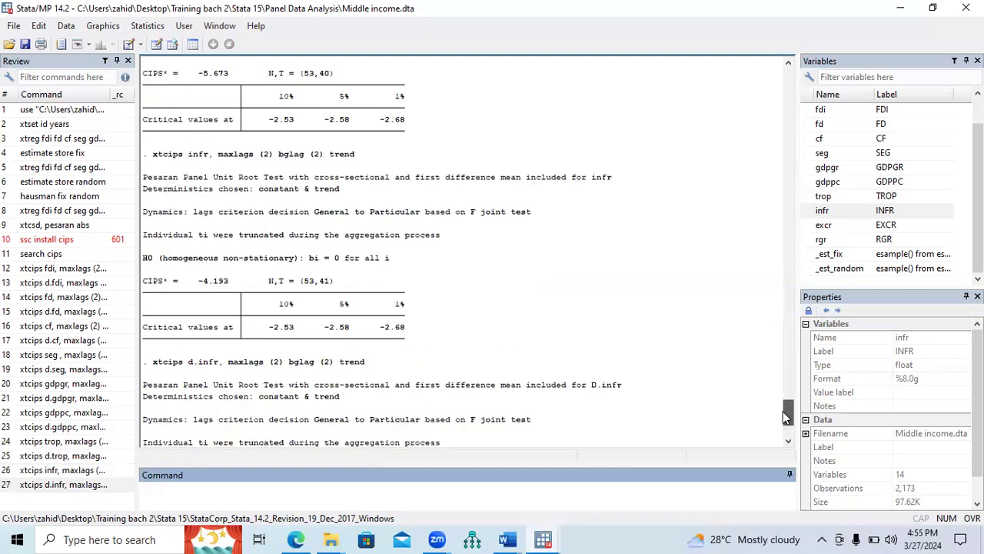
pyautogui.moveTo(357, 155); pyautogui.dragTo(154, 158)
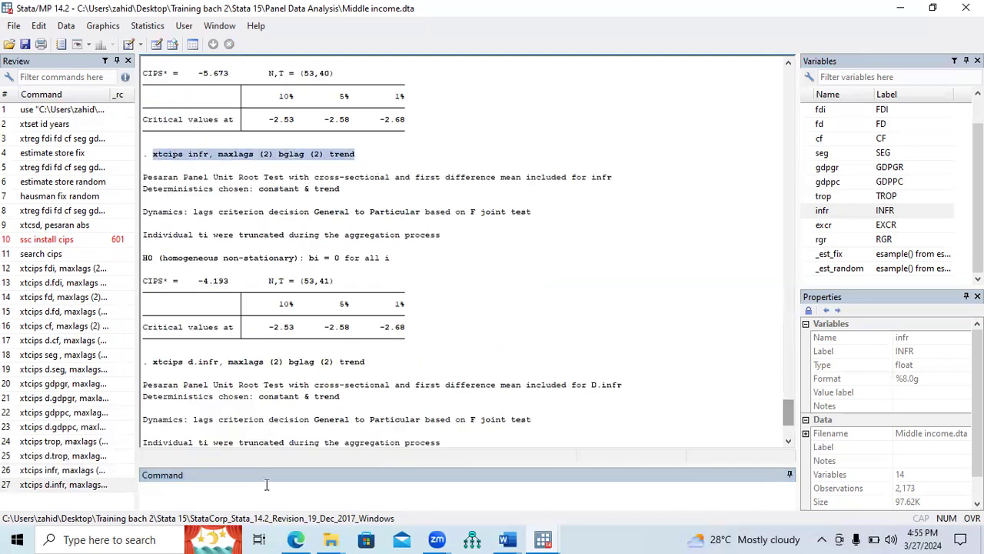
pyautogui.click(268, 487)
pyautogui.write('xtcips infr, maxlags (2) bglag (2) trend')
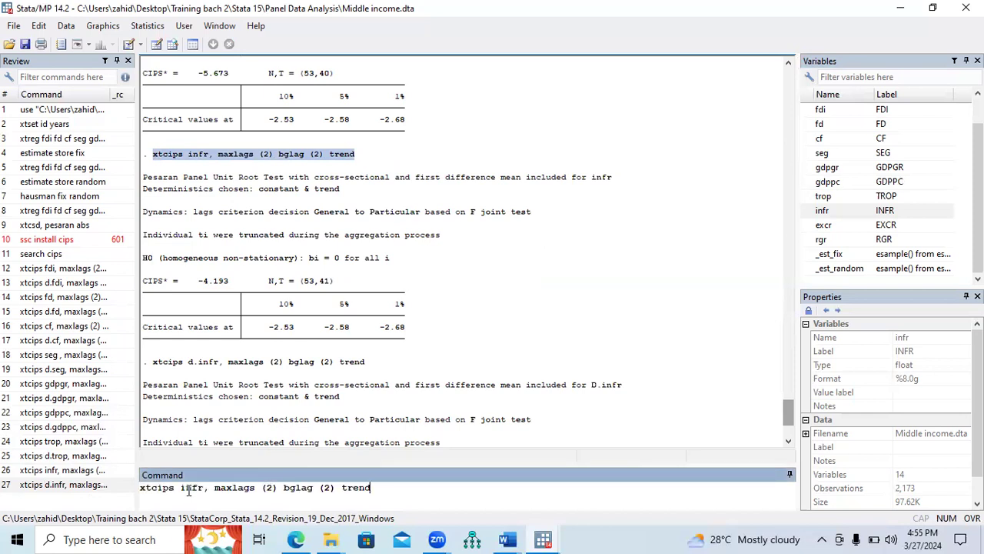
# Replace infr with excr in the command and try to run xtcips excr, maxlags (2) bglag (2) trend
pyautogui.press('BackSpace')
pyautogui.press('BackSpace')
pyautogui.press('BackSpace')
pyautogui.press('BackSpace')
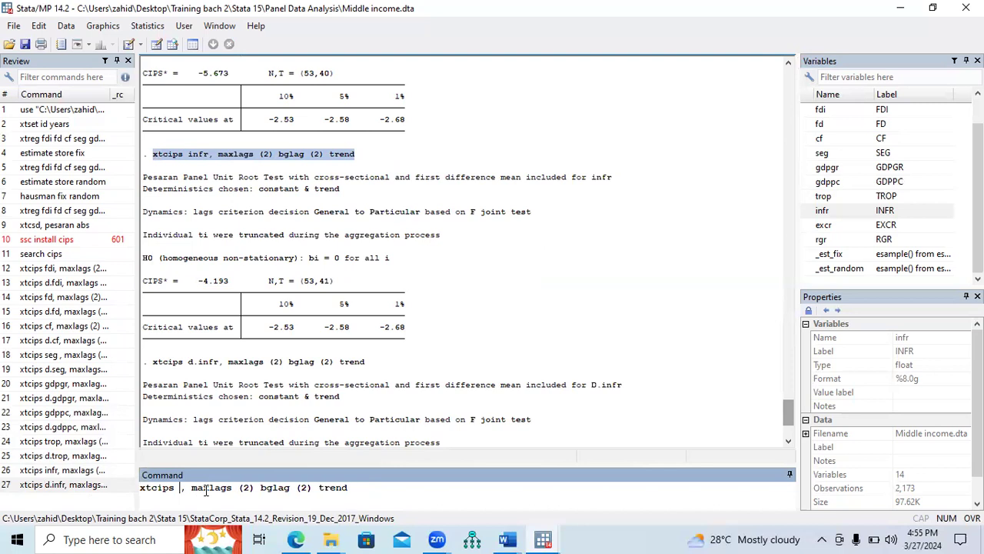
pyautogui.doubleClick(822, 225)
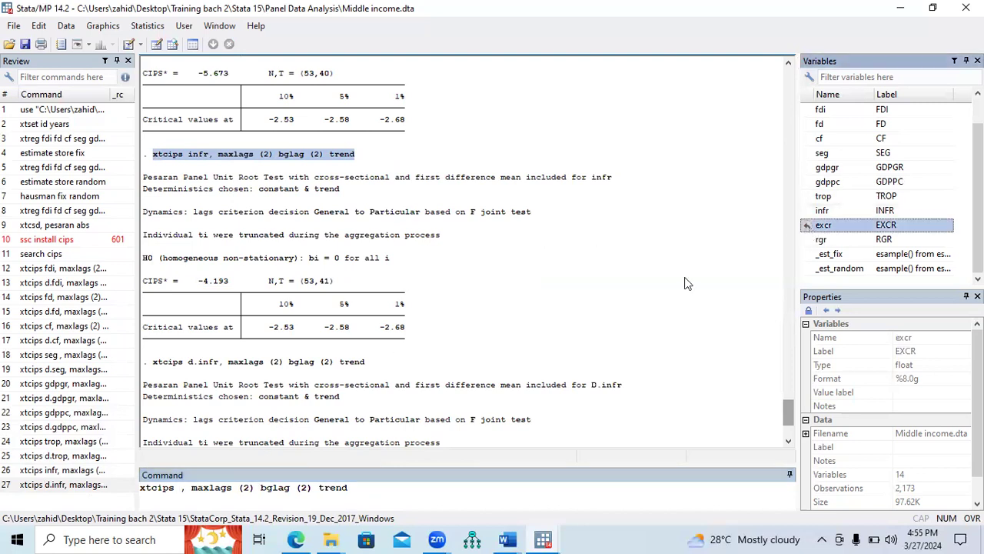
pyautogui.click(212, 490)
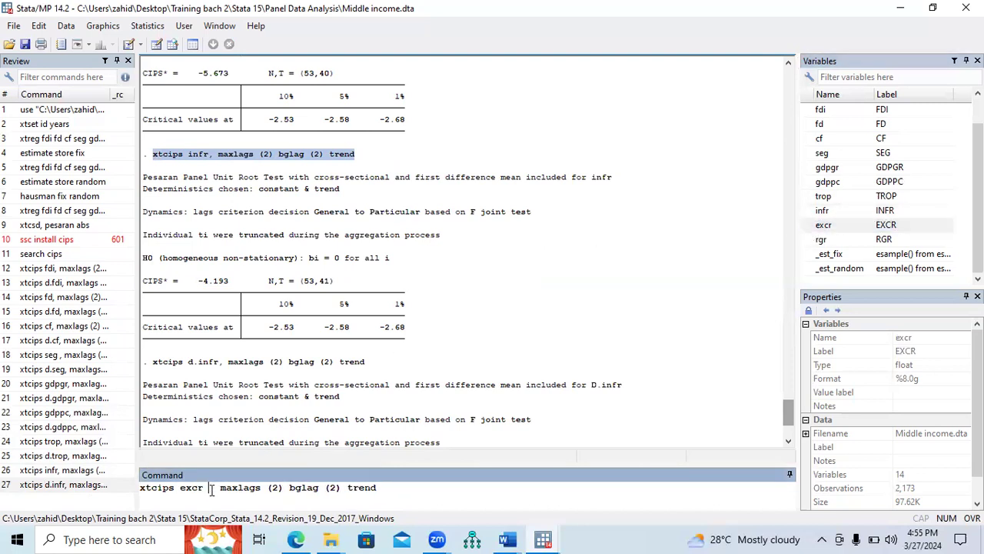
pyautogui.press('BackSpace')
pyautogui.moveTo(354, 490); pyautogui.dragTo(372, 491)
pyautogui.click(373, 490)
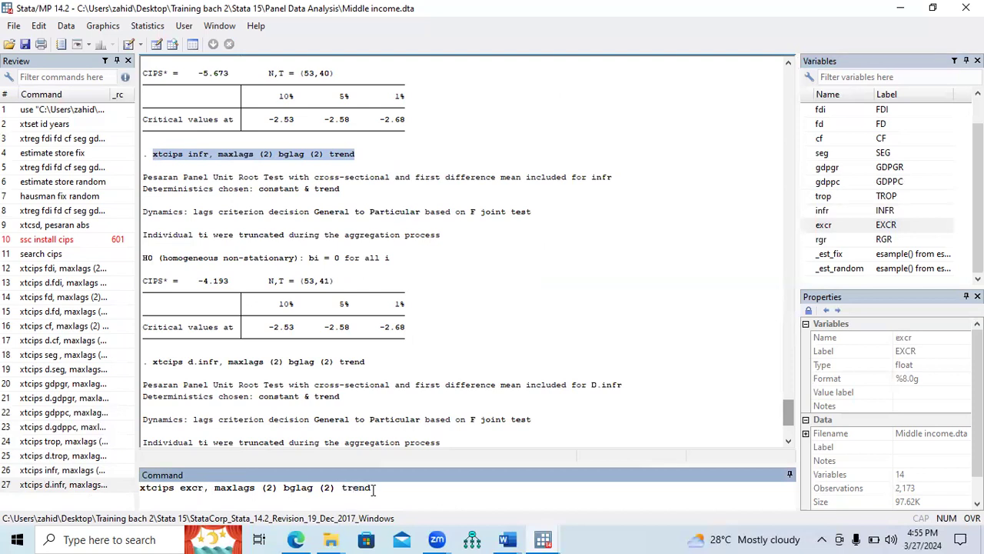
pyautogui.press('Return')
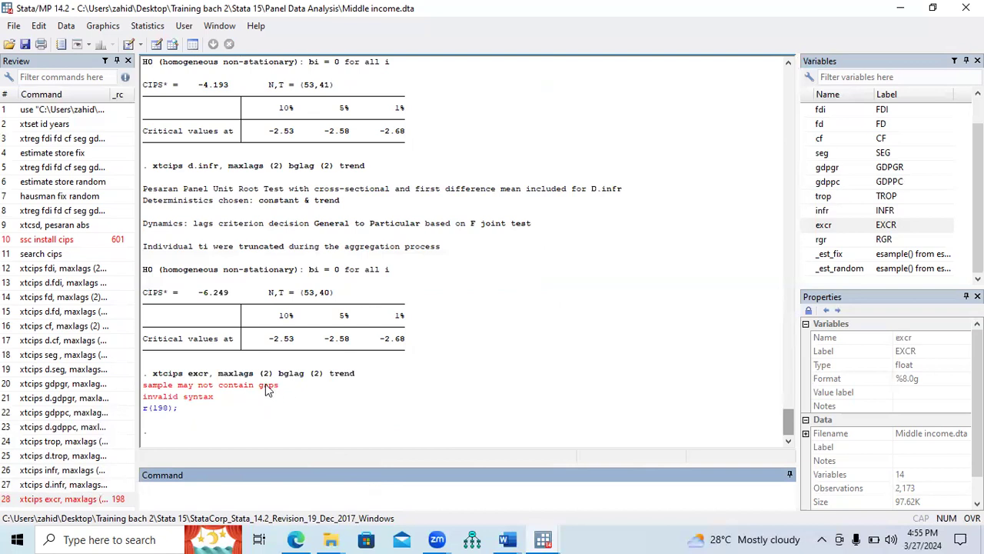
# Reuse the excr command with both lag values set to 1 and try to run xtcips excr, maxlags (1) bglag (1) trend
pyautogui.moveTo(157, 375); pyautogui.dragTo(356, 377)
pyautogui.hotkey('ctrl', 'c')
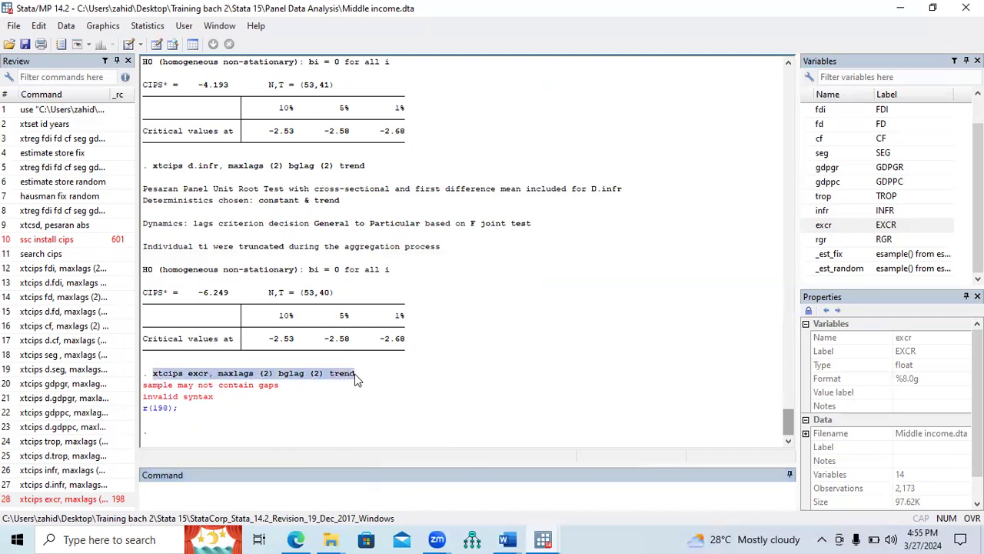
pyautogui.click(320, 495)
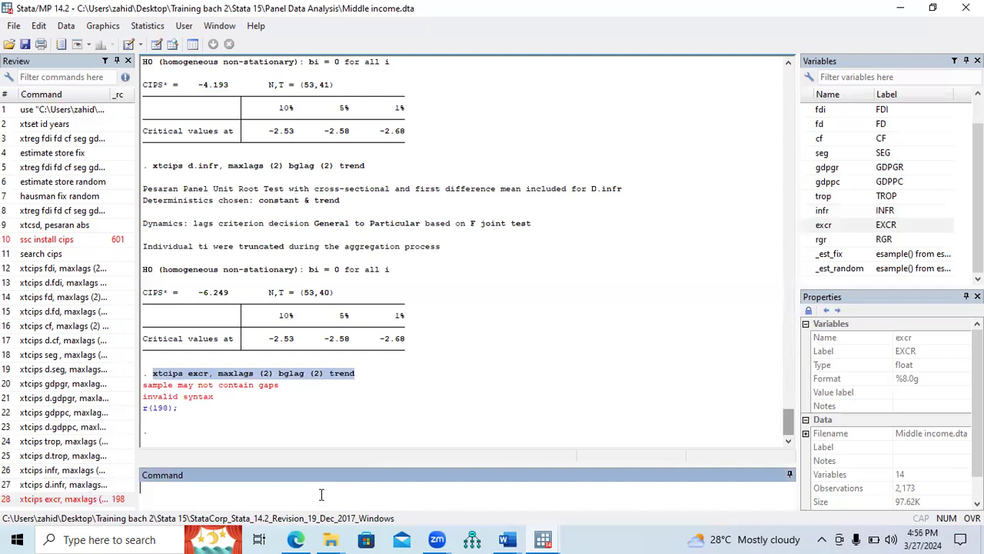
pyautogui.hotkey('ctrl', 'v')
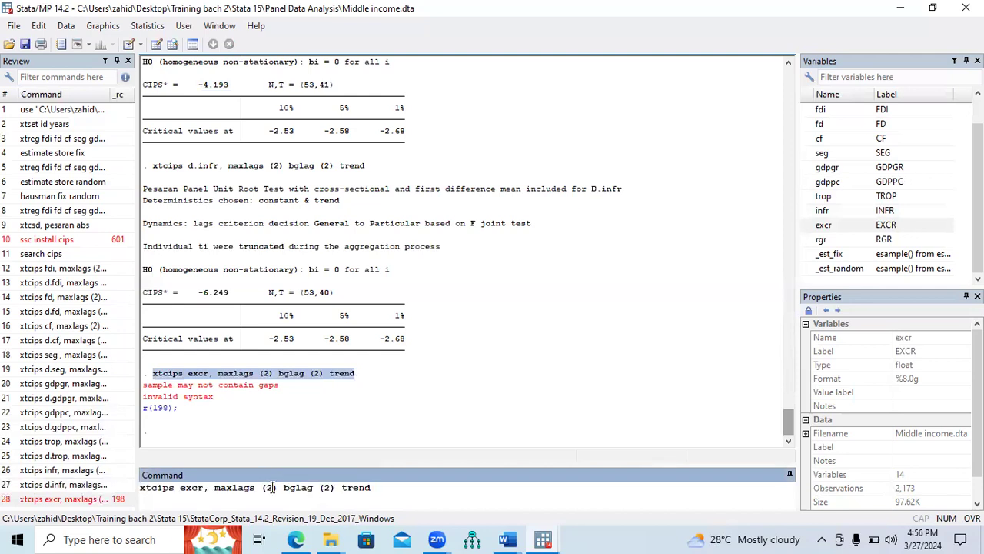
pyautogui.doubleClick(269, 487)
pyautogui.write('1')
pyautogui.doubleClick(328, 488)
pyautogui.write('1')
pyautogui.press('Return')
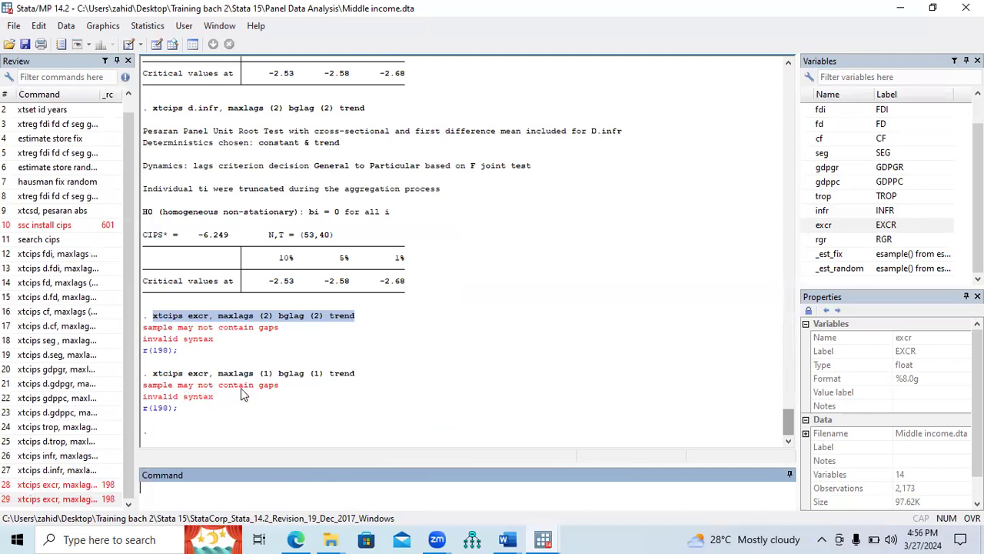
# Copy the one-lag excr command, remove both lag values and try to run xtcips excr, maxlags () bglag () trend
pyautogui.moveTo(153, 375); pyautogui.dragTo(354, 377)
pyautogui.hotkey('ctrl', 'c')
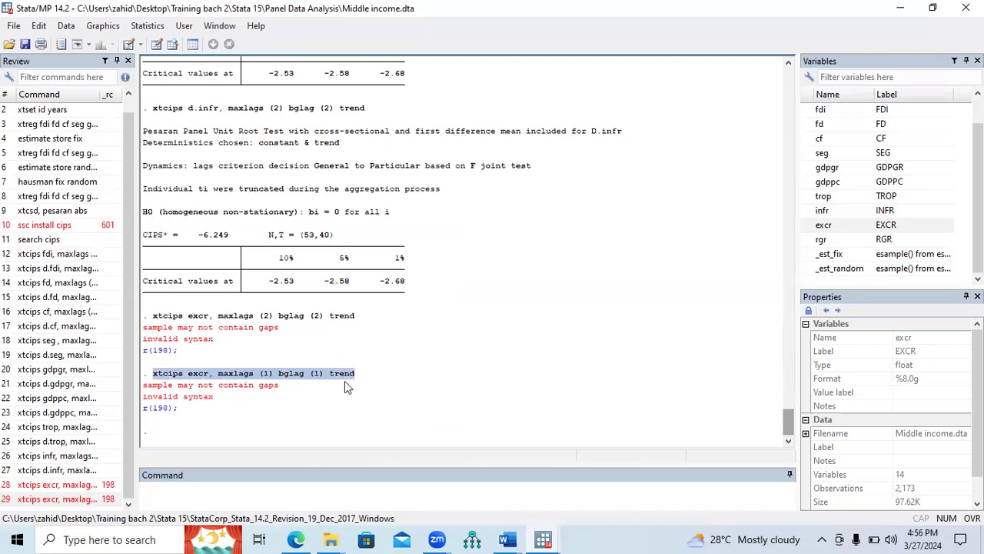
pyautogui.click(296, 491)
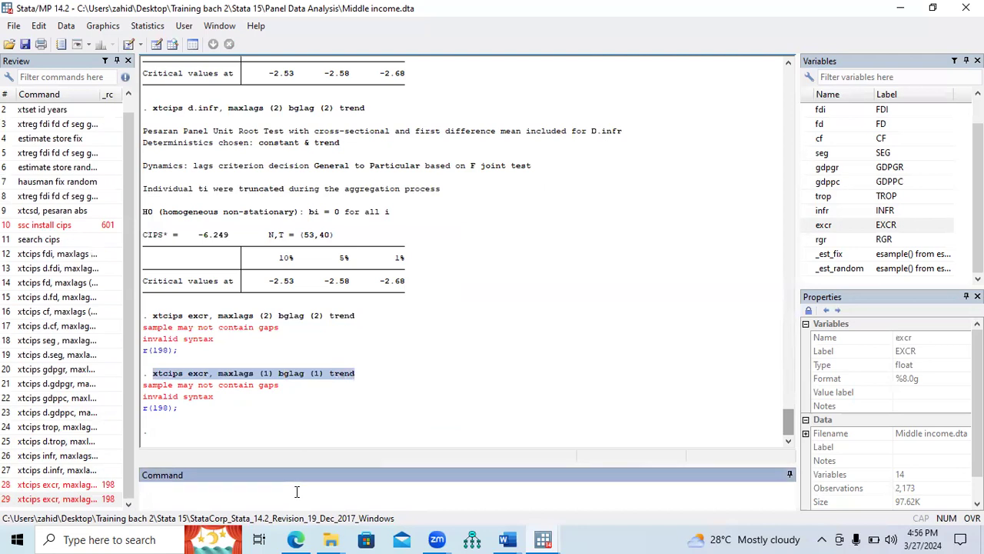
pyautogui.hotkey('ctrl', 'v')
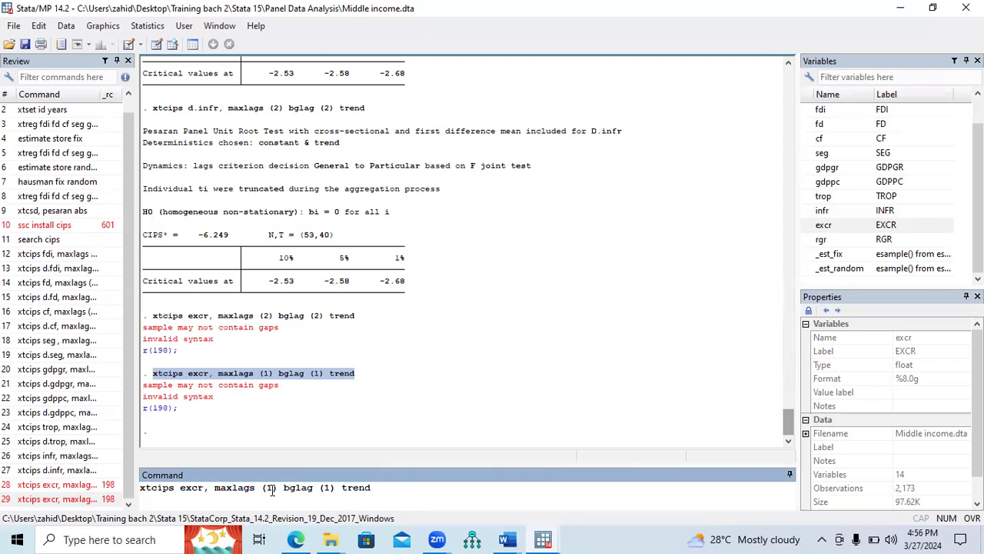
pyautogui.click(271, 491)
pyautogui.press('BackSpace')
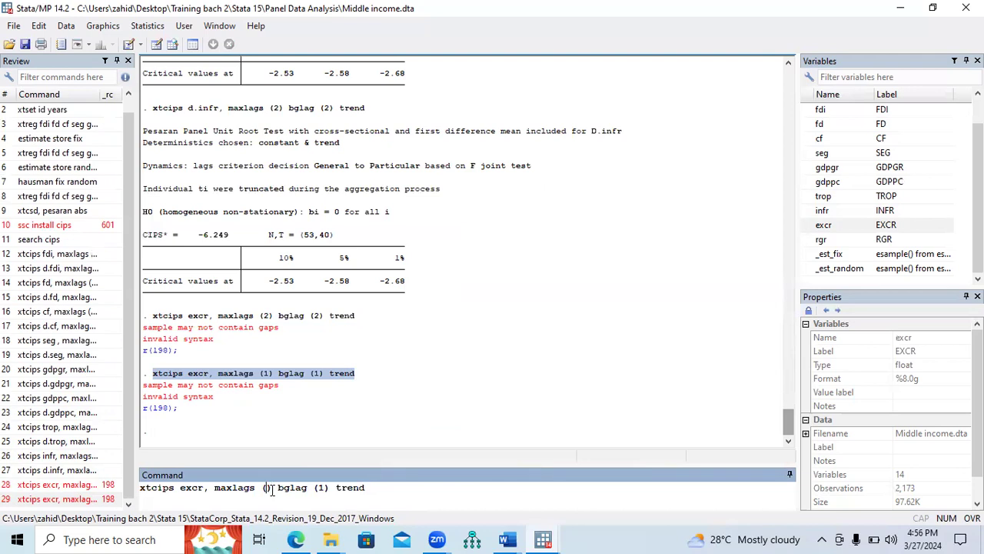
pyautogui.click(323, 490)
pyautogui.press('BackSpace')
pyautogui.press('Return')
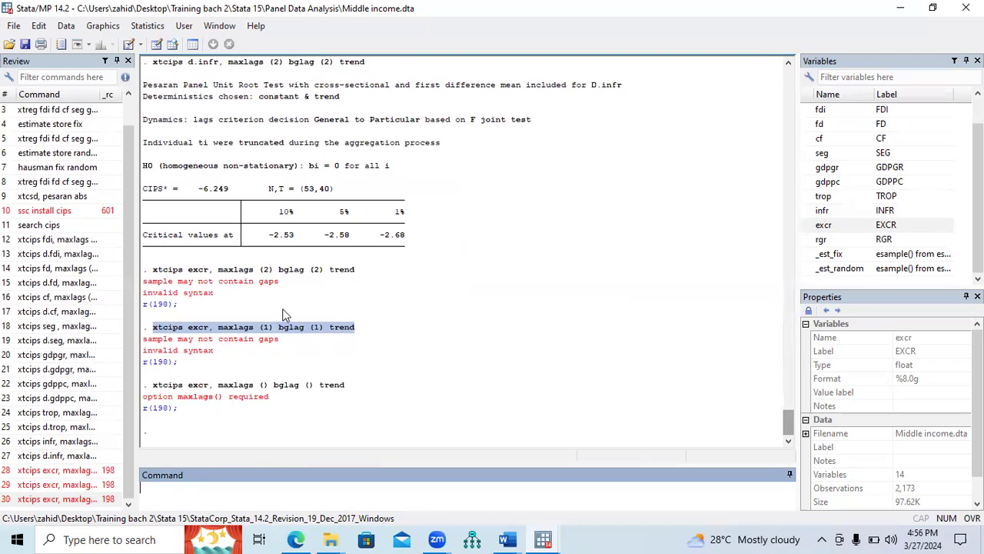
# Copy the two-lag excr command, remove the trend option and try to run xtcips excr, maxlags (2) bglag (2)
pyautogui.moveTo(355, 270); pyautogui.dragTo(155, 277)
pyautogui.hotkey('ctrl', 'c')
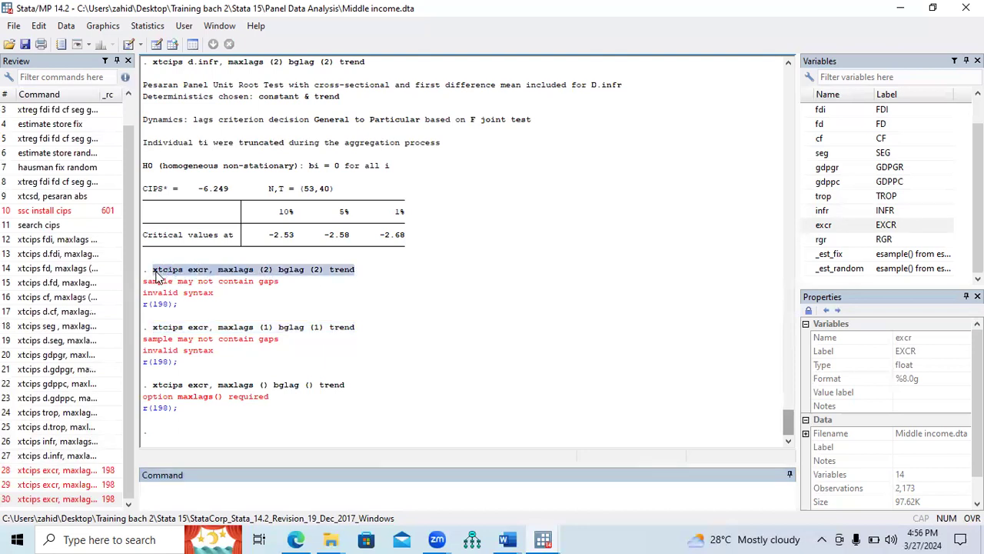
pyautogui.click(226, 488)
pyautogui.hotkey('ctrl', 'v')
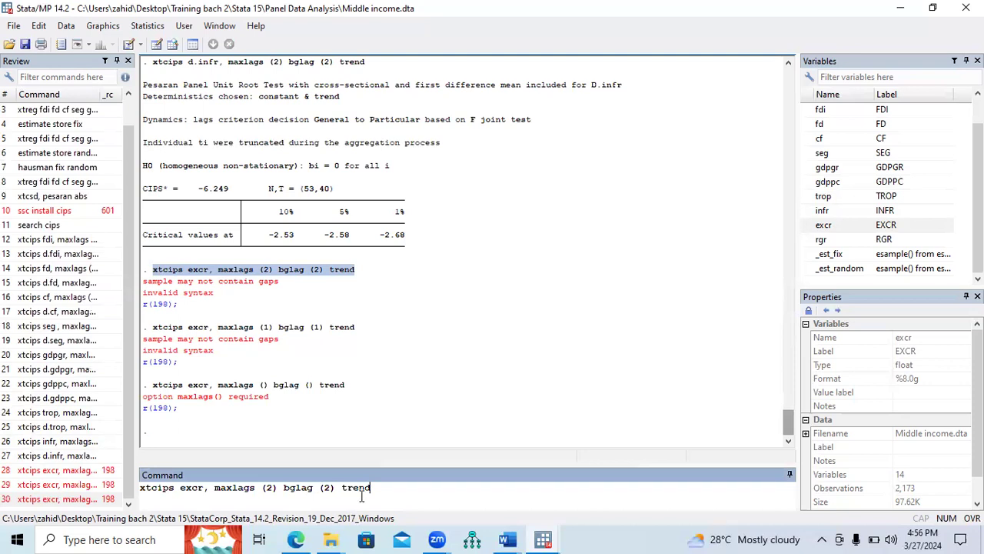
pyautogui.press('Return')
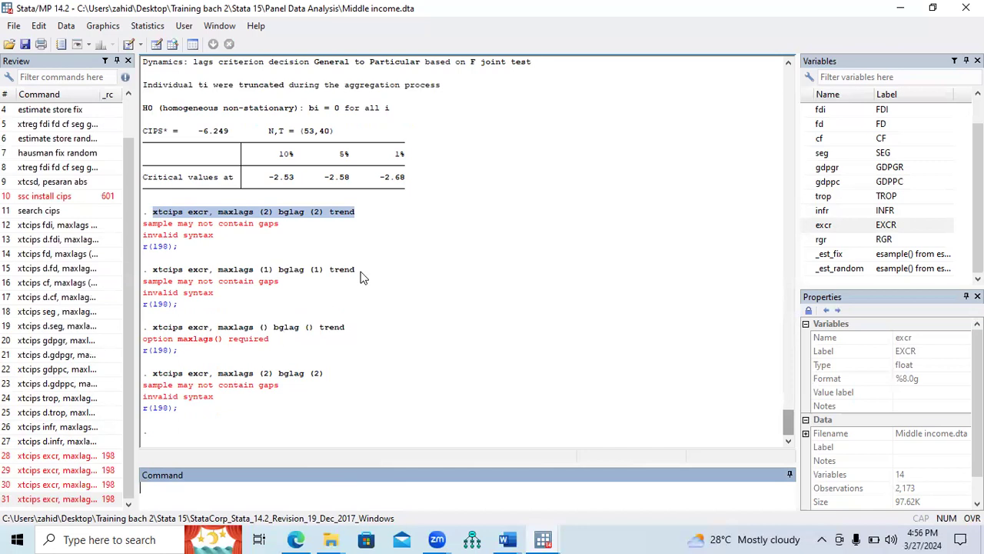
# Reuse the two-lag trend command with excr replaced by rgr and run xtcips rgr, maxlags (2) bglag (2) trend
pyautogui.moveTo(358, 212); pyautogui.dragTo(157, 217)
pyautogui.hotkey('ctrl', 'c')
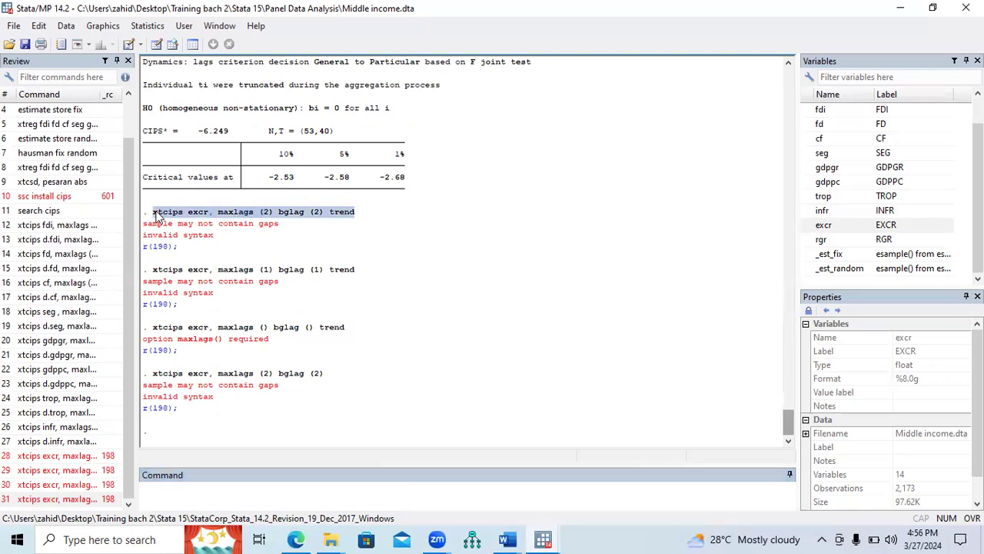
pyautogui.click(221, 490)
pyautogui.hotkey('ctrl', 'v')
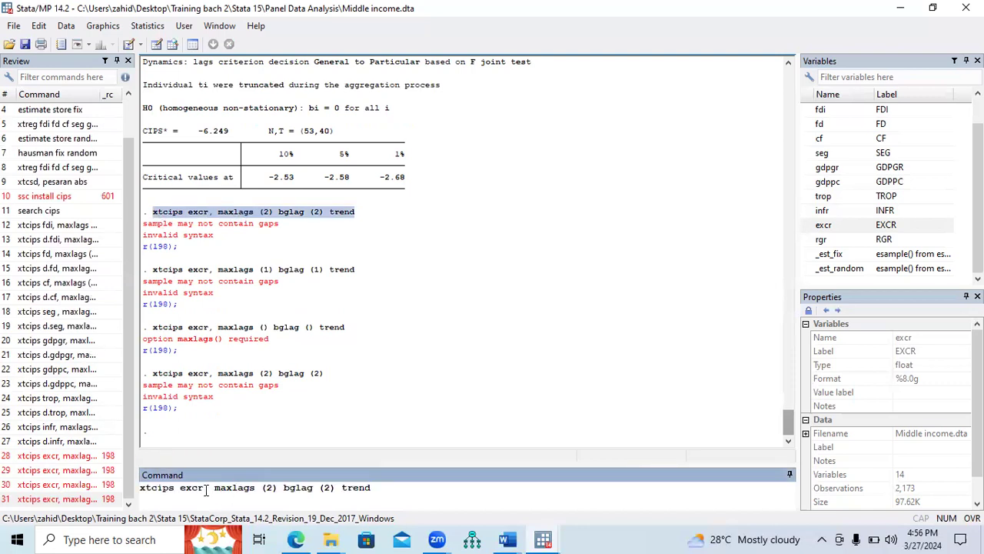
pyautogui.click(205, 490)
pyautogui.press('BackSpace')
pyautogui.press('BackSpace')
pyautogui.press('BackSpace')
pyautogui.press('BackSpace')
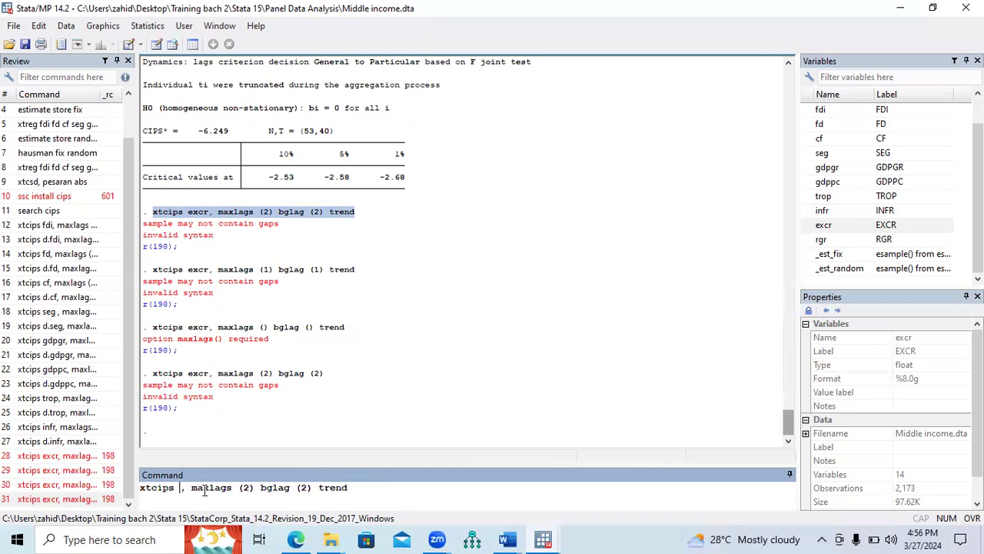
pyautogui.doubleClick(820, 239)
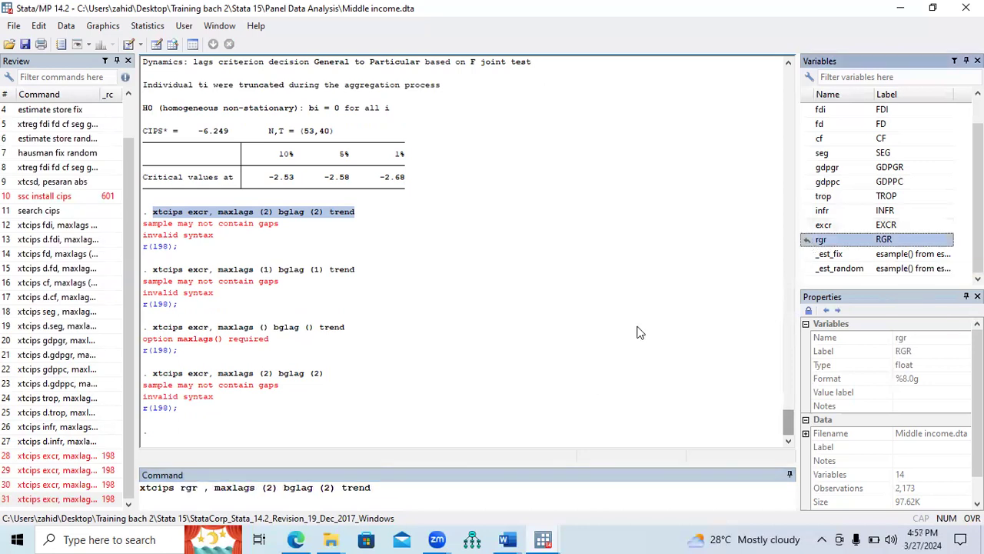
pyautogui.click(205, 489)
pyautogui.press('BackSpace')
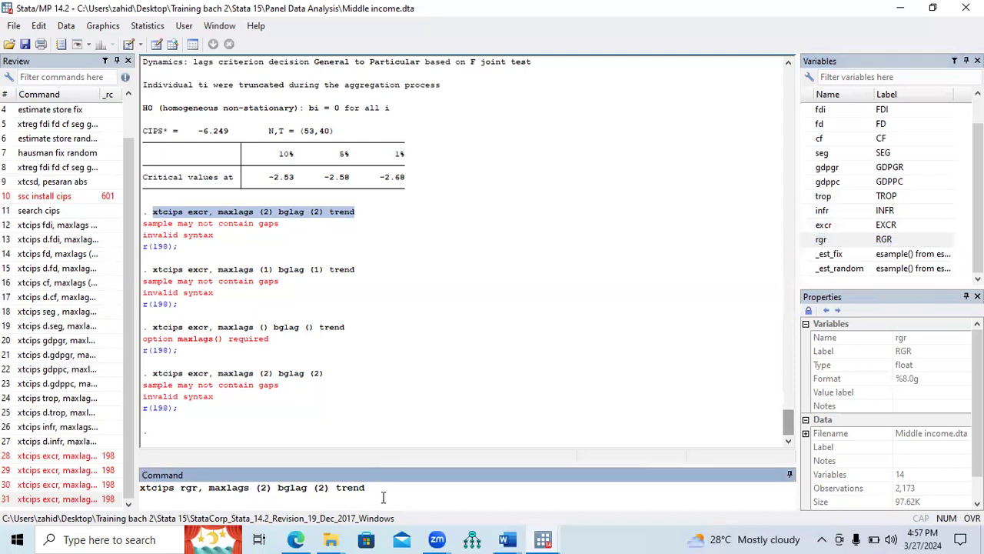
pyautogui.press('Return')
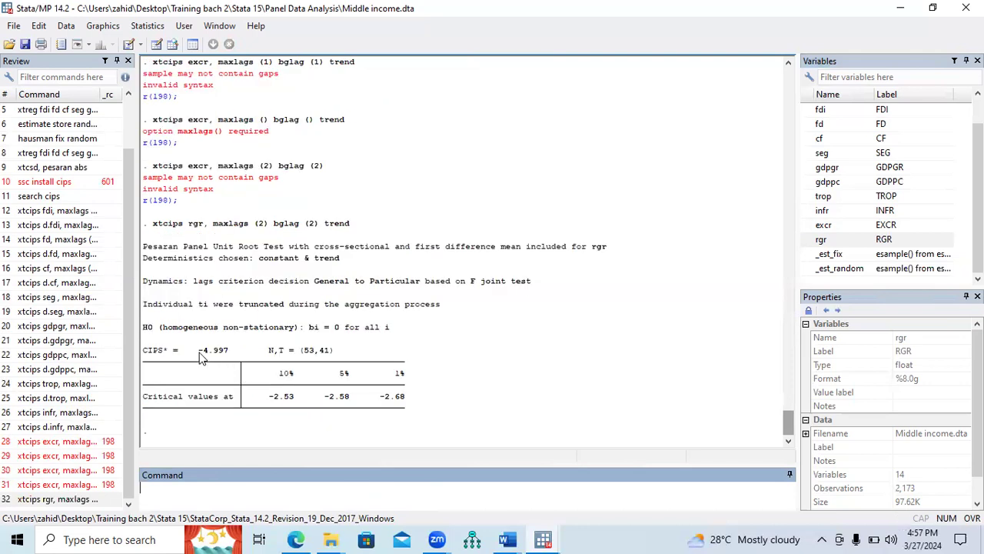
# In the Word unit root table, add an RGR row below INFR with -4.997*** under At Levels
pyautogui.moveTo(199, 351); pyautogui.dragTo(221, 349)
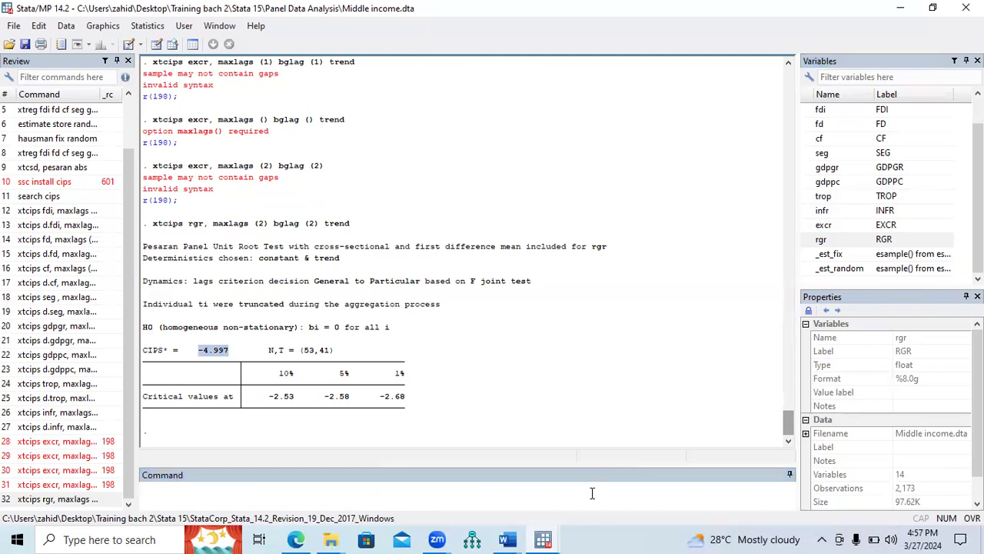
pyautogui.moveTo(507, 539)
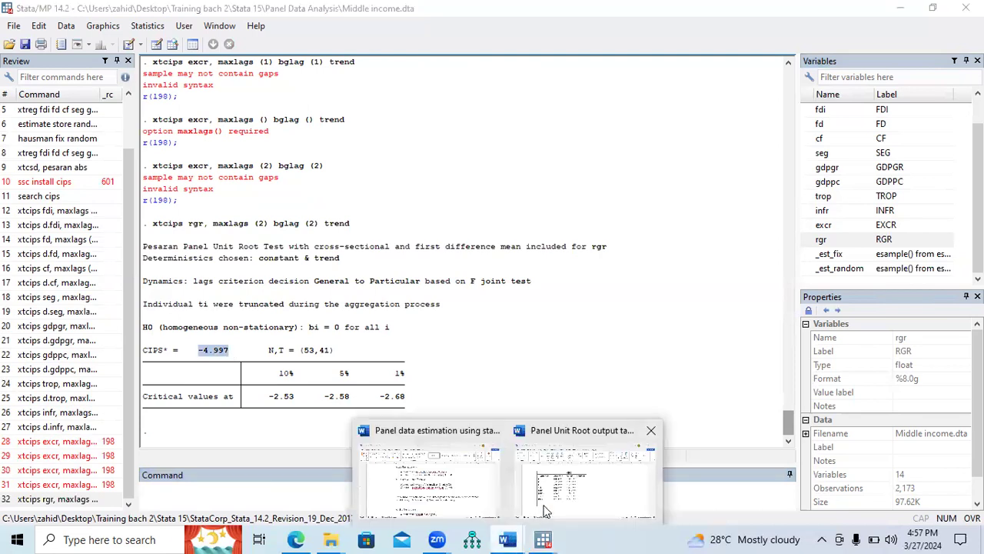
pyautogui.click(530, 447)
pyautogui.click(325, 413)
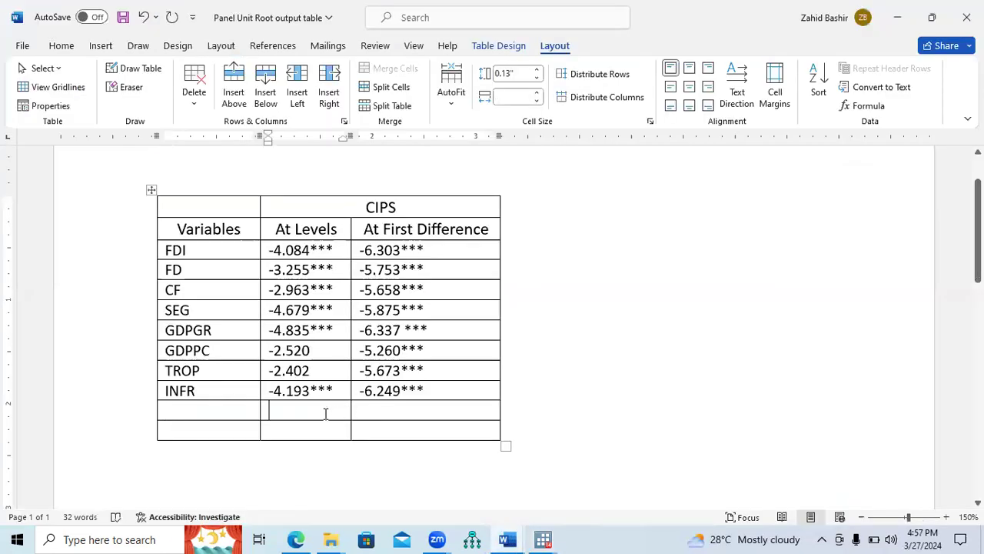
pyautogui.write('-4.997')
pyautogui.write('***')
pyautogui.click(218, 413)
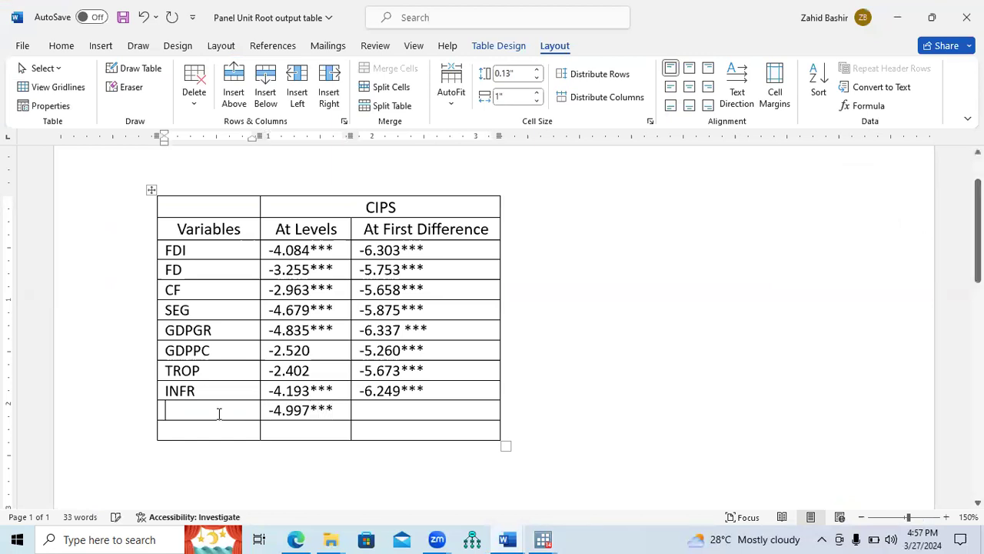
pyautogui.write('RGR')
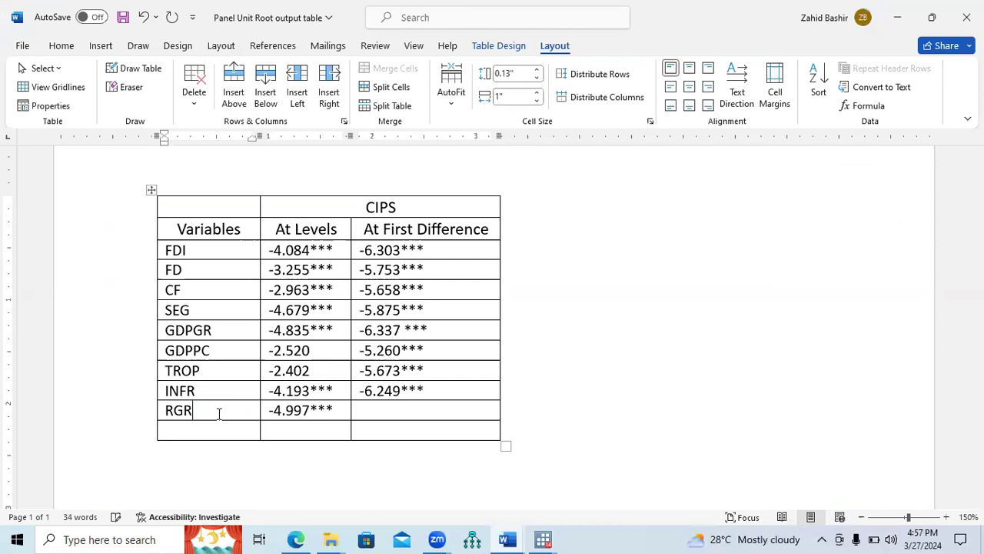
pyautogui.click(370, 408)
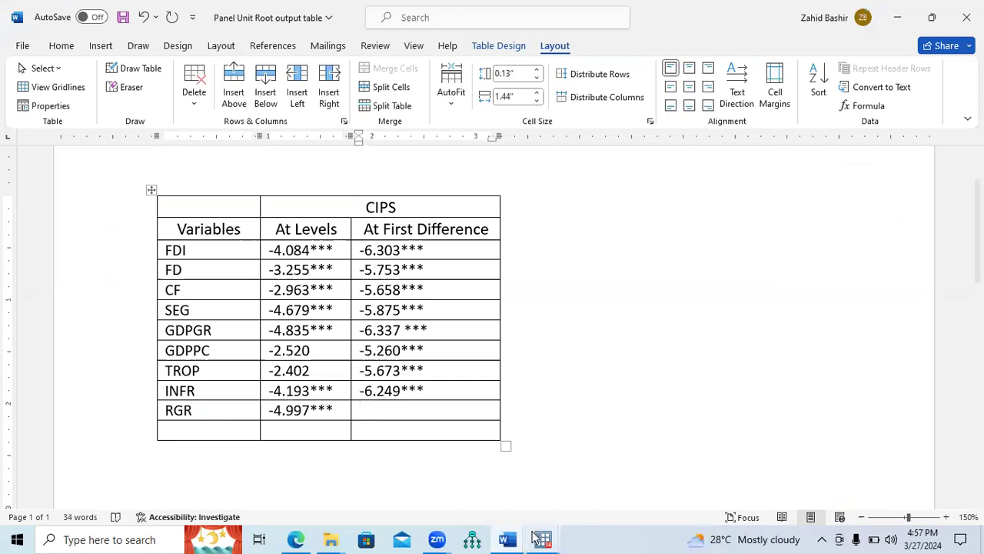
# Back in Stata, reuse the rgr command in first difference and run xtcips d.rgr, maxlags (2) bglag (2) trend
pyautogui.moveTo(543, 539)
pyautogui.click(598, 507)
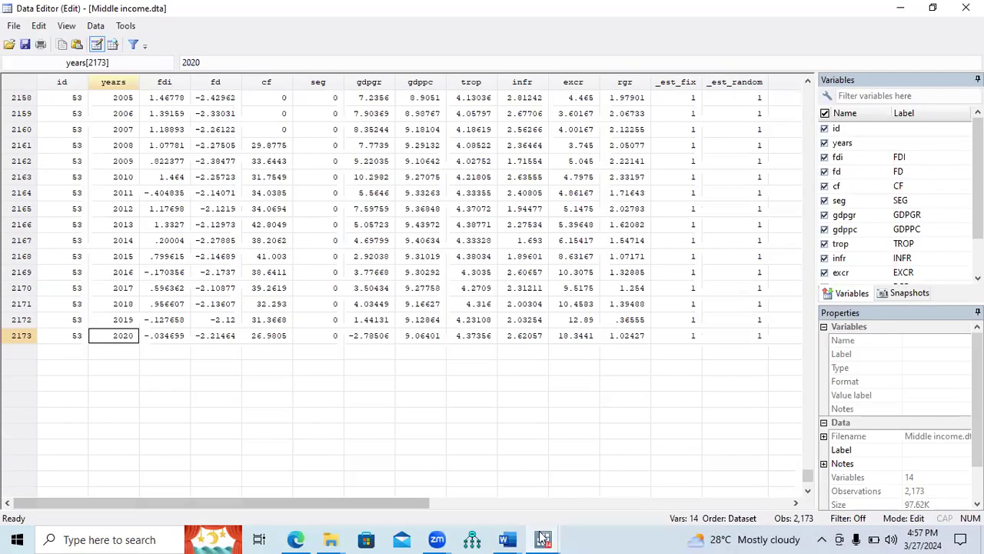
pyautogui.click(465, 481)
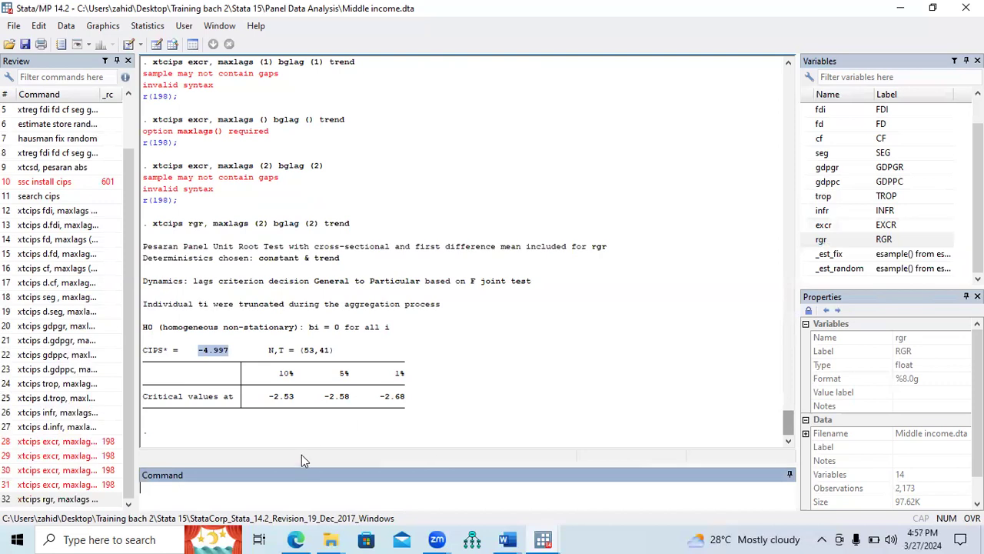
pyautogui.moveTo(149, 224); pyautogui.dragTo(348, 228)
pyautogui.hotkey('ctrl', 'c')
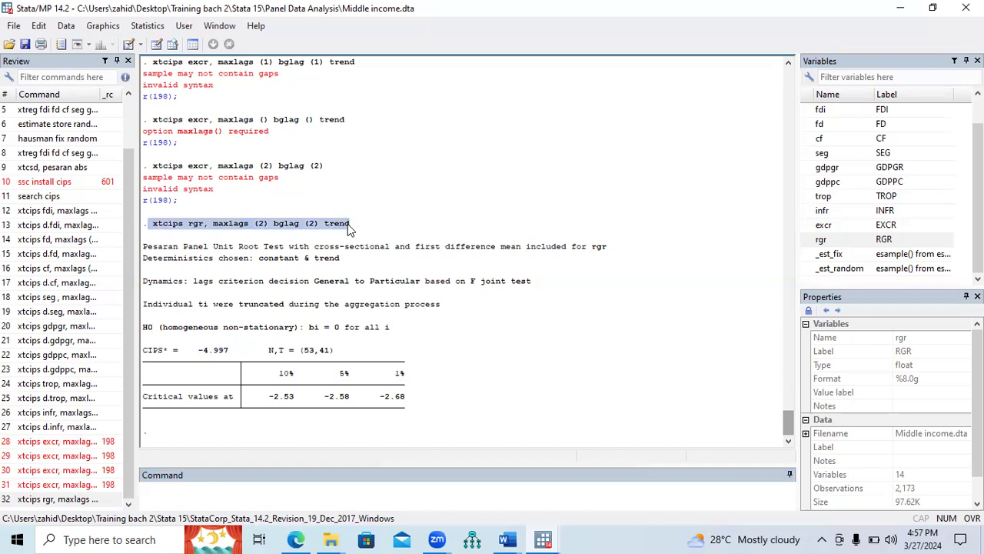
pyautogui.click(326, 487)
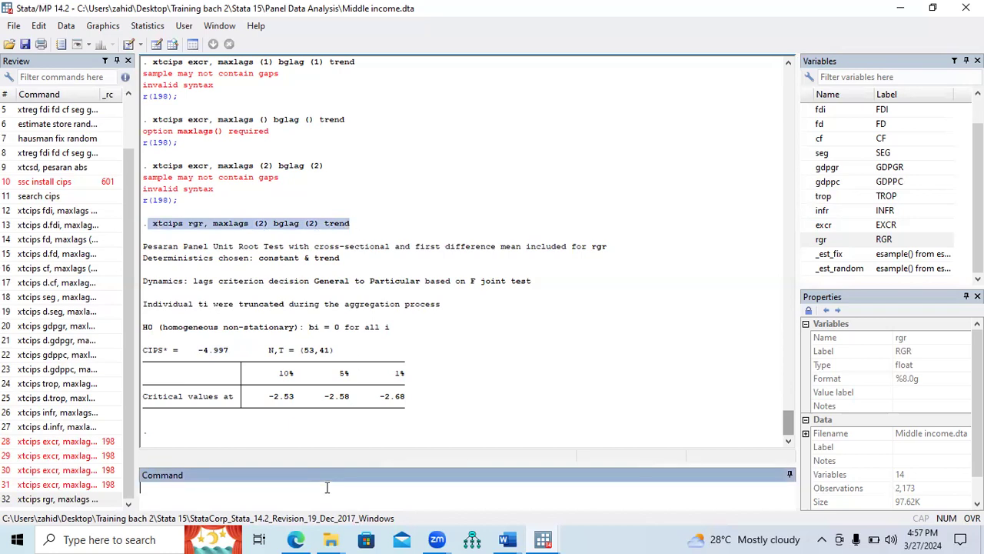
pyautogui.hotkey('ctrl', 'v')
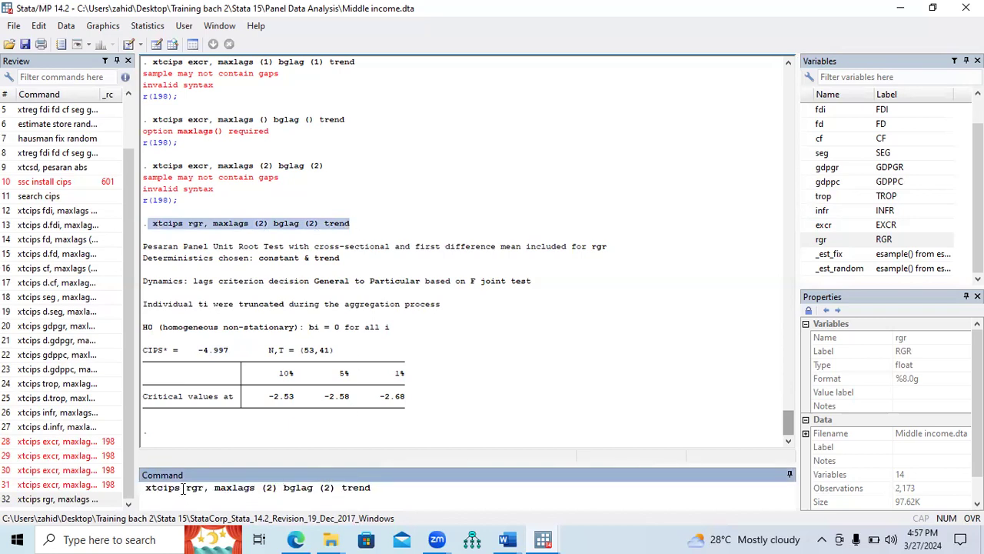
pyautogui.click(187, 488)
pyautogui.write('d.')
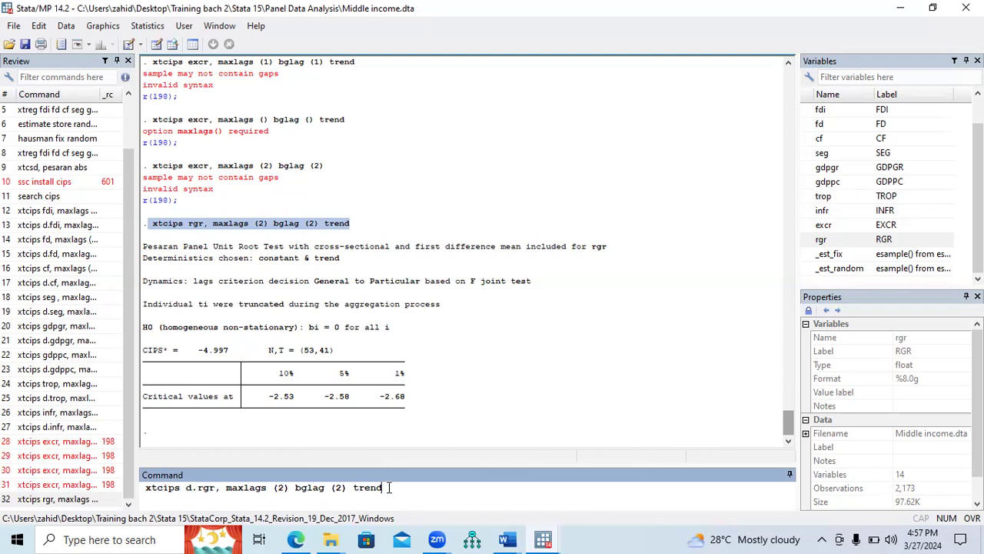
pyautogui.press('Return')
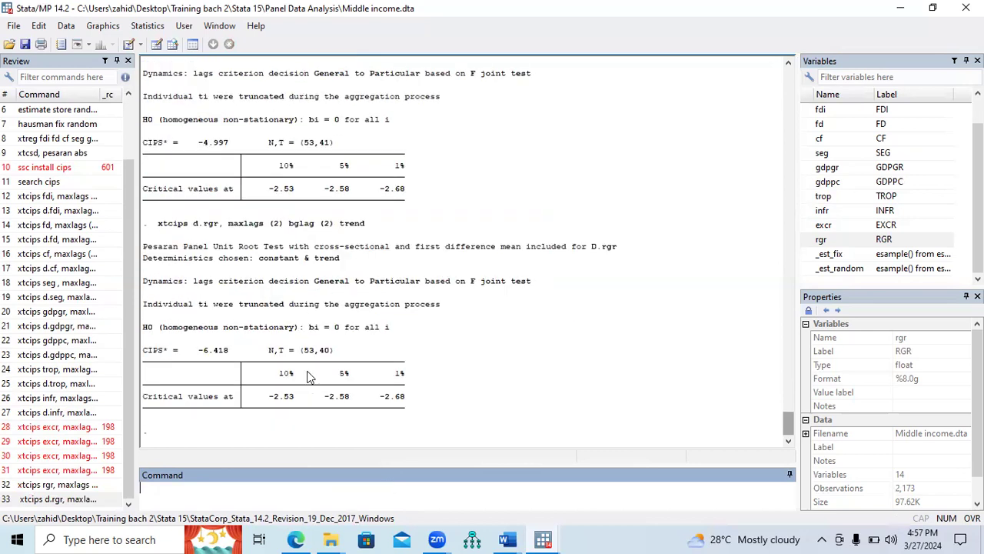
# Copy the CIPS statistic for d.rgr into the RGR row of the Word table under At First Difference as -6.418***
pyautogui.moveTo(199, 351); pyautogui.dragTo(229, 351)
pyautogui.hotkey('ctrl', 'c')
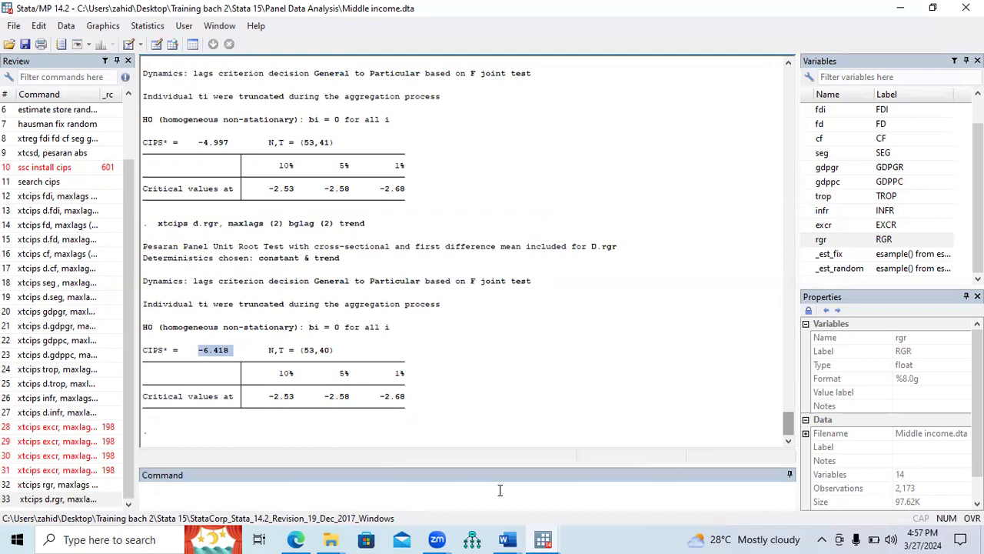
pyautogui.moveTo(508, 538)
pyautogui.click(616, 462)
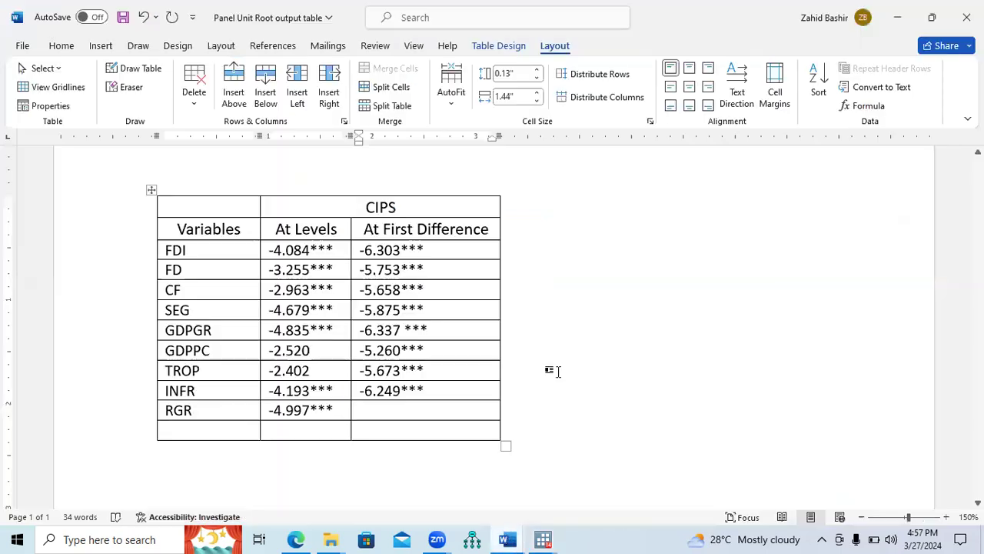
pyautogui.hotkey('ctrl', 'v')
pyautogui.write('***')
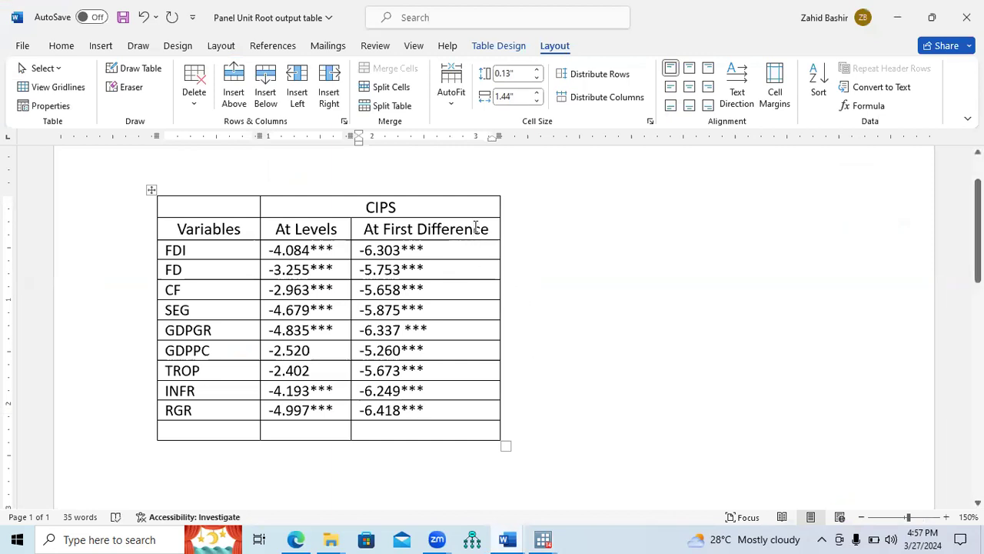
# Delete the empty last row of the CIPS results table
pyautogui.click(470, 194)
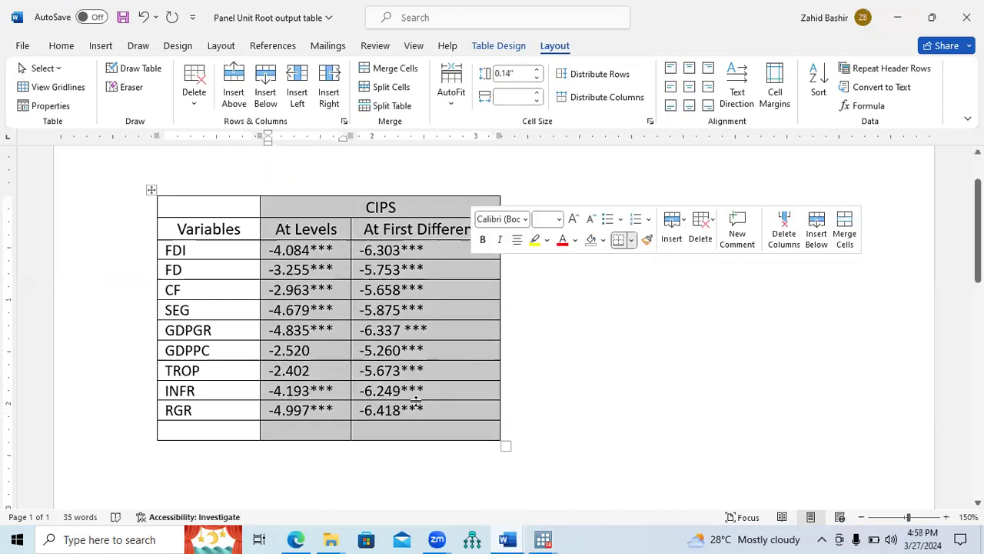
pyautogui.click(137, 434)
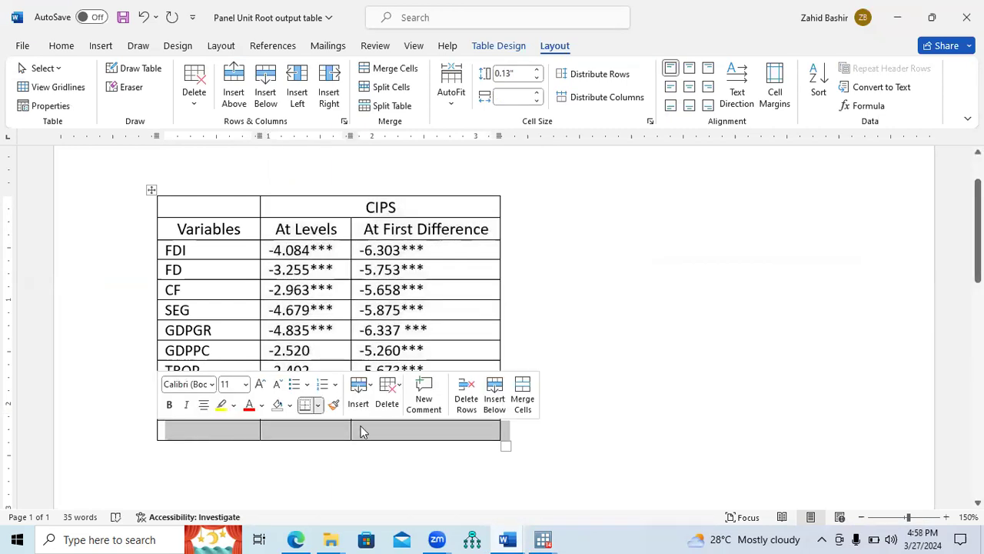
pyautogui.click(388, 406)
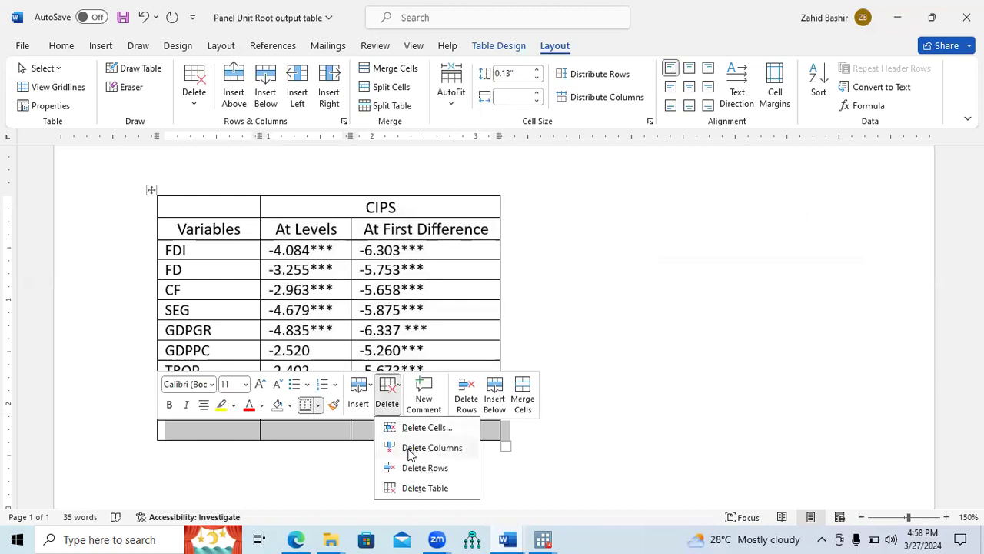
pyautogui.click(412, 468)
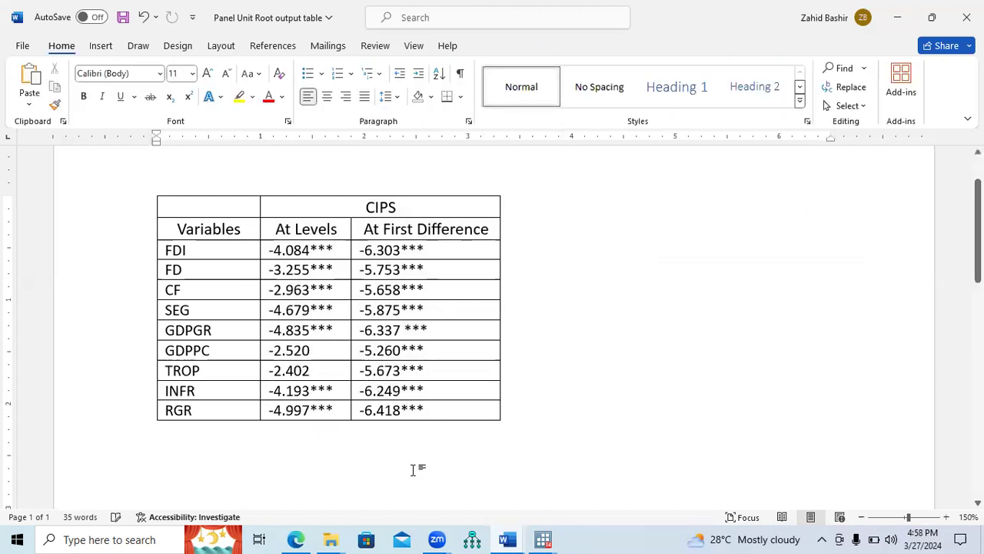
# Highlight the FDI through GDPGR rows and the INFR and RGR rows of the table in yellow
pyautogui.moveTo(127, 258); pyautogui.dragTo(132, 333)
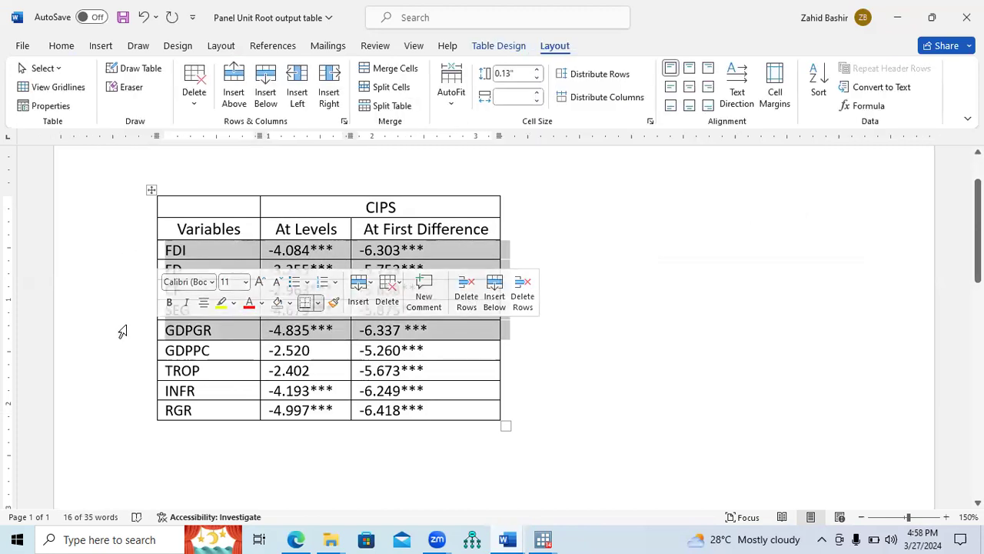
pyautogui.click(221, 302)
pyautogui.click(222, 346)
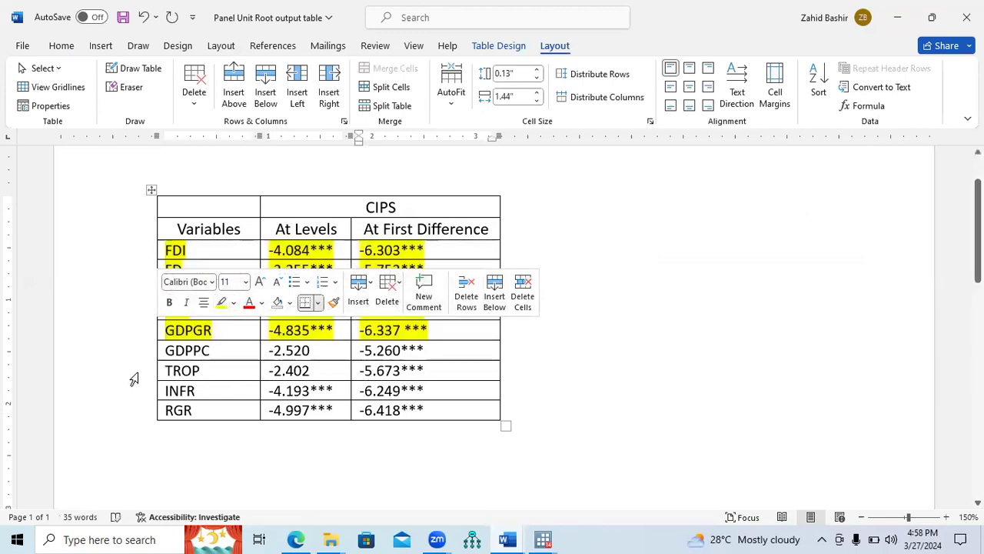
pyautogui.moveTo(135, 395); pyautogui.dragTo(136, 413)
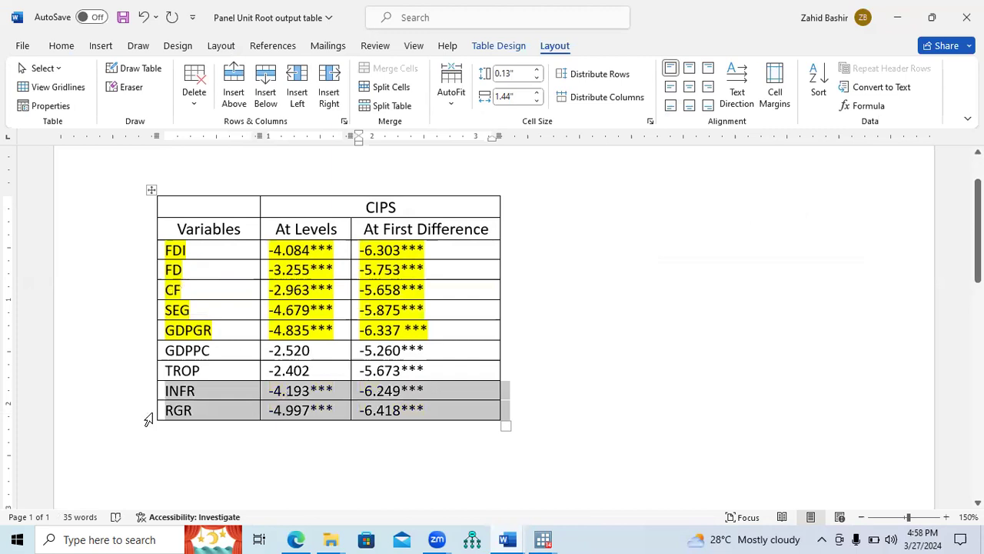
pyautogui.click(222, 387)
pyautogui.click(393, 414)
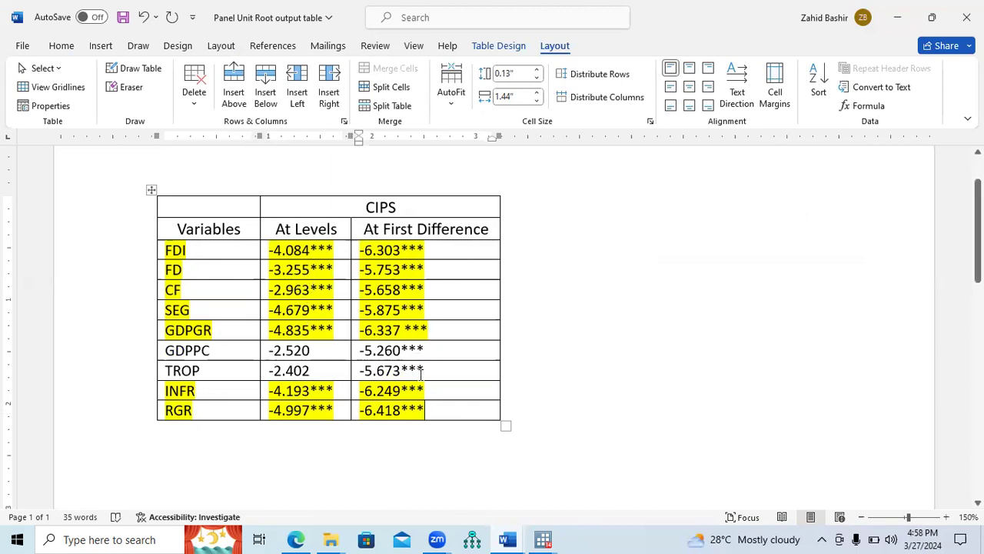
# Highlight the GDPPC and TROP rows of the table in turquoise
pyautogui.moveTo(433, 369); pyautogui.dragTo(223, 355)
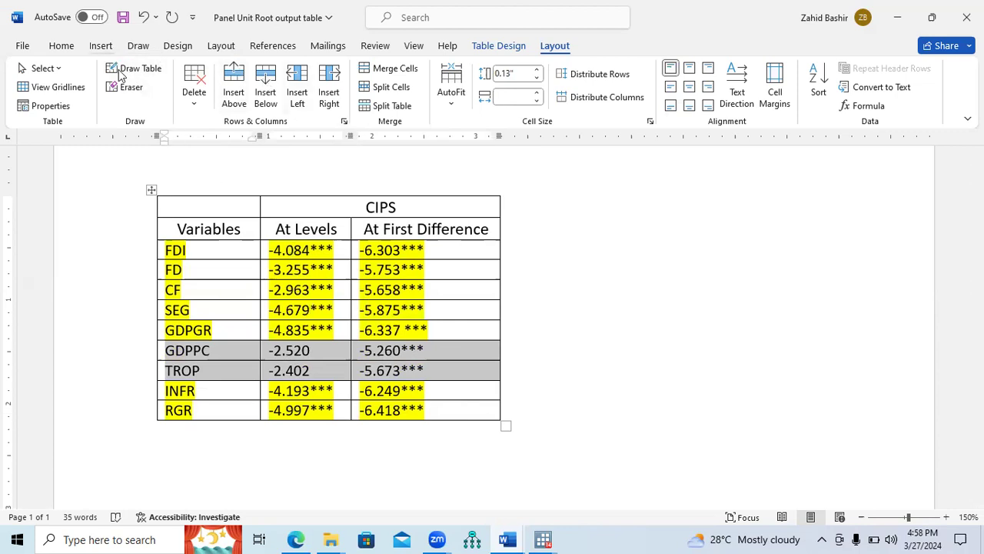
pyautogui.click(62, 47)
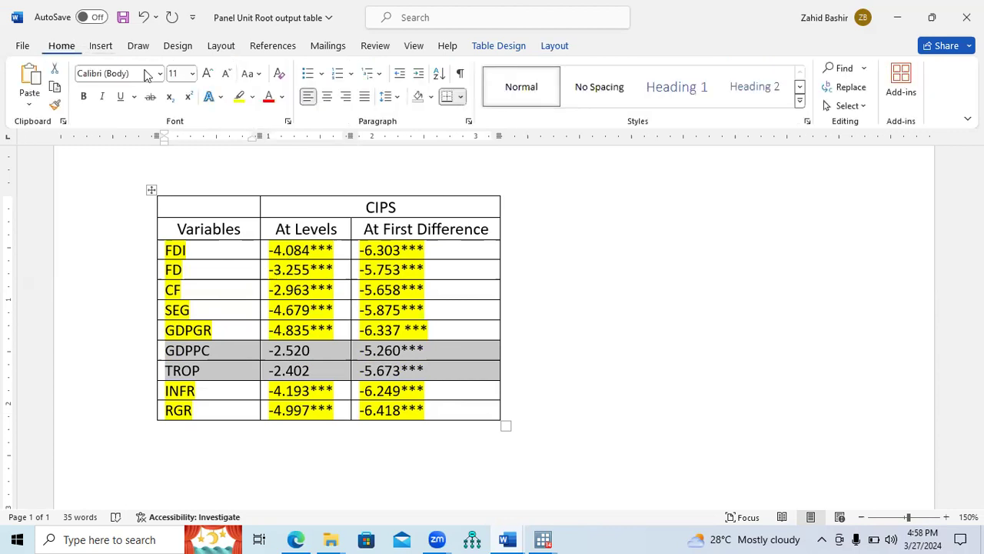
pyautogui.click(253, 98)
pyautogui.click(285, 148)
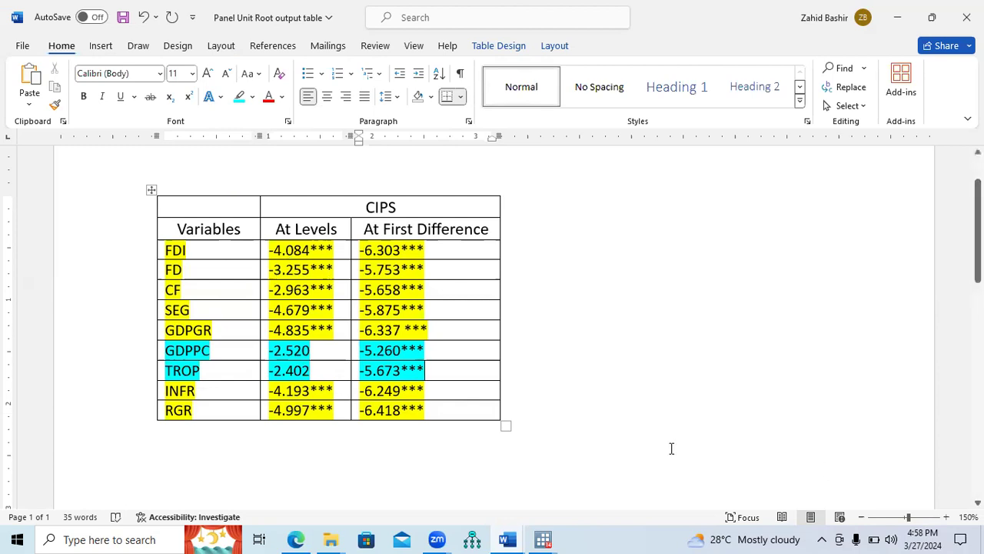
# Switch to the panel data estimation document and view its flowchart for choosing an estimation method
pyautogui.click(508, 539)
pyautogui.click(427, 488)
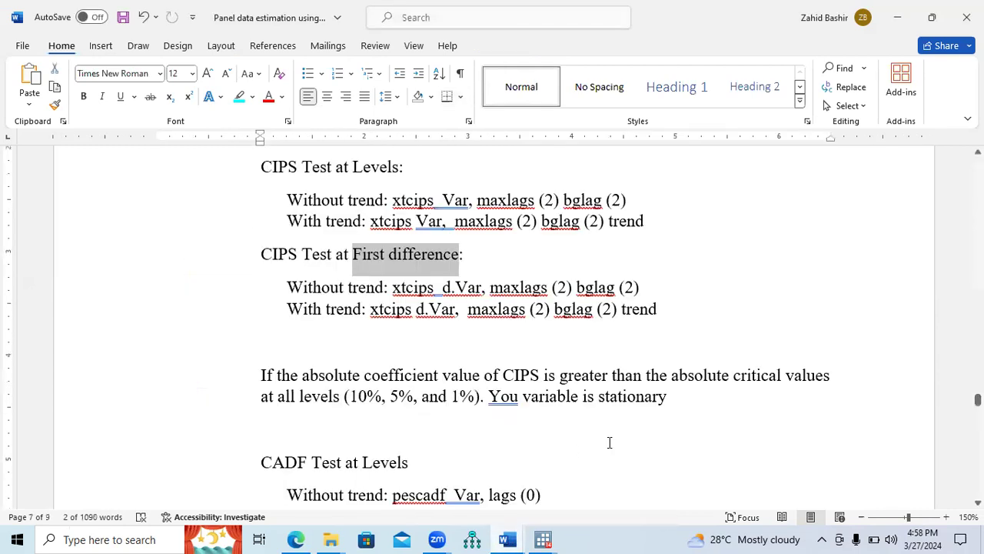
pyautogui.moveTo(977, 400); pyautogui.dragTo(977, 167)
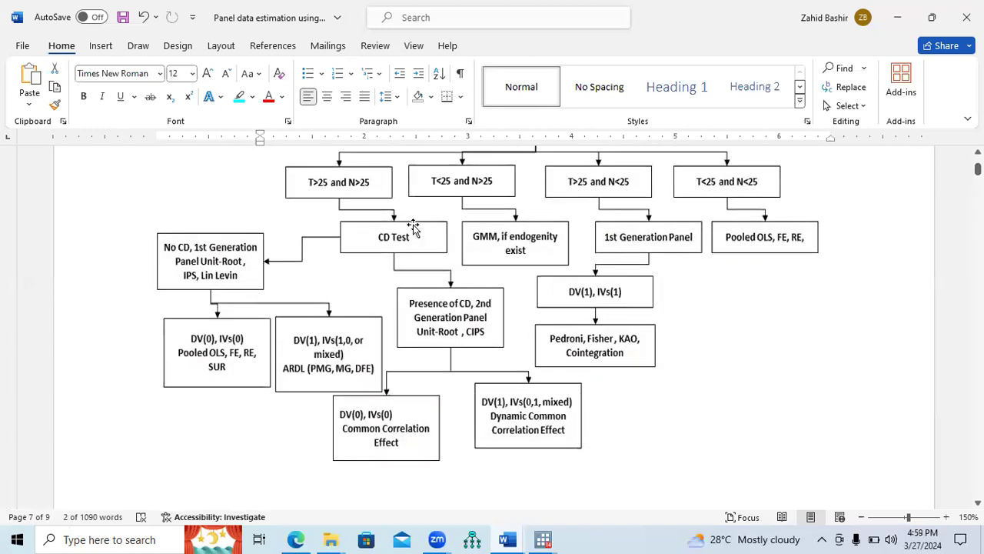